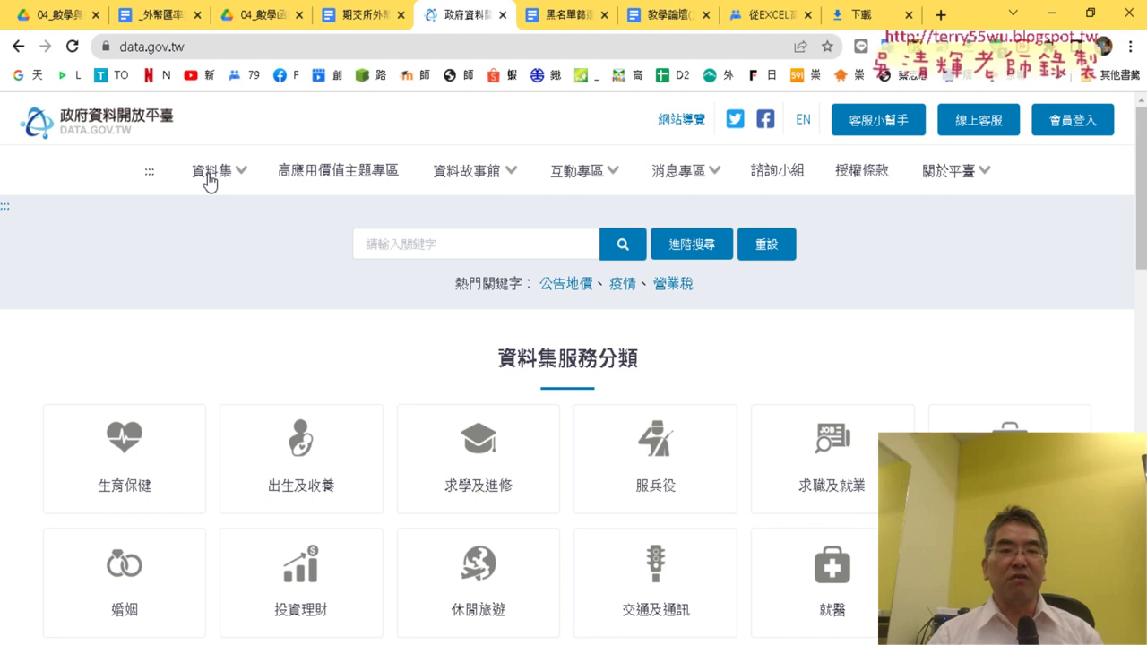
# Browse all datasets on data.gov.tw and filter the list to CSV-format files
pyautogui.moveTo(209, 177)
pyautogui.click(257, 251)
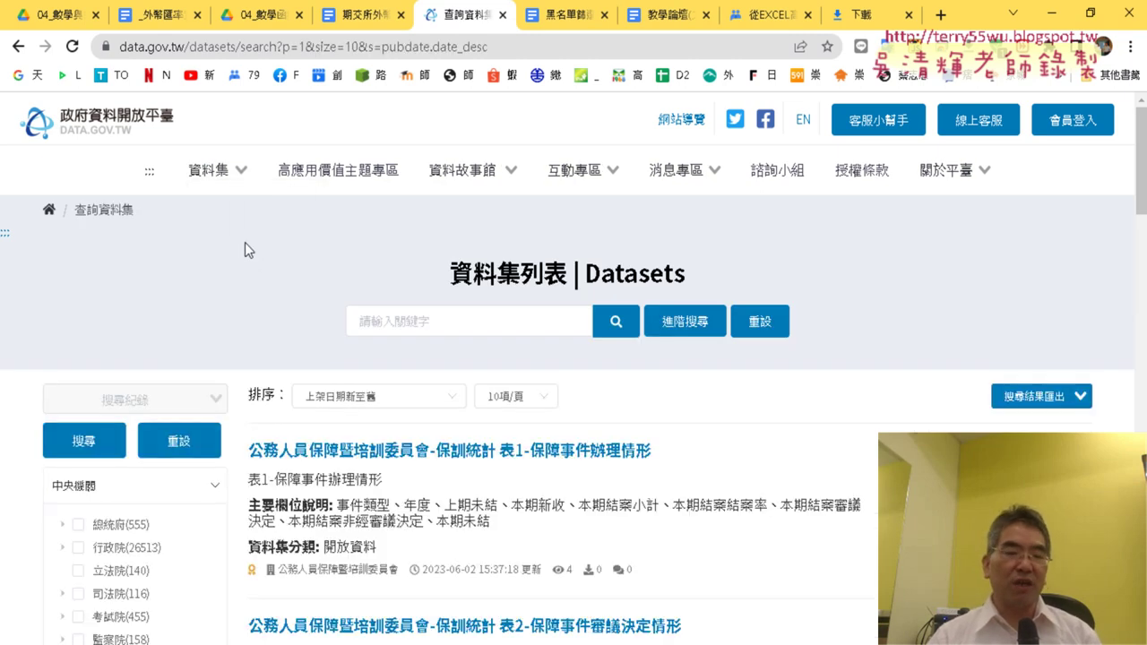
pyautogui.scroll(-2, 245, 246)
pyautogui.scroll(-3, 36, 258)
pyautogui.scroll(-3, 33, 257)
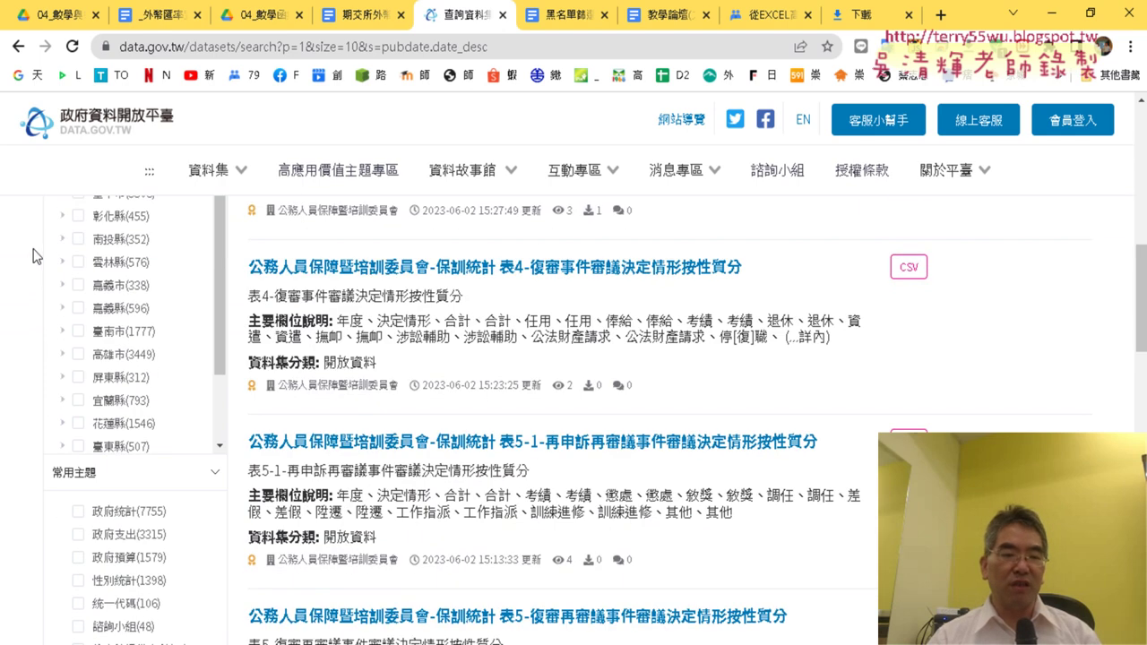
pyautogui.scroll(-3, 33, 256)
pyautogui.scroll(-2, 34, 254)
pyautogui.scroll(-2, 36, 252)
pyautogui.scroll(2, 36, 251)
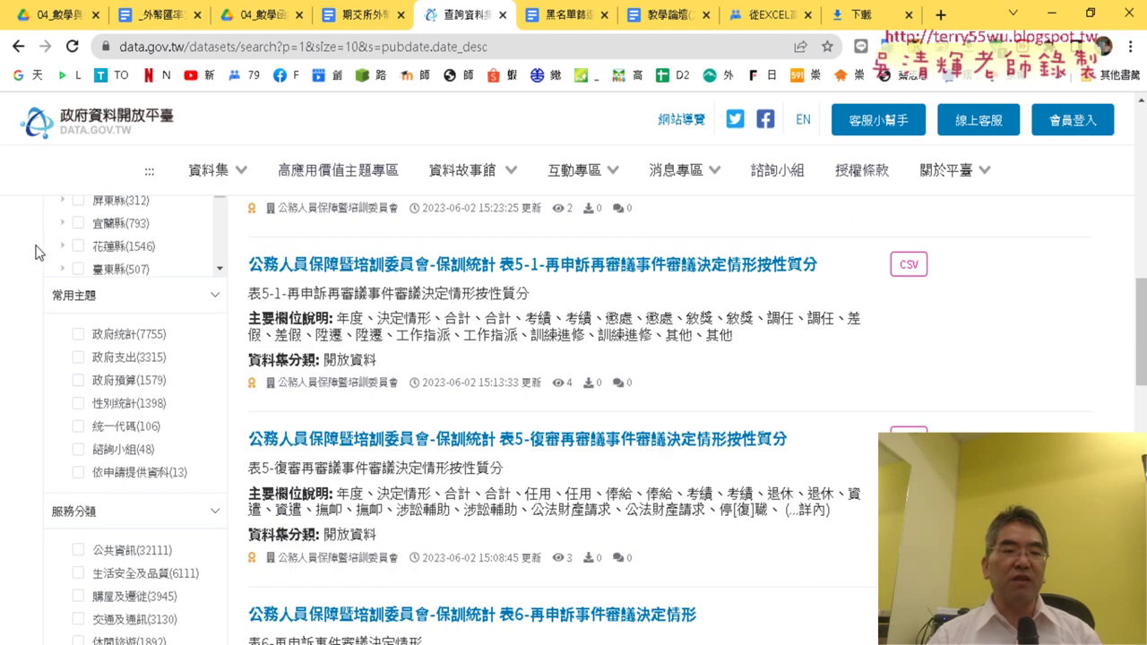
pyautogui.scroll(2, 36, 252)
pyautogui.scroll(-3, 37, 252)
pyautogui.scroll(-3, 39, 251)
pyautogui.scroll(-3, 36, 250)
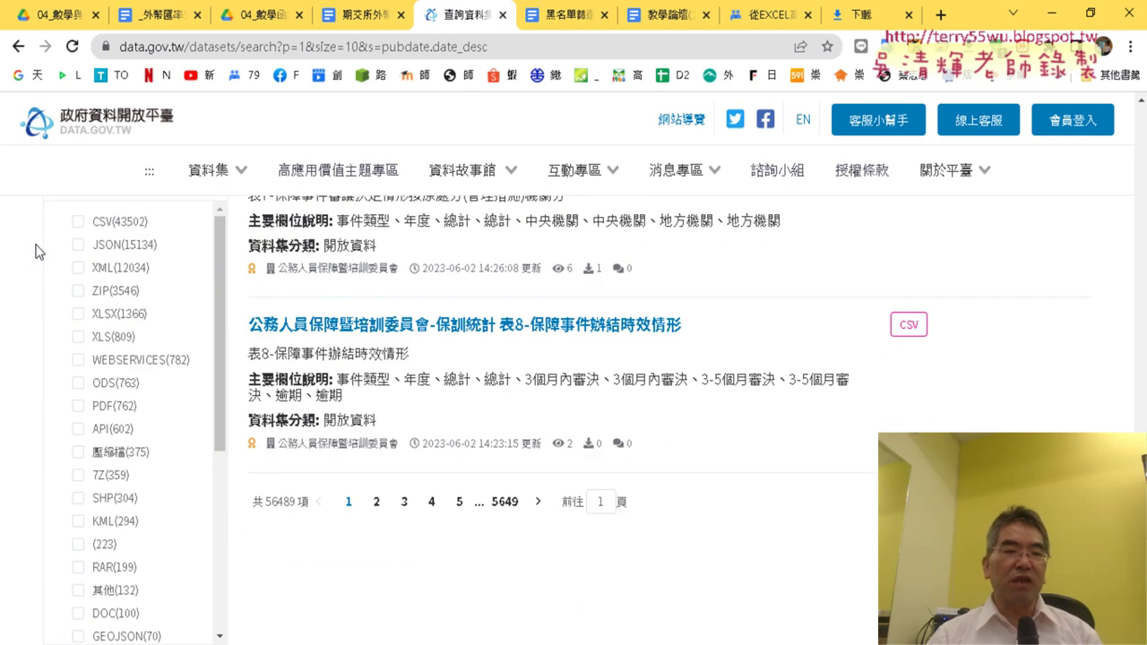
pyautogui.scroll(2, 36, 252)
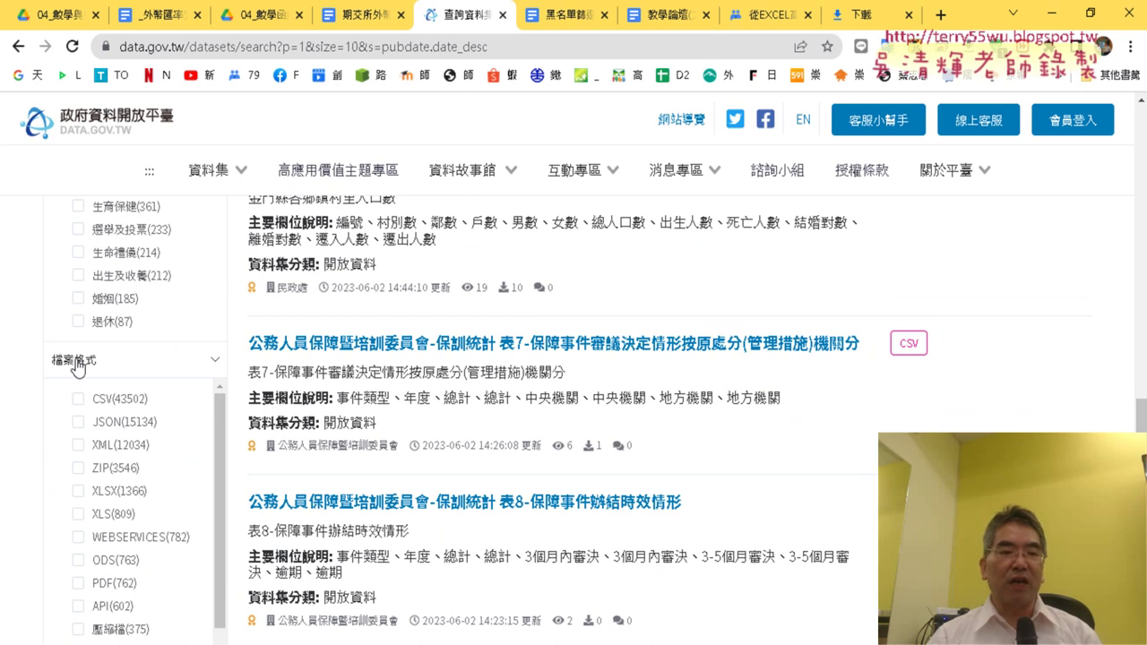
pyautogui.scroll(-1, 72, 354)
pyautogui.click(127, 313)
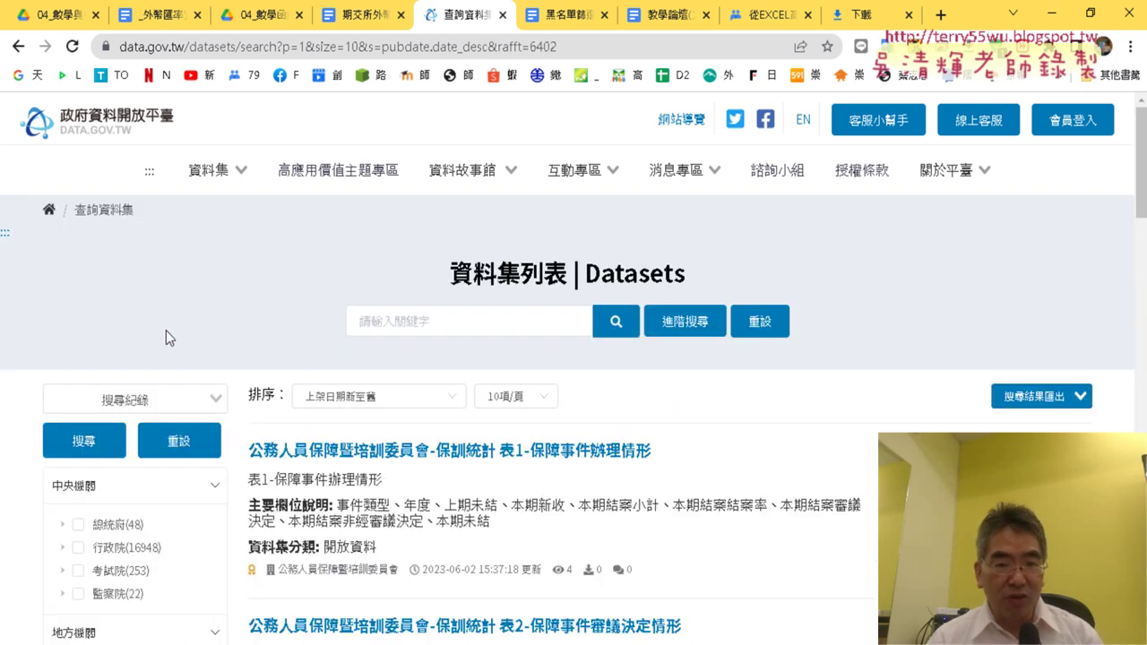
pyautogui.scroll(-3, 167, 332)
pyautogui.scroll(-5, 192, 346)
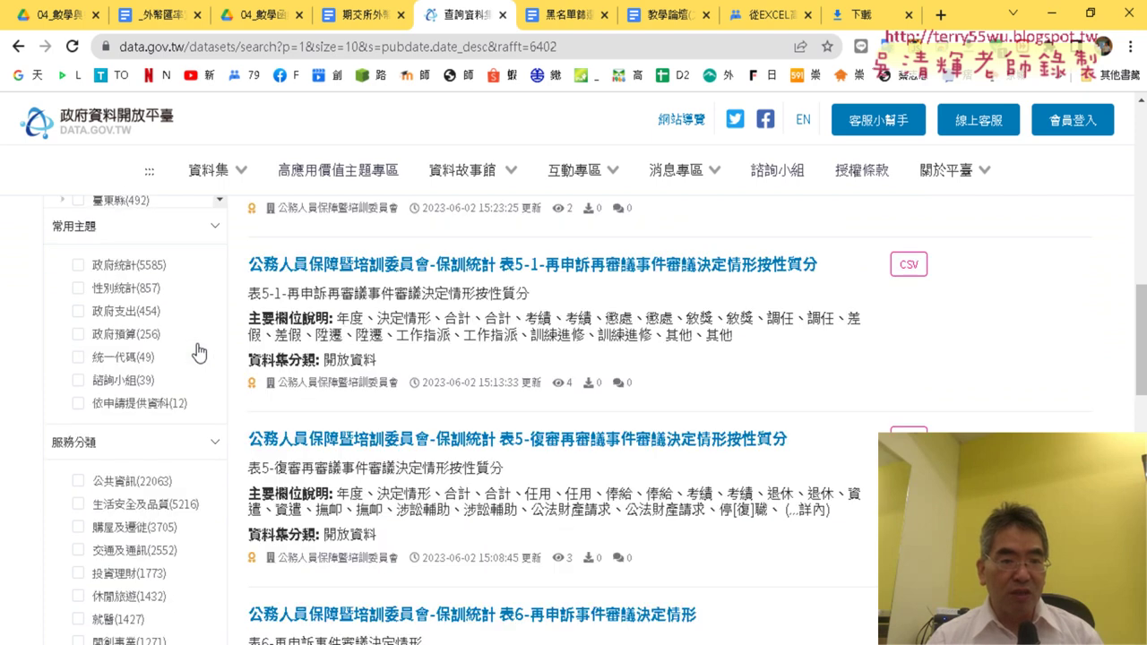
pyautogui.scroll(-3, 199, 351)
pyautogui.scroll(-3, 199, 351)
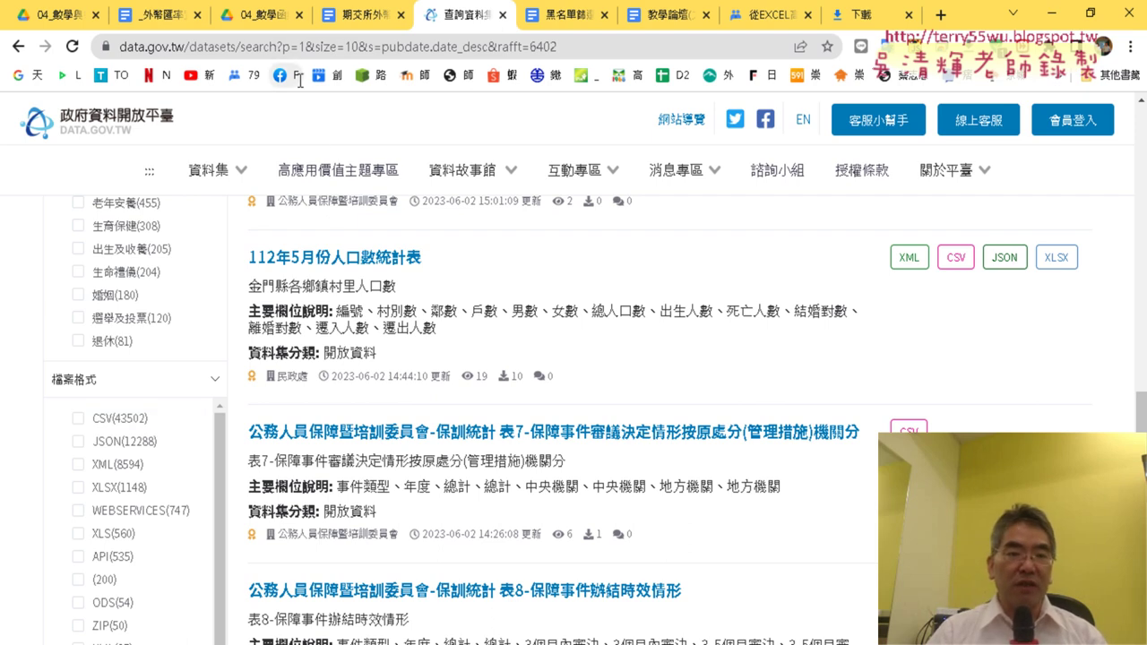
# Switch to the exchange-rate notes document and scroll to its 網址 dataset link
pyautogui.click(363, 16)
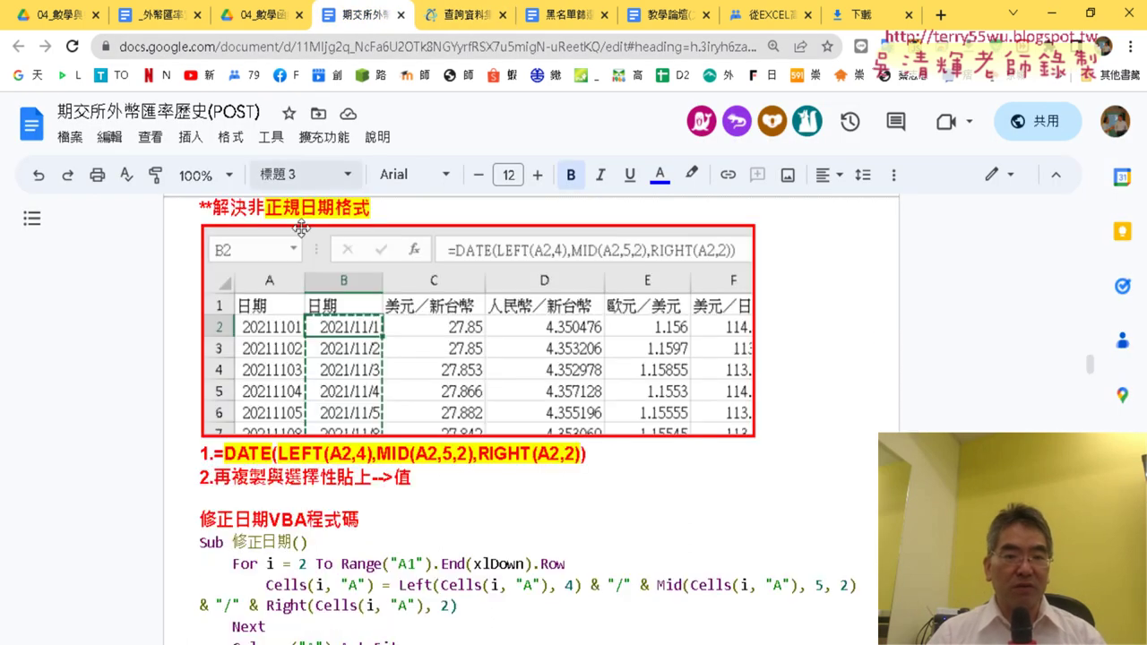
pyautogui.scroll(-5, 447, 251)
pyautogui.scroll(5, 447, 251)
pyautogui.moveTo(1090, 332); pyautogui.dragTo(1111, 162)
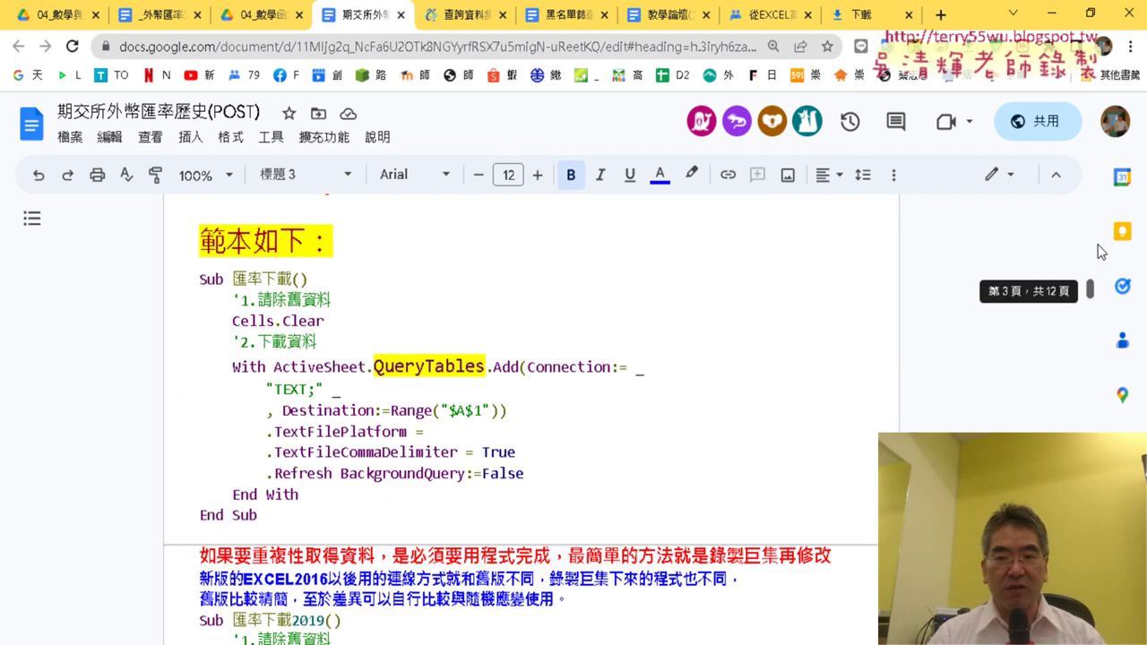
pyautogui.scroll(-4, 394, 349)
pyautogui.scroll(-1, 389, 359)
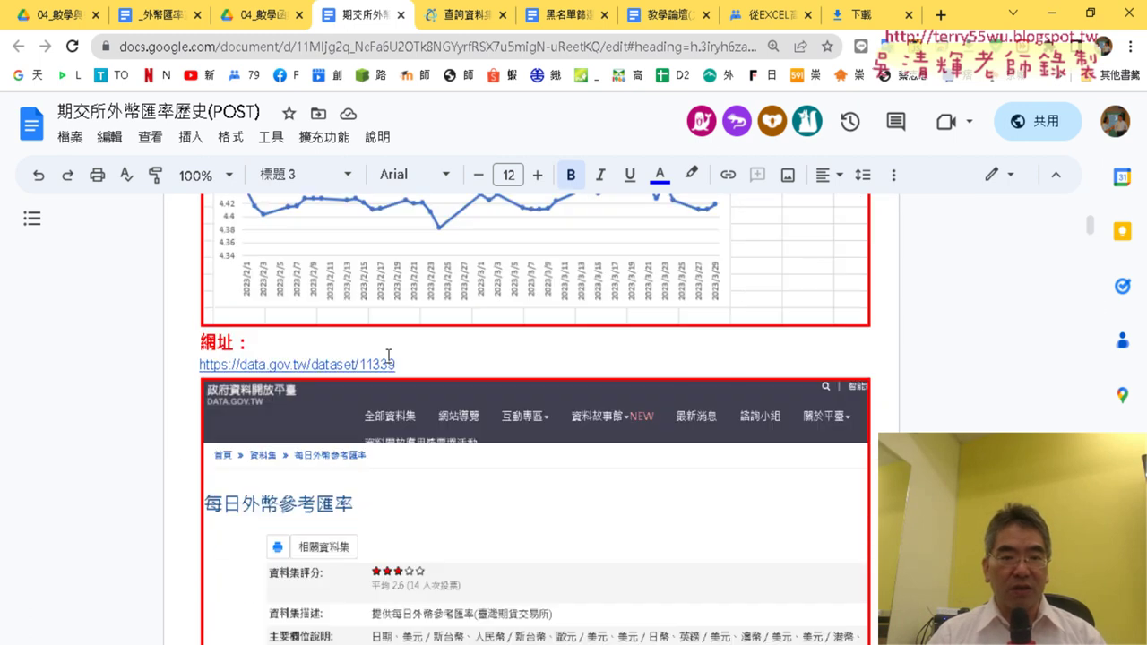
pyautogui.click(304, 369)
# Open the dataset 11339 (每日外幣參考匯率) page in a new tab and request its CSV file
pyautogui.click(290, 392)
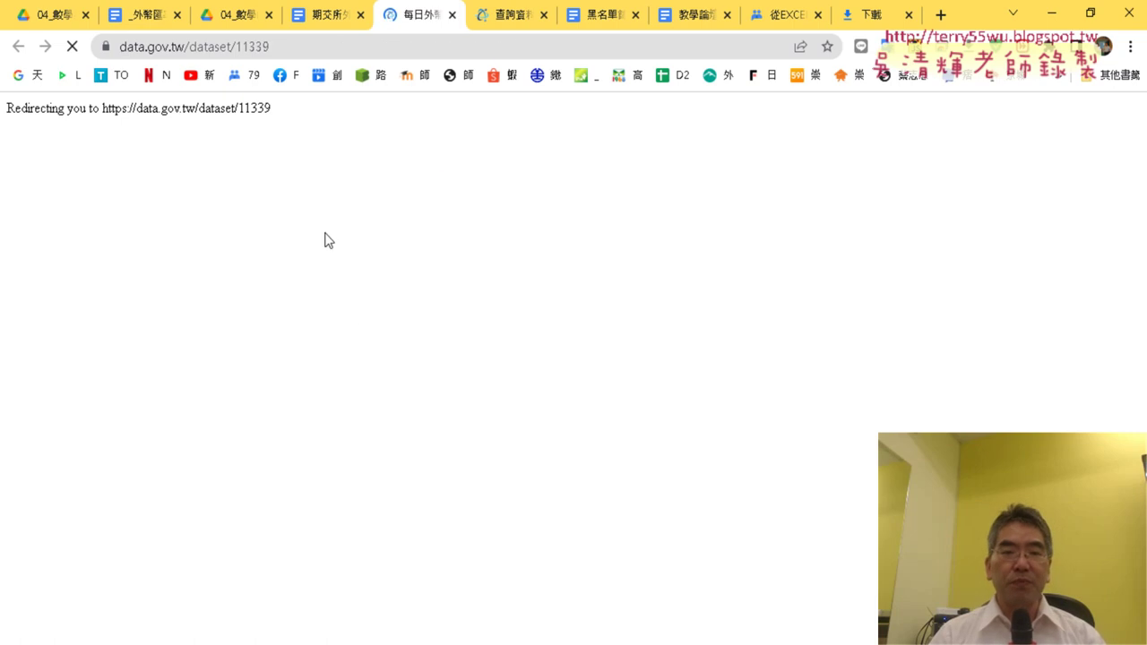
pyautogui.scroll(-2, 400, 316)
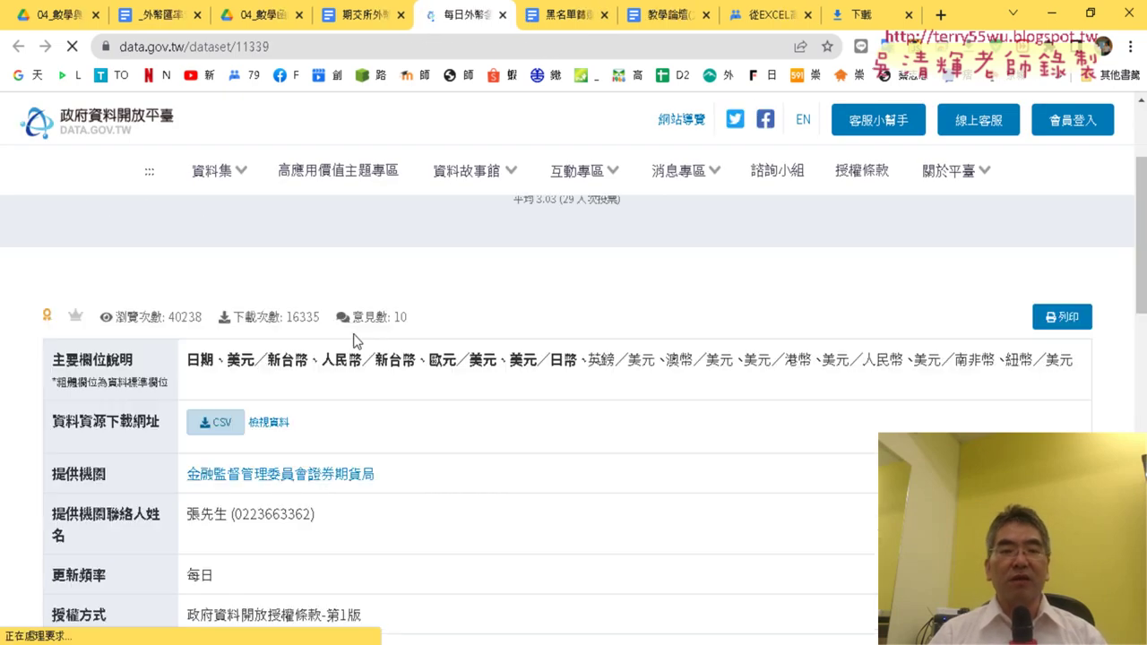
pyautogui.click(222, 420)
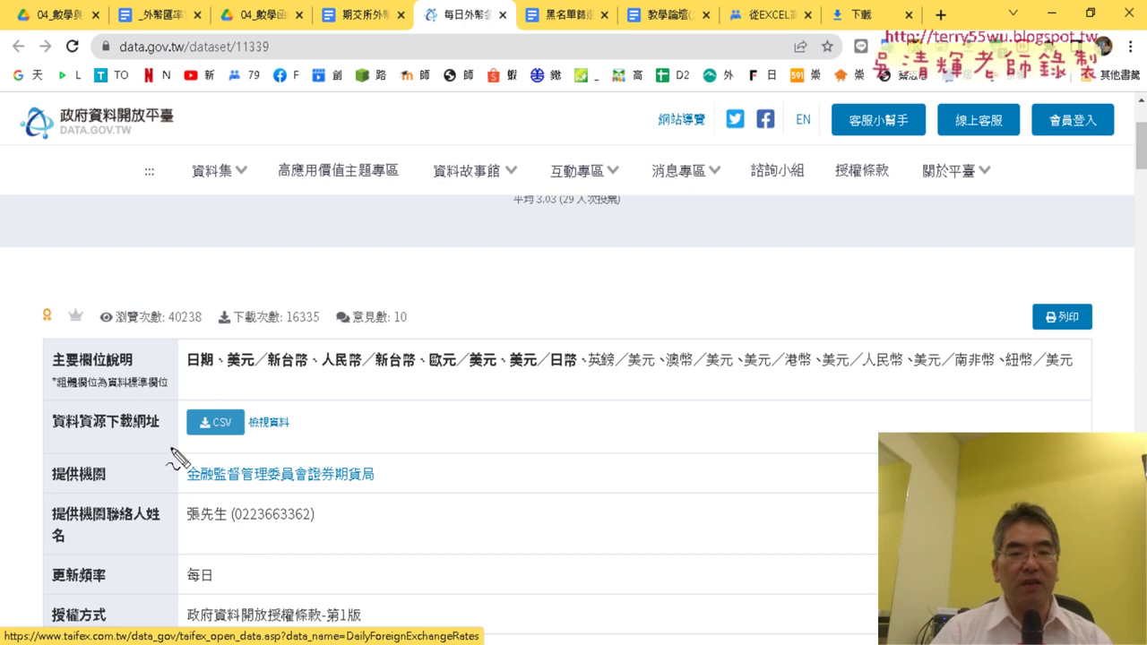
pyautogui.moveTo(239, 408); pyautogui.dragTo(253, 504)
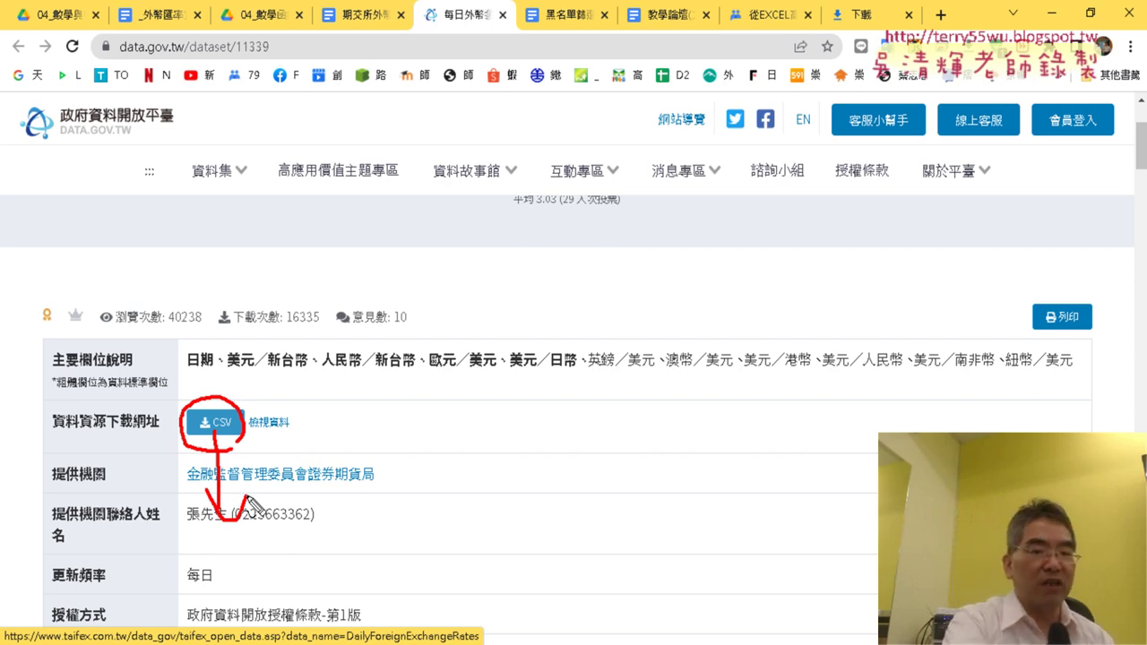
pyautogui.press('Escape')
pyautogui.moveTo(468, 360)
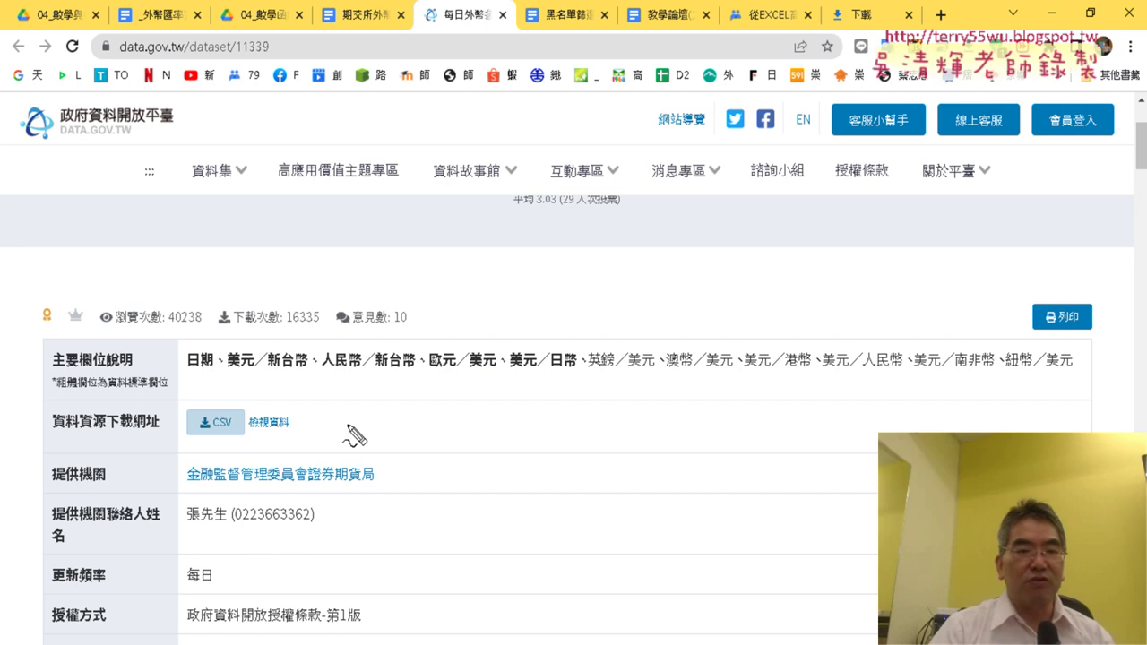
pyautogui.moveTo(230, 398)
pyautogui.mouseDown()
pyautogui.moveTo(224, 345)
pyautogui.moveTo(231, 410)
pyautogui.moveTo(277, 439)
pyautogui.mouseUp()
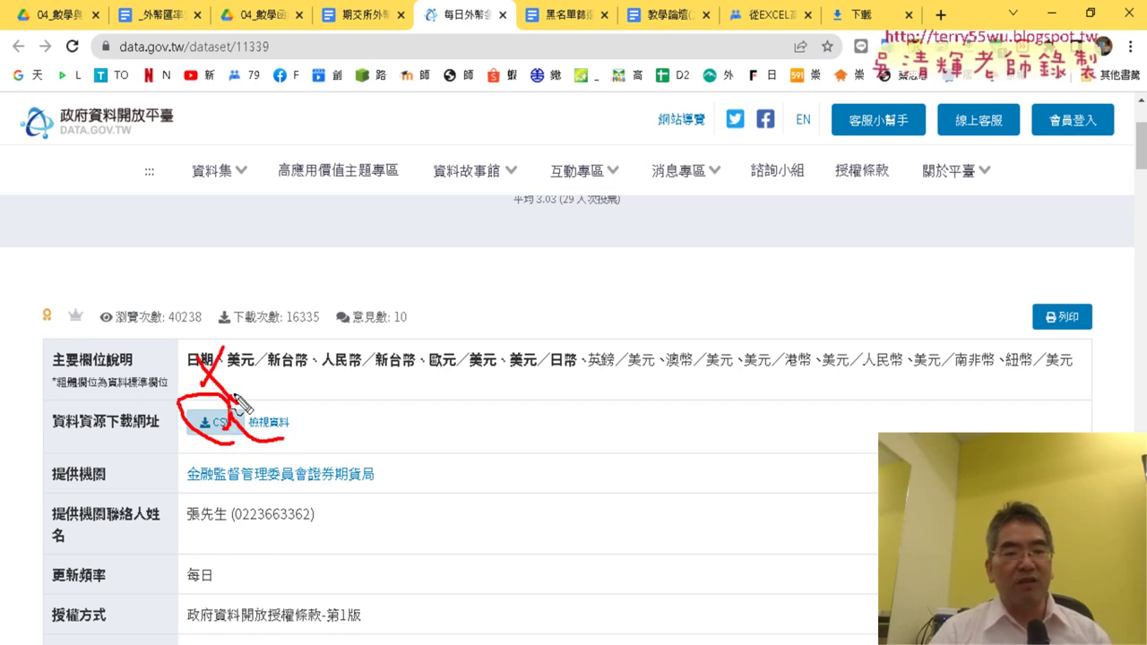
pyautogui.moveTo(301, 318)
pyautogui.mouseDown()
pyautogui.moveTo(265, 391)
pyautogui.moveTo(299, 394)
pyautogui.mouseUp()
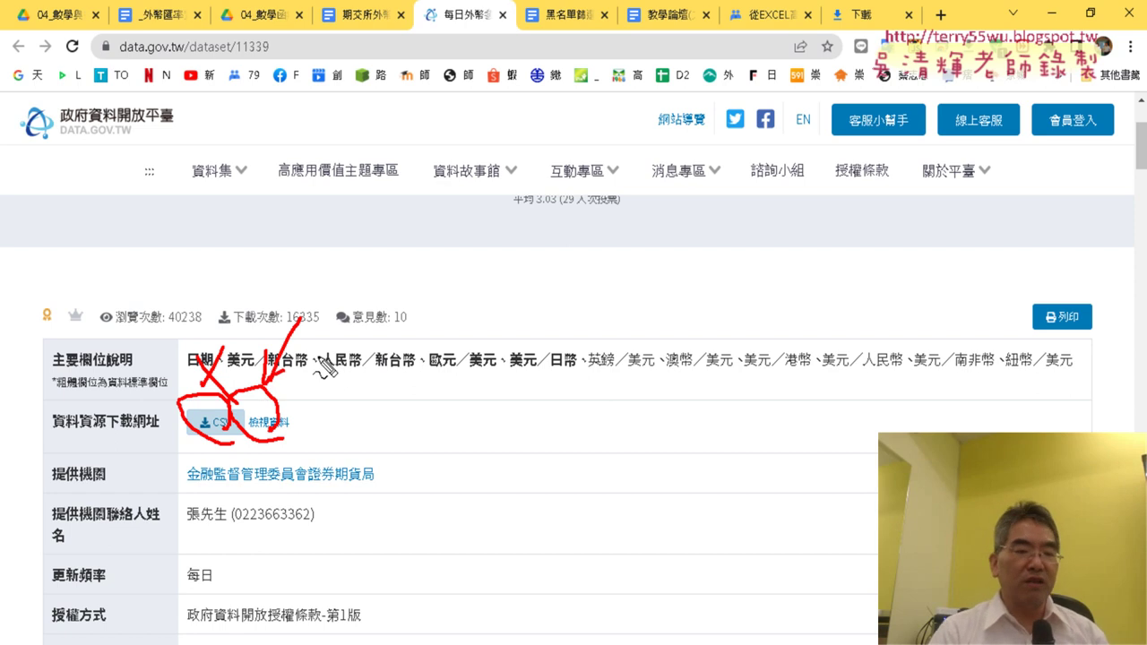
pyautogui.press('Escape')
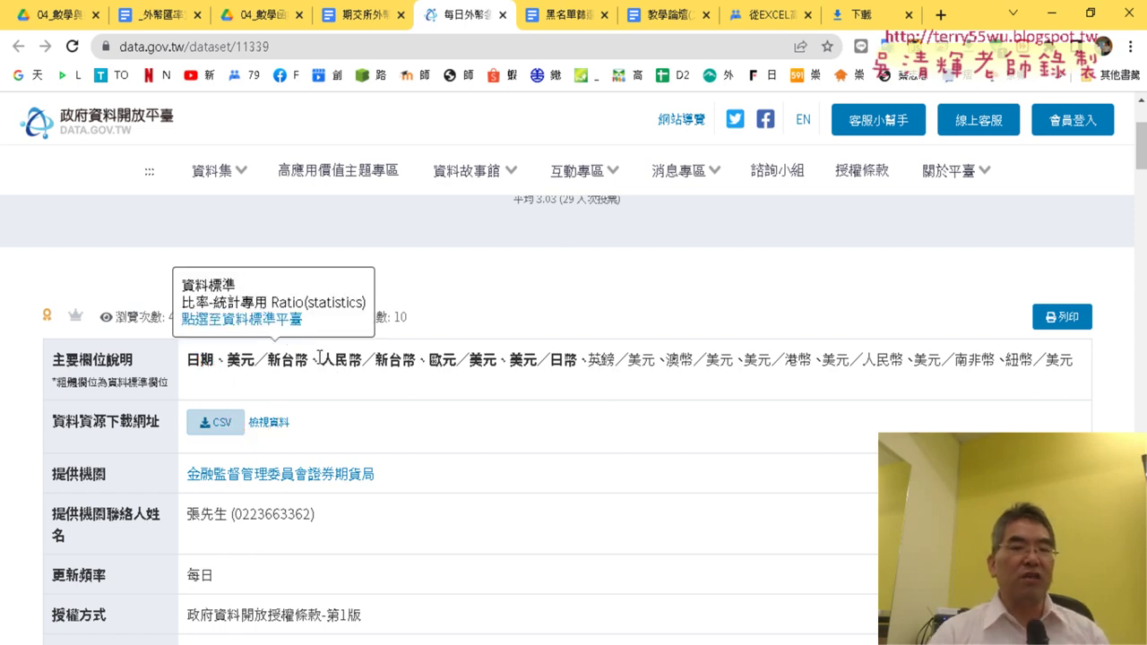
# Show the CSV resource's 檢視資料 details and mark its taifex download URL
pyautogui.click(273, 426)
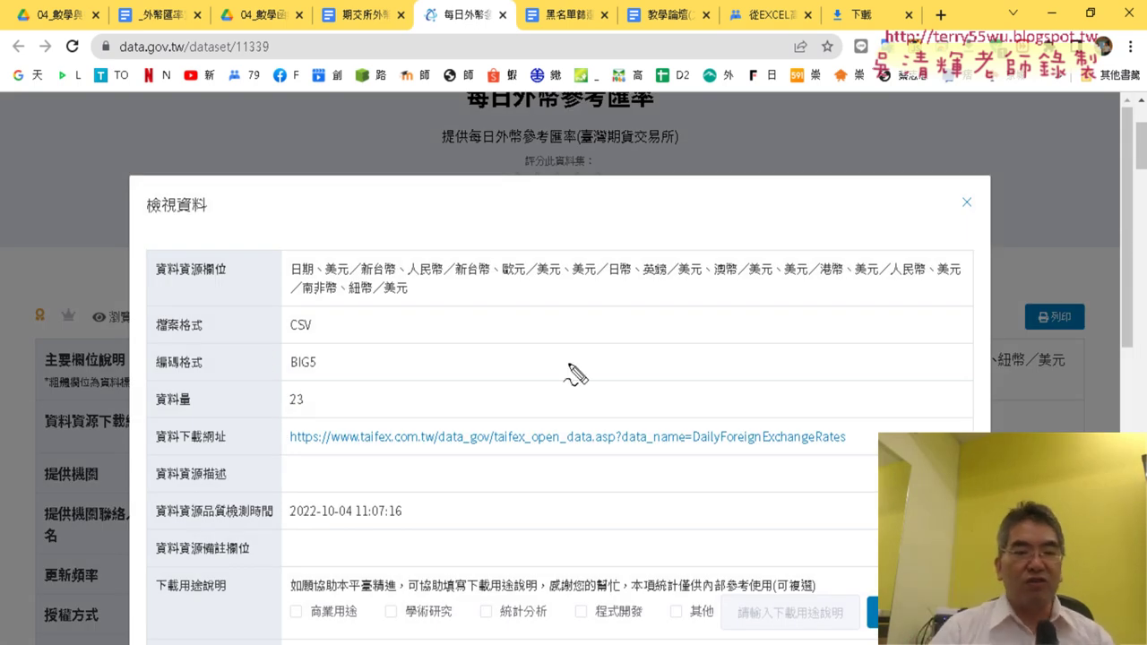
pyautogui.moveTo(229, 451); pyautogui.dragTo(154, 442)
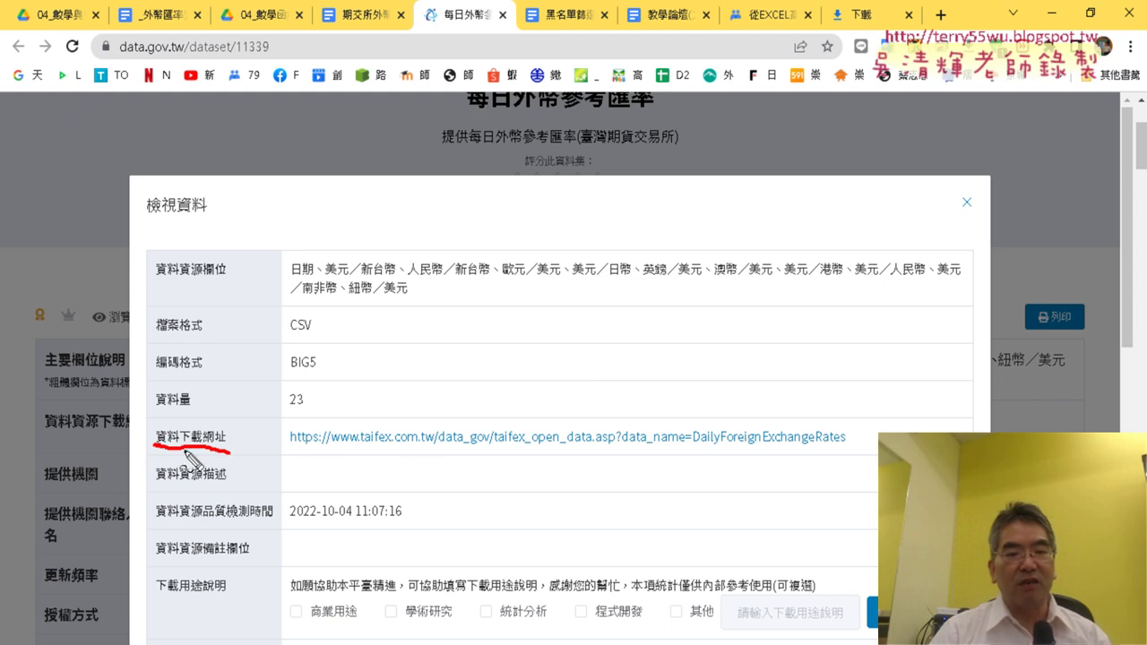
pyautogui.moveTo(835, 454)
pyautogui.mouseDown()
pyautogui.moveTo(332, 459)
pyautogui.moveTo(314, 429)
pyautogui.moveTo(753, 402)
pyautogui.moveTo(851, 443)
pyautogui.moveTo(829, 457)
pyautogui.mouseUp()
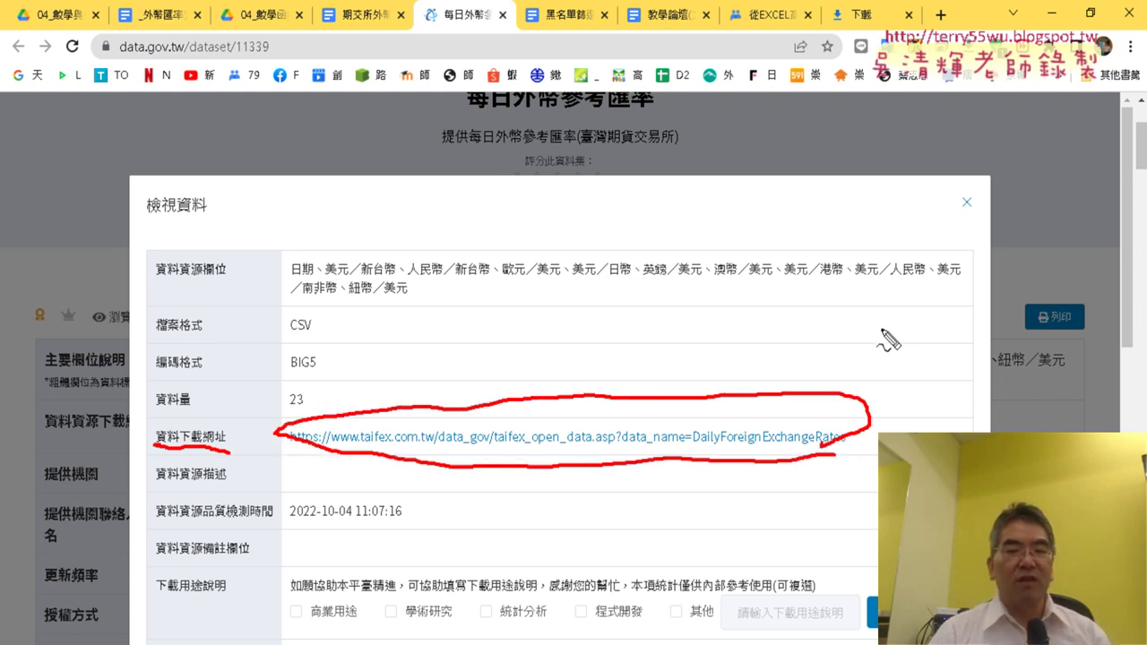
pyautogui.moveTo(904, 298); pyautogui.dragTo(829, 395)
pyautogui.moveTo(840, 355)
pyautogui.mouseDown()
pyautogui.moveTo(829, 394)
pyautogui.moveTo(883, 383)
pyautogui.mouseUp()
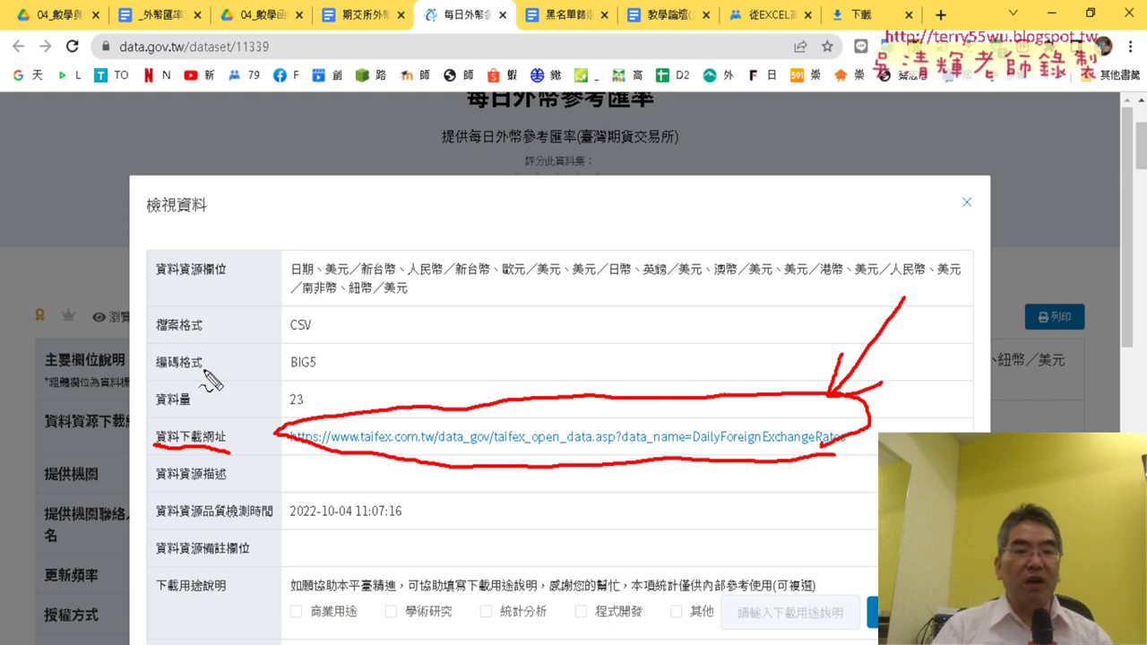
# Annotate the BIG5 encoding as code page 950 and UTF-8 as 65001, then clear annotations
pyautogui.moveTo(193, 374); pyautogui.dragTo(155, 378)
pyautogui.moveTo(338, 354); pyautogui.dragTo(316, 381)
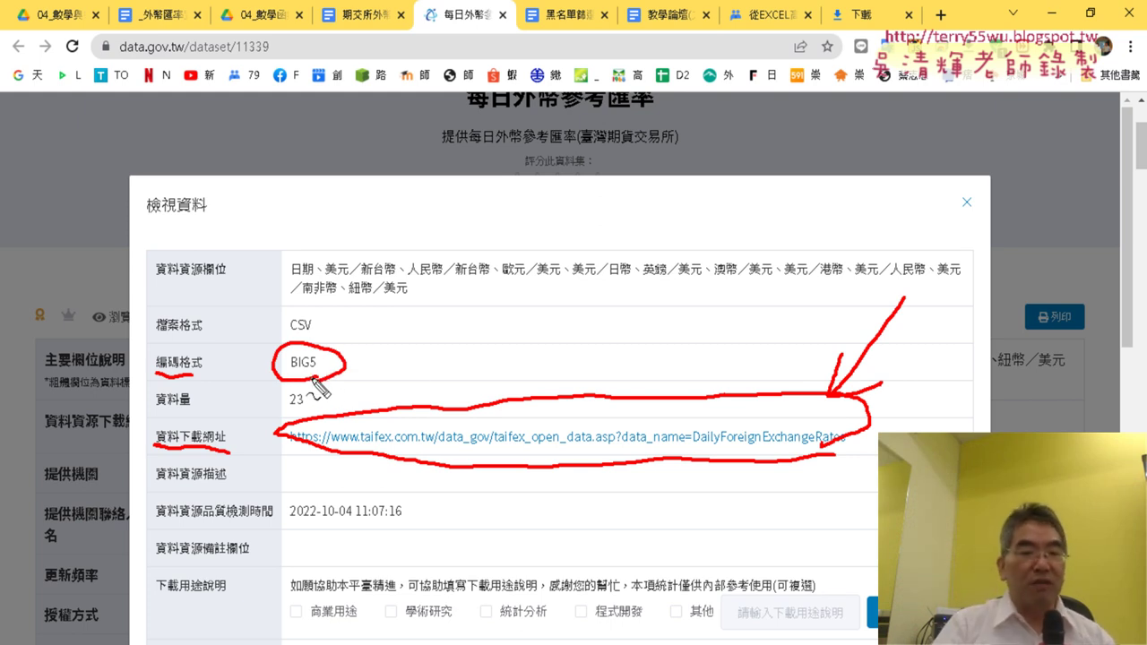
pyautogui.moveTo(411, 337)
pyautogui.mouseDown()
pyautogui.moveTo(410, 376)
pyautogui.moveTo(421, 365)
pyautogui.mouseUp()
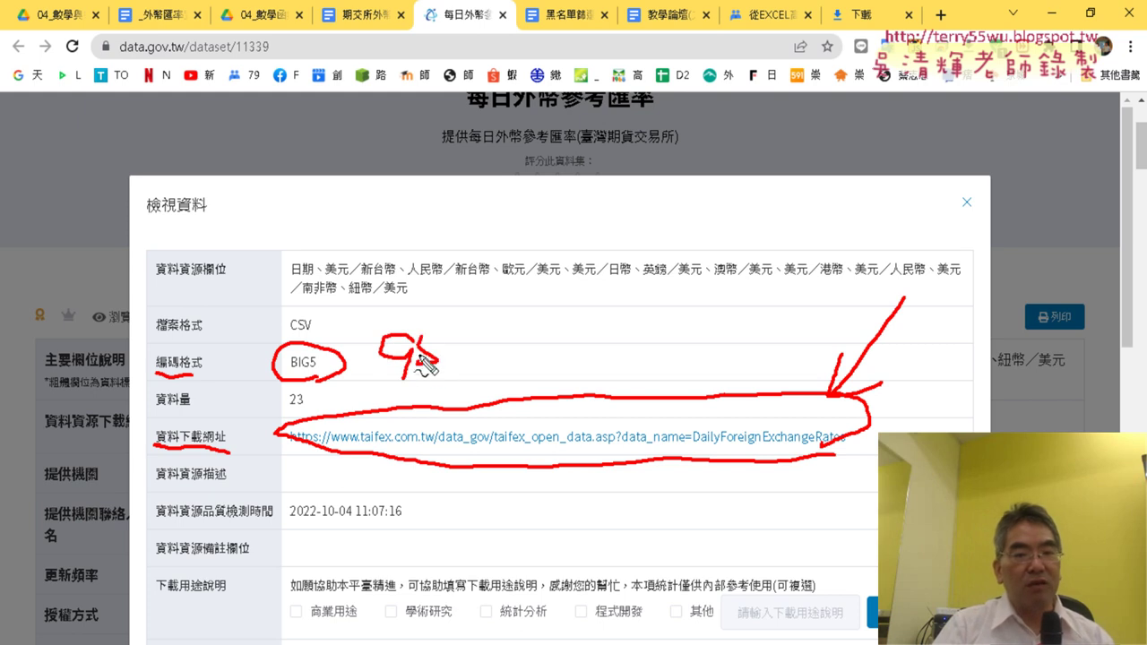
pyautogui.moveTo(466, 334)
pyautogui.mouseDown()
pyautogui.moveTo(491, 369)
pyautogui.moveTo(473, 335)
pyautogui.mouseUp()
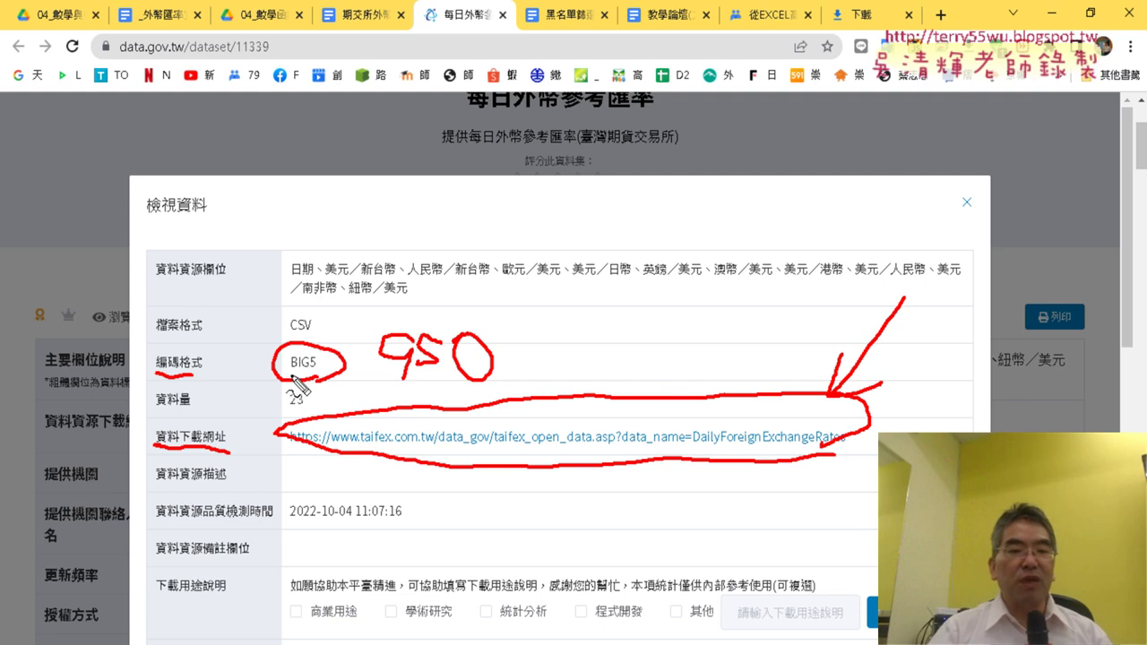
pyautogui.moveTo(300, 204)
pyautogui.mouseDown()
pyautogui.moveTo(371, 205)
pyautogui.moveTo(364, 242)
pyautogui.moveTo(398, 202)
pyautogui.moveTo(392, 255)
pyautogui.moveTo(400, 225)
pyautogui.moveTo(447, 242)
pyautogui.moveTo(454, 200)
pyautogui.mouseUp()
pyautogui.moveTo(397, 388); pyautogui.dragTo(484, 392)
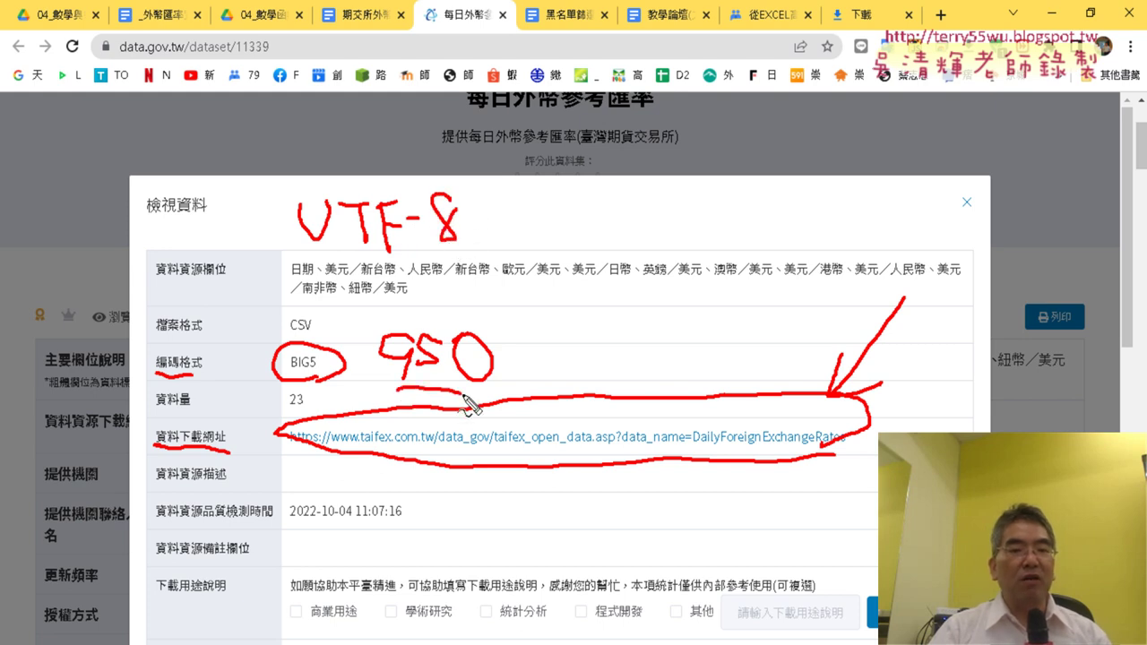
pyautogui.moveTo(548, 186)
pyautogui.mouseDown()
pyautogui.moveTo(576, 239)
pyautogui.moveTo(602, 186)
pyautogui.moveTo(651, 237)
pyautogui.moveTo(653, 188)
pyautogui.moveTo(686, 242)
pyautogui.mouseUp()
pyautogui.moveTo(552, 267); pyautogui.dragTo(674, 268)
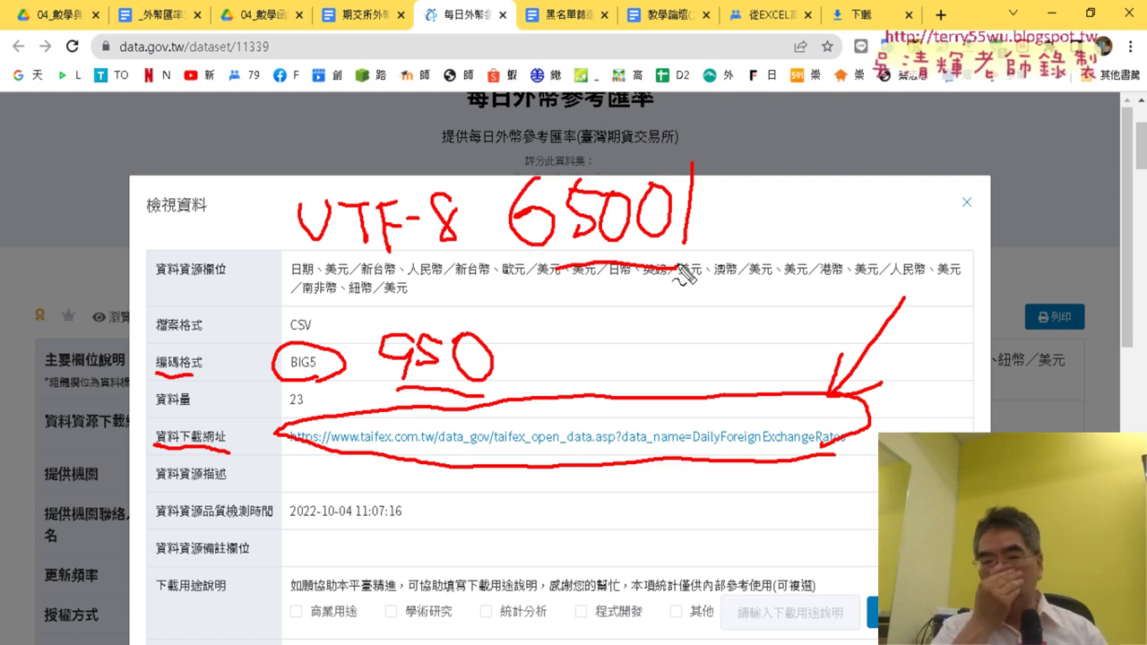
pyautogui.press('Escape')
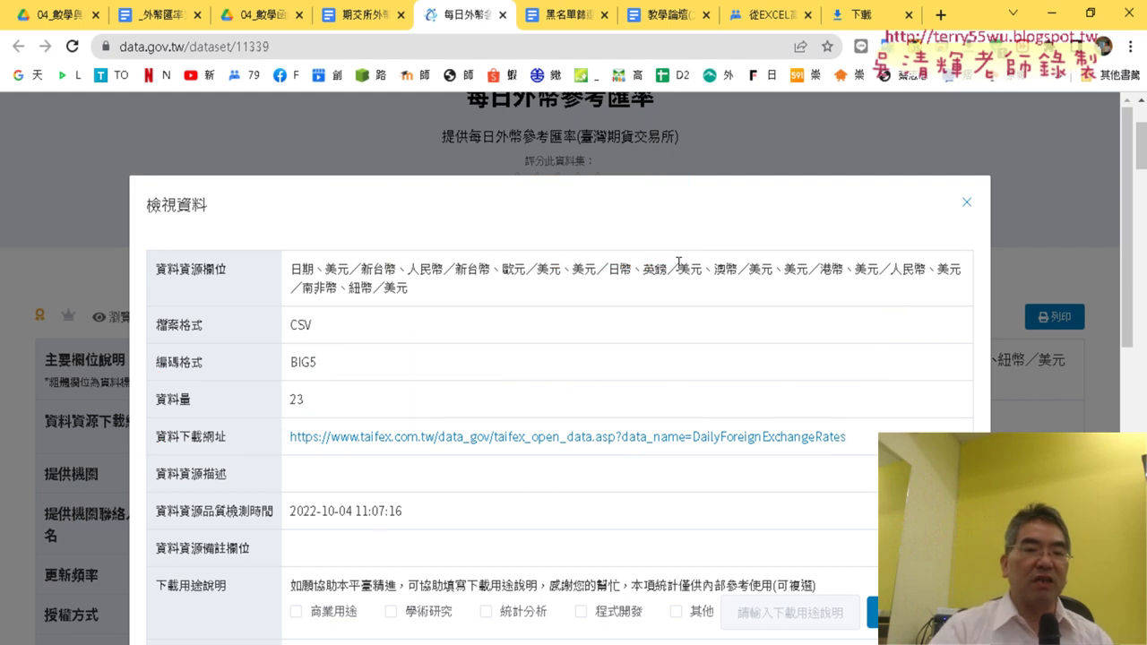
# Copy the full taifex 資料下載網址 link and scroll through the CSV preview rows
pyautogui.moveTo(846, 438); pyautogui.dragTo(292, 439)
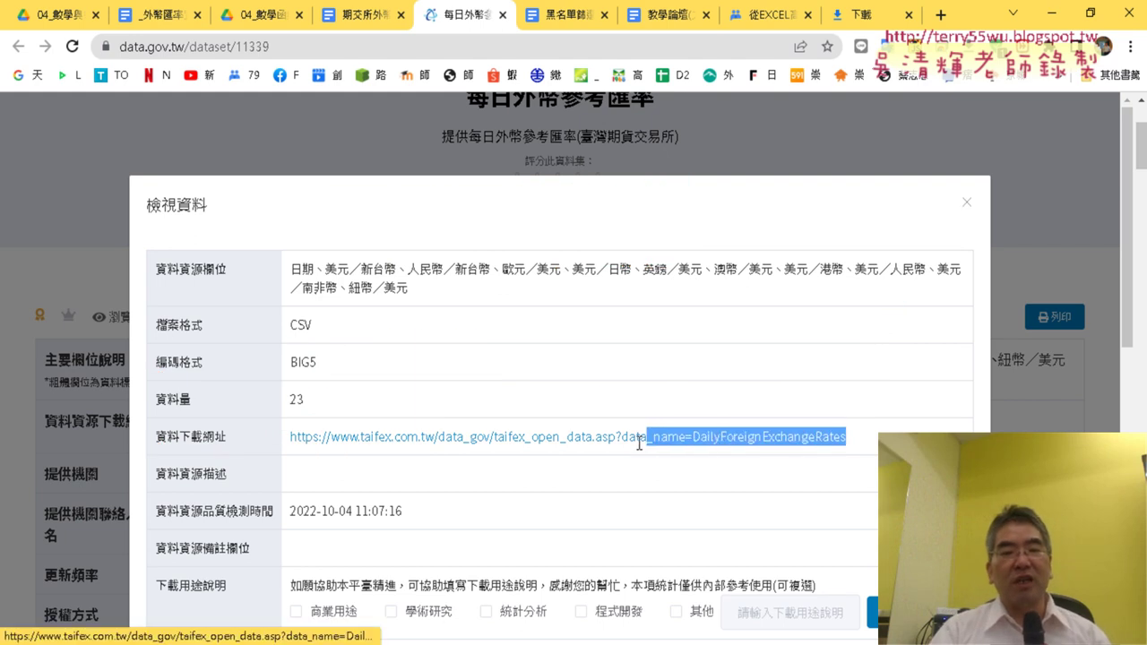
pyautogui.rightClick(371, 438)
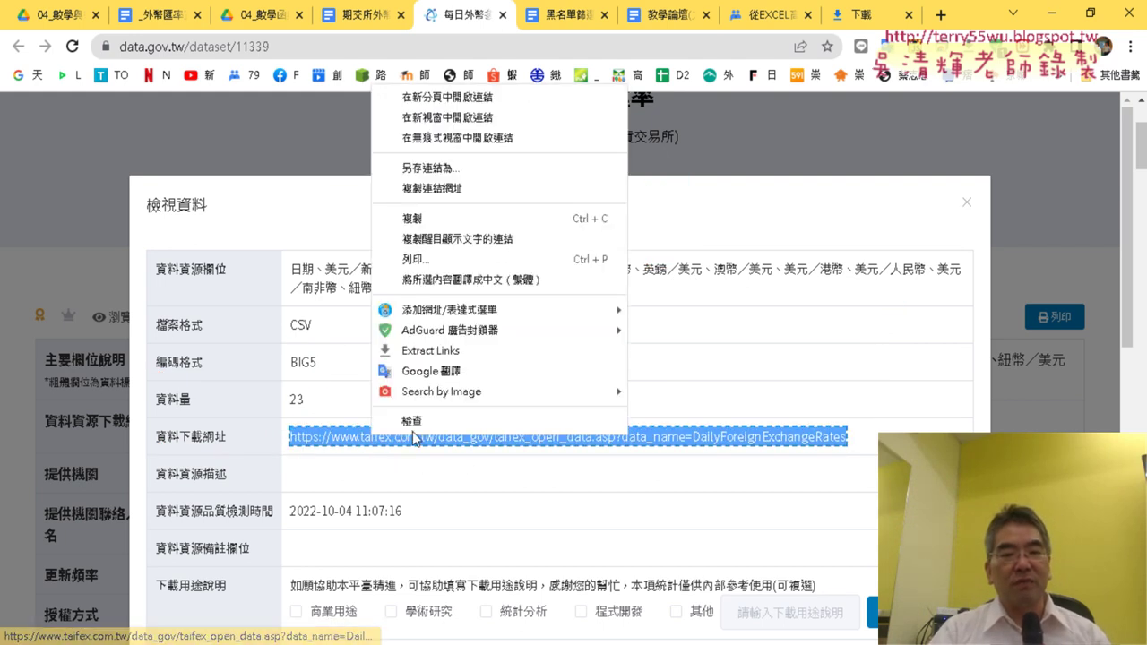
pyautogui.click(450, 217)
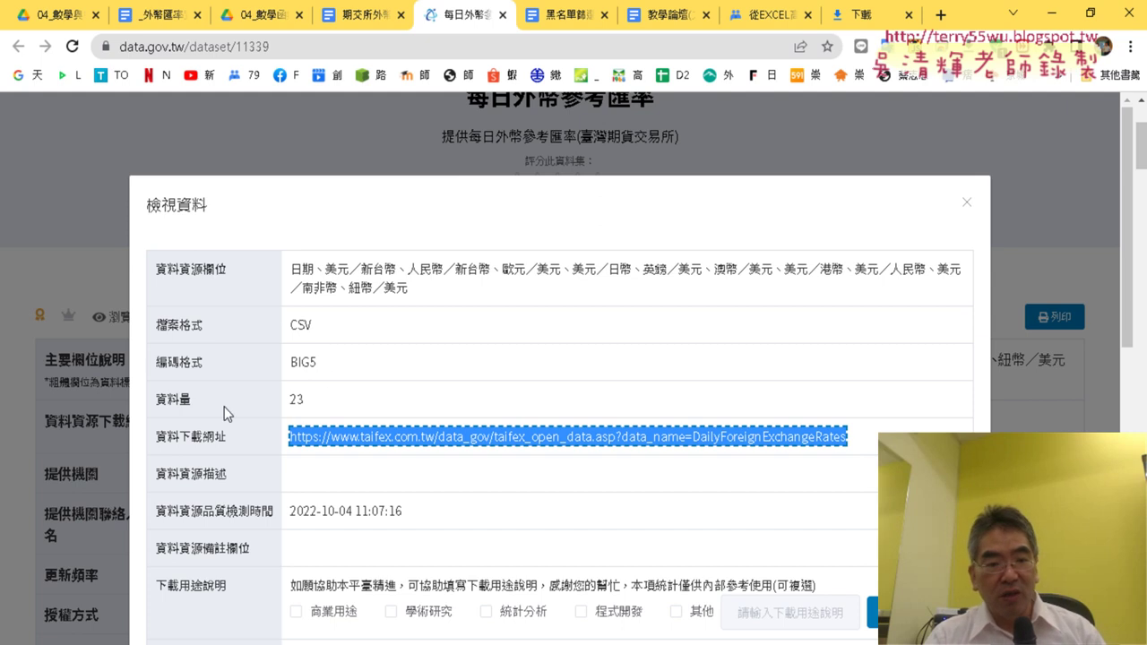
pyautogui.moveTo(327, 401); pyautogui.dragTo(278, 404)
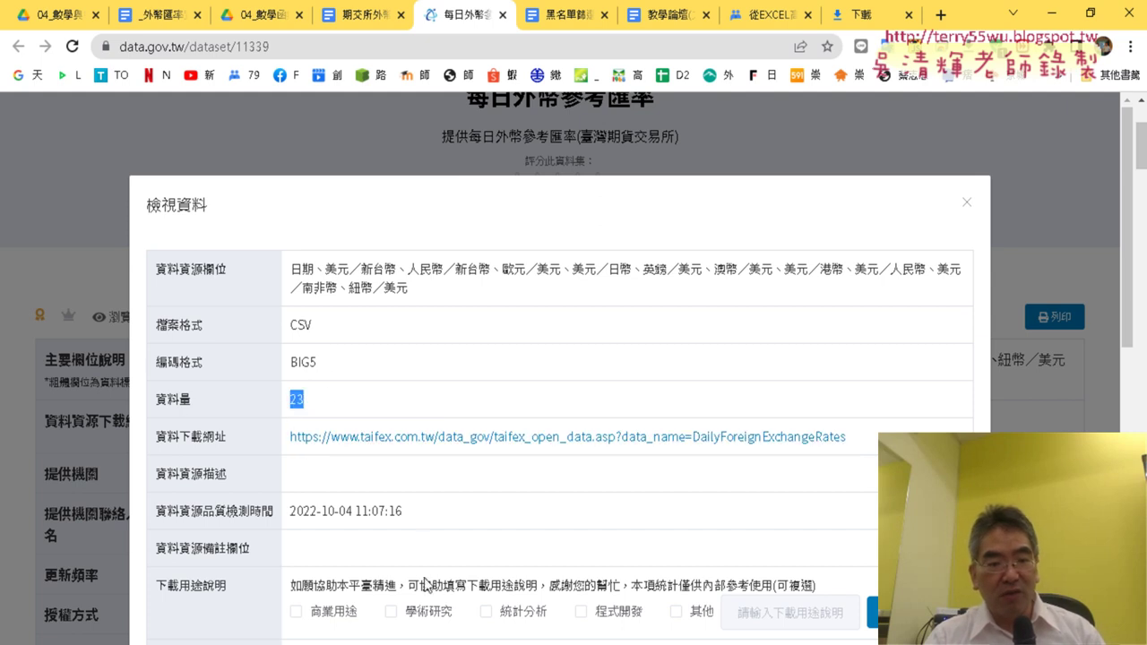
pyautogui.scroll(-2, 437, 525)
pyautogui.scroll(-3, 473, 482)
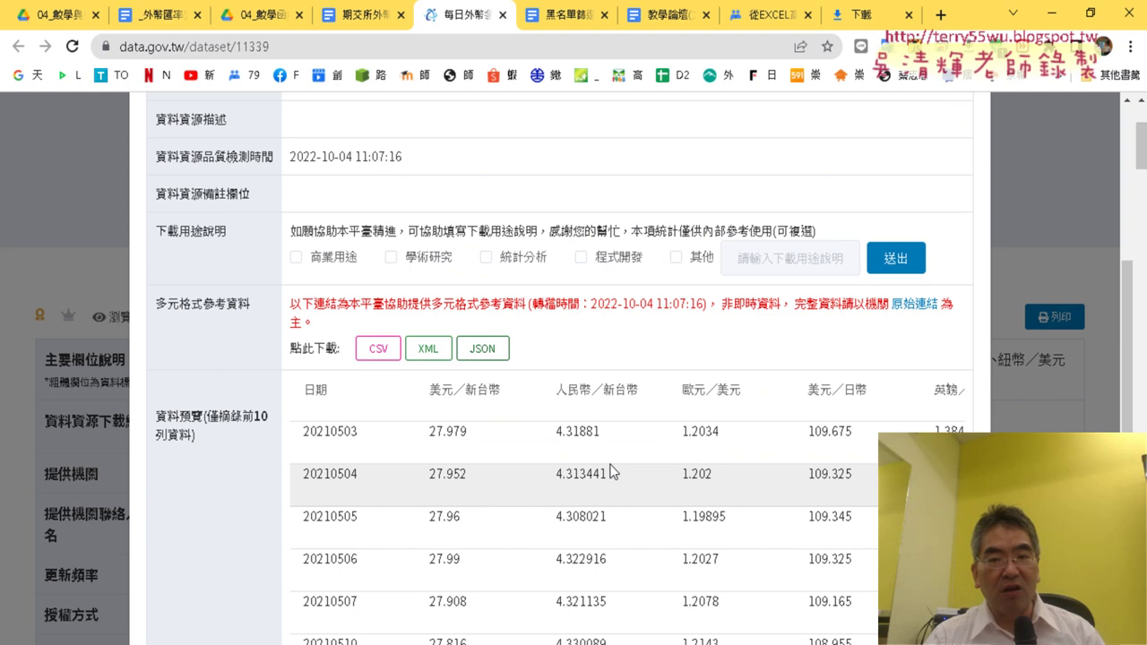
pyautogui.scroll(5, 650, 435)
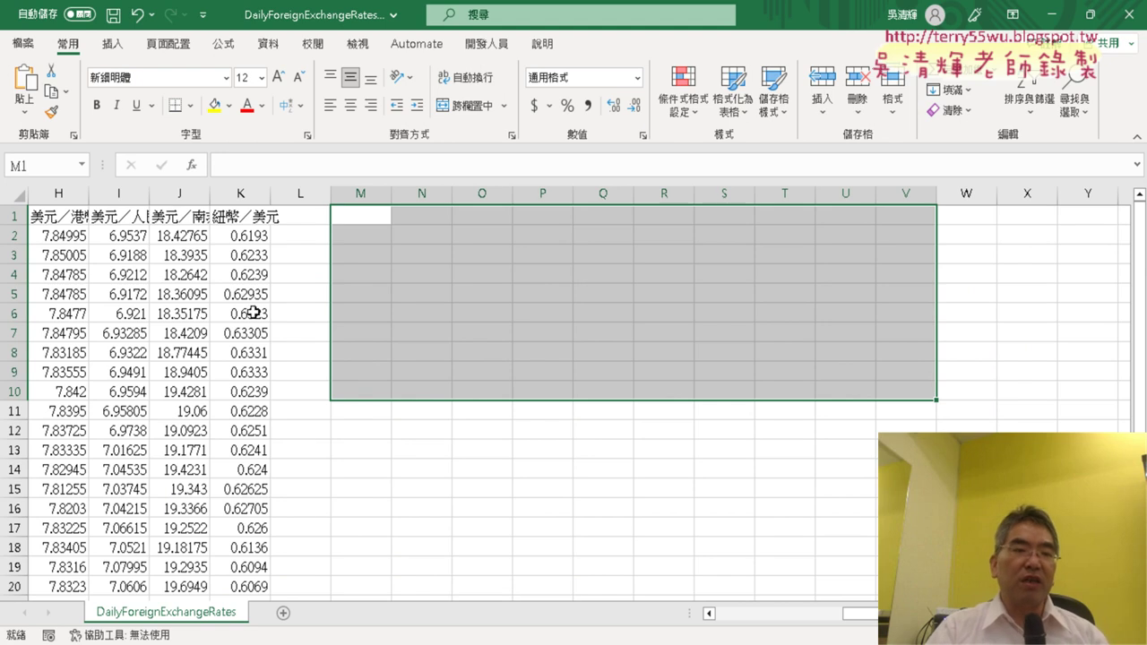
# Create blank workbook 活頁簿1, cancel the 從 Web import, and show the 開發人員 tab
pyautogui.click(24, 43)
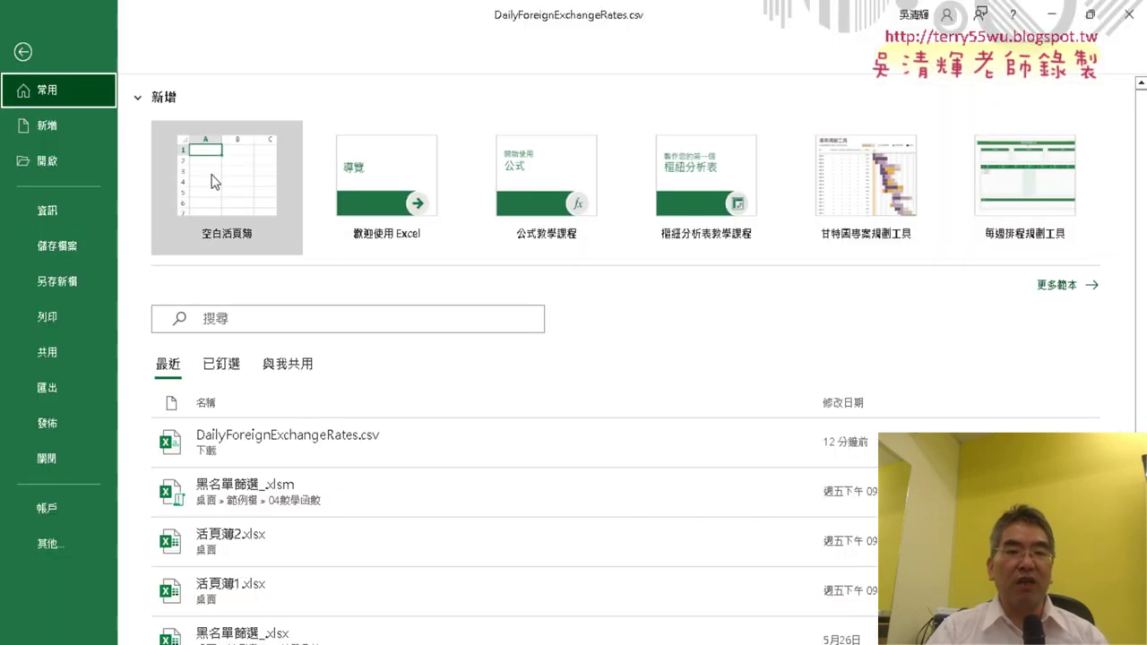
pyautogui.click(215, 179)
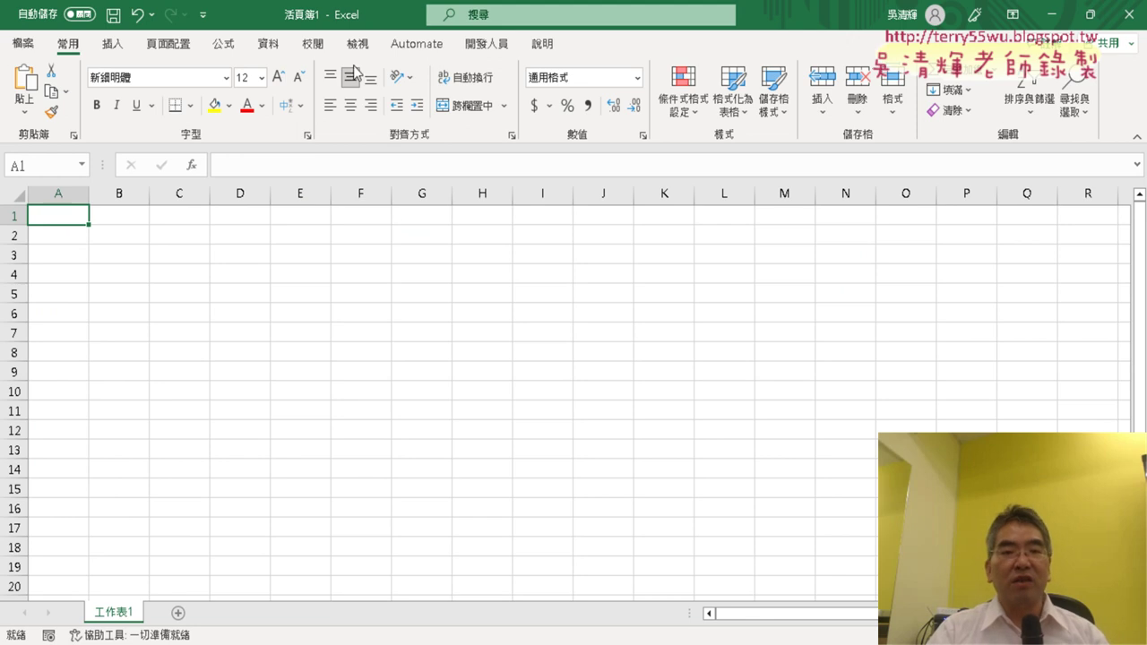
pyautogui.click(267, 45)
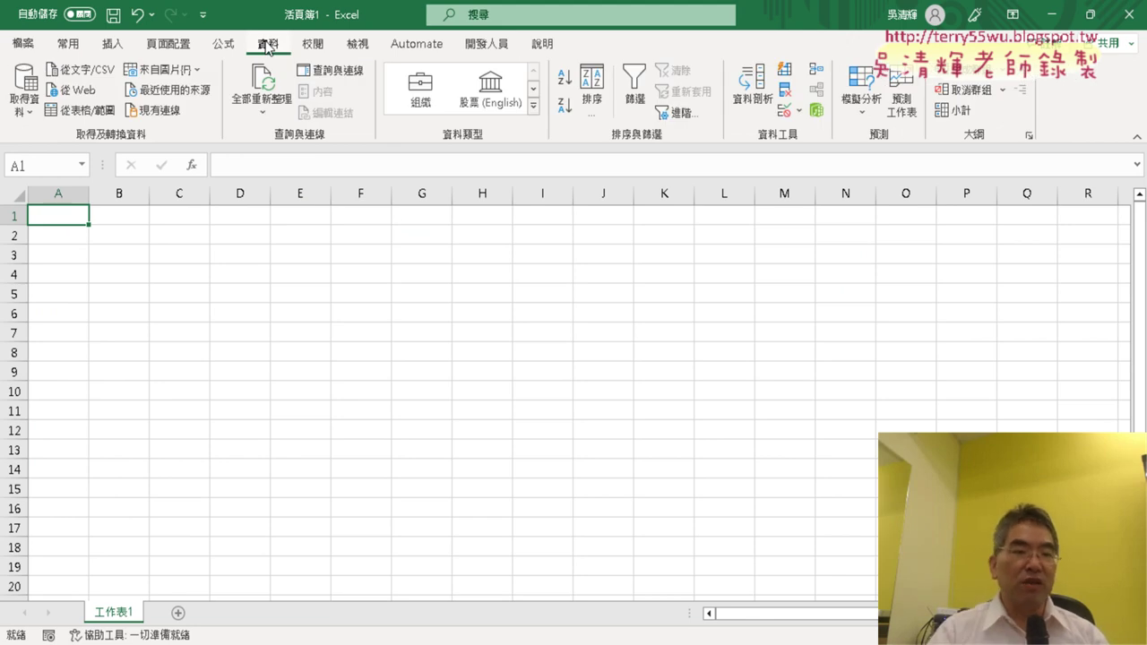
pyautogui.click(67, 89)
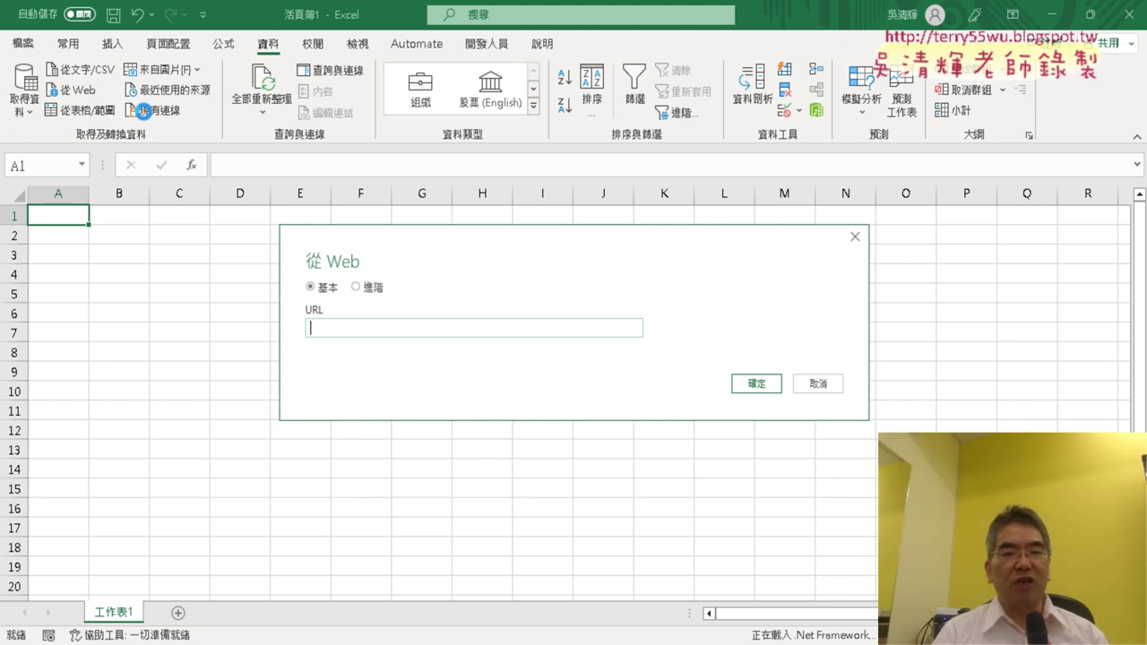
pyautogui.click(818, 384)
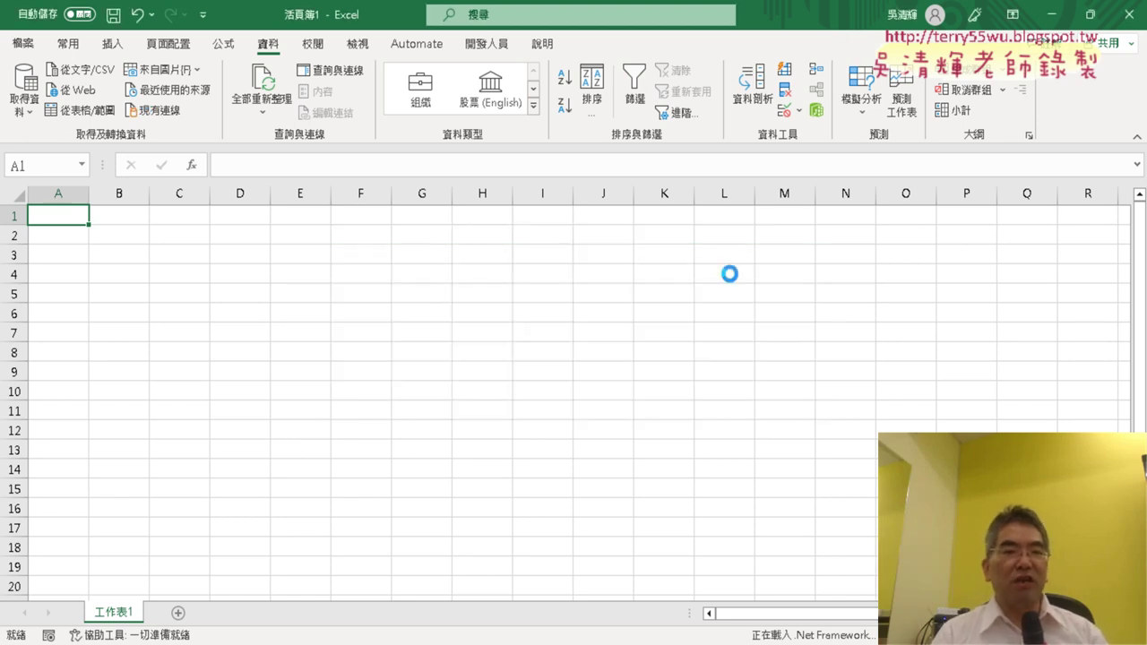
pyautogui.click(484, 49)
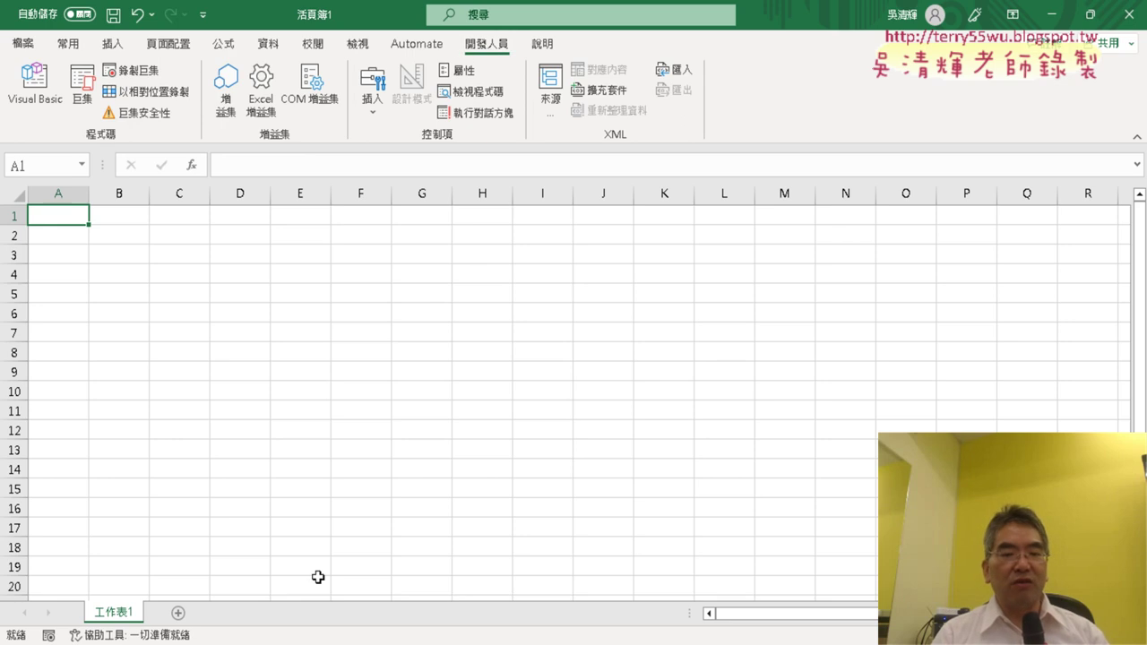
# Select and copy the Sub 匯率下載 code block below 範本如下： in the notes document
pyautogui.hotkey('alt', 'Tab')
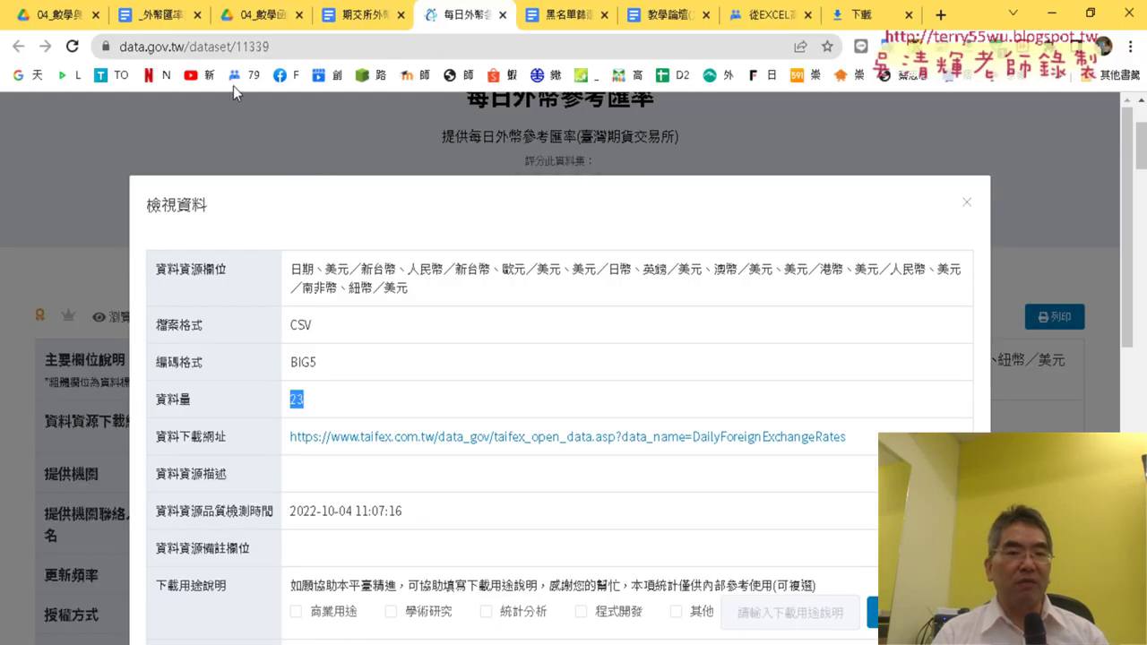
pyautogui.click(368, 18)
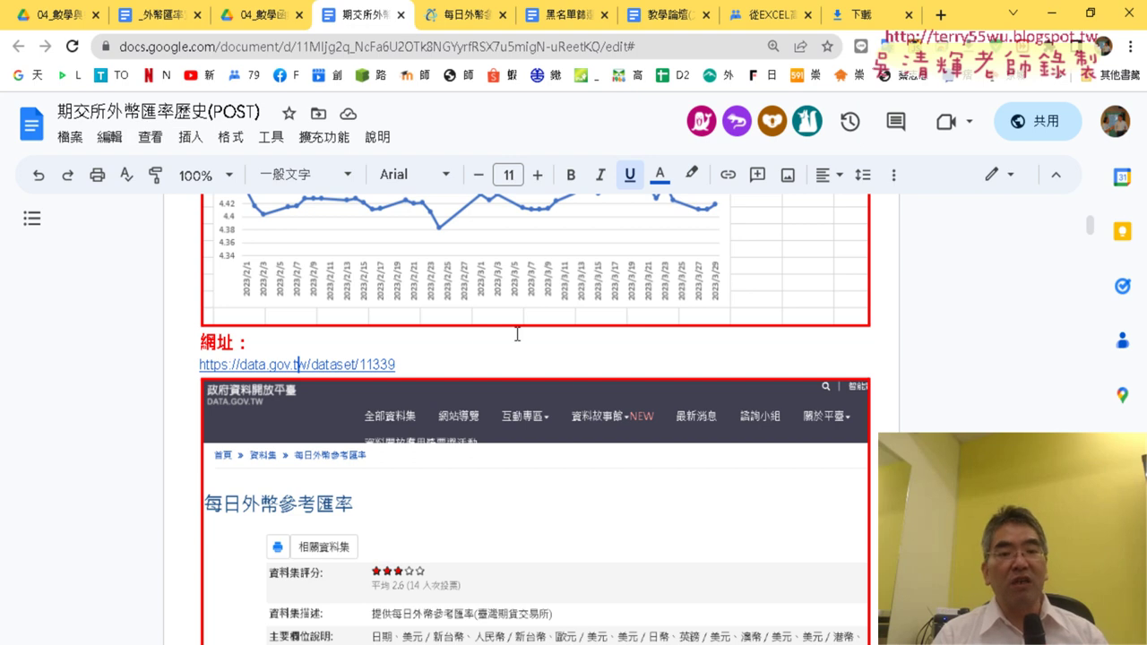
pyautogui.scroll(-5, 517, 334)
pyautogui.scroll(-5, 525, 327)
pyautogui.scroll(-5, 529, 323)
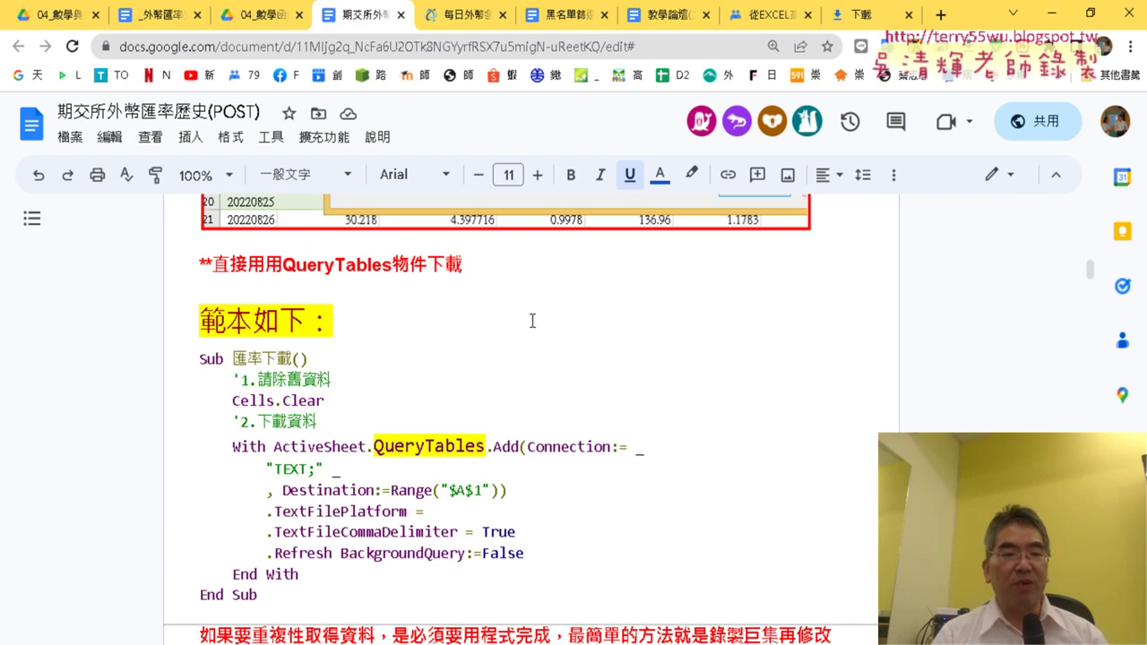
pyautogui.scroll(-2, 532, 320)
pyautogui.moveTo(194, 235); pyautogui.dragTo(349, 233)
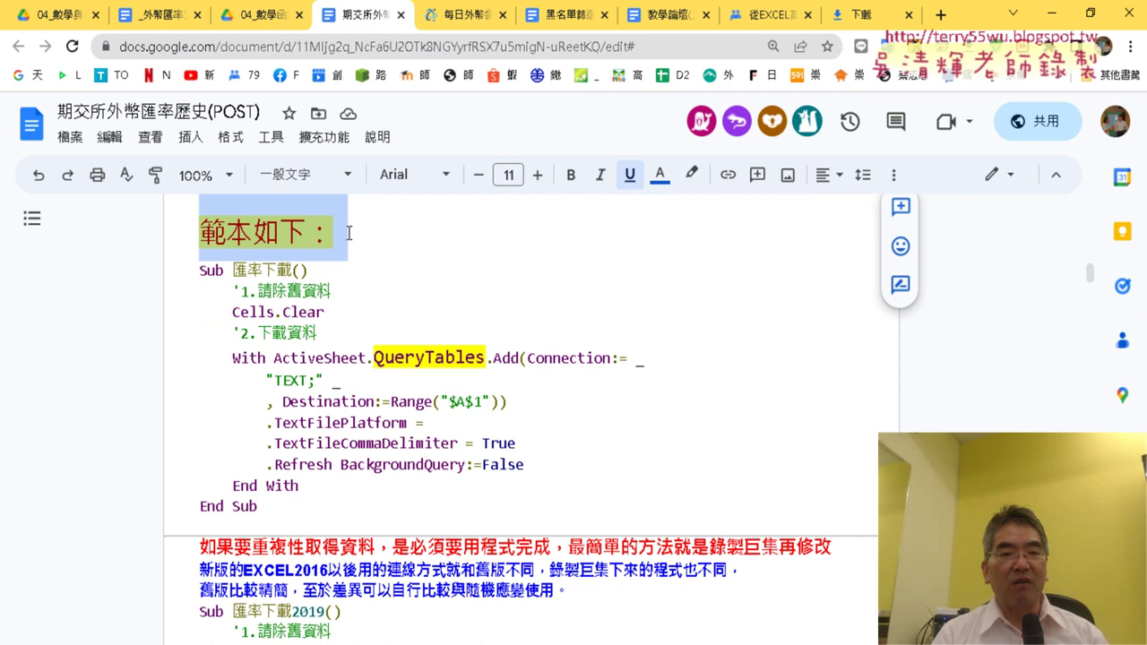
pyautogui.moveTo(268, 510); pyautogui.dragTo(191, 267)
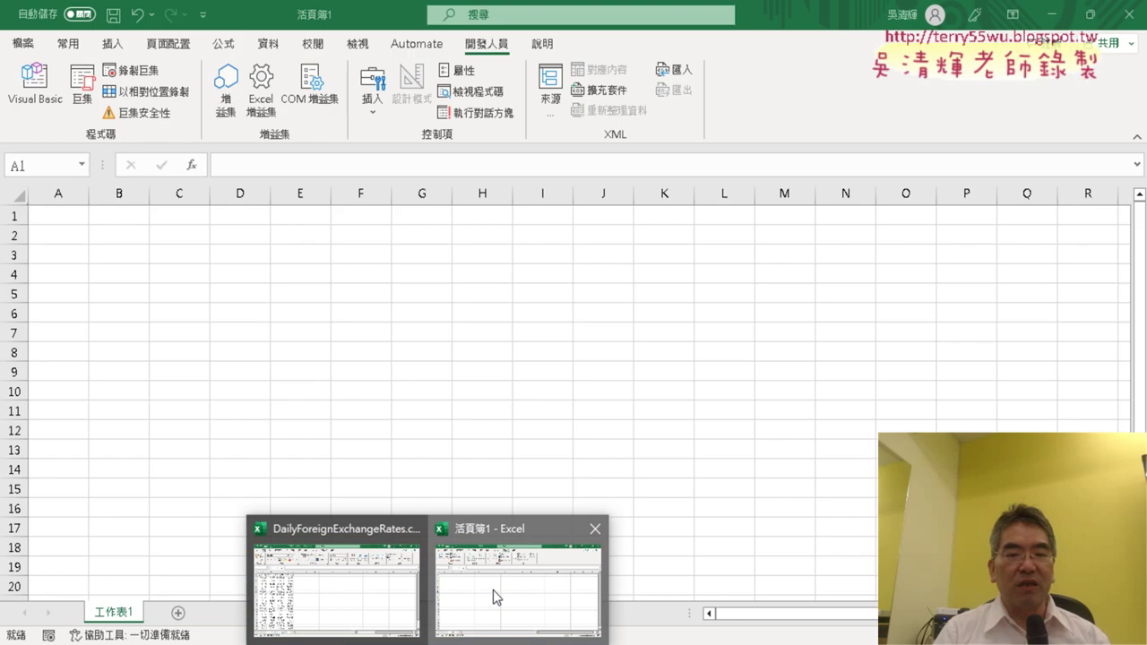
pyautogui.click(493, 590)
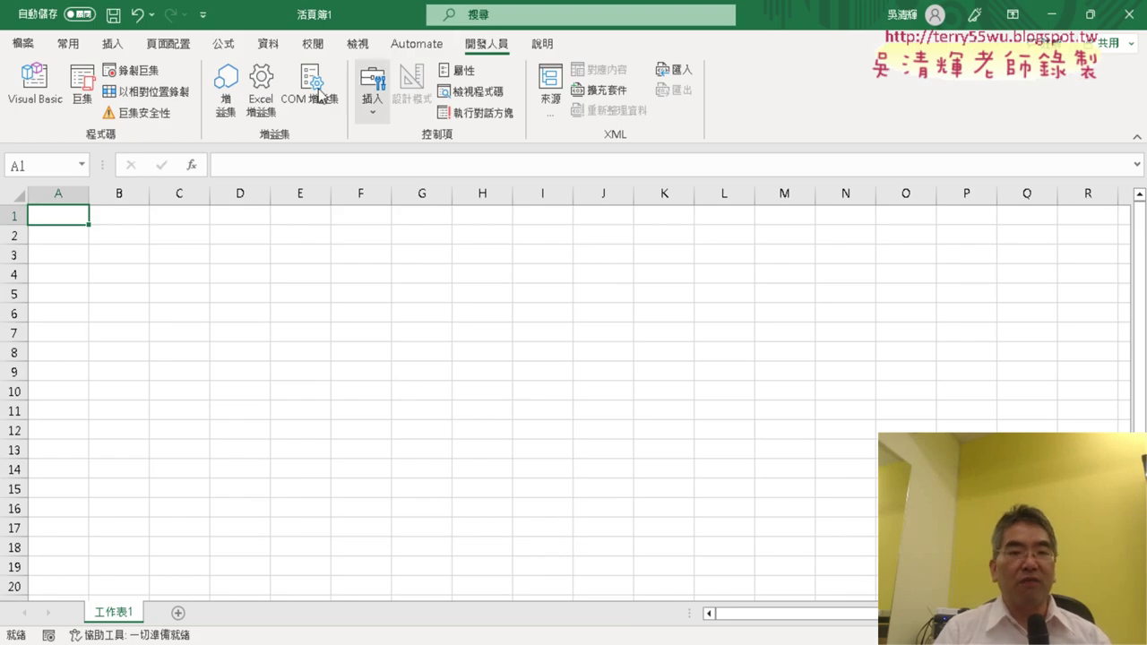
# Open the Visual Basic editor and insert a new module into the 活頁簿1 project
pyautogui.click(49, 105)
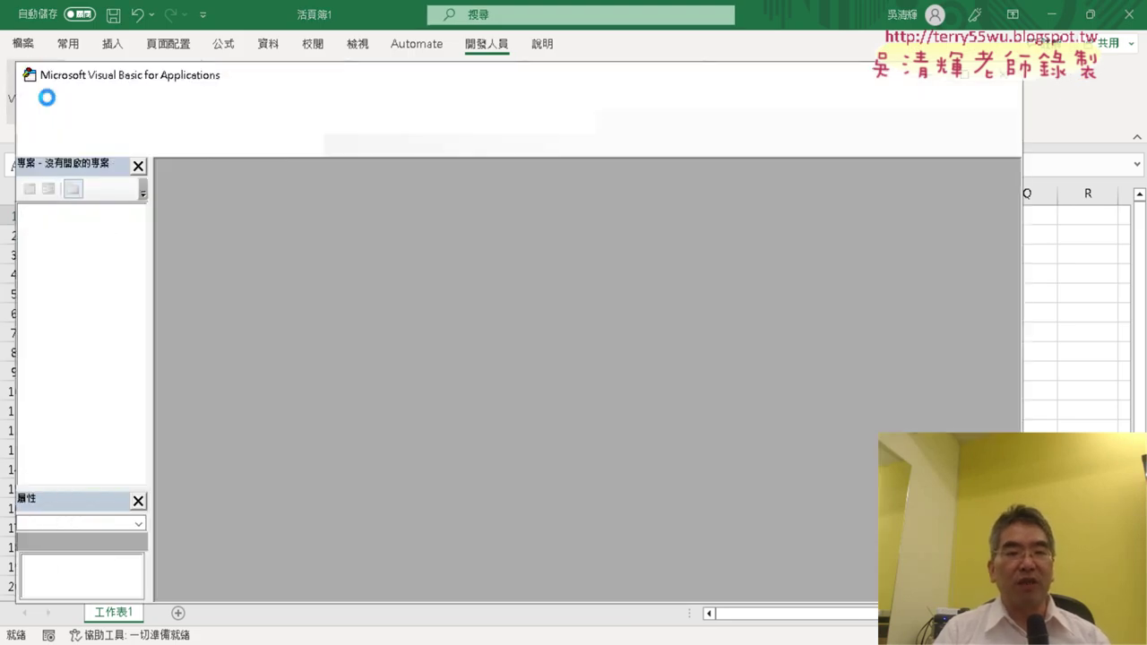
pyautogui.moveTo(258, 79); pyautogui.dragTo(439, 64)
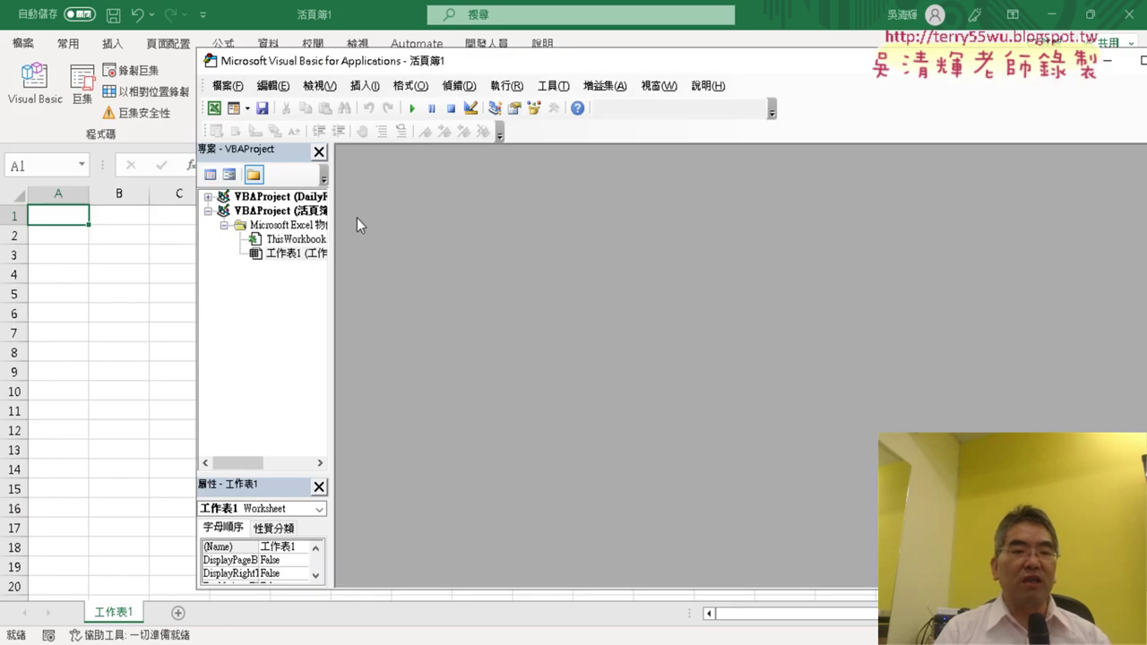
pyautogui.moveTo(331, 232); pyautogui.dragTo(439, 232)
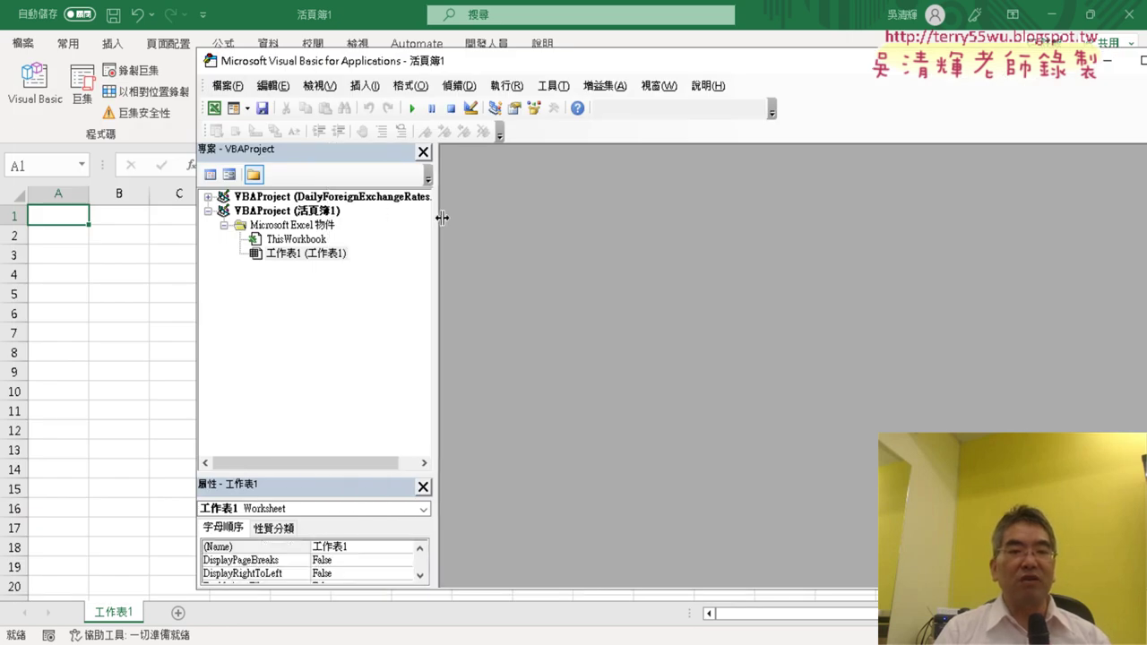
pyautogui.rightClick(299, 258)
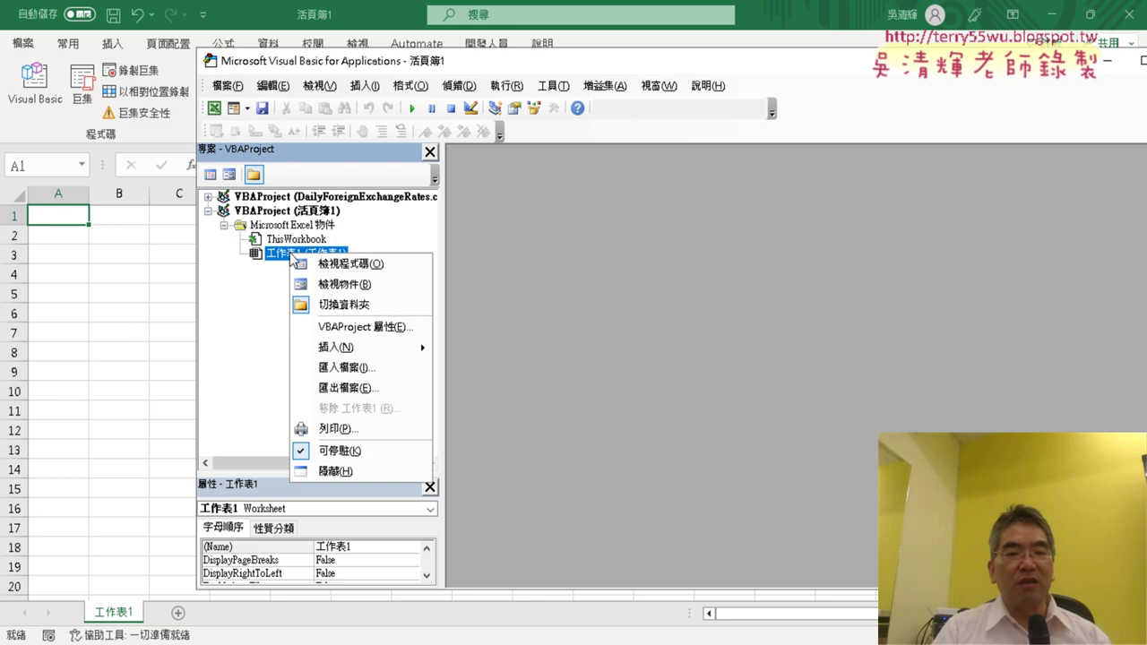
pyautogui.moveTo(359, 356)
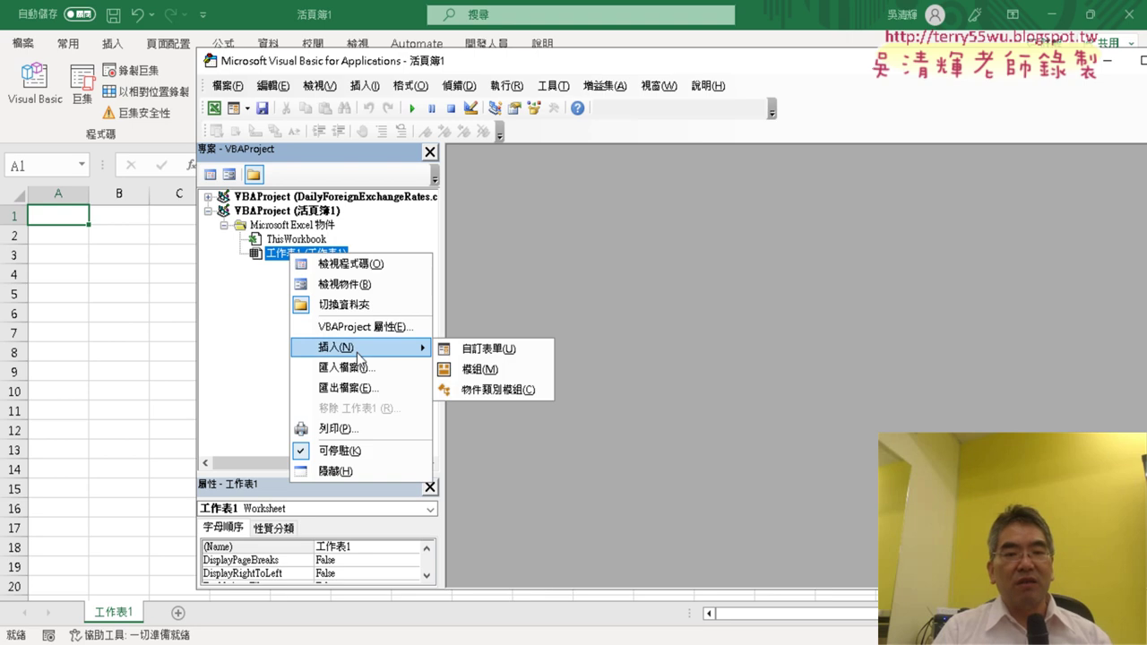
pyautogui.click(485, 380)
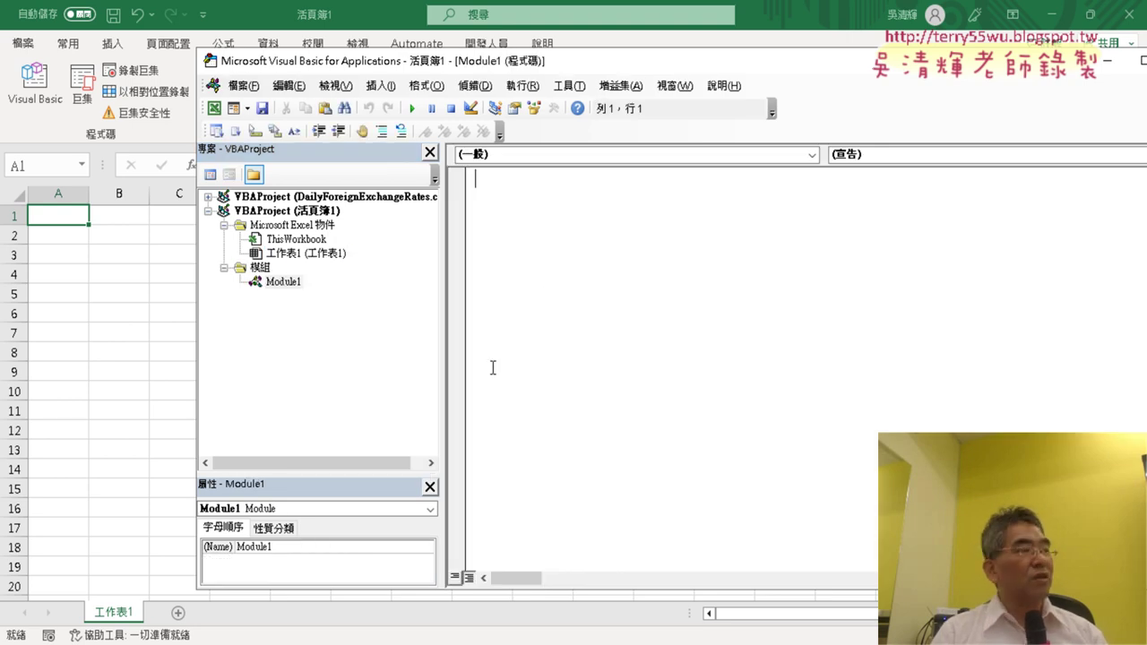
# Paste the Sub 匯率下載 macro into Module1 and select its "TEXT;" connection string
pyautogui.rightClick(537, 271)
pyautogui.click(591, 328)
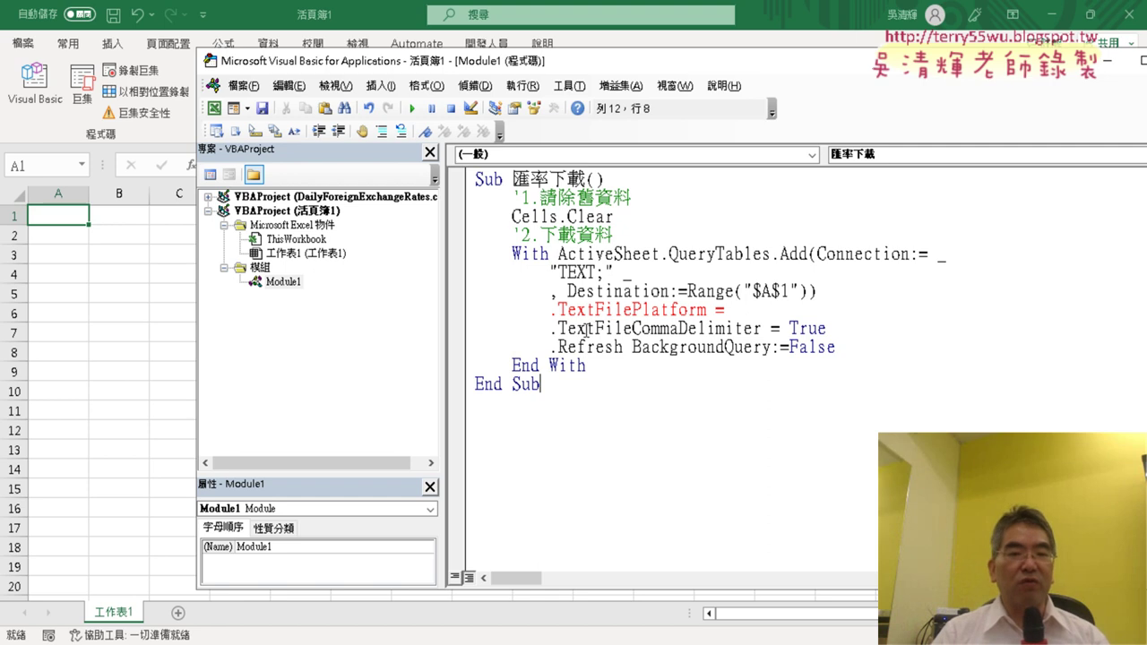
pyautogui.click(321, 286)
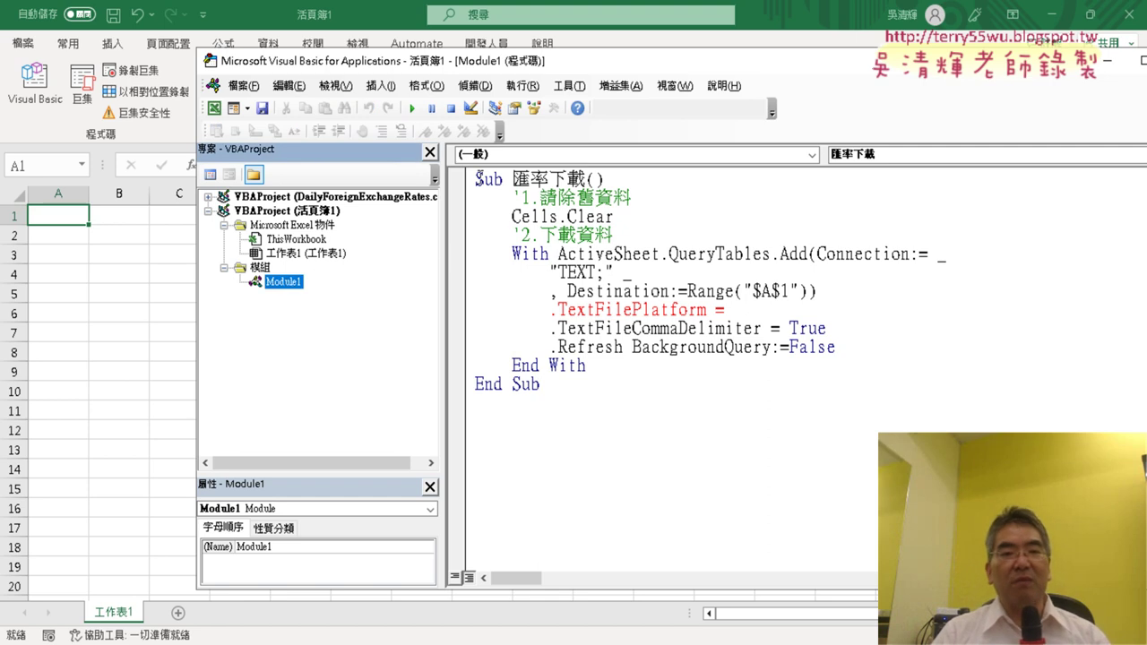
pyautogui.moveTo(477, 179); pyautogui.dragTo(638, 171)
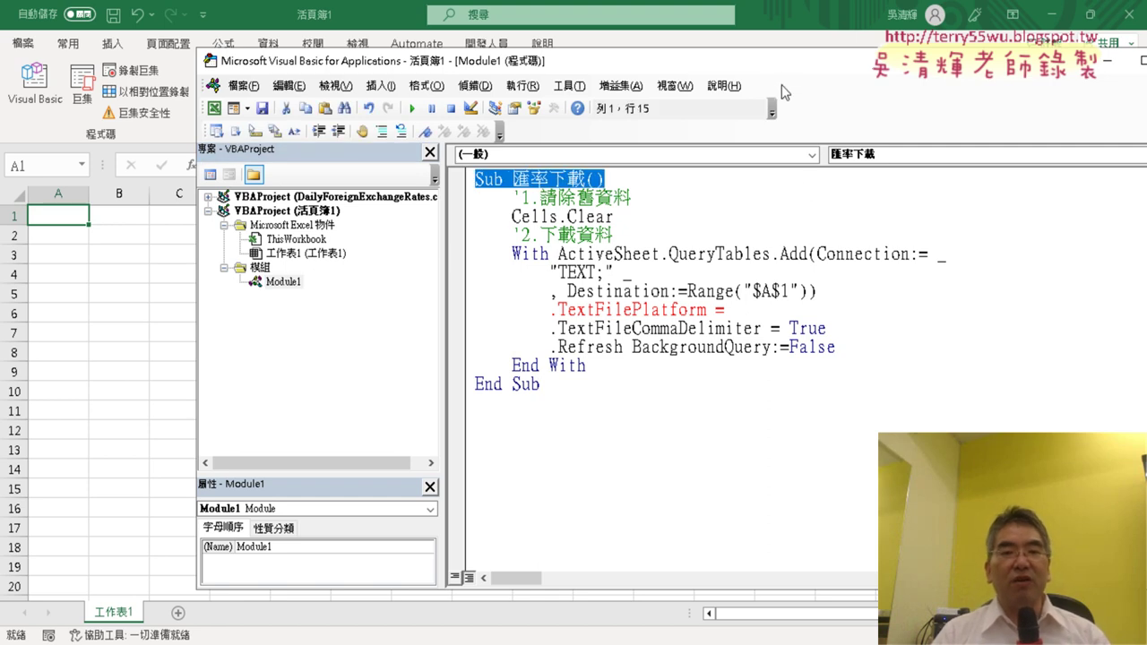
pyautogui.moveTo(601, 72); pyautogui.dragTo(403, 79)
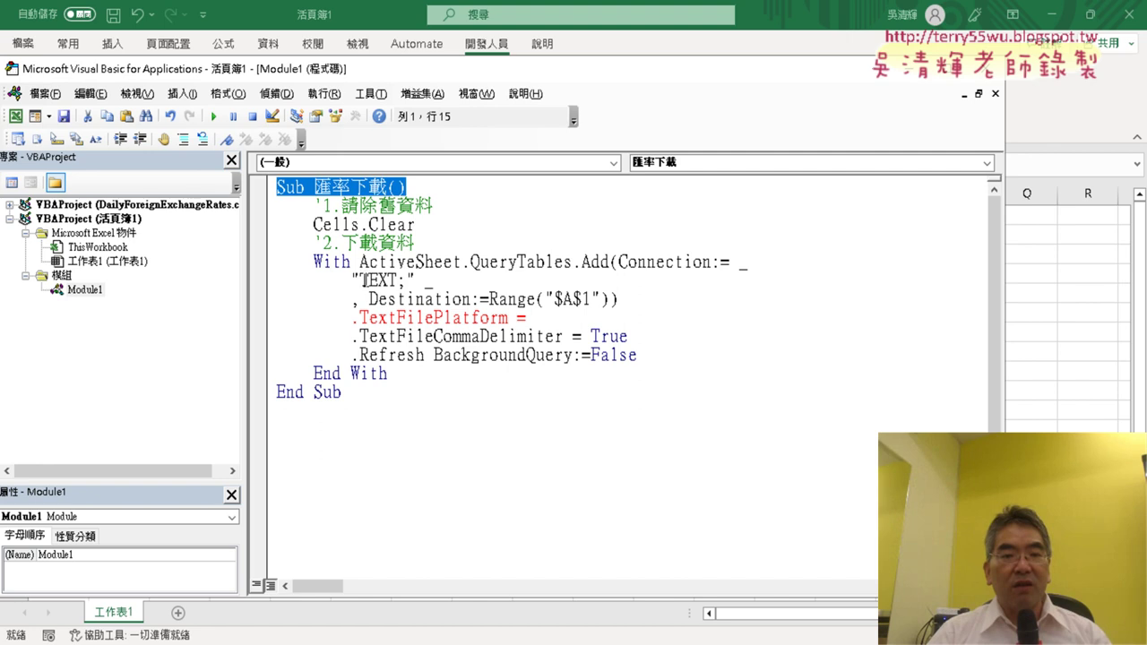
pyautogui.moveTo(361, 280); pyautogui.dragTo(417, 280)
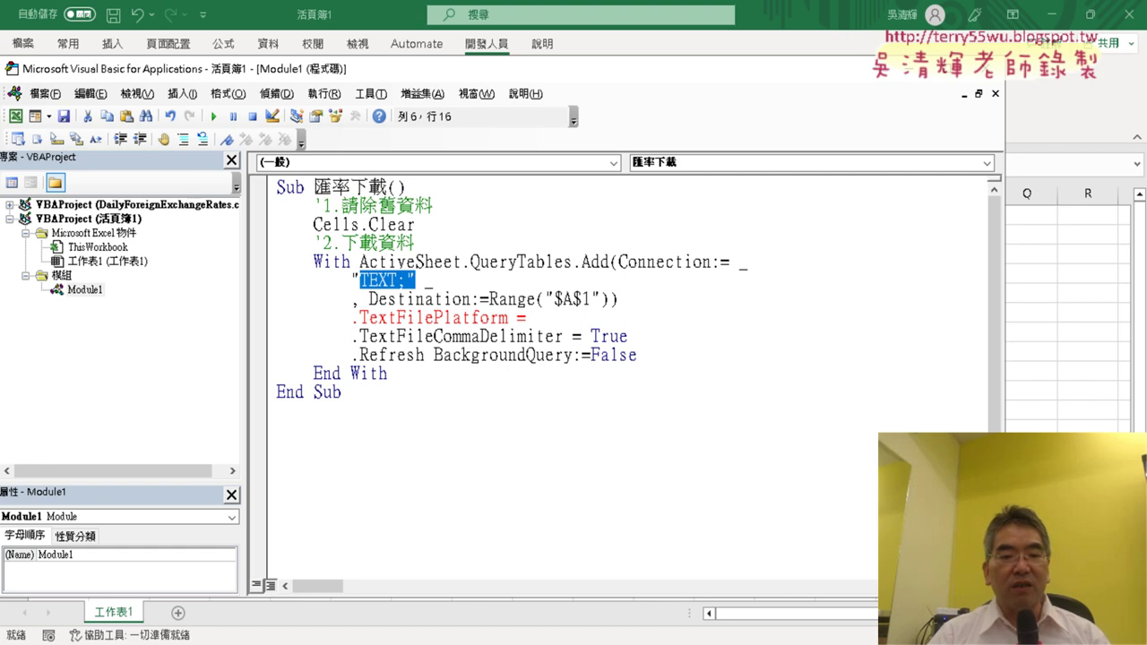
pyautogui.hotkey('alt', 'Tab')
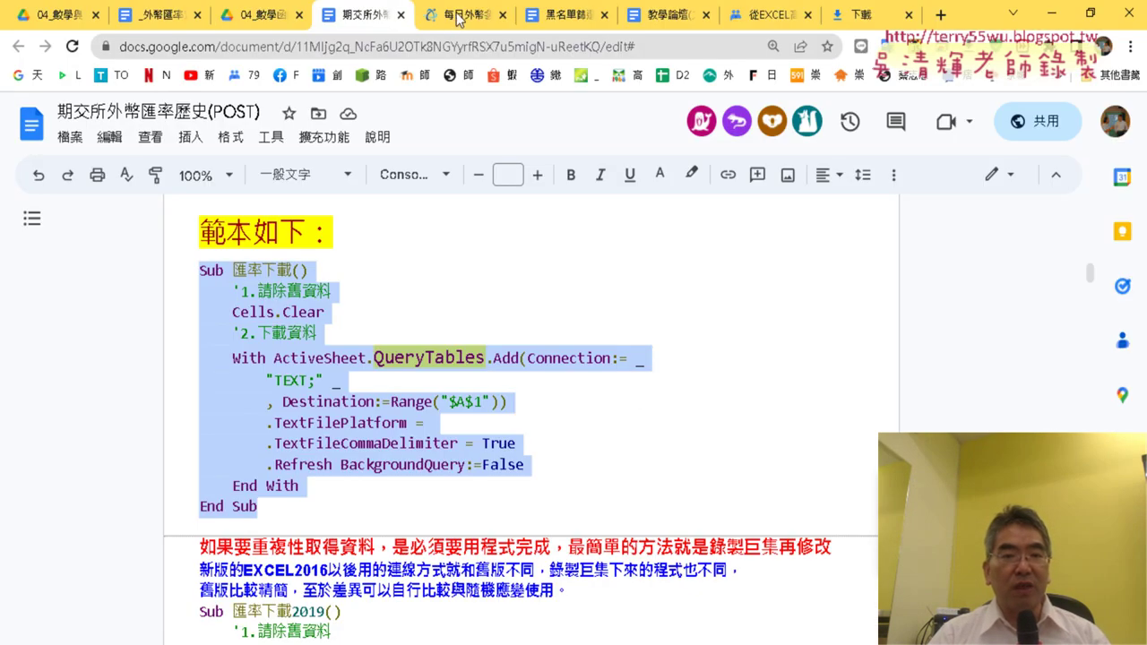
# Reopen the dataset's 檢視資料 view, copy the taifex download URL, and return to the VBA editor
pyautogui.click(459, 17)
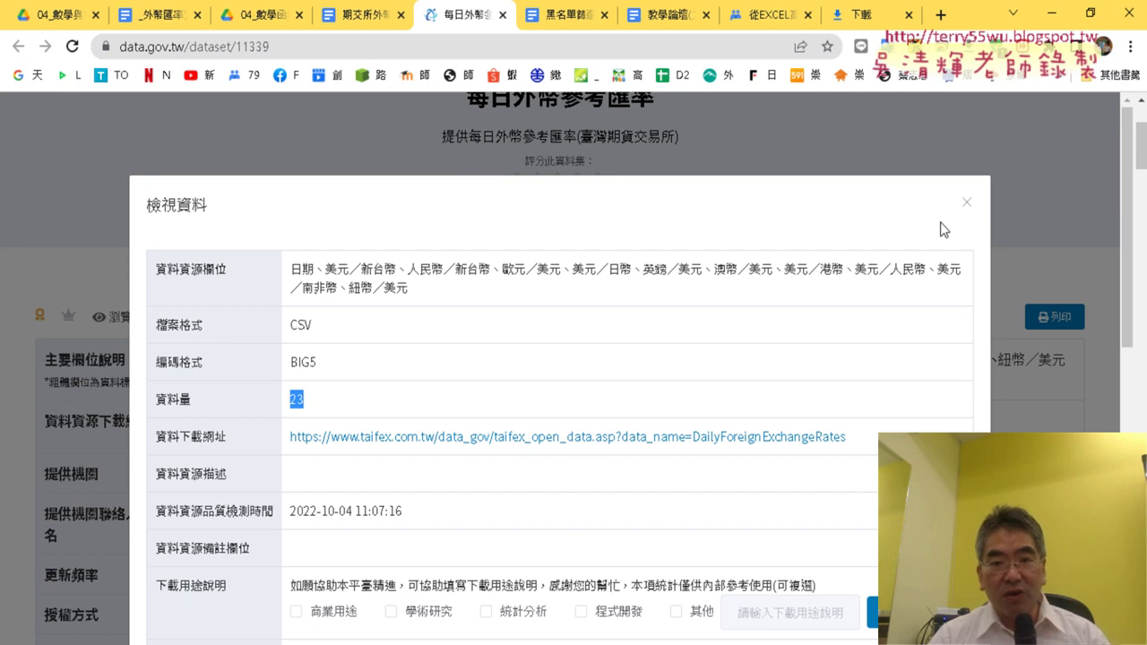
pyautogui.click(963, 206)
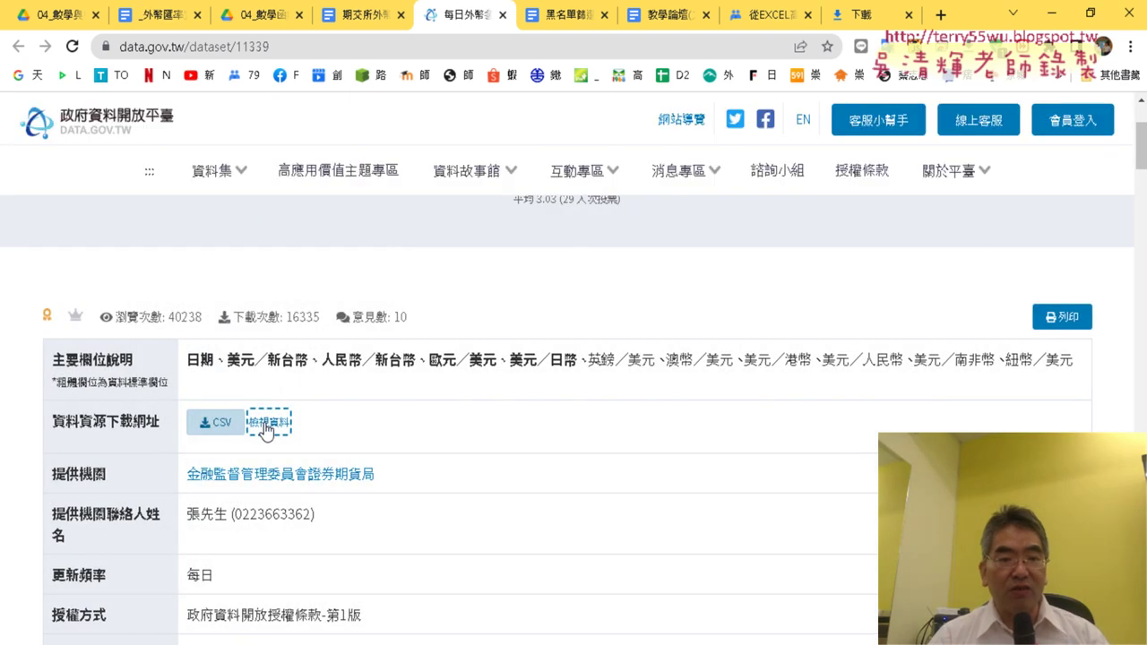
pyautogui.click(268, 425)
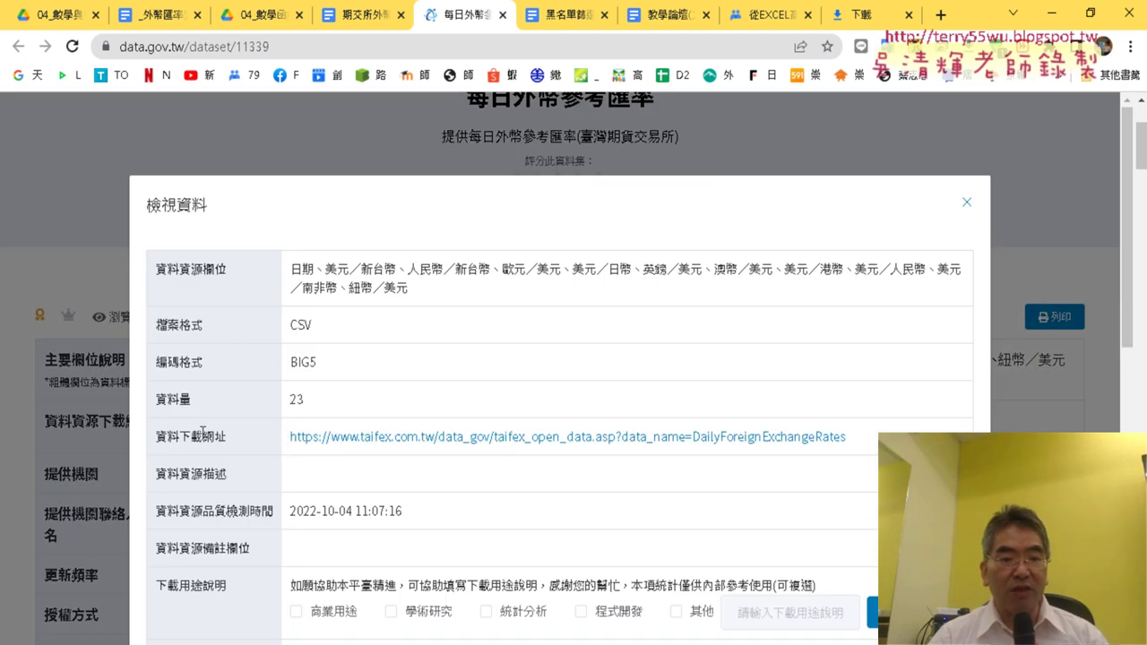
pyautogui.moveTo(846, 439); pyautogui.dragTo(290, 440)
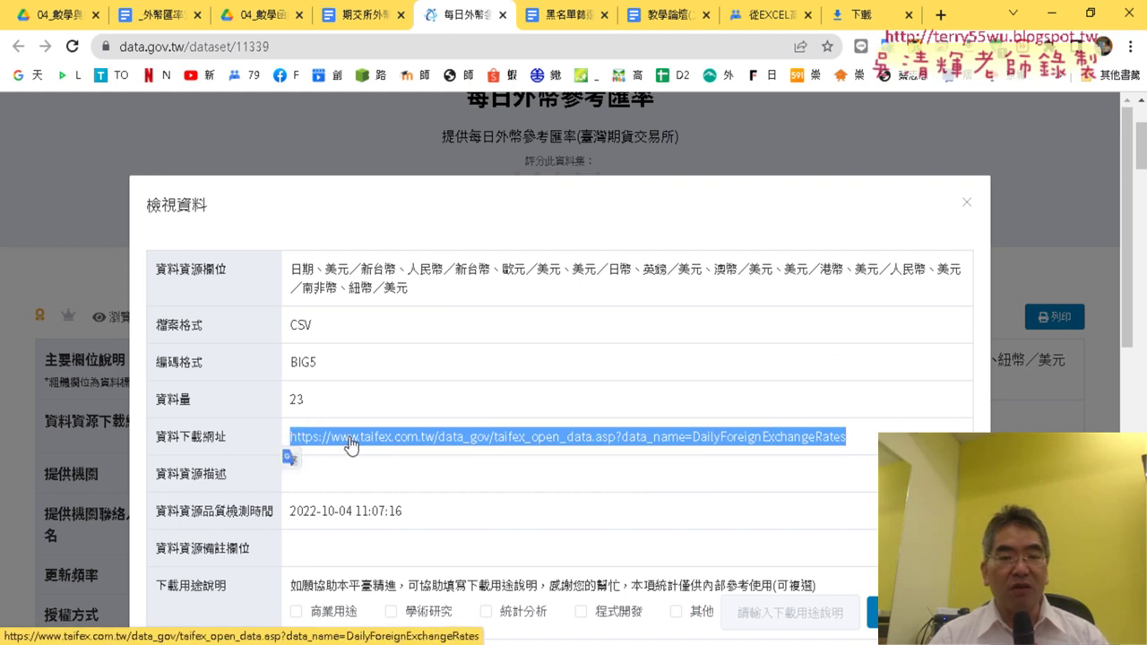
pyautogui.rightClick(349, 439)
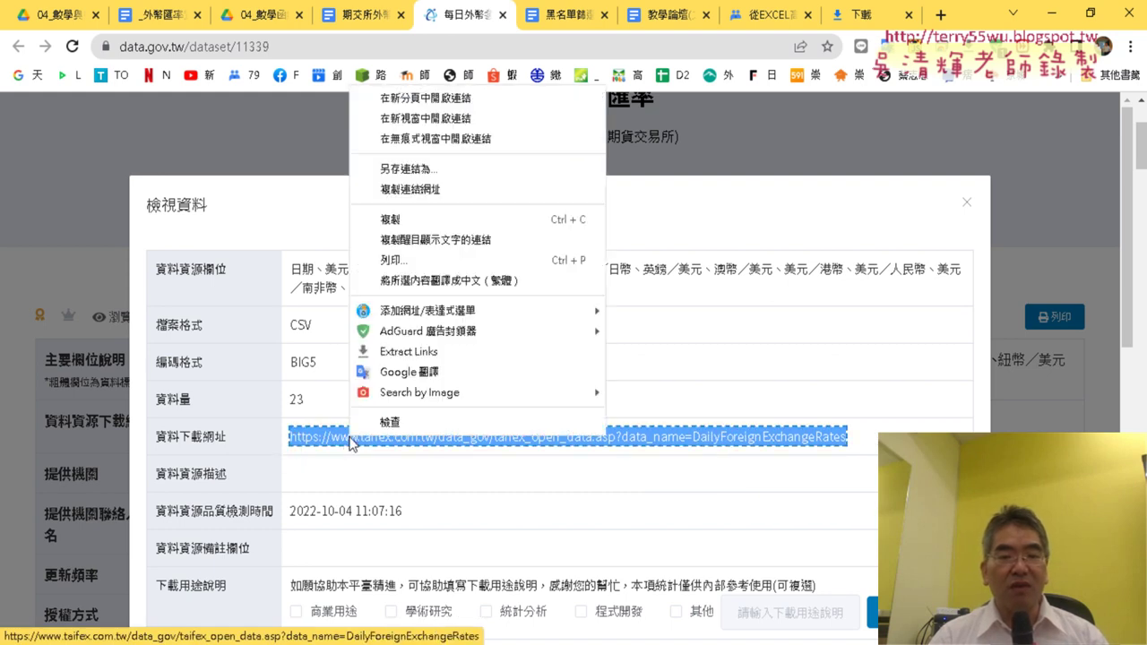
pyautogui.click(415, 220)
pyautogui.click(427, 644)
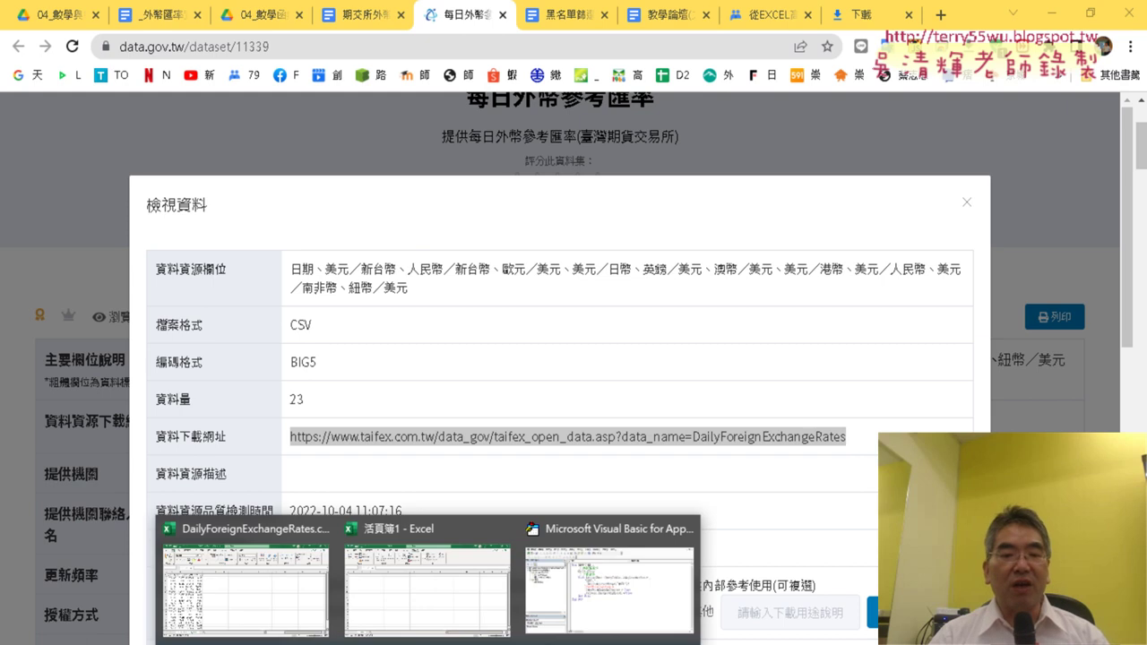
pyautogui.click(618, 596)
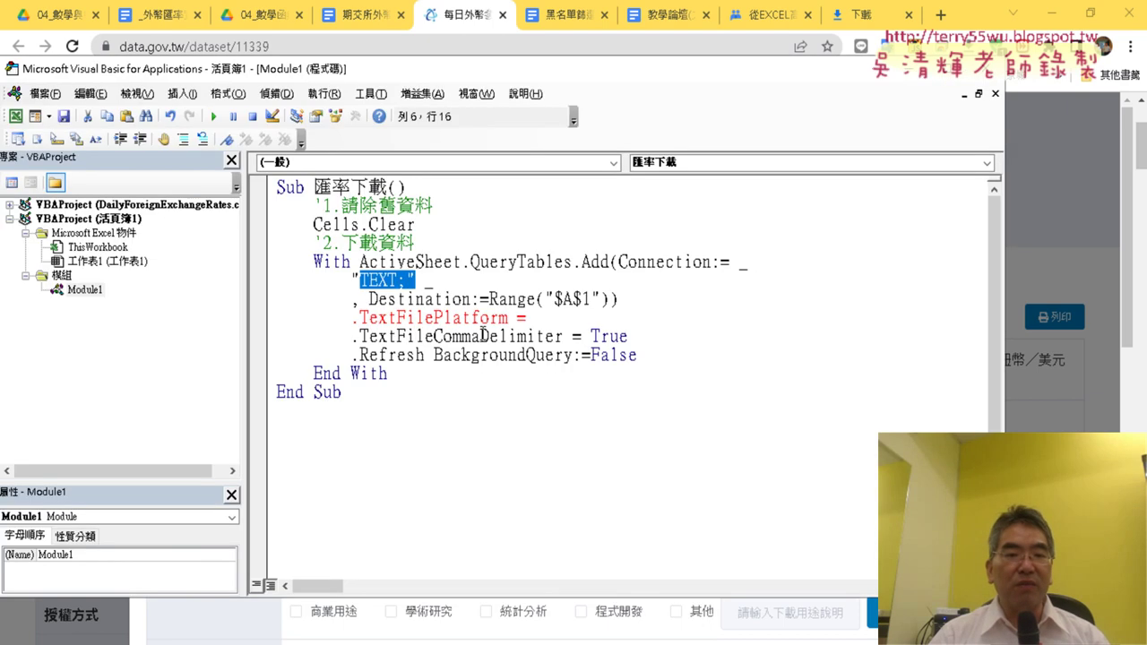
# Paste the taifex download URL after TEXT; in the QueryTables.Add connection string
pyautogui.click(370, 280)
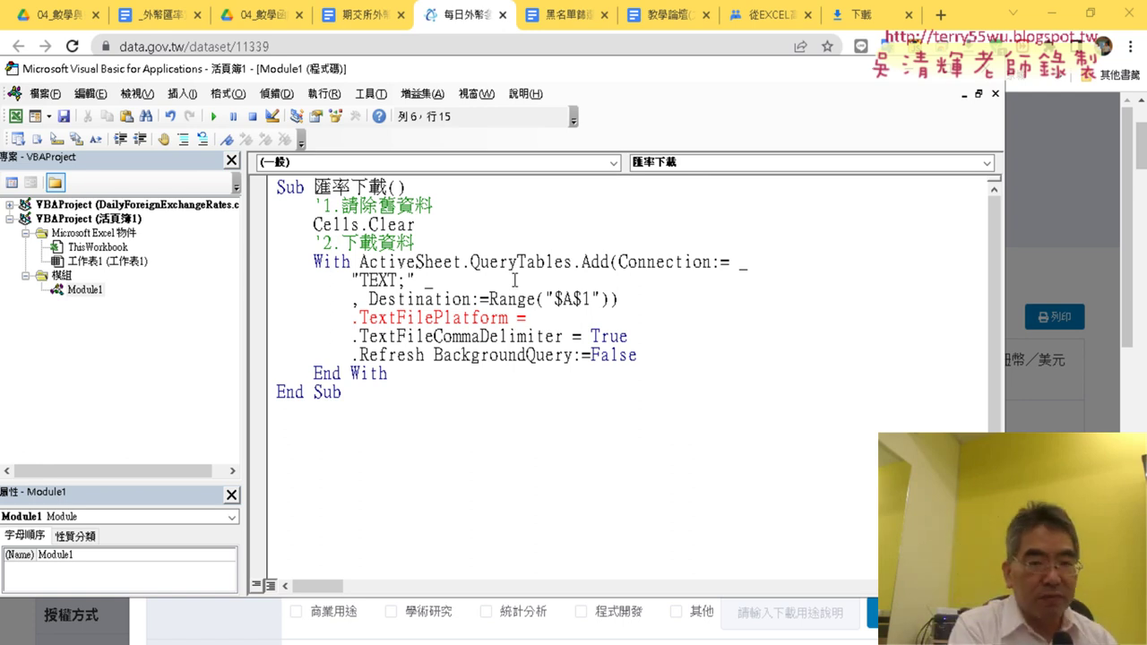
pyautogui.hotkey('ctrl', 'v')
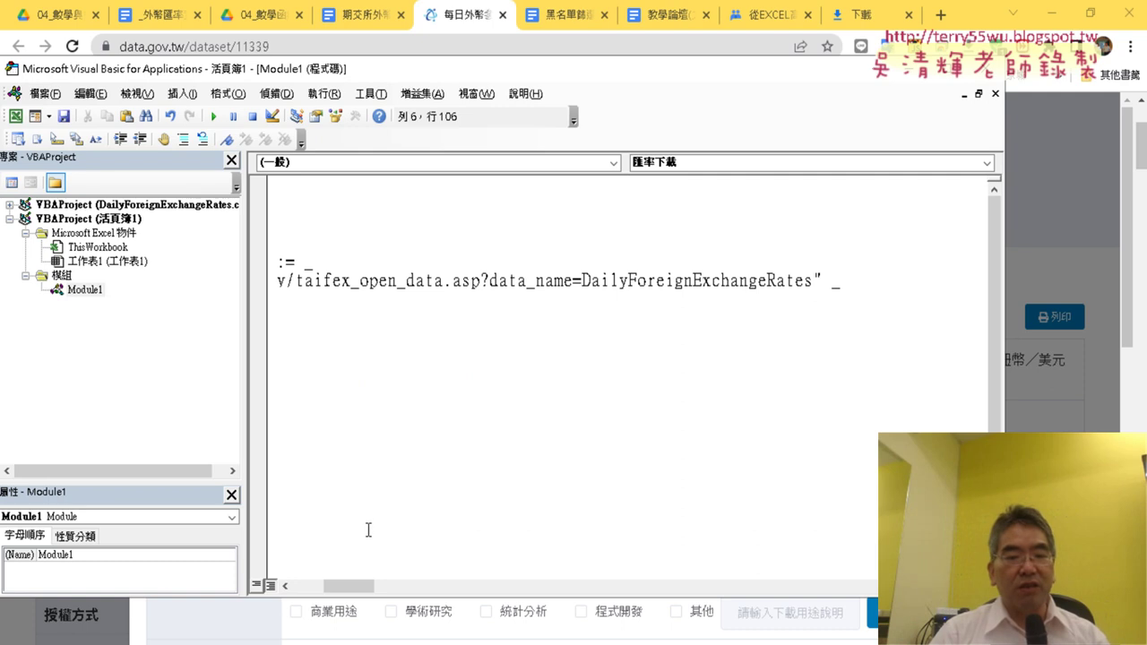
pyautogui.moveTo(351, 586); pyautogui.dragTo(319, 586)
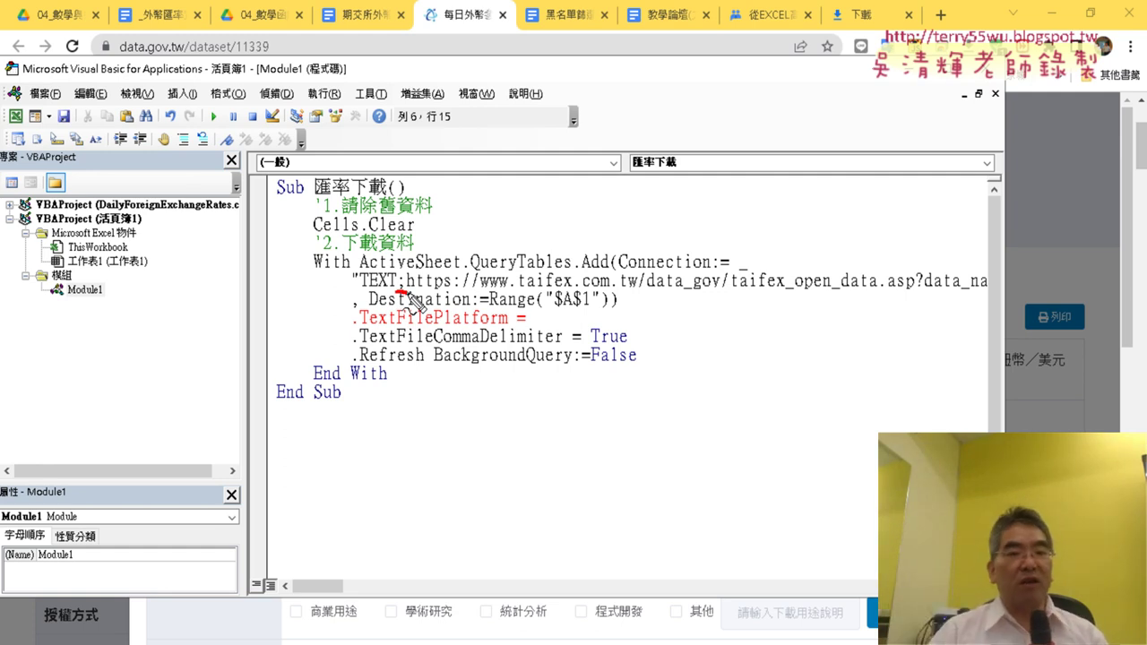
pyautogui.moveTo(410, 265)
pyautogui.mouseDown()
pyautogui.moveTo(408, 303)
pyautogui.moveTo(534, 285)
pyautogui.mouseUp()
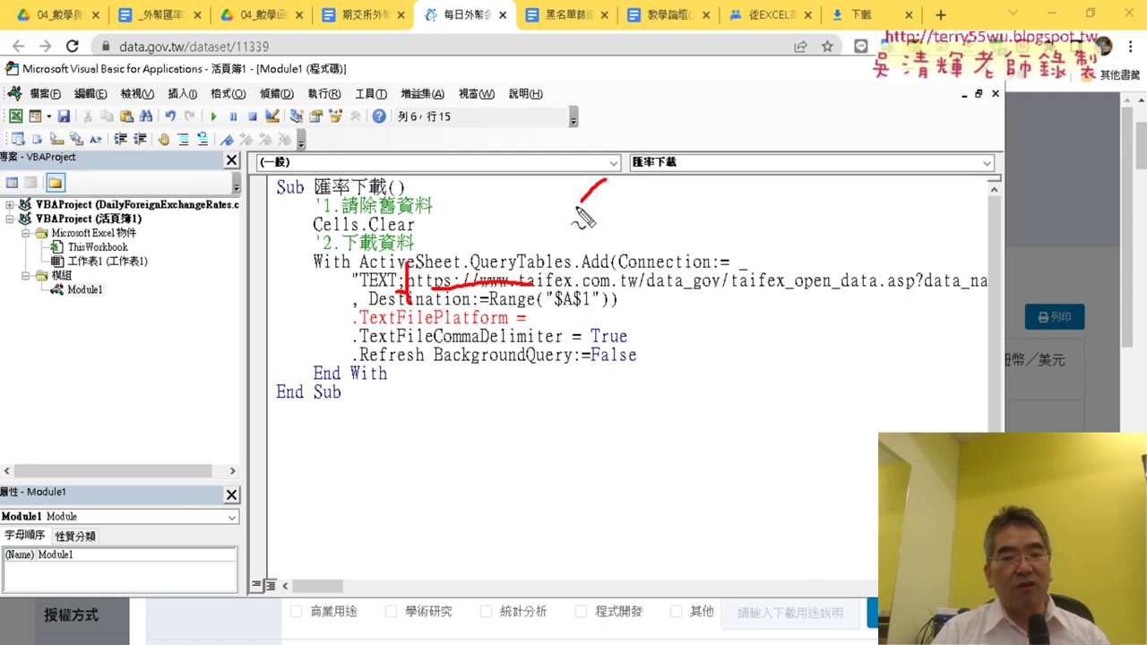
pyautogui.moveTo(605, 179)
pyautogui.mouseDown()
pyautogui.moveTo(537, 255)
pyautogui.moveTo(574, 234)
pyautogui.mouseUp()
pyautogui.moveTo(696, 143); pyautogui.dragTo(672, 226)
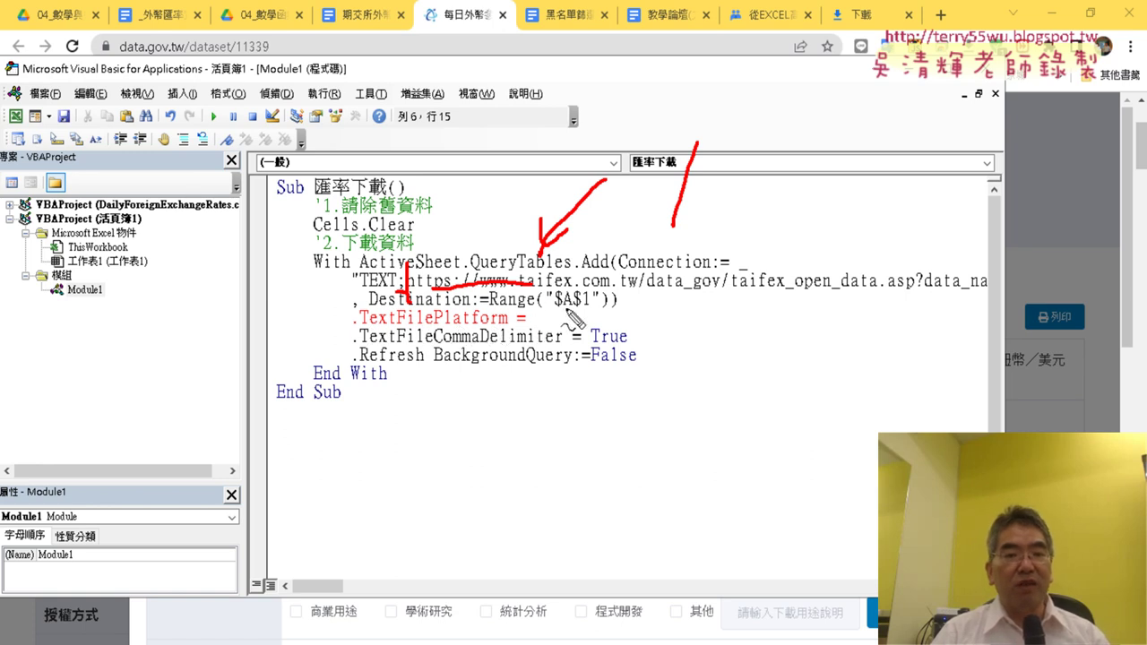
pyautogui.moveTo(564, 305)
pyautogui.mouseDown()
pyautogui.moveTo(548, 339)
pyautogui.moveTo(573, 333)
pyautogui.moveTo(592, 306)
pyautogui.moveTo(619, 327)
pyautogui.moveTo(615, 306)
pyautogui.mouseUp()
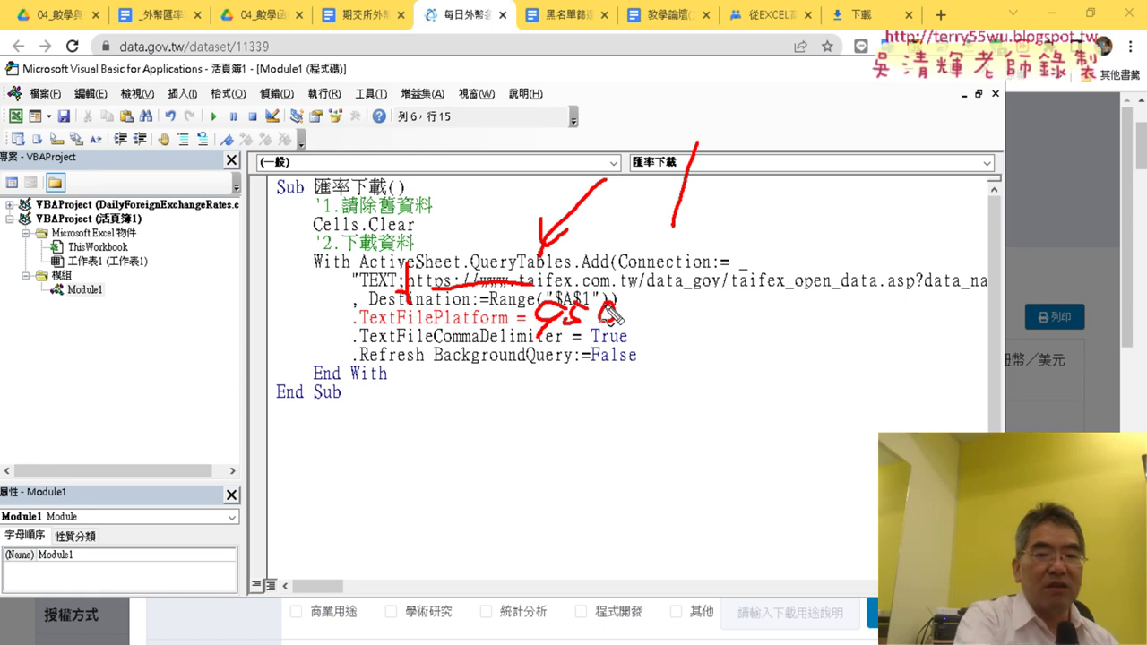
pyautogui.press('Escape')
# Set .TextFilePlatform to 950 and remove the space after TEXT;
pyautogui.click(565, 310)
pyautogui.write('ㄅ')
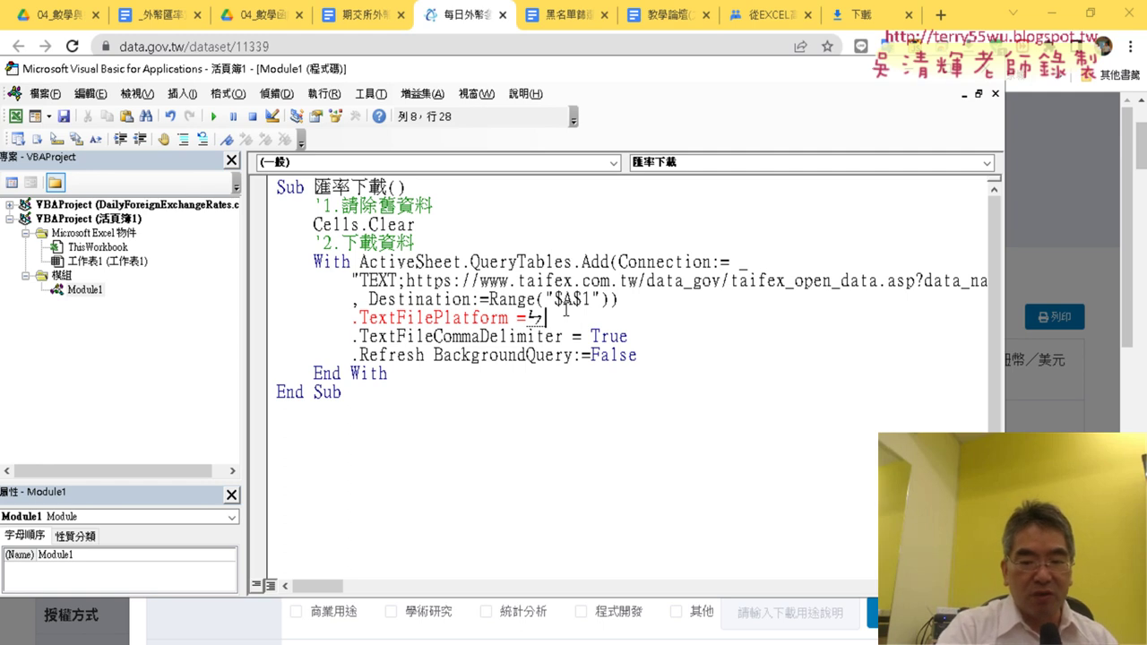
pyautogui.press('BackSpace')
pyautogui.write('950')
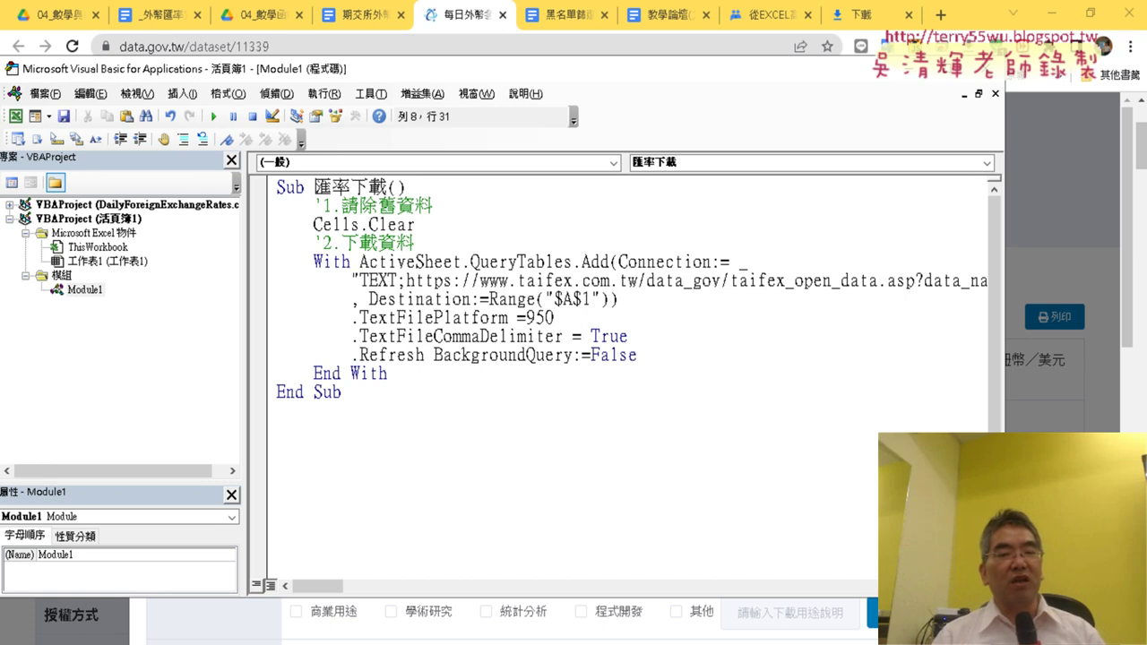
pyautogui.click(409, 280)
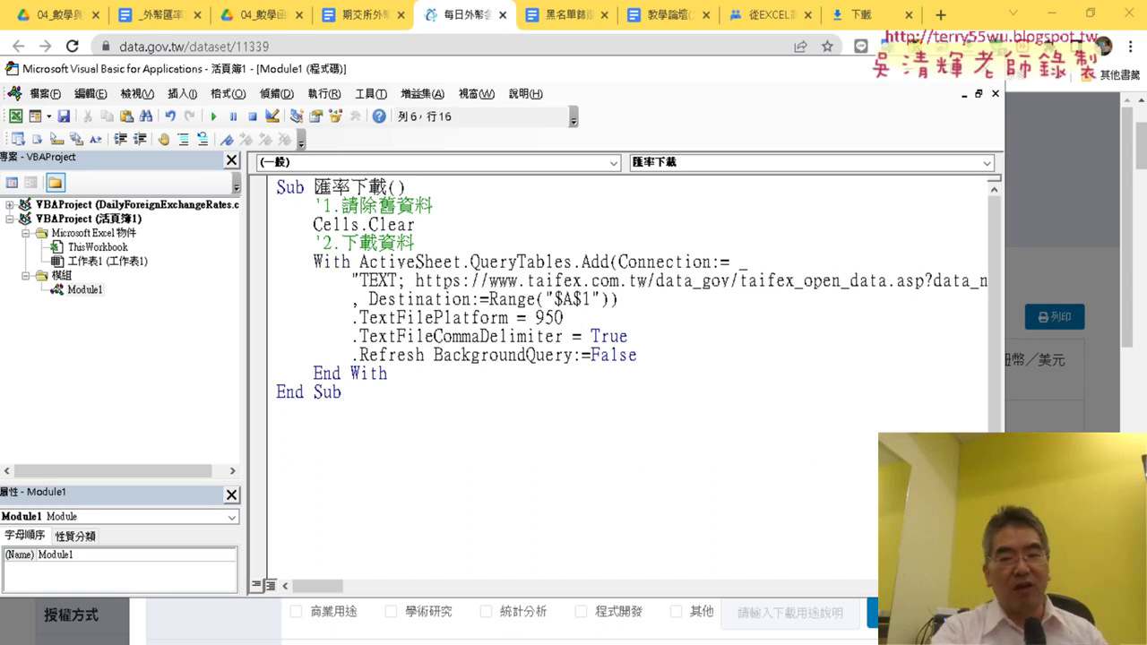
pyautogui.press('BackSpace')
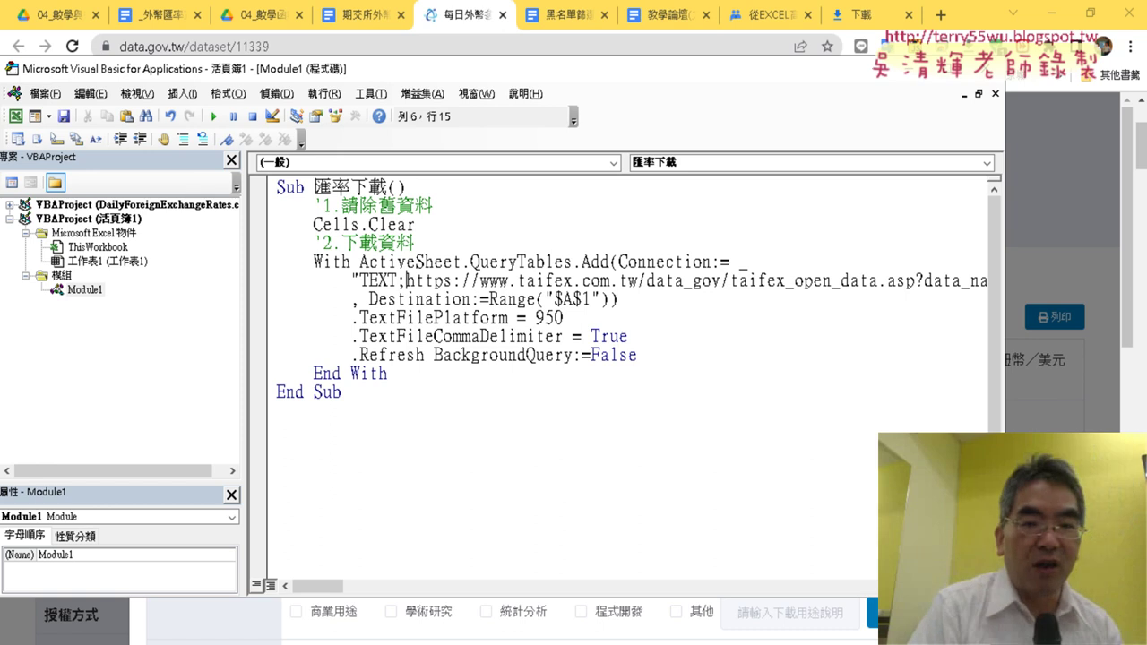
# Maximize the workbook, shrink the VBA editor beside it, and run the 匯率下載 macro
pyautogui.click(1051, 14)
pyautogui.moveTo(644, 45); pyautogui.dragTo(588, 34)
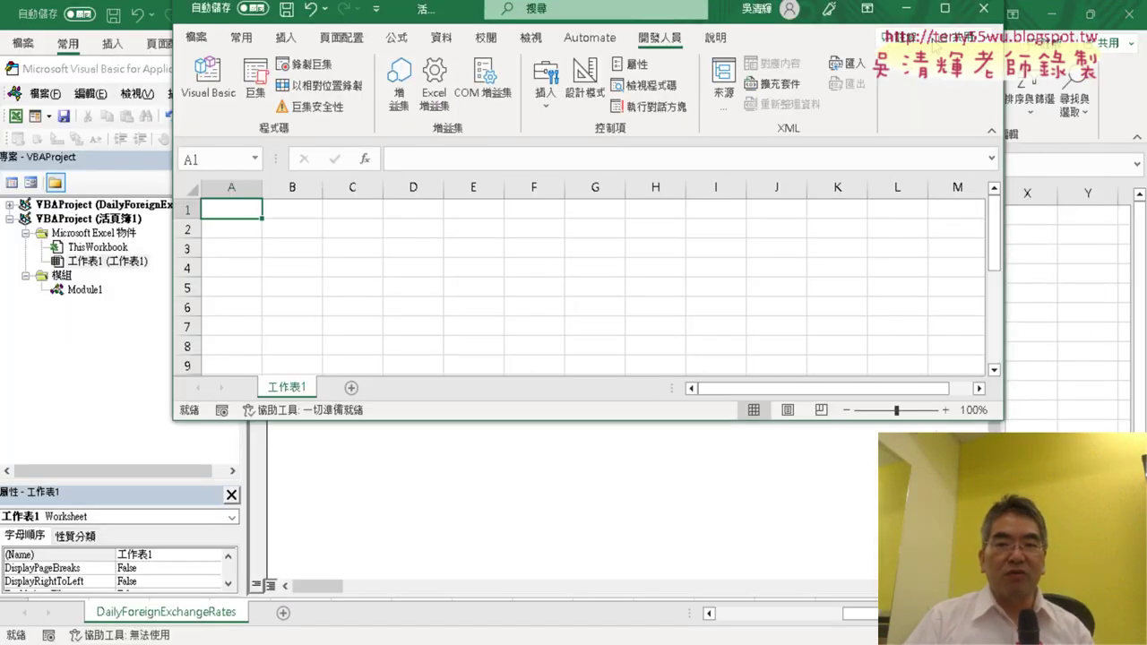
pyautogui.click(944, 8)
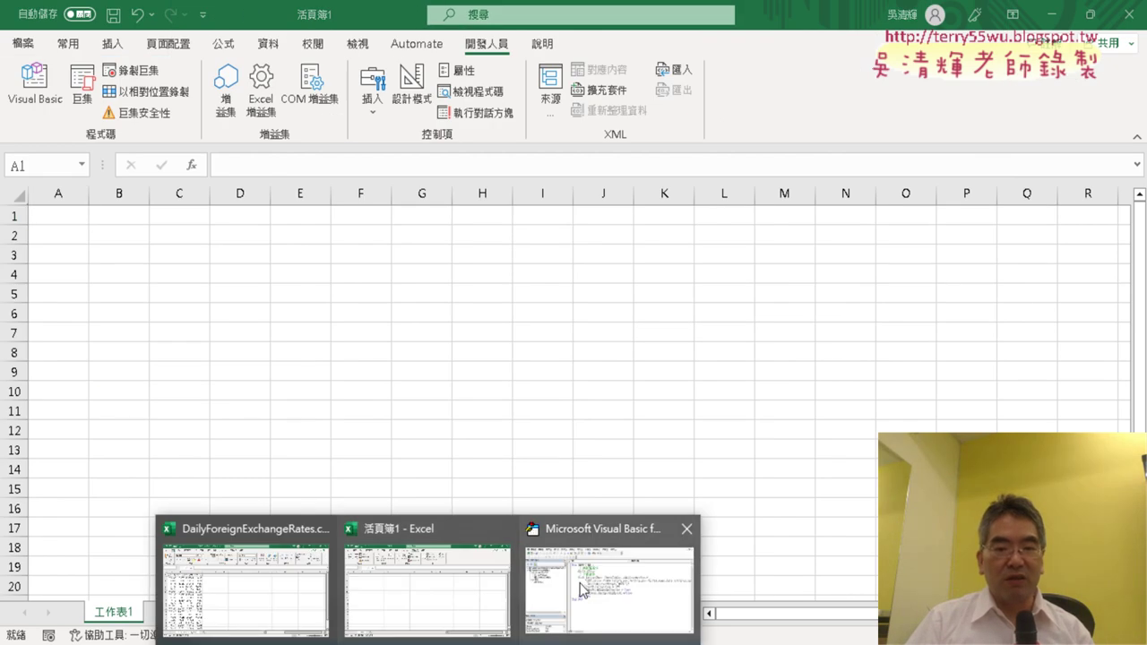
pyautogui.click(587, 591)
pyautogui.doubleClick(403, 72)
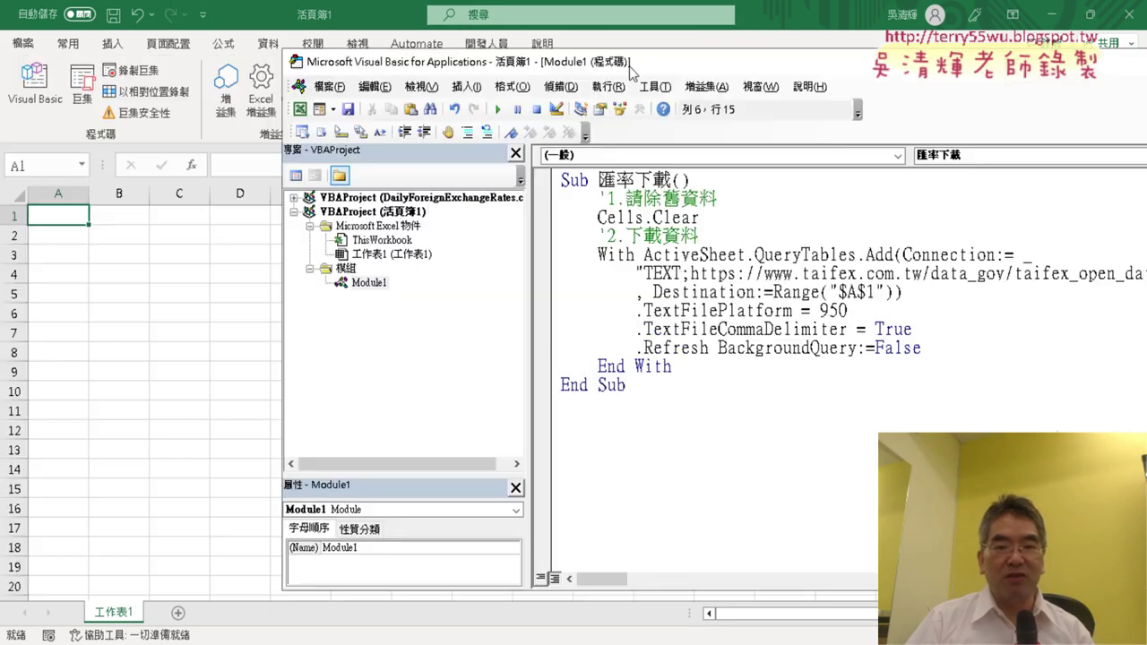
pyautogui.click(498, 111)
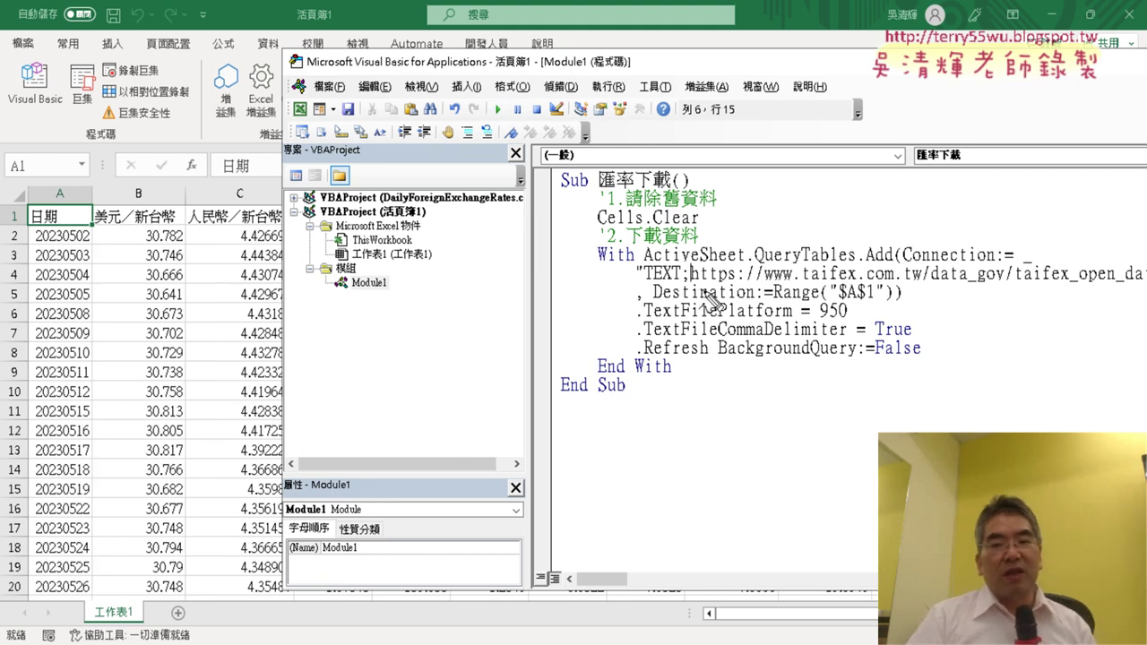
pyautogui.moveTo(773, 285); pyautogui.dragTo(891, 290)
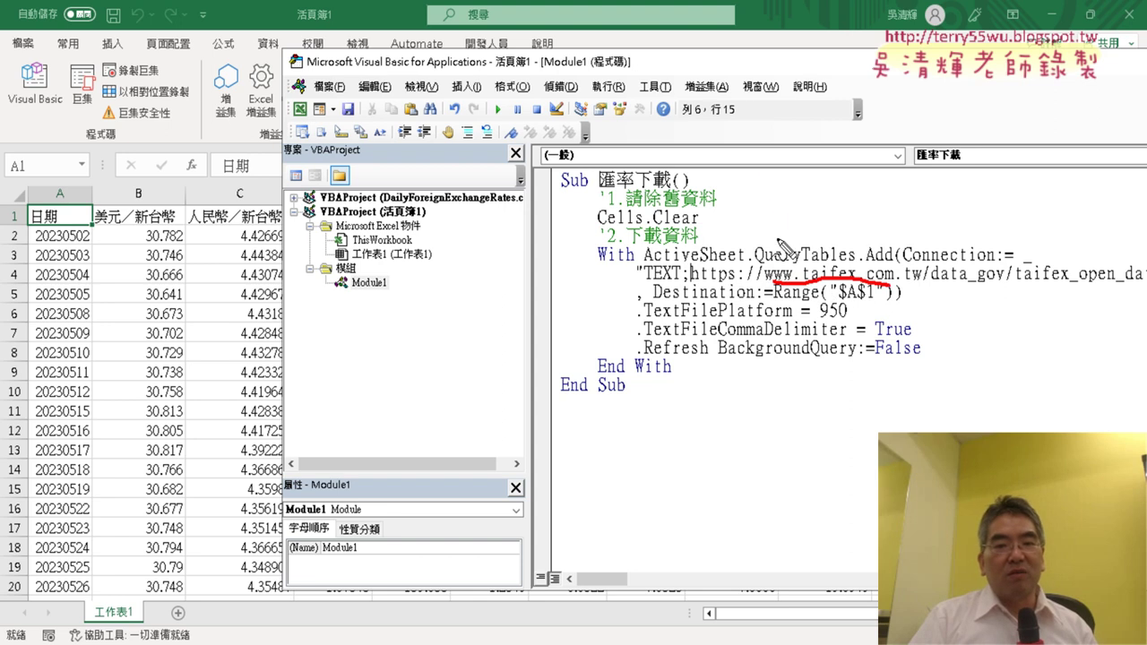
pyautogui.moveTo(779, 240); pyautogui.dragTo(354, 218)
pyautogui.moveTo(135, 470)
pyautogui.mouseDown()
pyautogui.moveTo(52, 296)
pyautogui.moveTo(115, 480)
pyautogui.mouseUp()
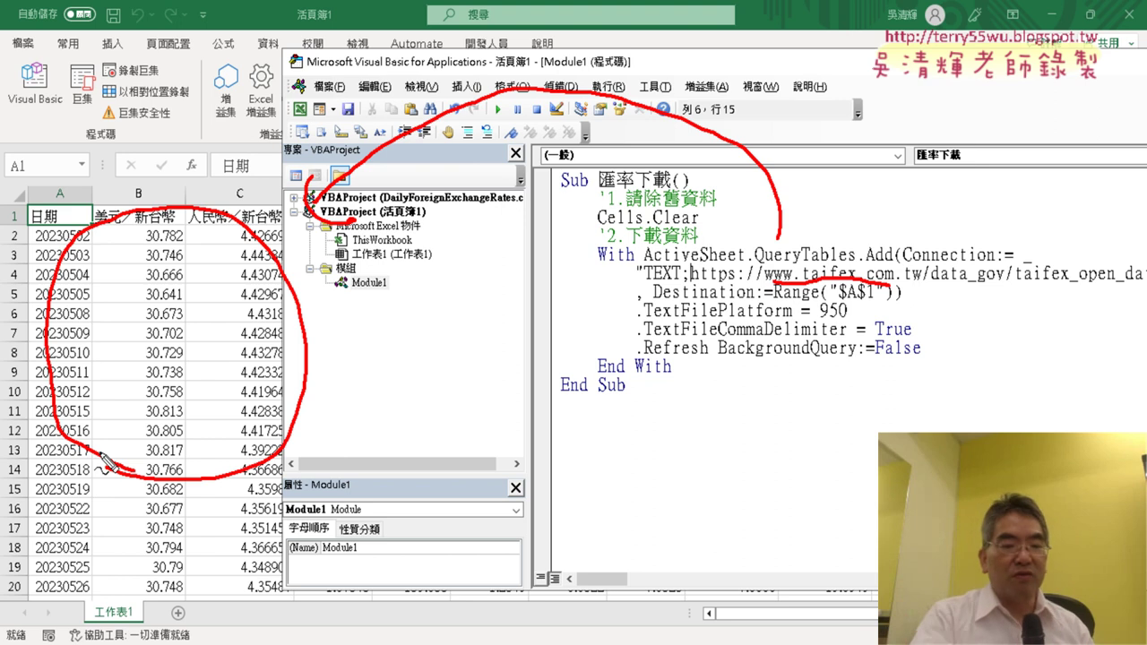
pyautogui.press('Escape')
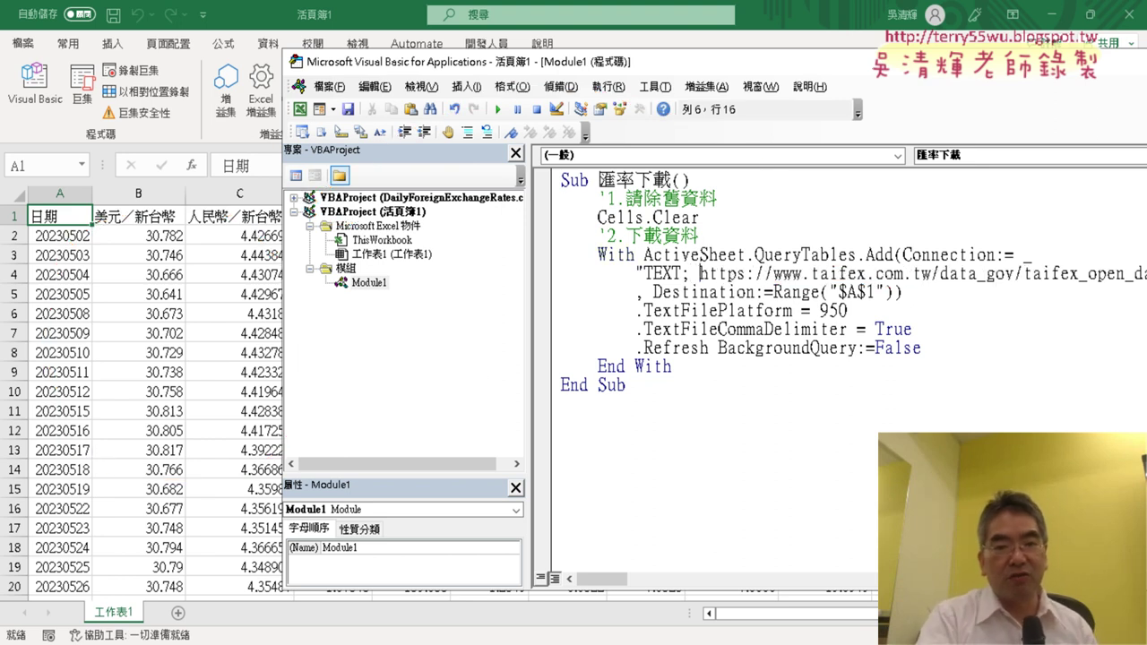
# Delete the stray space after "TEXT;" in the connection string, reset, and rerun the 匯率下載 macro
pyautogui.click(498, 110)
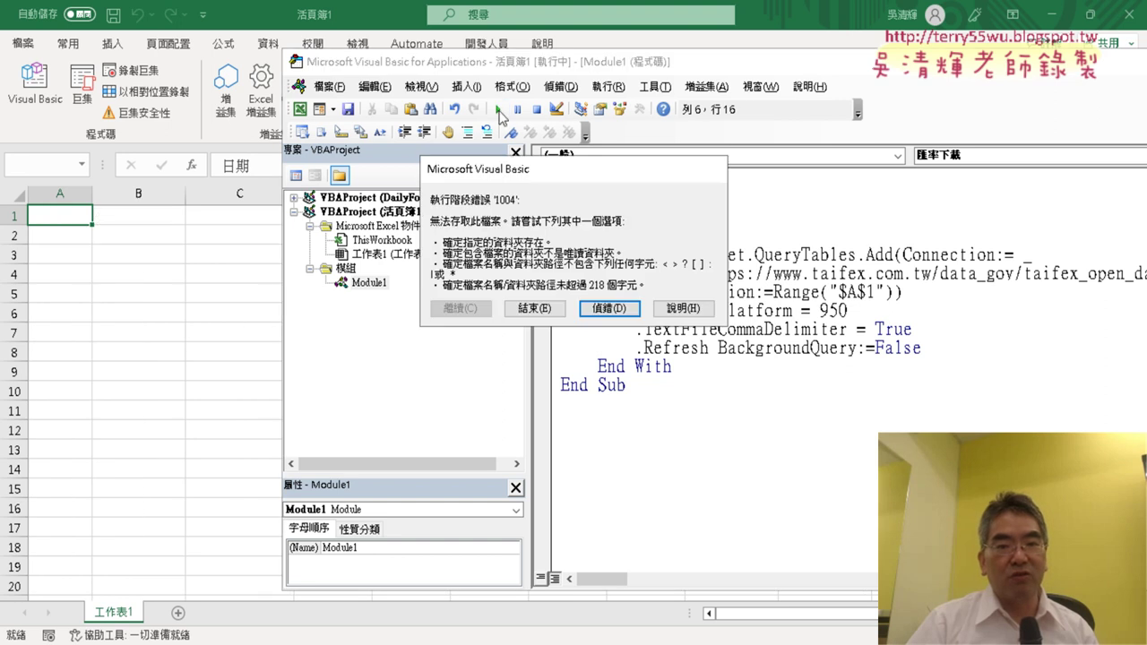
pyautogui.click(612, 309)
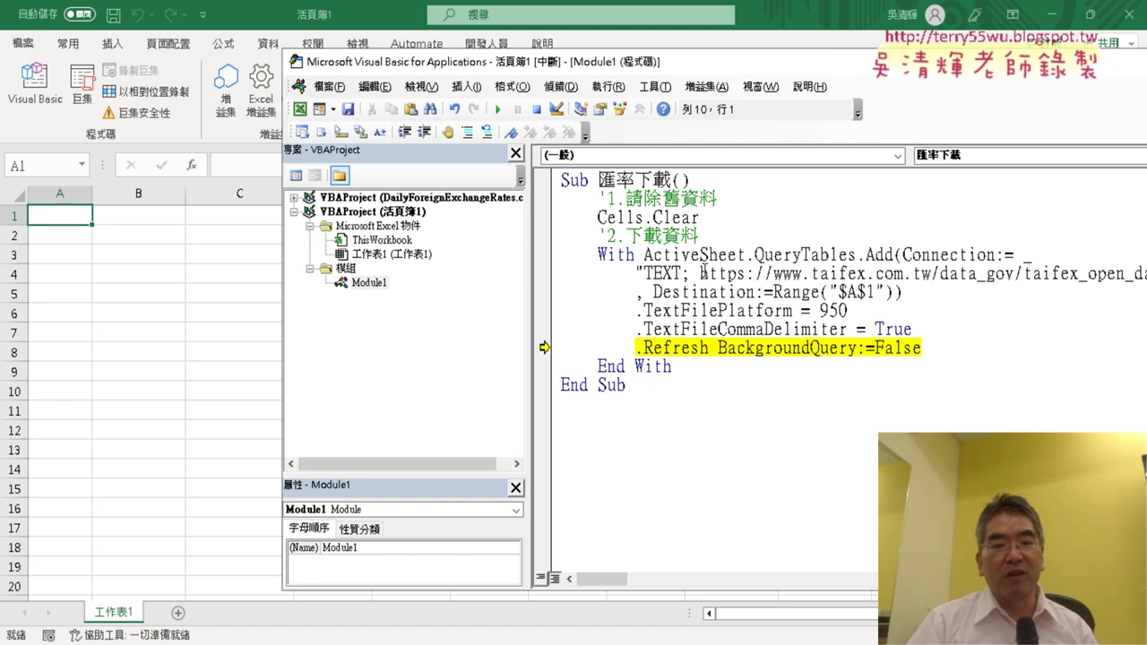
pyautogui.moveTo(700, 272); pyautogui.dragTo(690, 273)
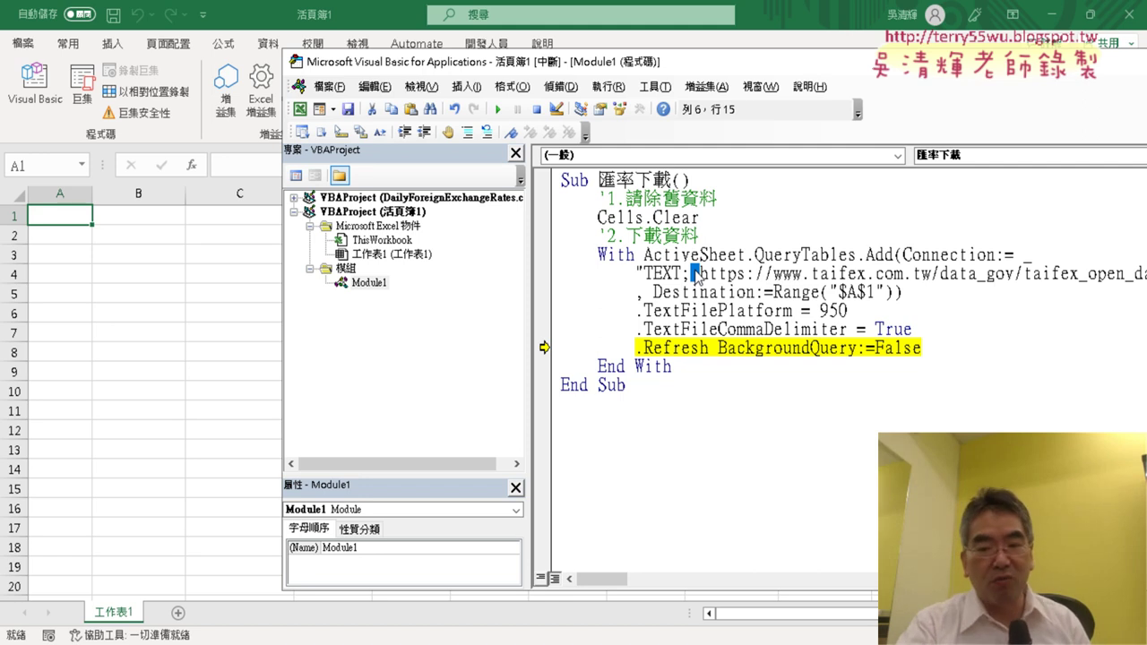
pyautogui.press('Delete')
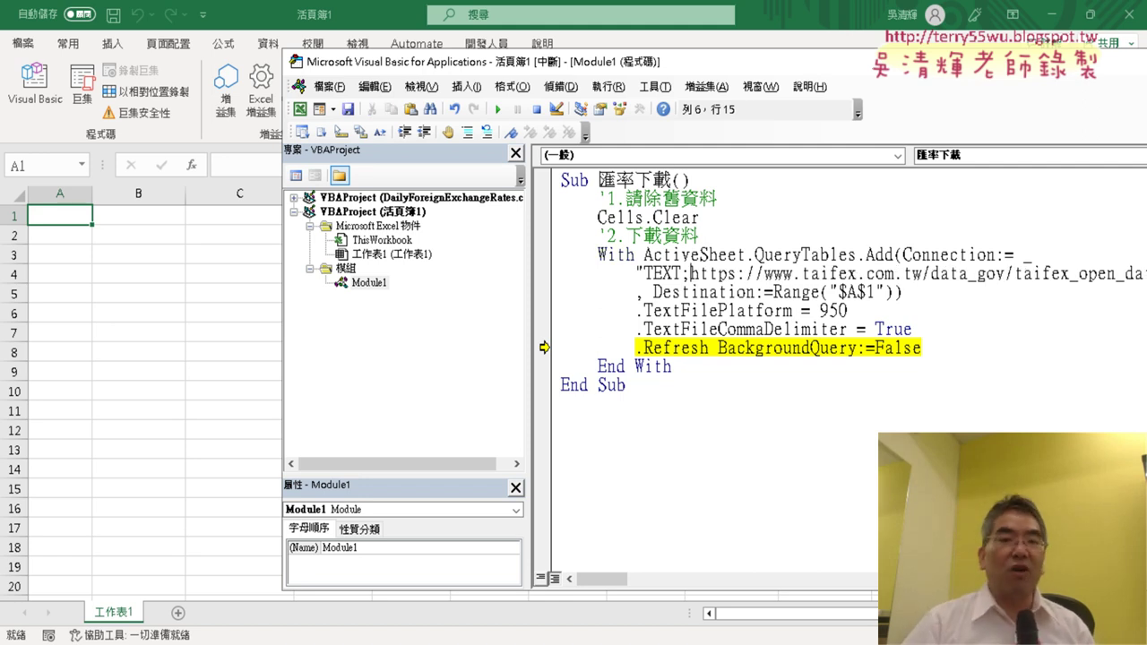
pyautogui.click(536, 109)
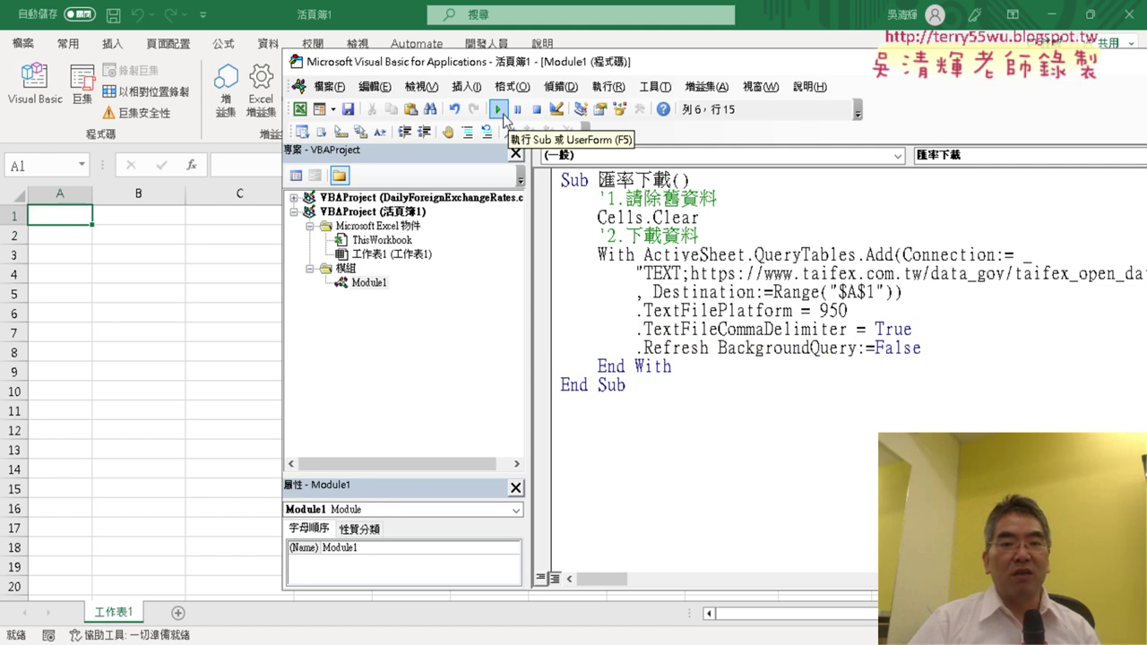
pyautogui.click(498, 109)
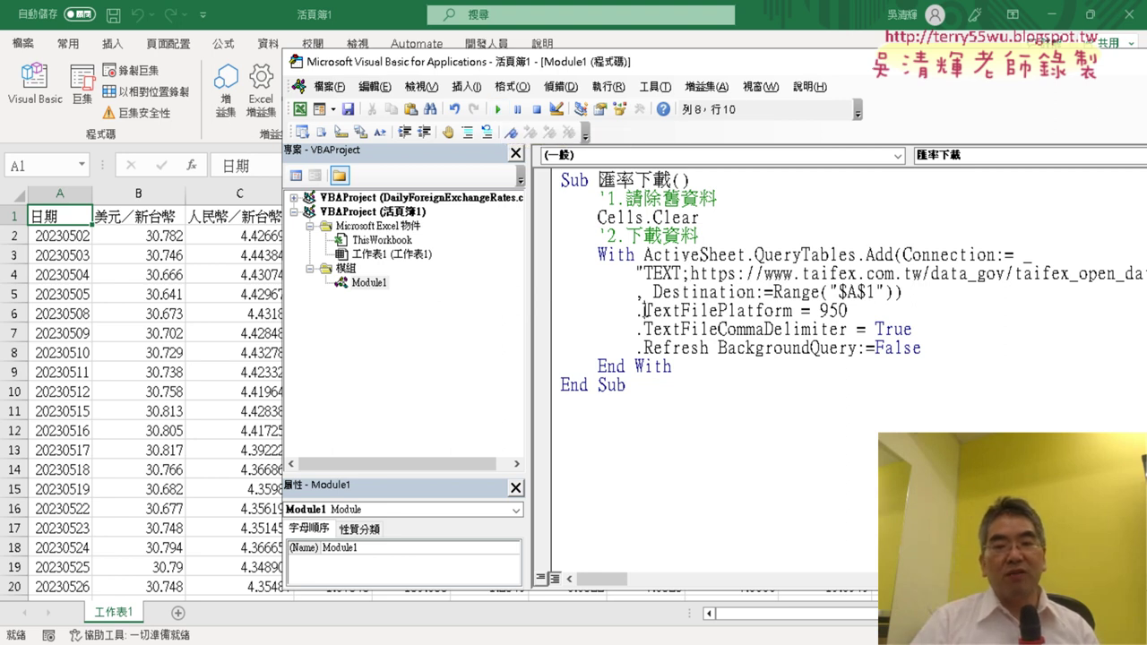
# Change .TextFilePlatform from 950 to 65001, rerun the macro, and shift the editor to reveal columns C–D
pyautogui.moveTo(645, 310); pyautogui.dragTo(812, 310)
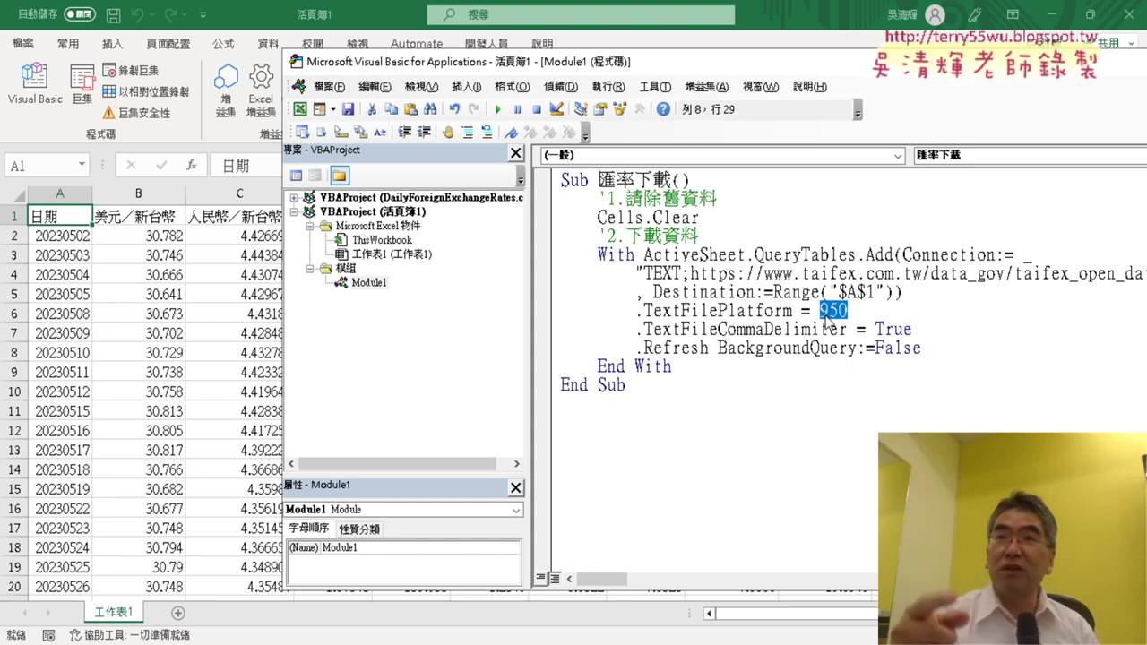
pyautogui.write('65')
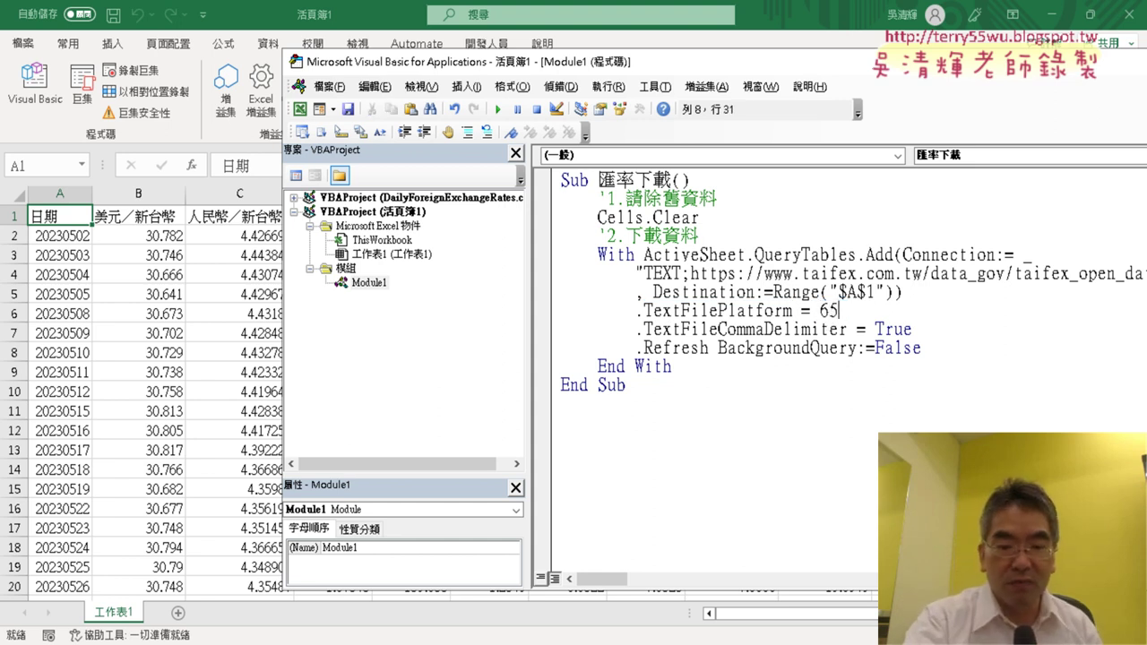
pyautogui.write('001')
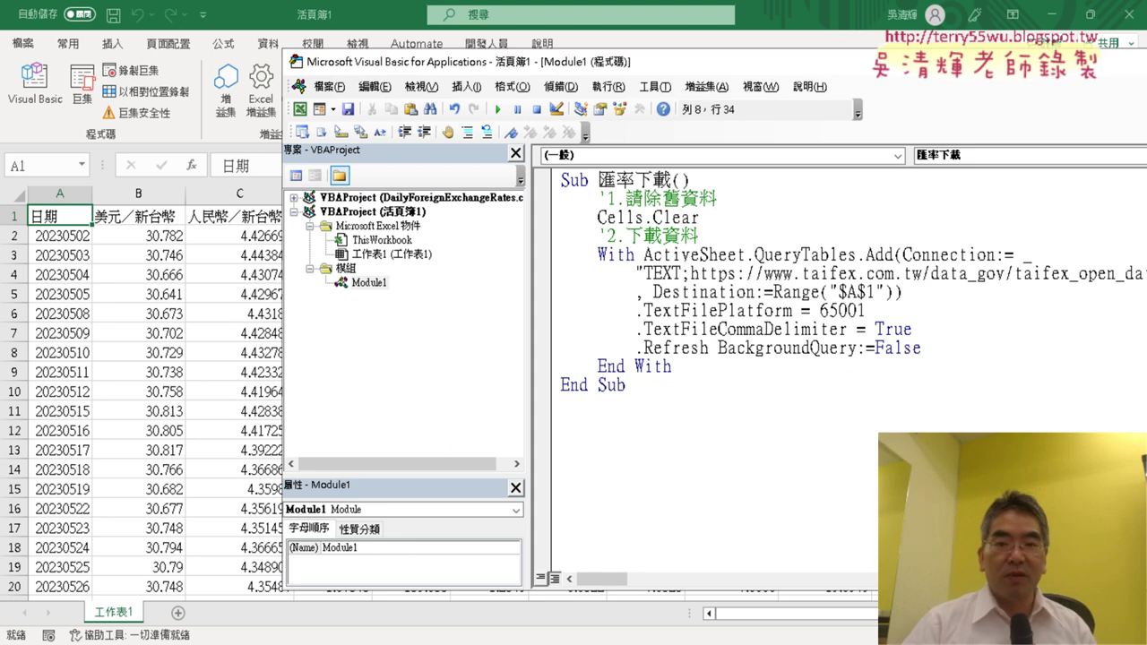
pyautogui.click(498, 110)
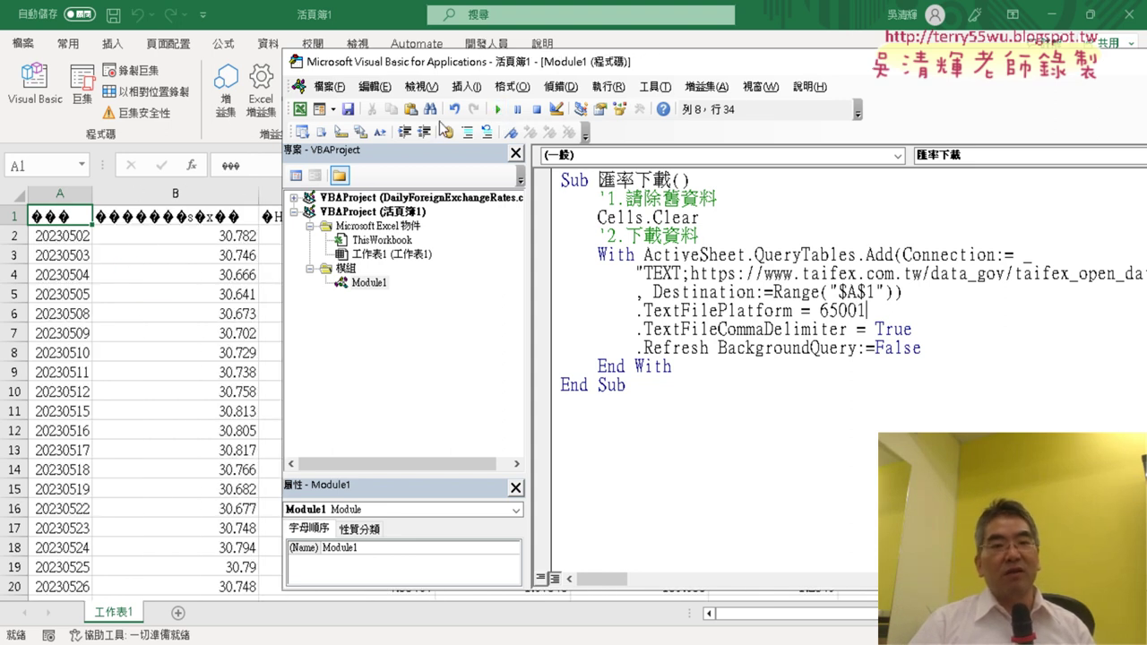
pyautogui.moveTo(486, 69); pyautogui.dragTo(783, 90)
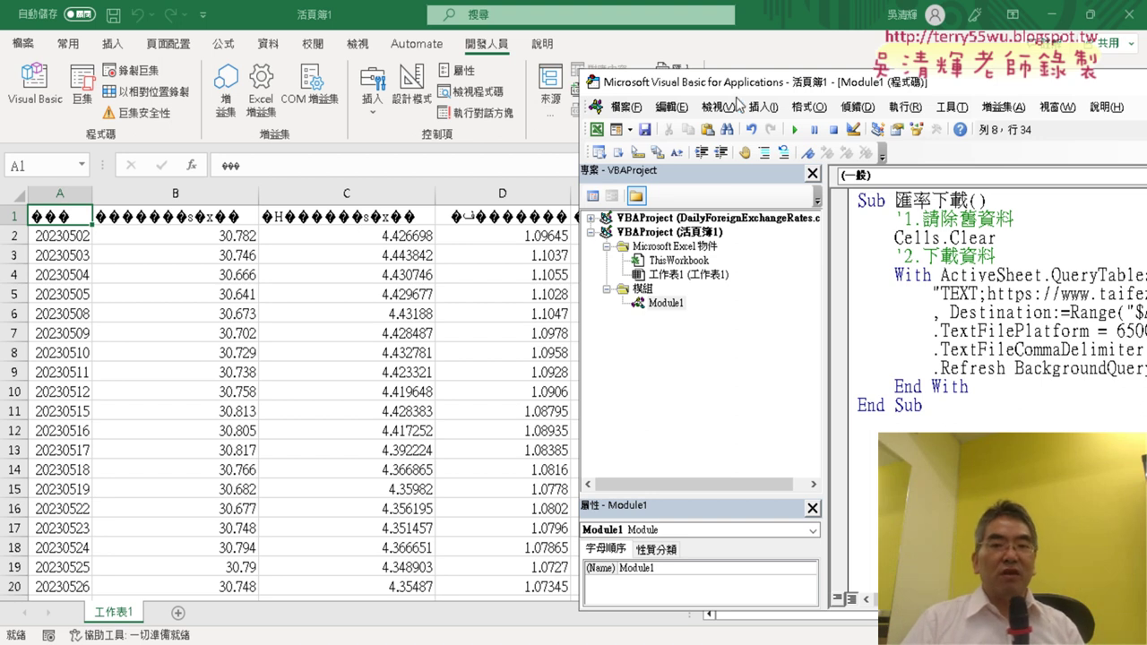
# Move the VBA editor back over the sheet and select the 65001 value on .TextFilePlatform
pyautogui.moveTo(744, 93); pyautogui.dragTo(324, 77)
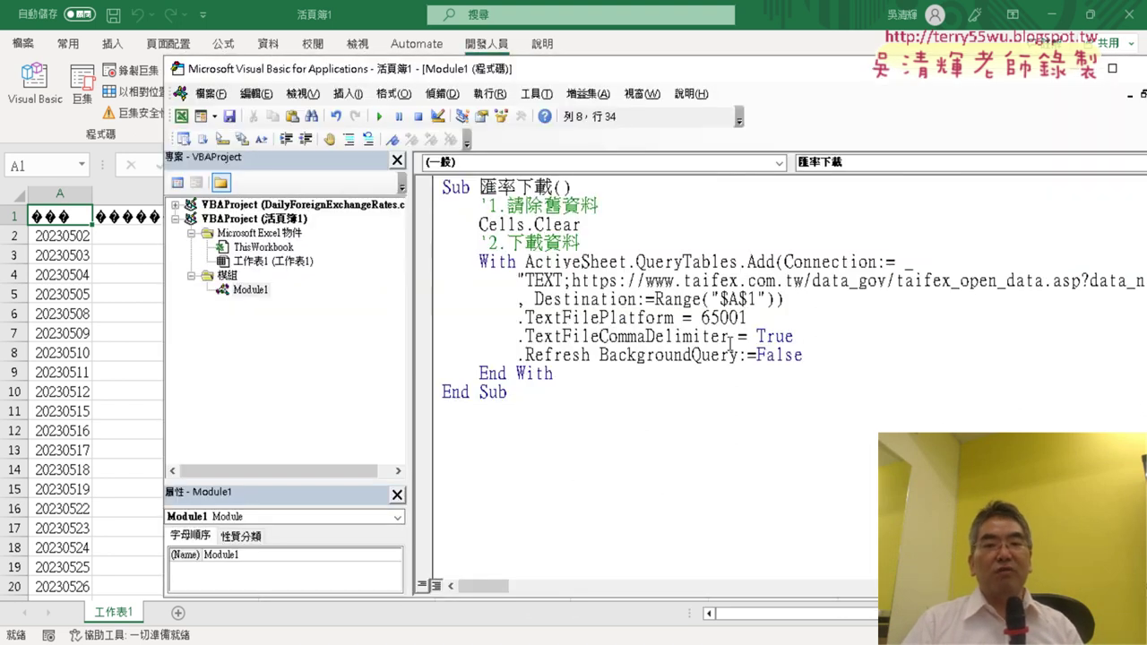
pyautogui.moveTo(748, 317); pyautogui.dragTo(700, 318)
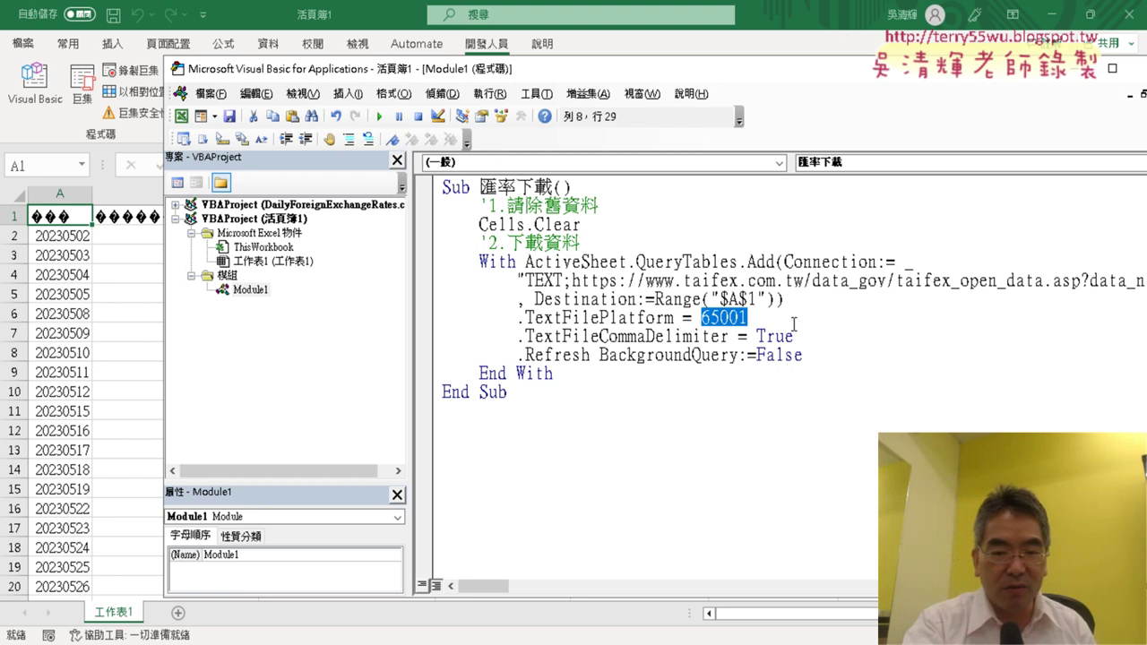
# Replace 65001 with 950 in .TextFilePlatform and rerun the 匯率下載 macro
pyautogui.write('95')
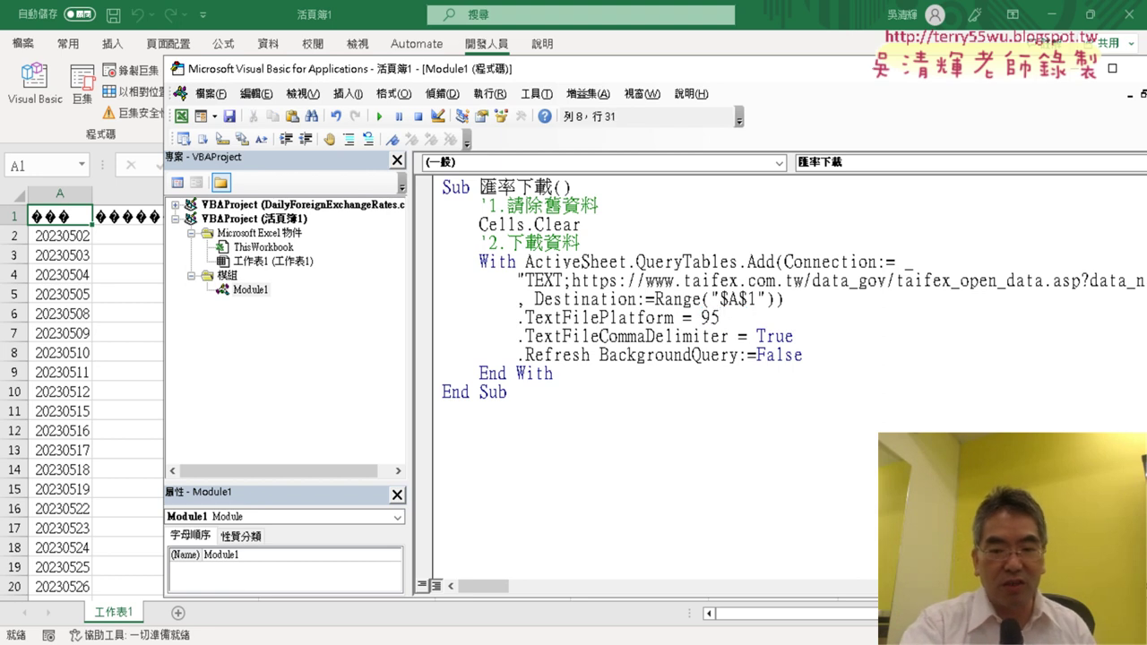
pyautogui.write('0')
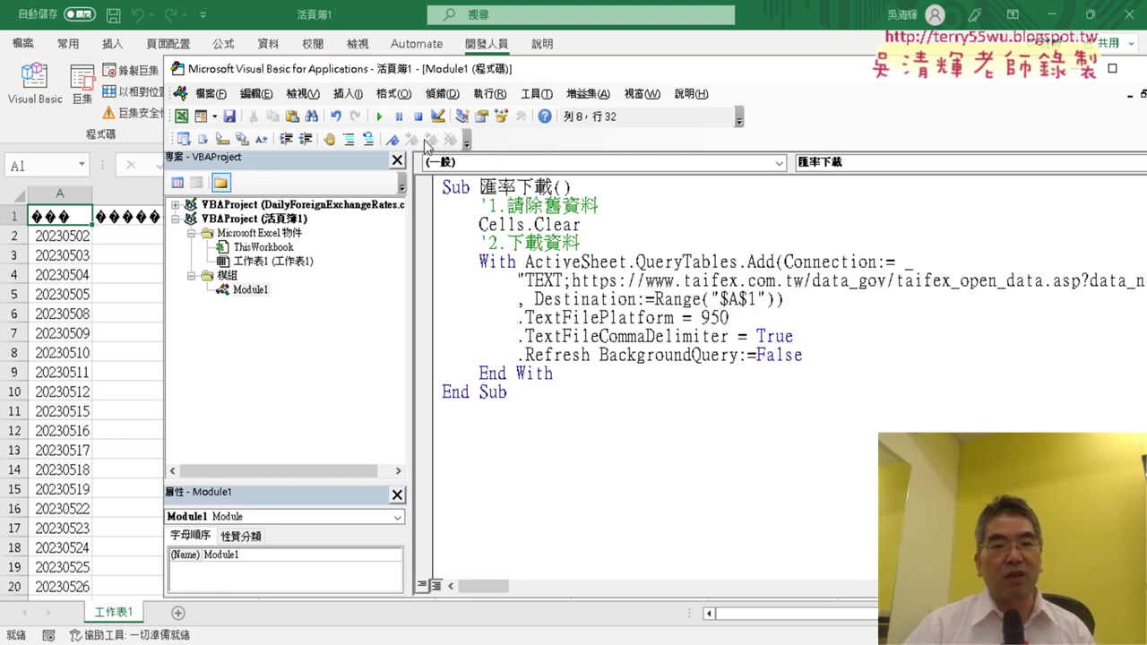
pyautogui.click(379, 116)
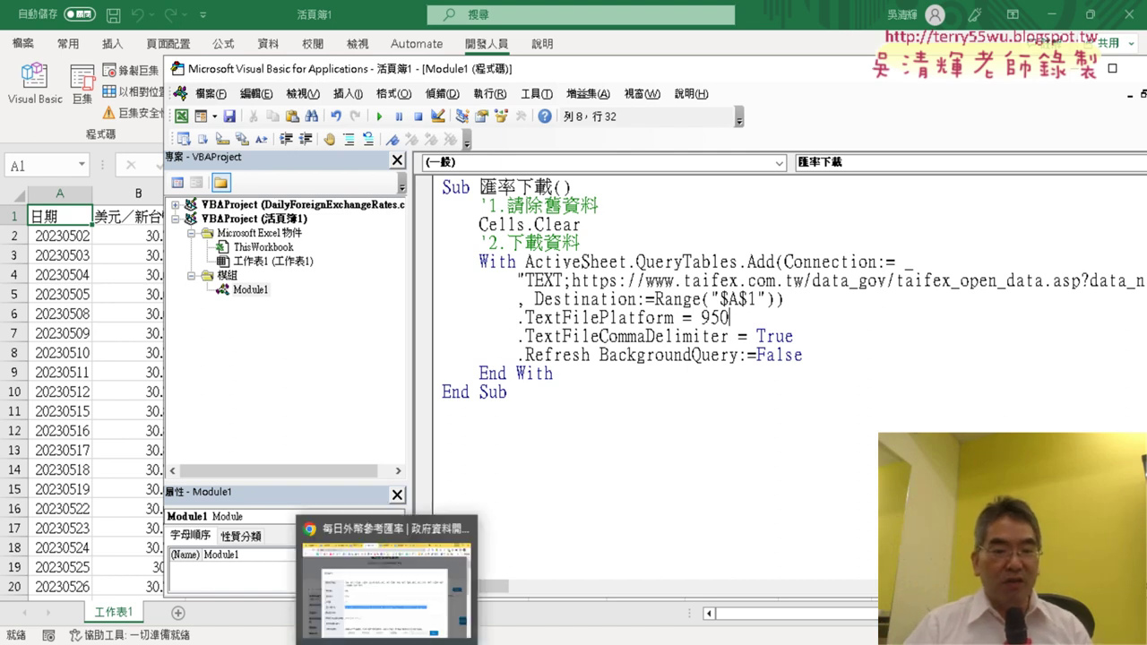
# Close the data preview and open the 全部資料集瀏覽 full dataset list on data.gov.tw
pyautogui.click(392, 534)
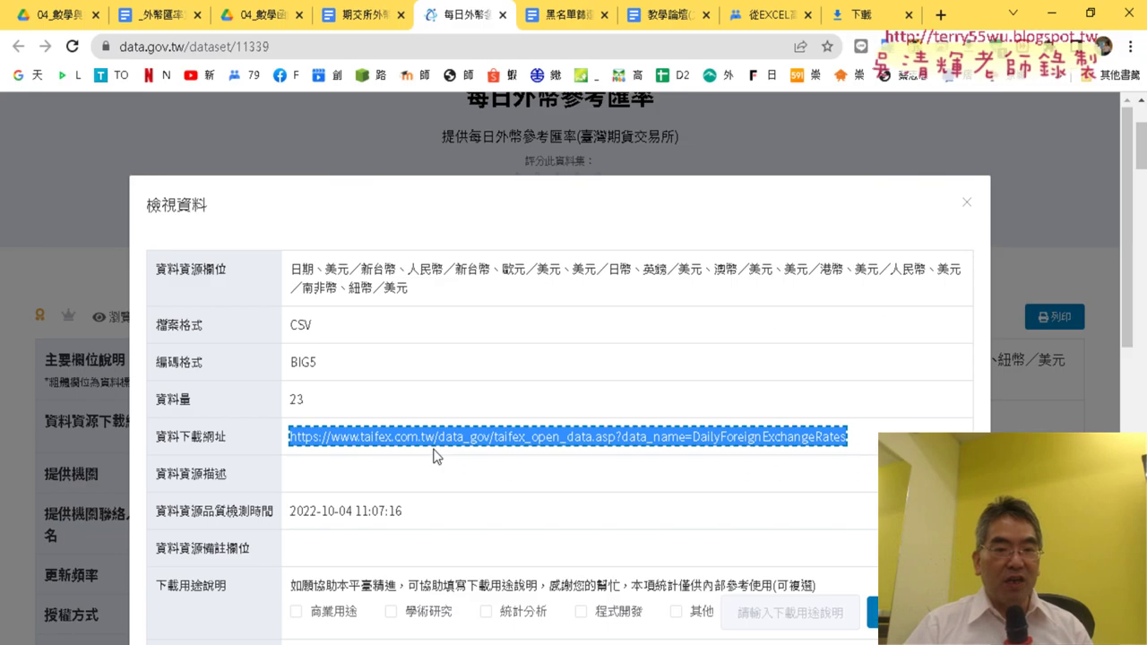
pyautogui.click(966, 203)
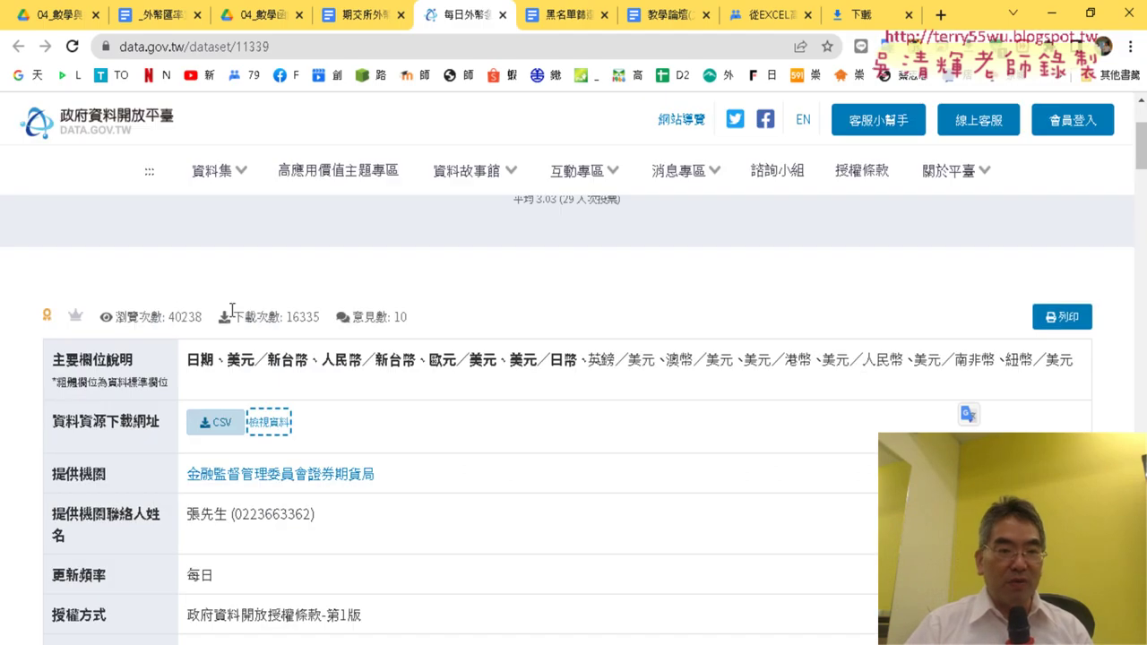
pyautogui.click(212, 175)
pyautogui.click(108, 123)
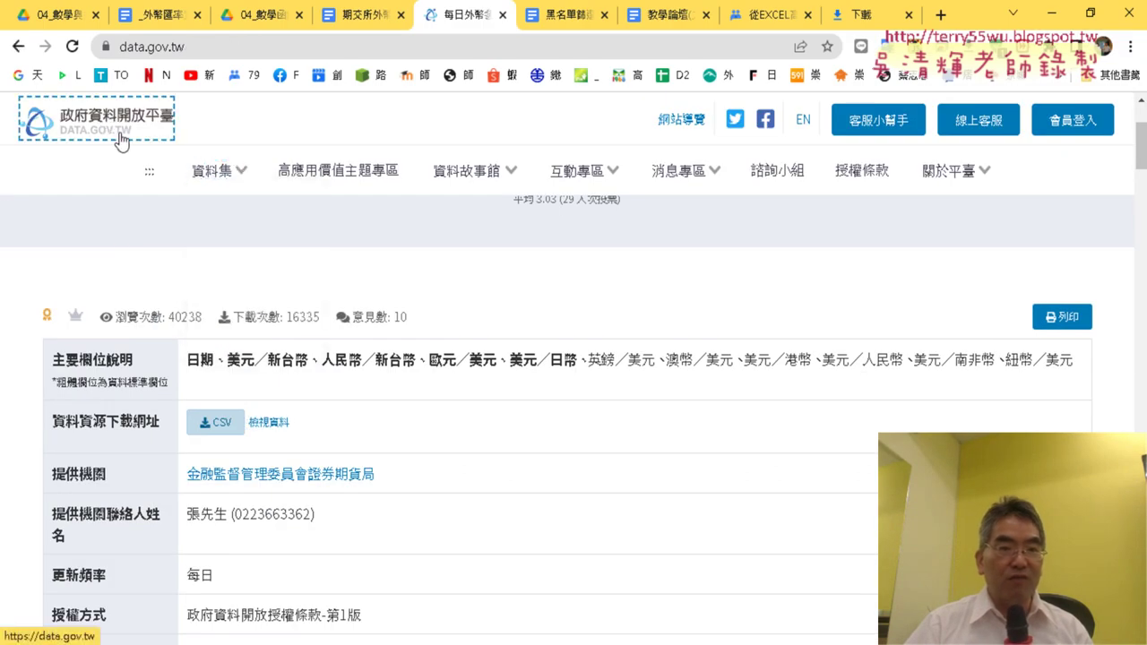
pyautogui.click(213, 172)
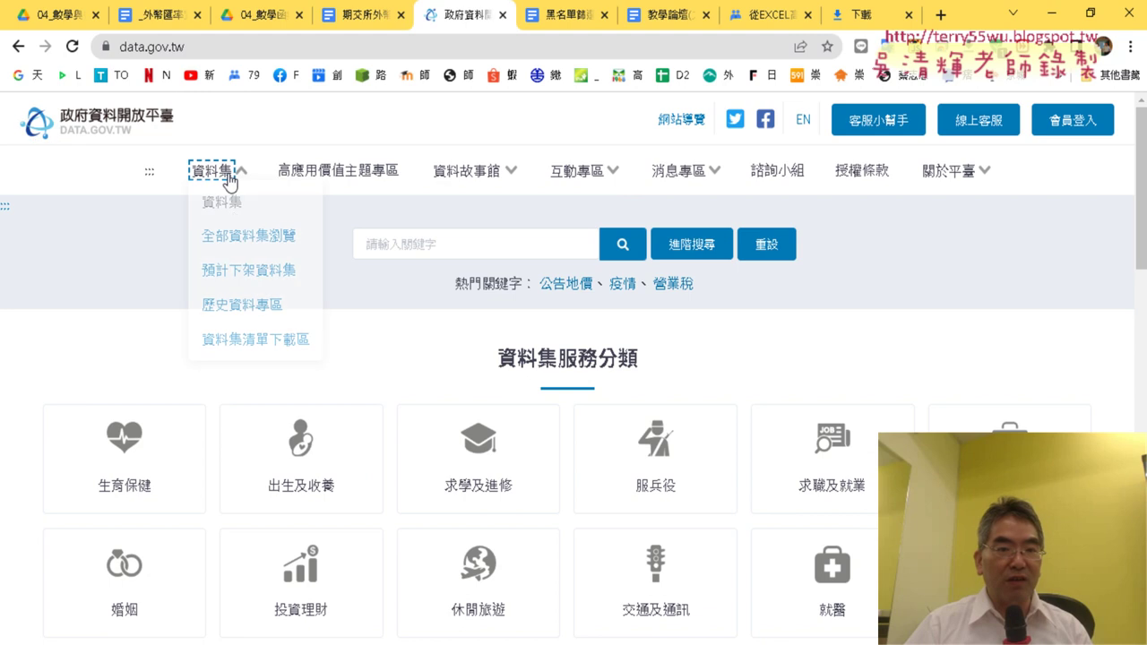
pyautogui.click(242, 253)
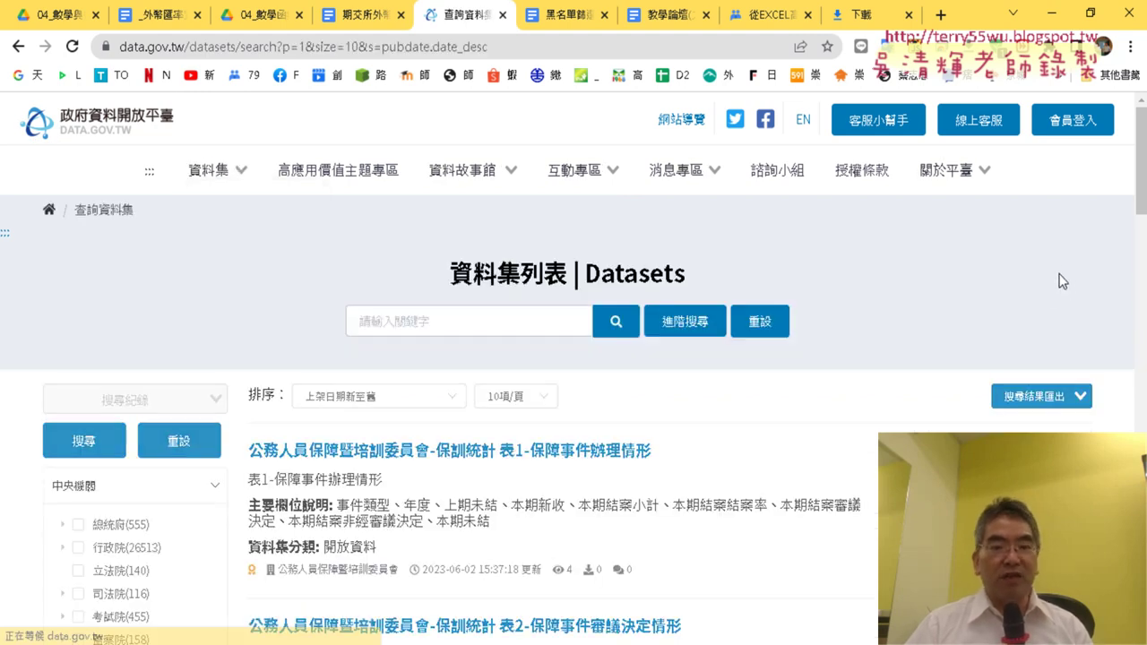
# Filter the dataset list to CSV format under 檔案格式
pyautogui.scroll(-10, 573, 376)
pyautogui.scroll(-10, 574, 376)
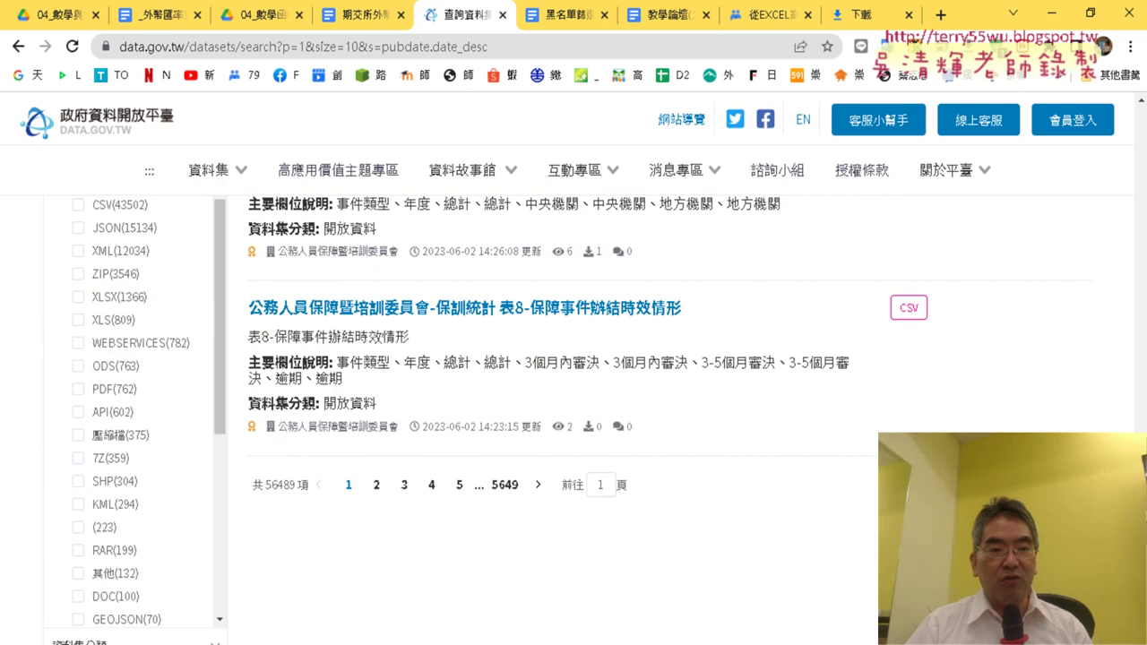
pyautogui.scroll(-2, 574, 412)
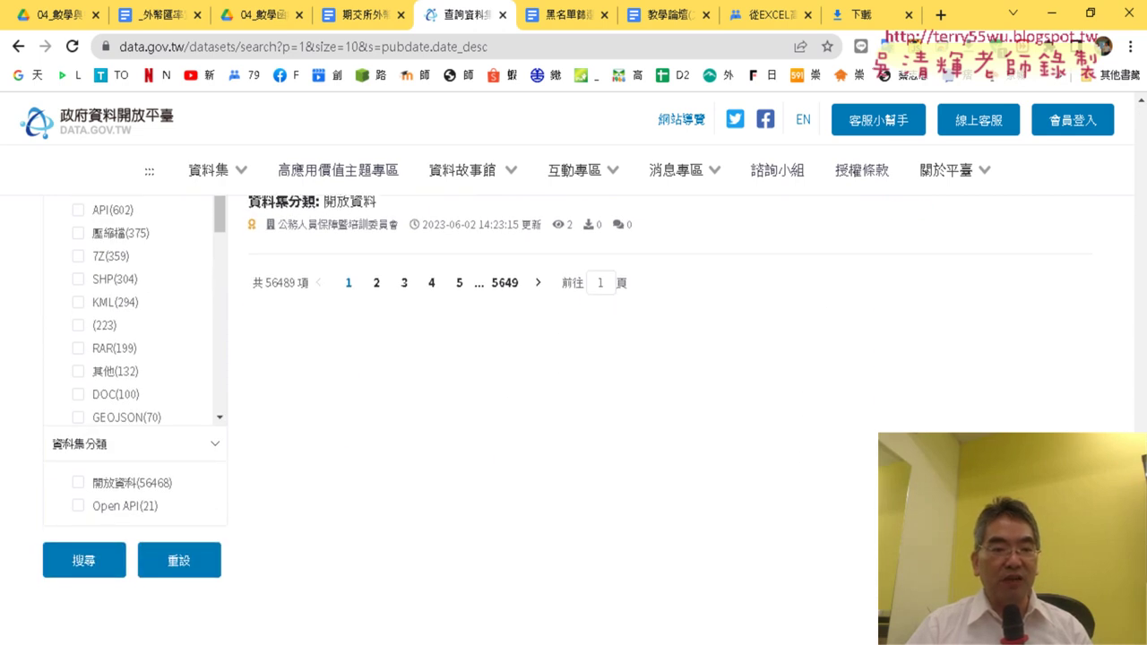
pyautogui.scroll(2, 573, 412)
pyautogui.scroll(1, 573, 404)
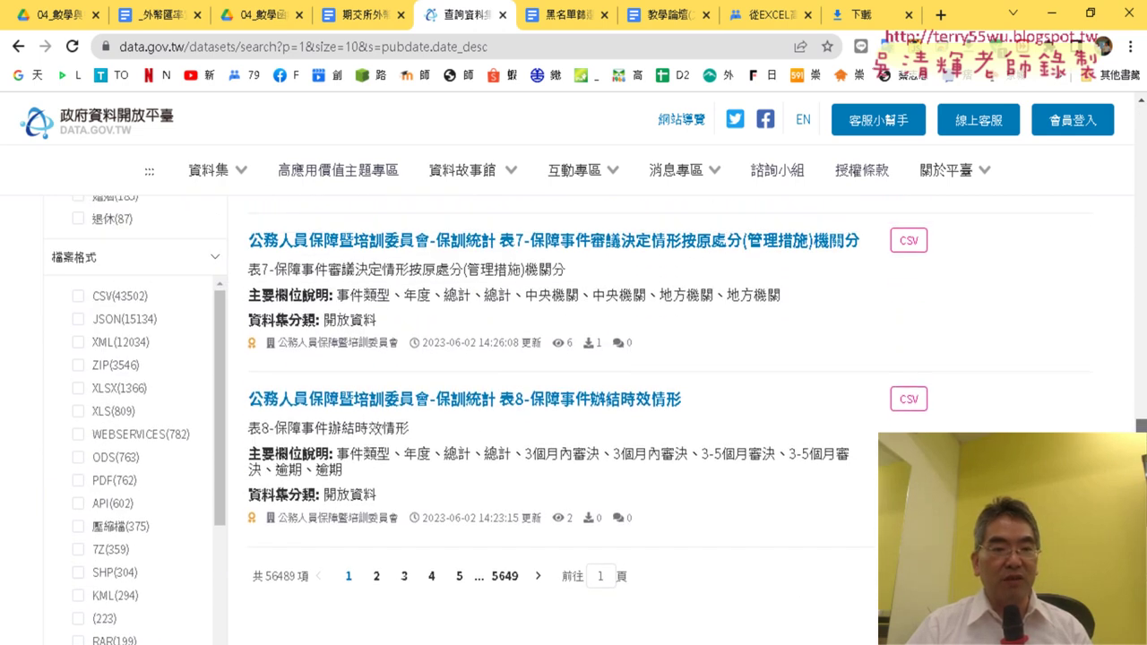
pyautogui.click(129, 305)
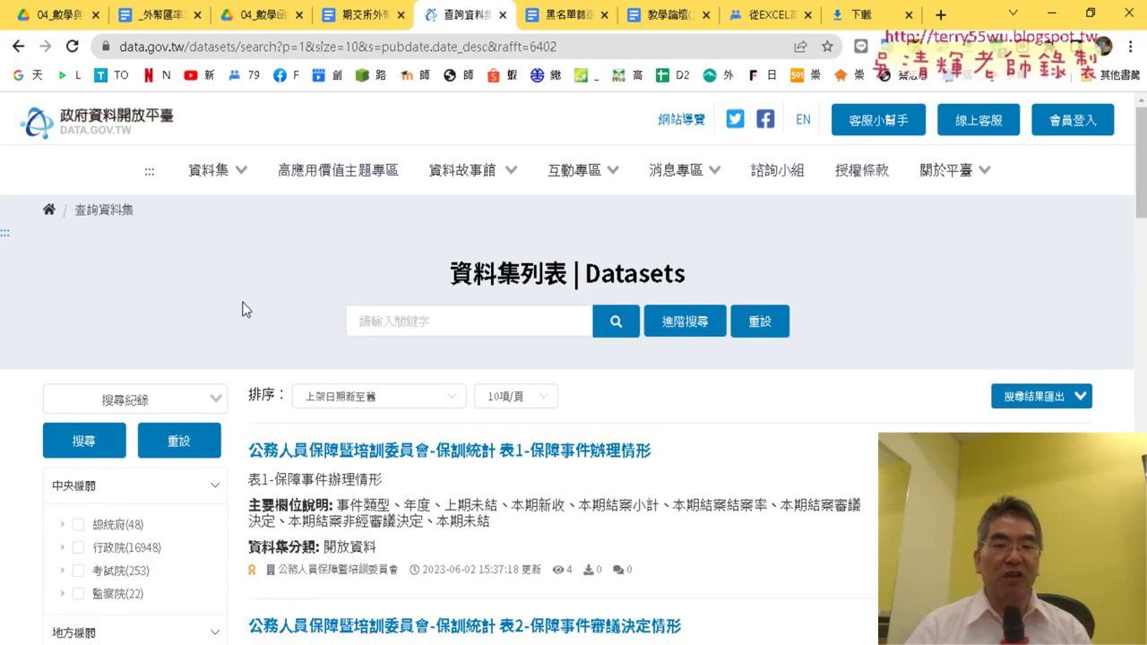
# Open the 排序 dropdown listing sort orders for the CSV dataset results
pyautogui.click(412, 313)
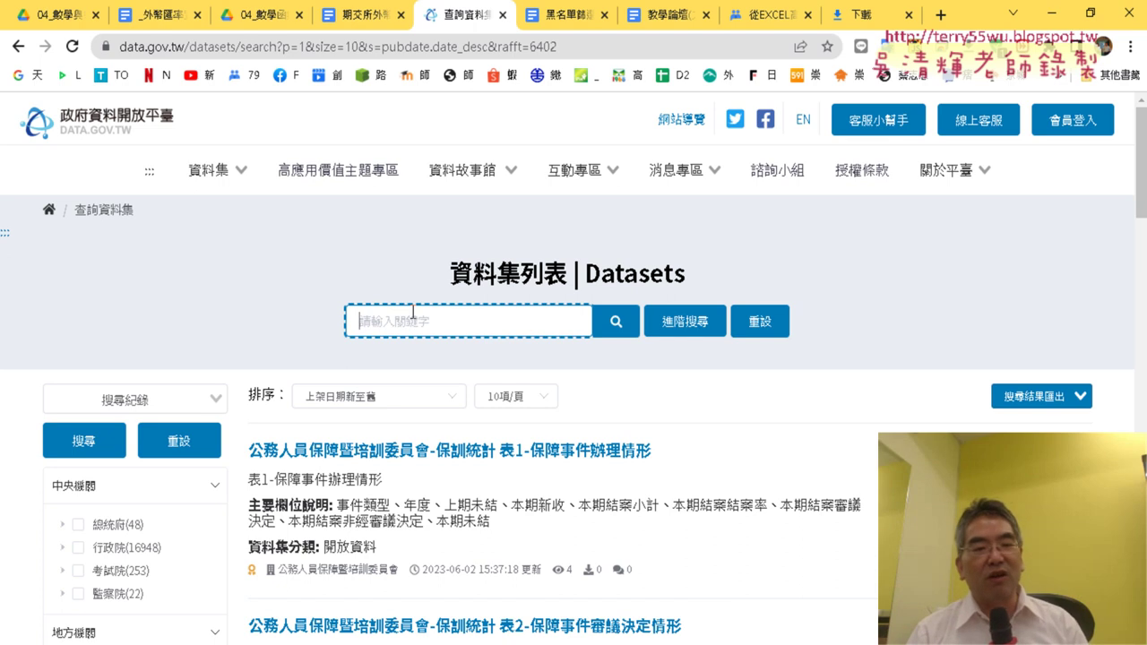
pyautogui.click(404, 405)
pyautogui.click(403, 403)
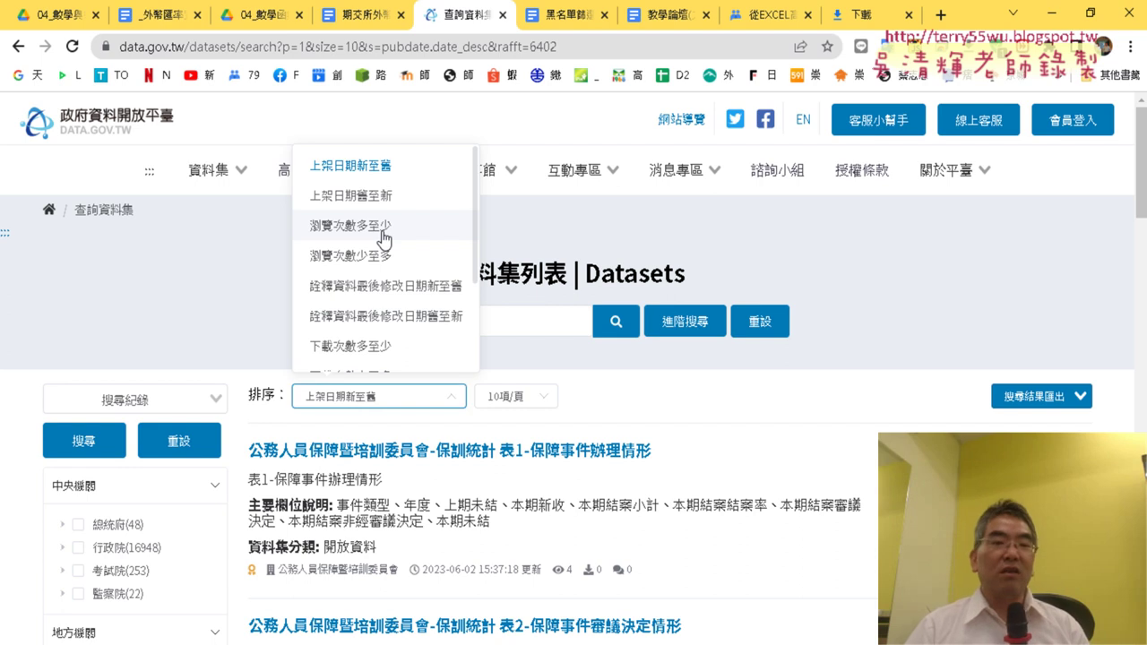
# Sort the CSV datasets by most viewed and scroll down to the 個股日收盤價及月平均價 entry
pyautogui.click(382, 233)
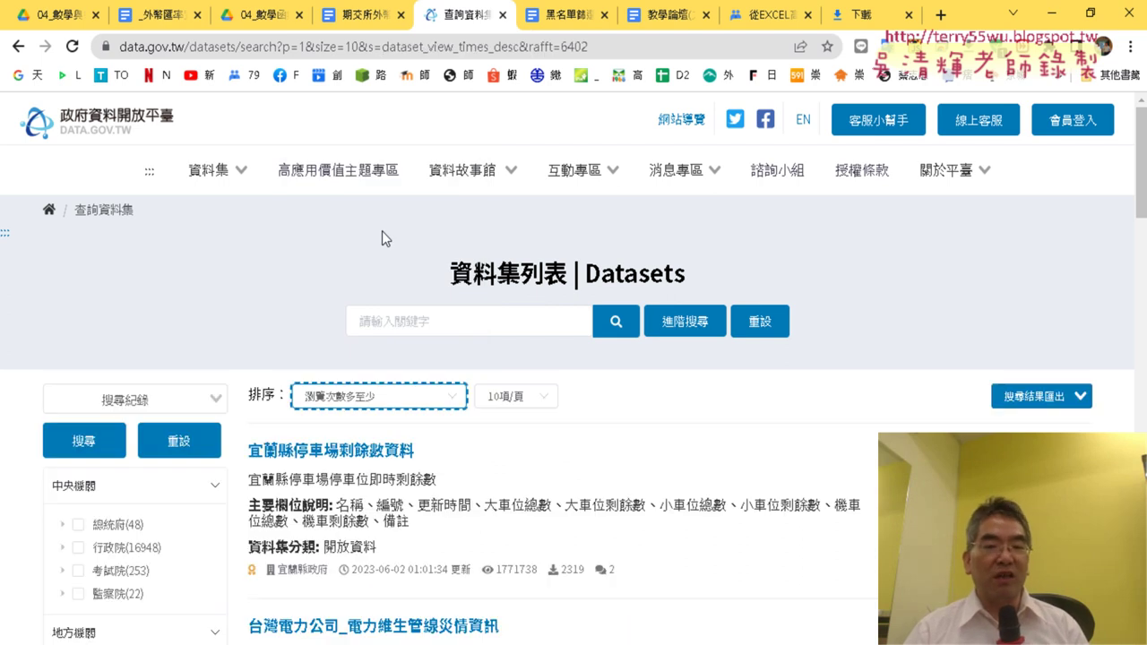
pyautogui.scroll(-2, 888, 297)
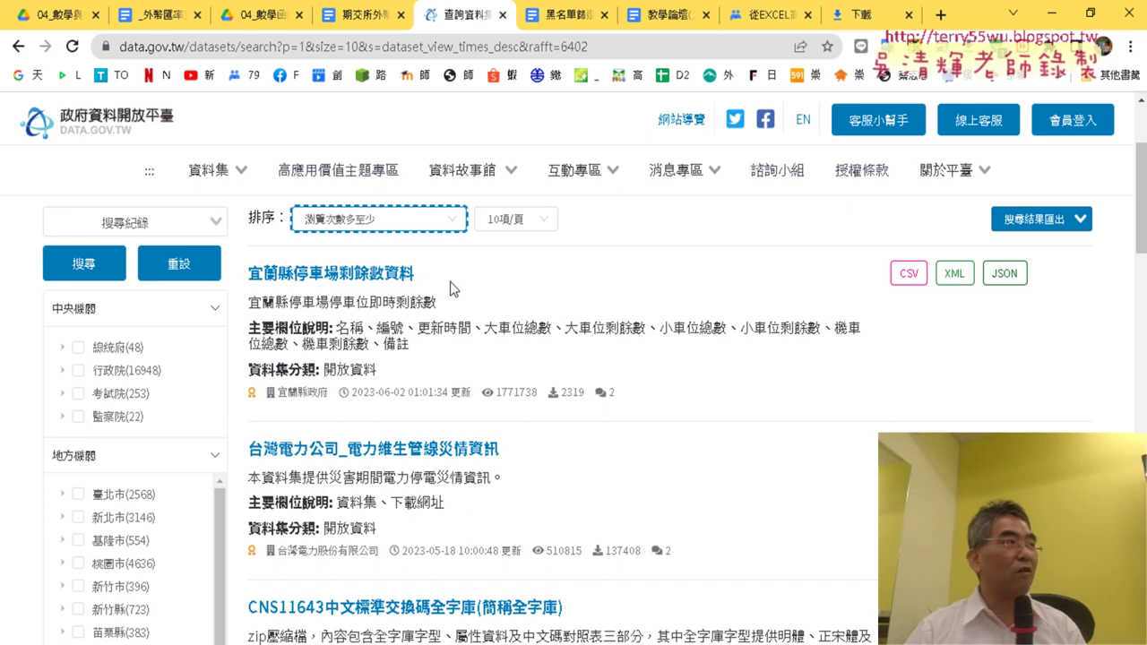
pyautogui.scroll(-1, 450, 282)
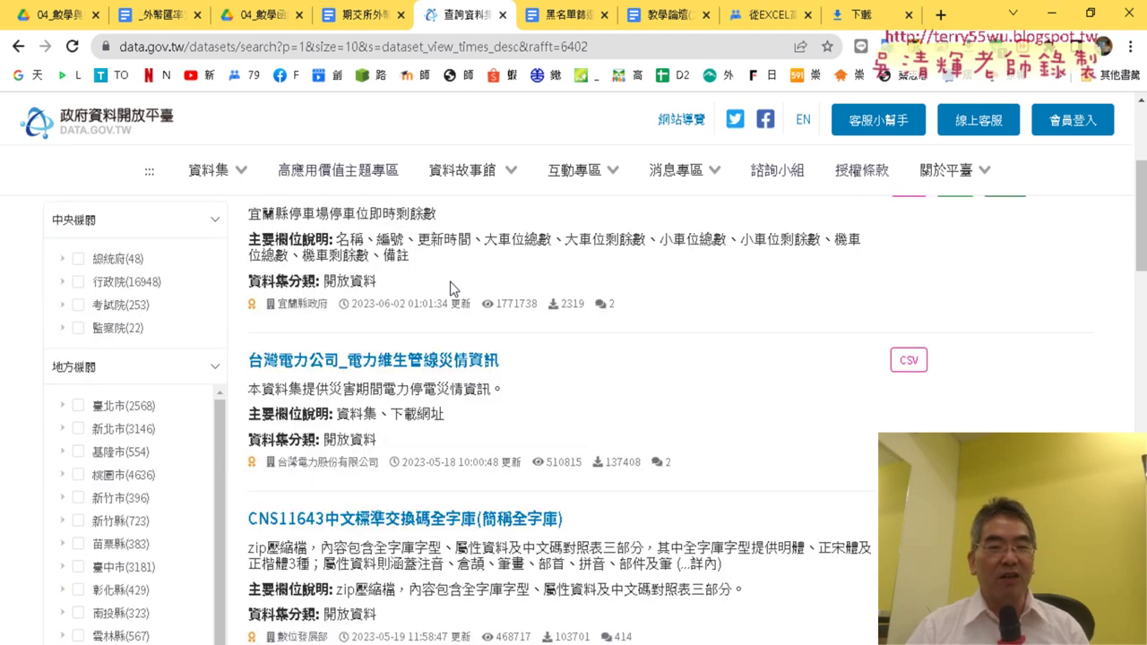
pyautogui.scroll(-1, 451, 281)
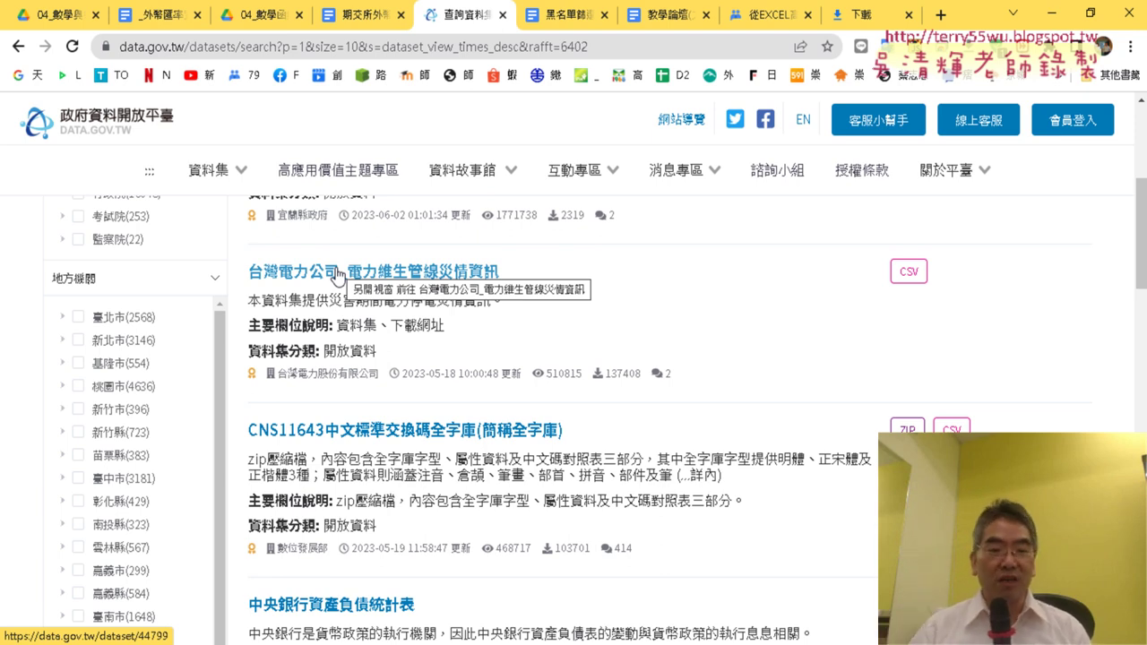
pyautogui.scroll(-3, 445, 387)
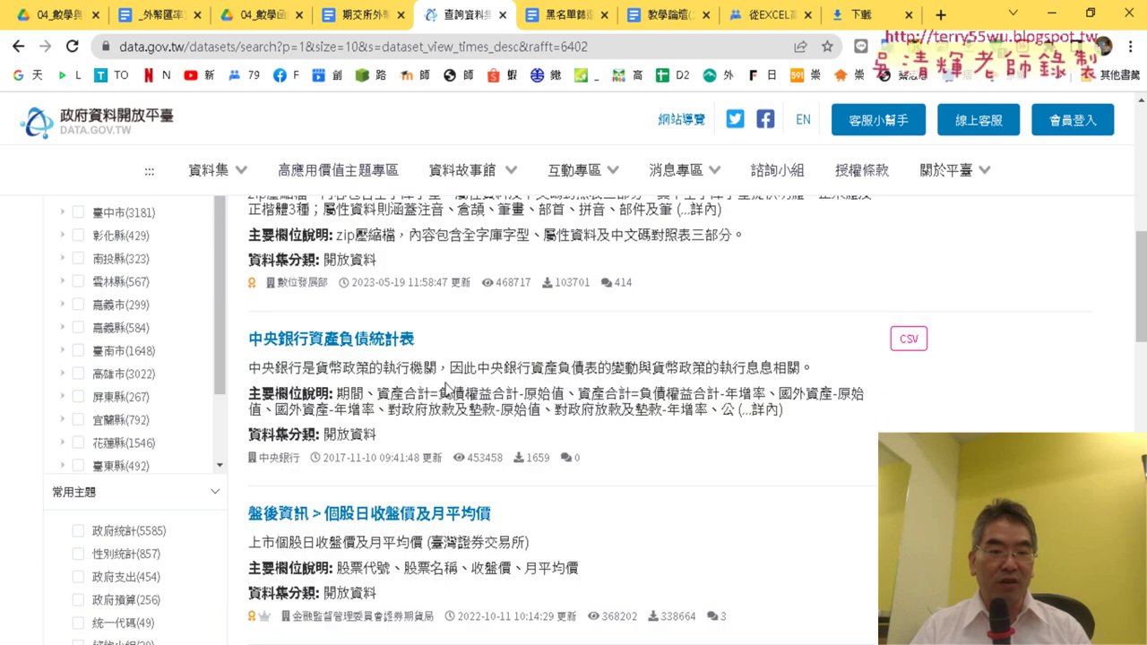
pyautogui.scroll(-1, 334, 351)
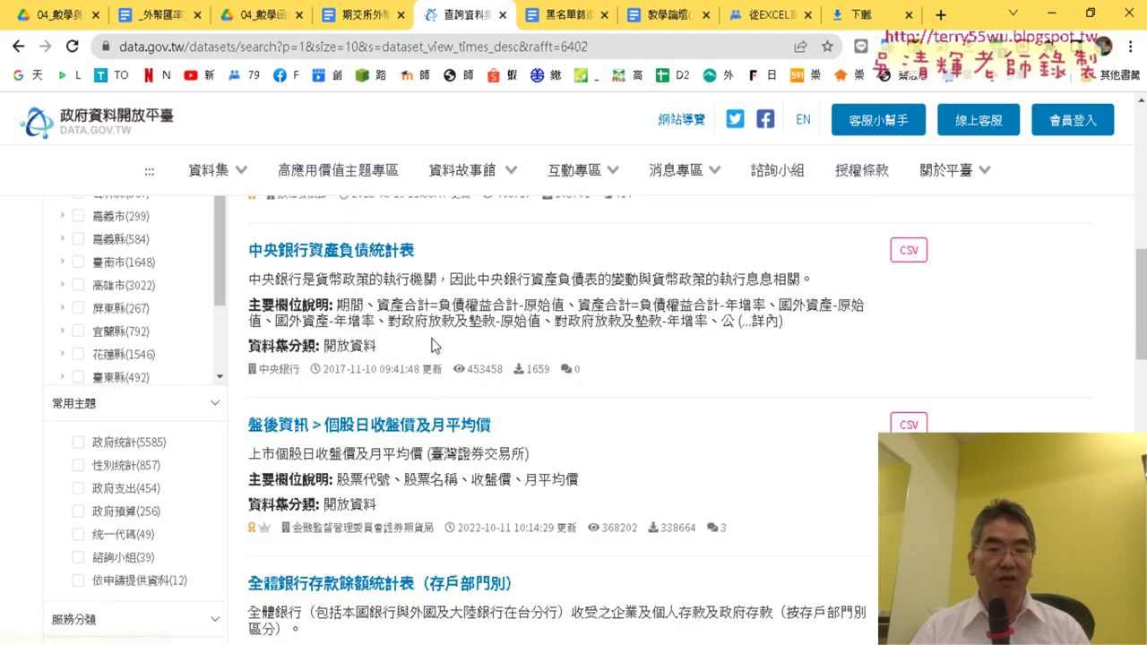
pyautogui.scroll(-1, 448, 432)
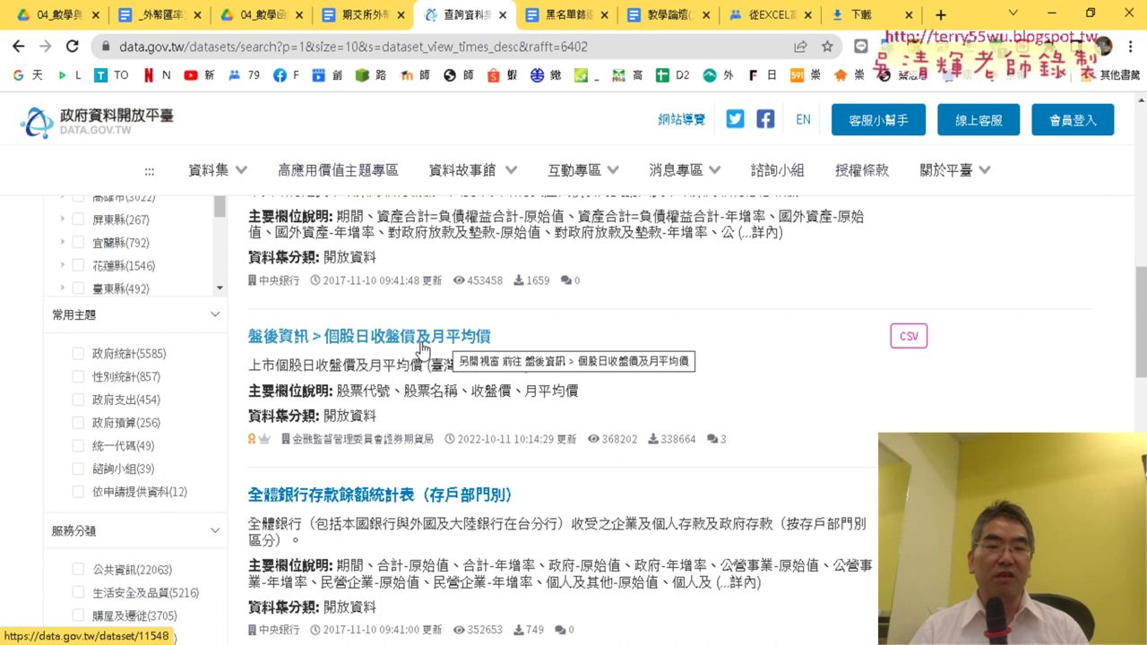
# Open the 個股日收盤價及月平均價 dataset page and view its CSV resource details
pyautogui.click(422, 347)
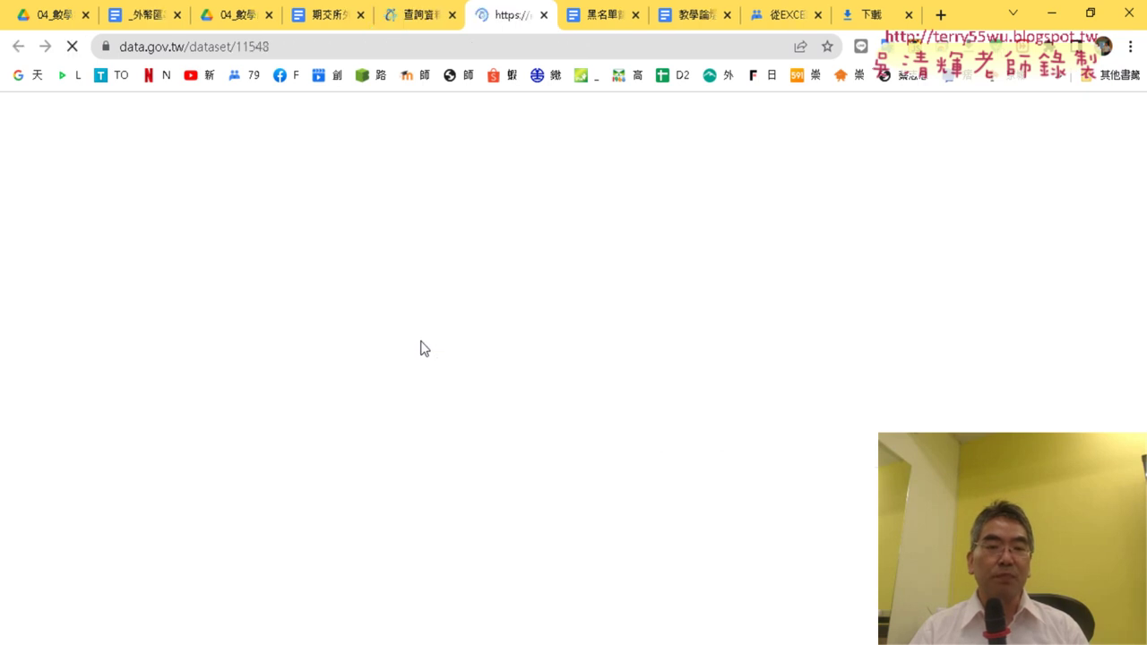
pyautogui.scroll(-1, 424, 347)
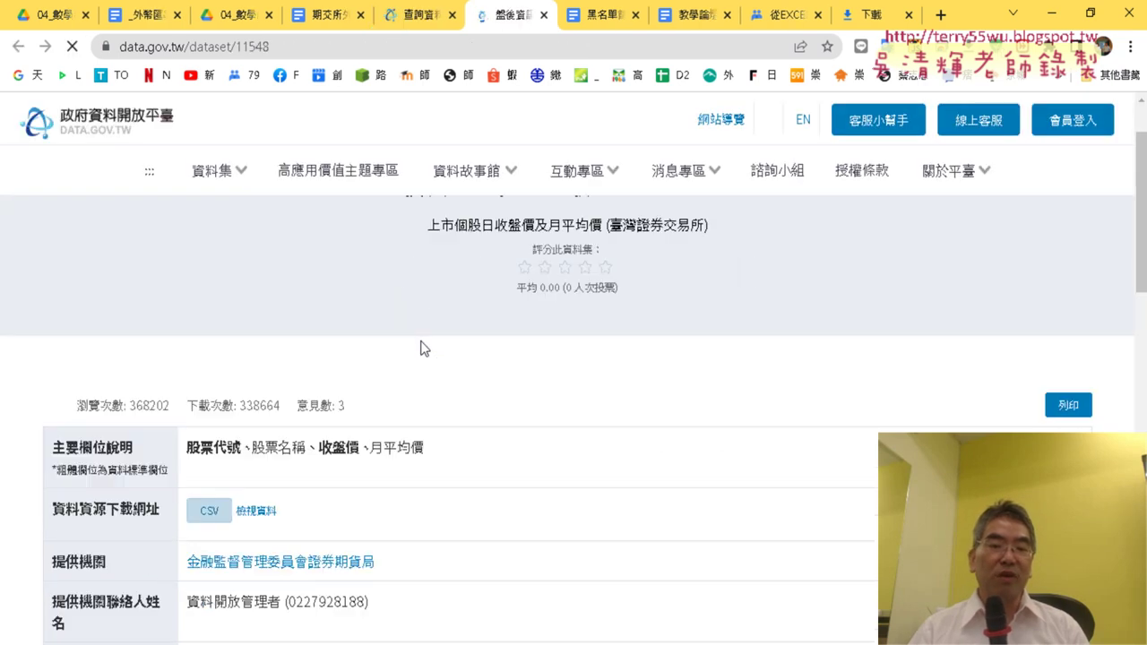
pyautogui.scroll(-2, 424, 347)
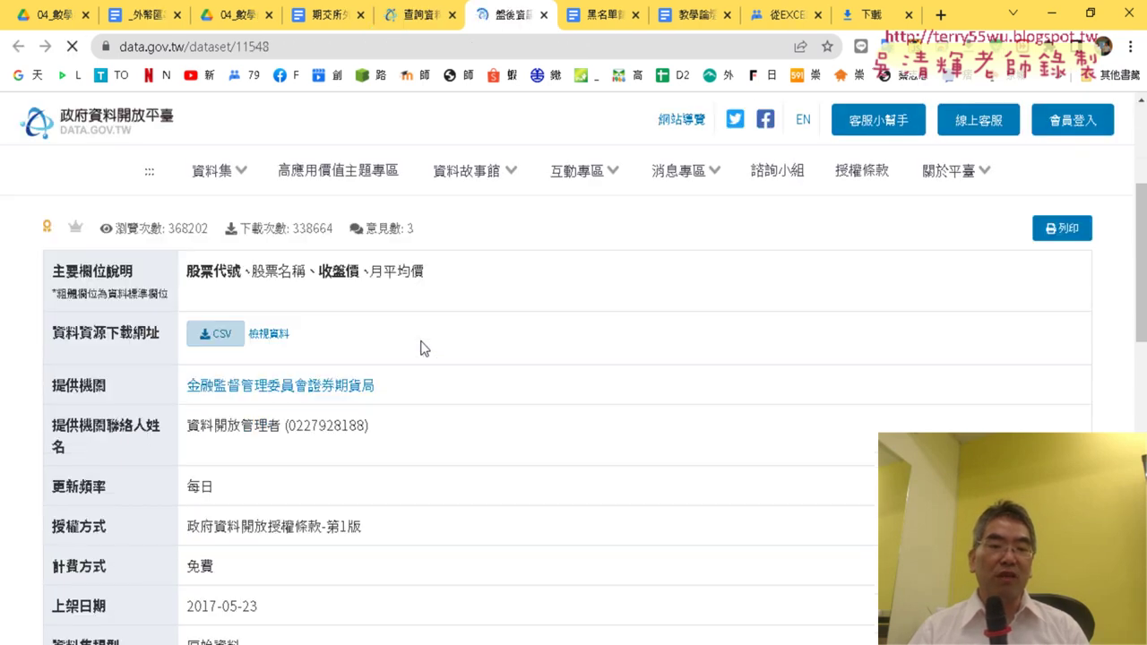
pyautogui.click(269, 334)
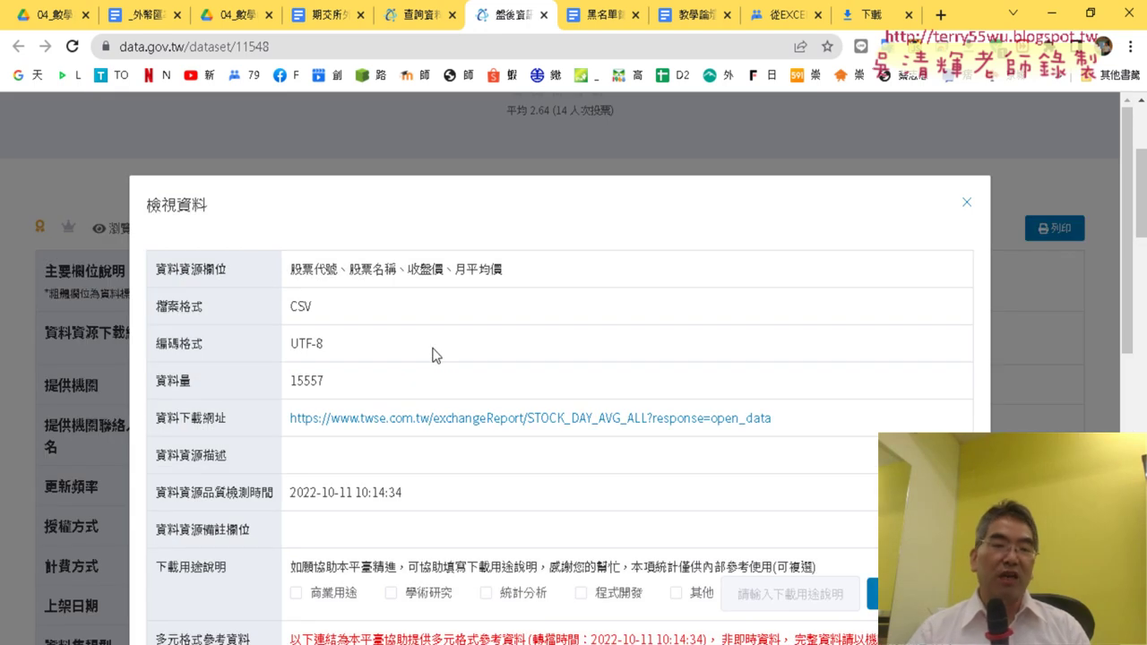
# Copy the STOCK_DAY_AVG_ALL?response=open_data download URL from the 資料下載網址 field
pyautogui.moveTo(803, 421); pyautogui.dragTo(287, 425)
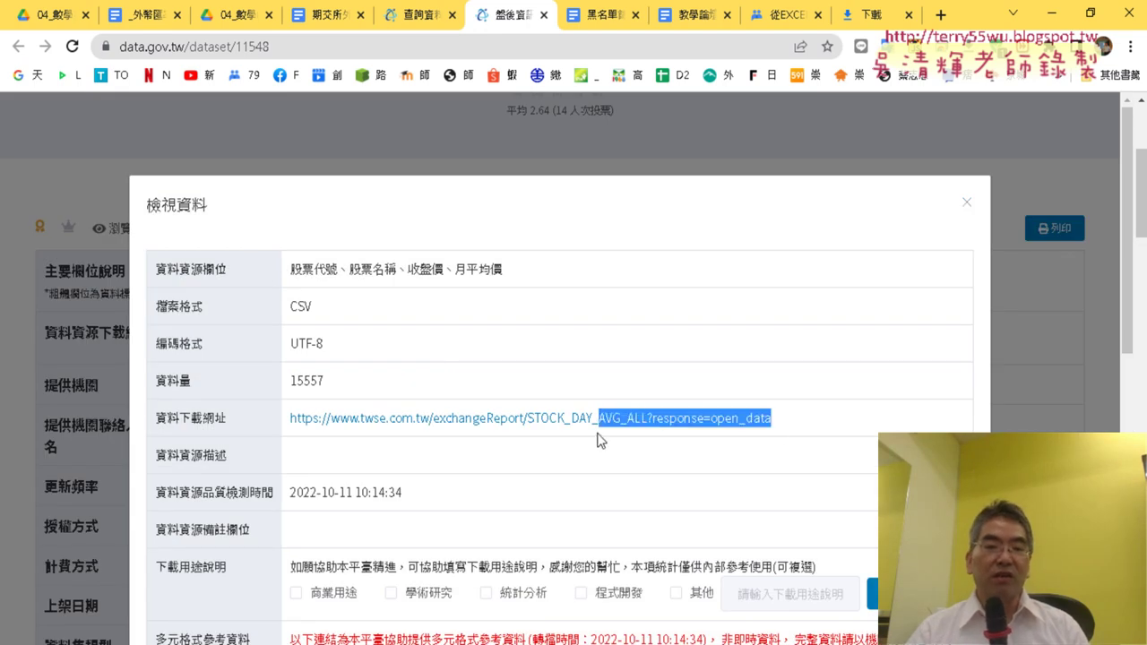
pyautogui.rightClick(370, 421)
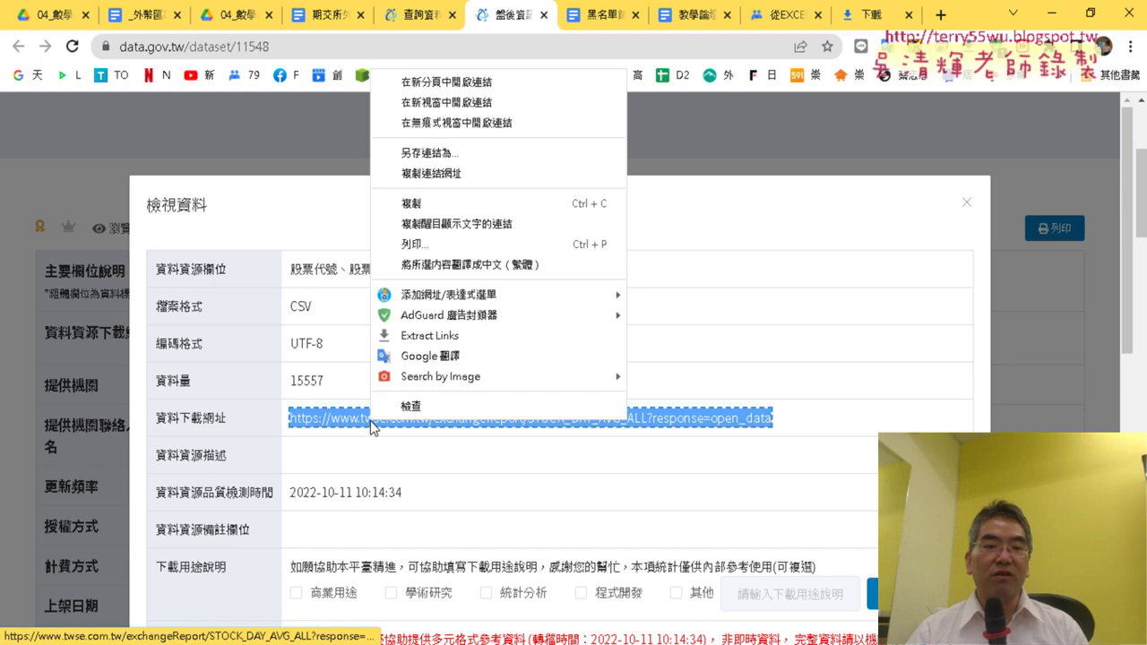
pyautogui.click(469, 204)
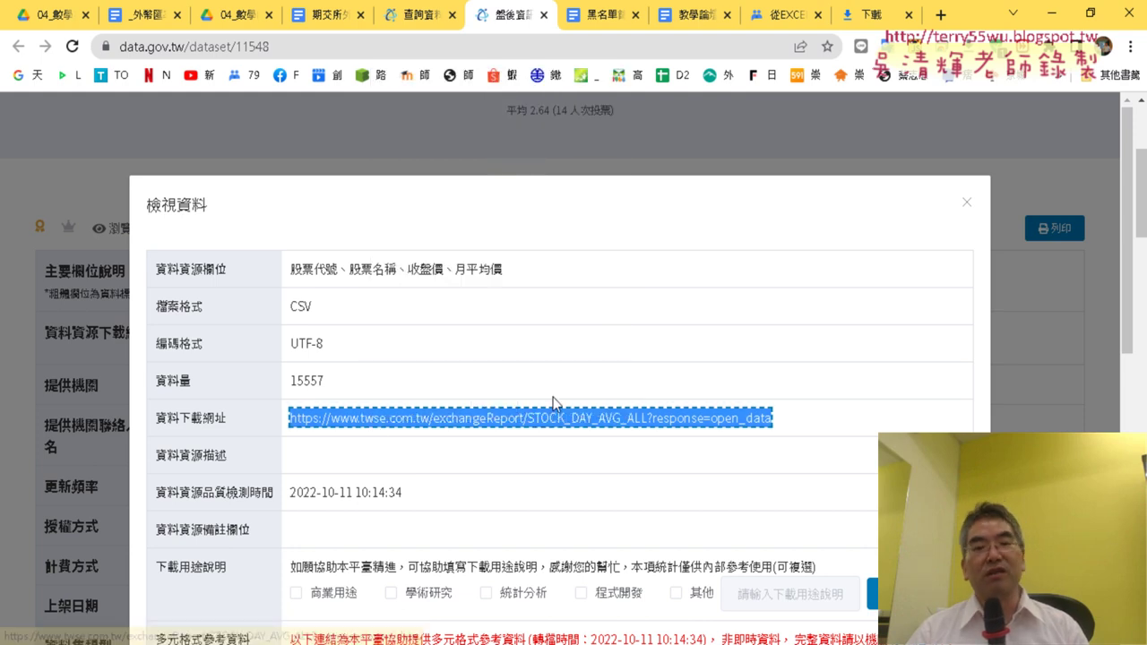
pyautogui.click(427, 644)
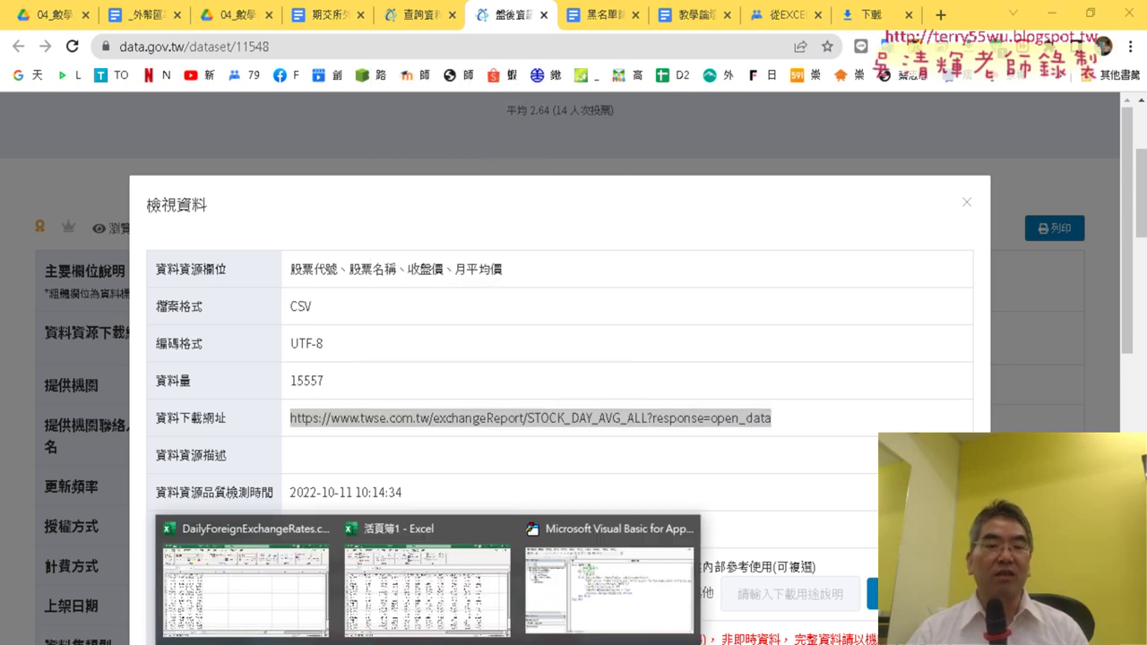
# Replace the old URL after TEXT; in the QueryTables.Add line with the copied TWSE address
pyautogui.click(576, 579)
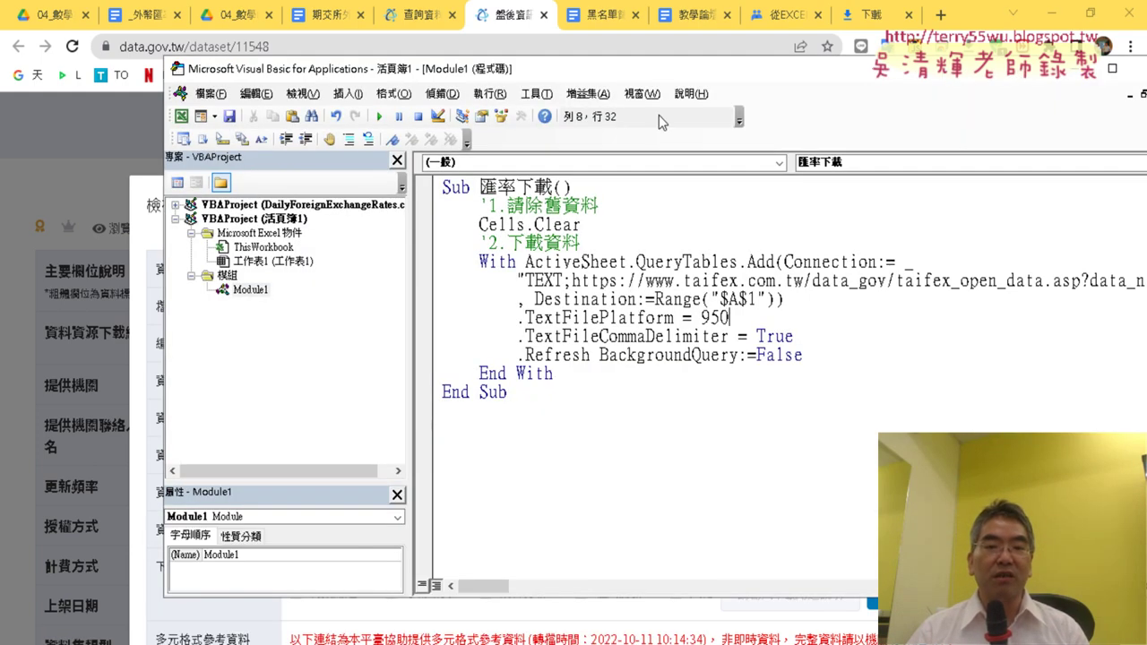
pyautogui.moveTo(646, 71); pyautogui.dragTo(392, 72)
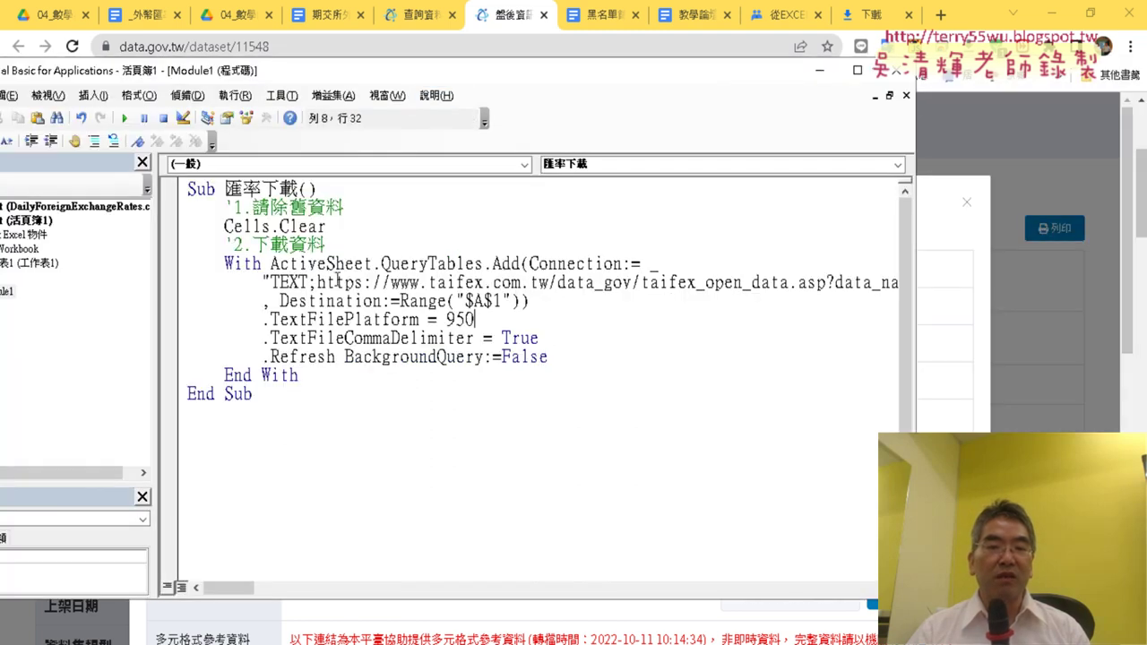
pyautogui.moveTo(319, 283); pyautogui.dragTo(811, 281)
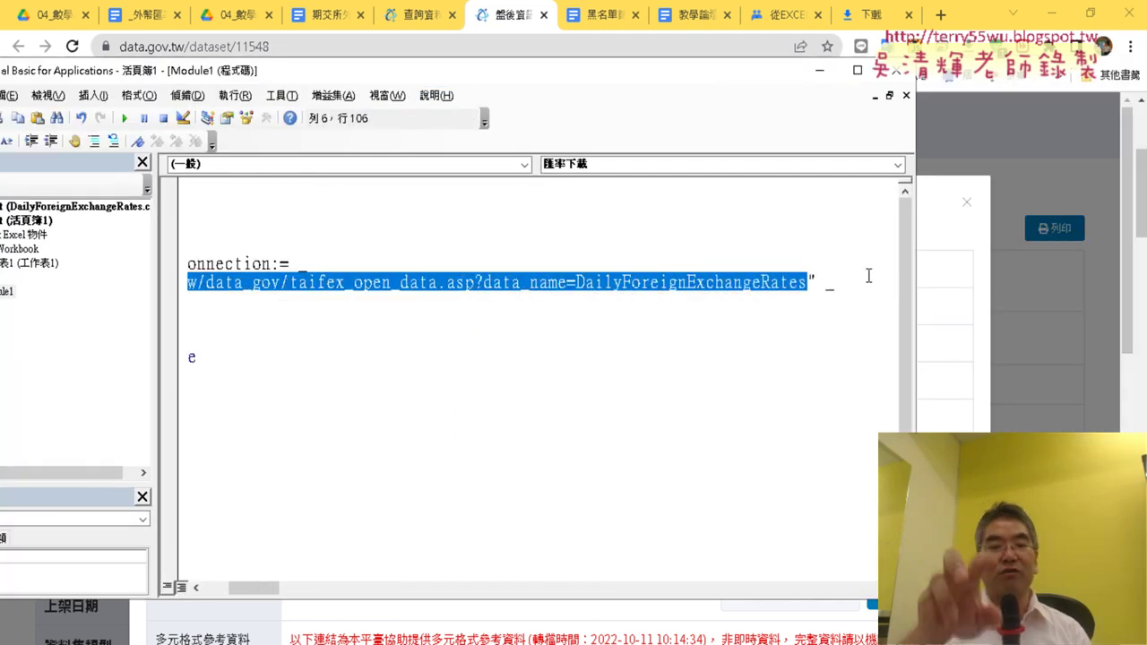
pyautogui.hotkey('ctrl', 'v')
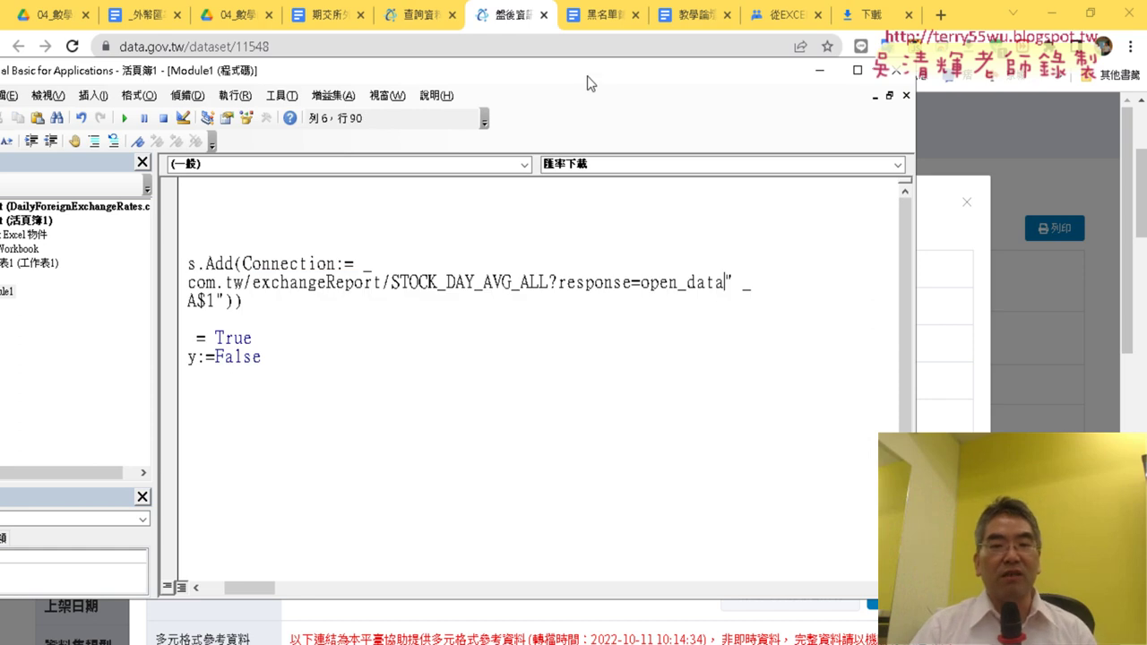
# Move the editor back and select the dataset's UTF-8 encoding value on data.gov.tw
pyautogui.moveTo(588, 75); pyautogui.dragTo(799, 79)
pyautogui.moveTo(459, 593); pyautogui.dragTo(437, 593)
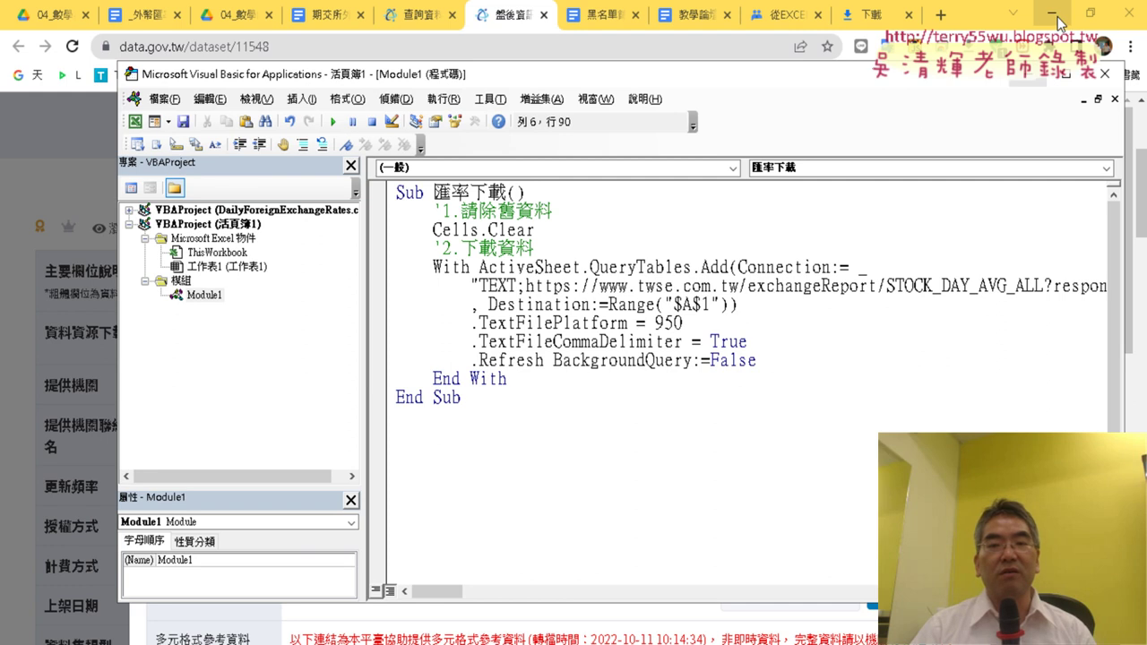
pyautogui.click(507, 13)
pyautogui.moveTo(350, 343); pyautogui.dragTo(151, 343)
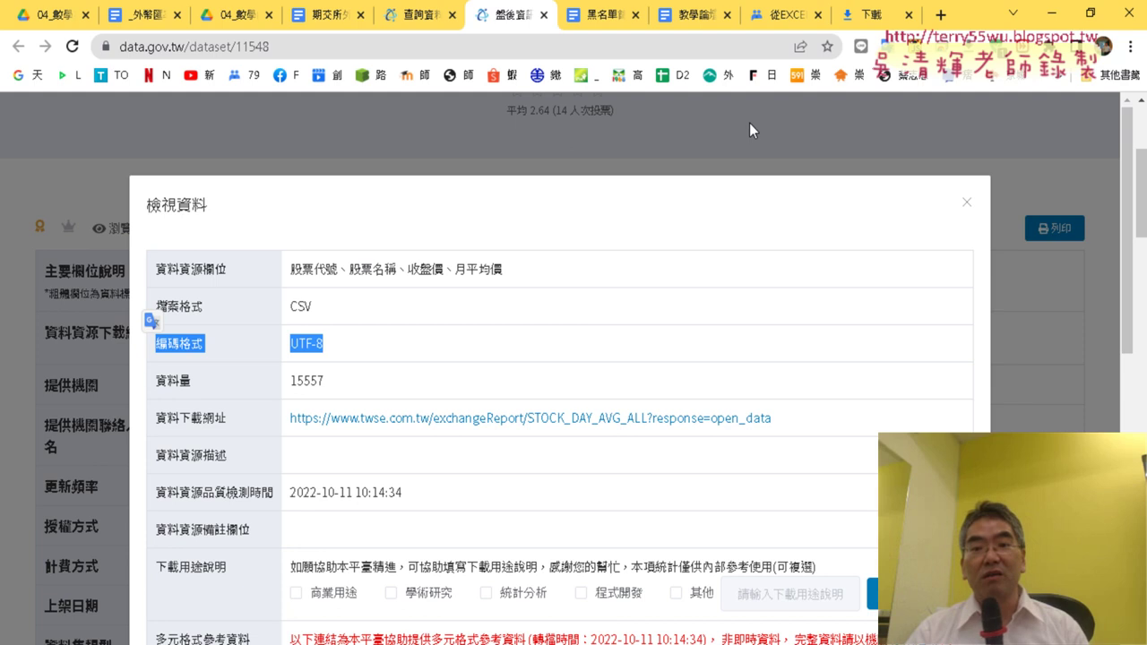
# Run the 匯率下載 macro, loading TWSE stock codes like 50, 51 and 6203 into 工作表1
pyautogui.click(1052, 13)
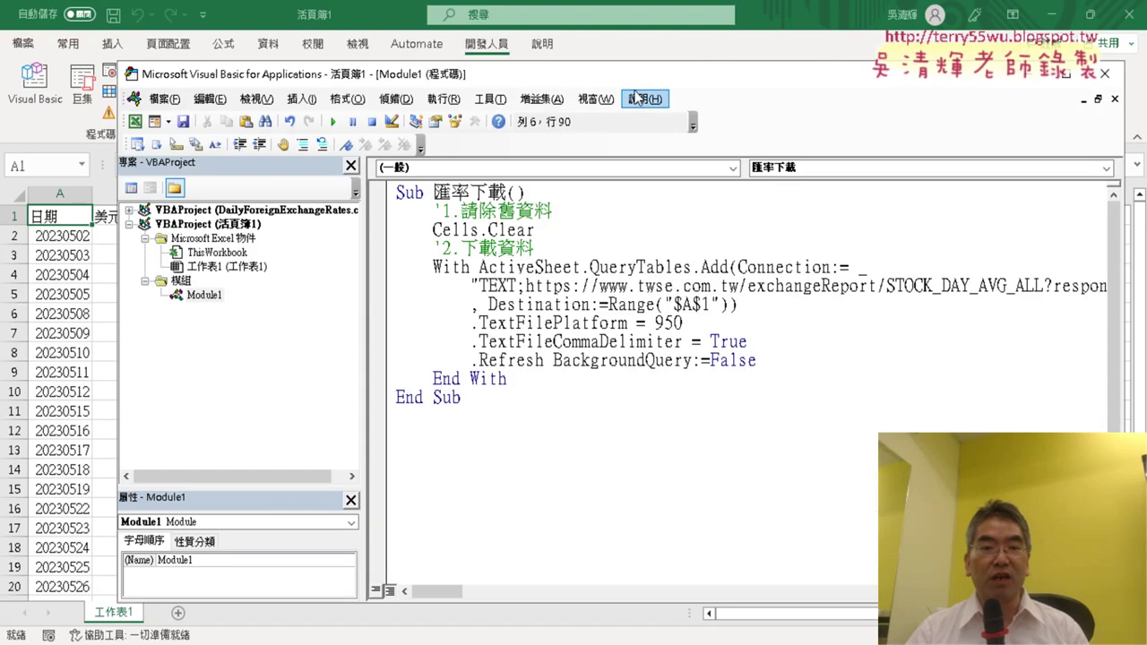
pyautogui.moveTo(628, 73); pyautogui.dragTo(782, 65)
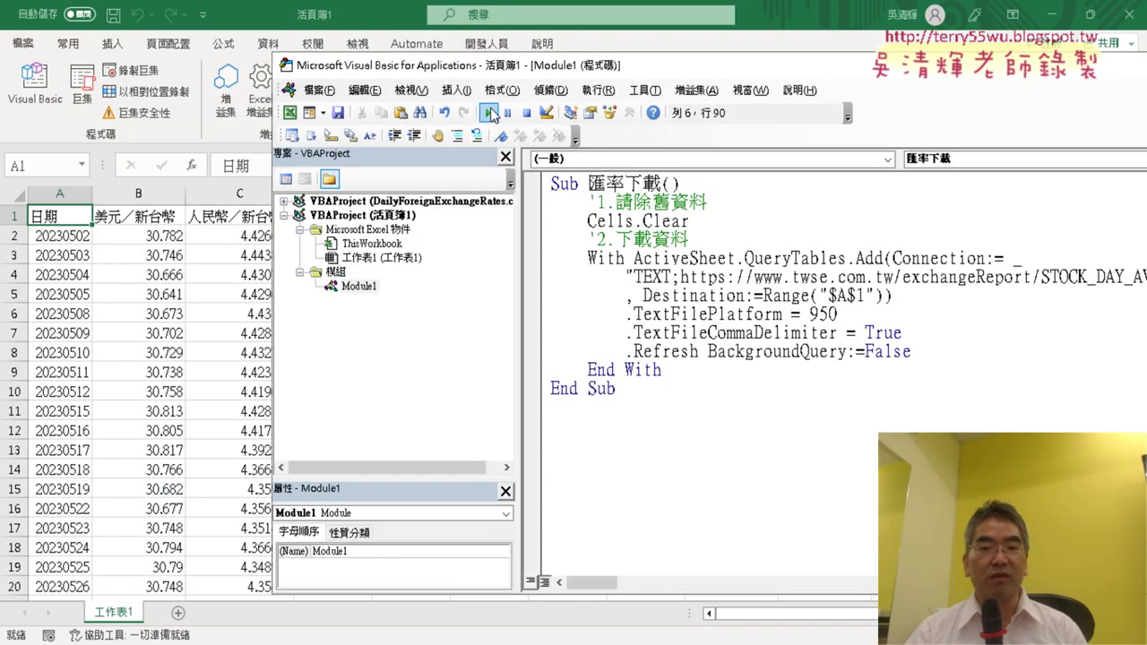
pyautogui.click(489, 112)
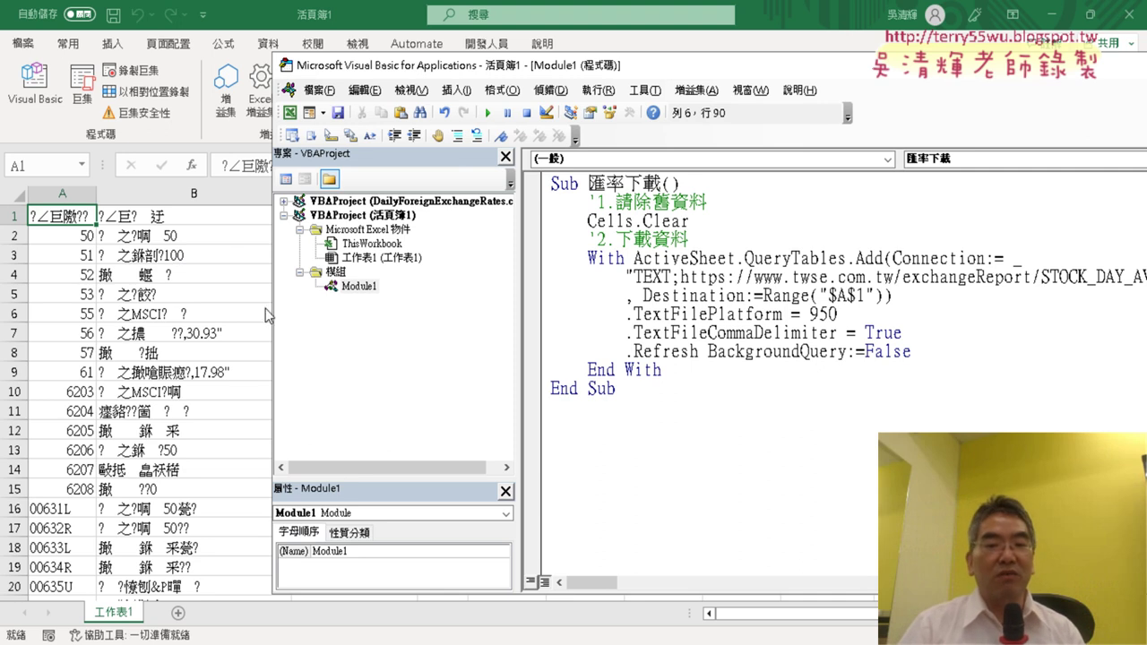
# Change .TextFilePlatform from 950 to 65001, rerun the macro, and check 工作表1's readable stock names
pyautogui.moveTo(837, 314); pyautogui.dragTo(808, 312)
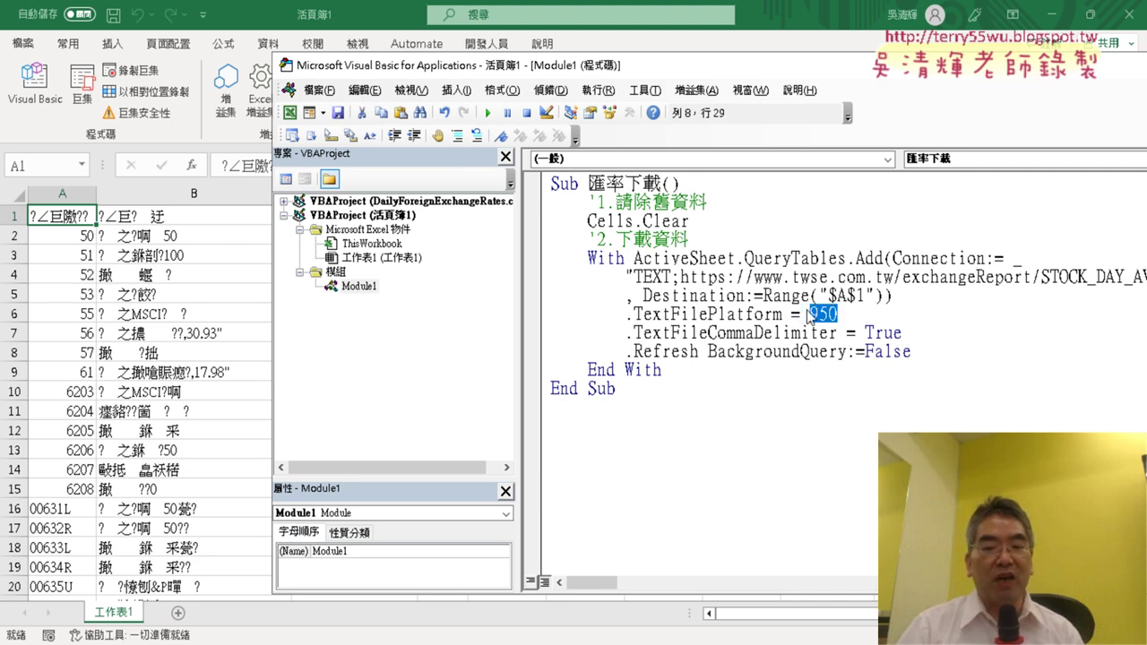
pyautogui.write('6')
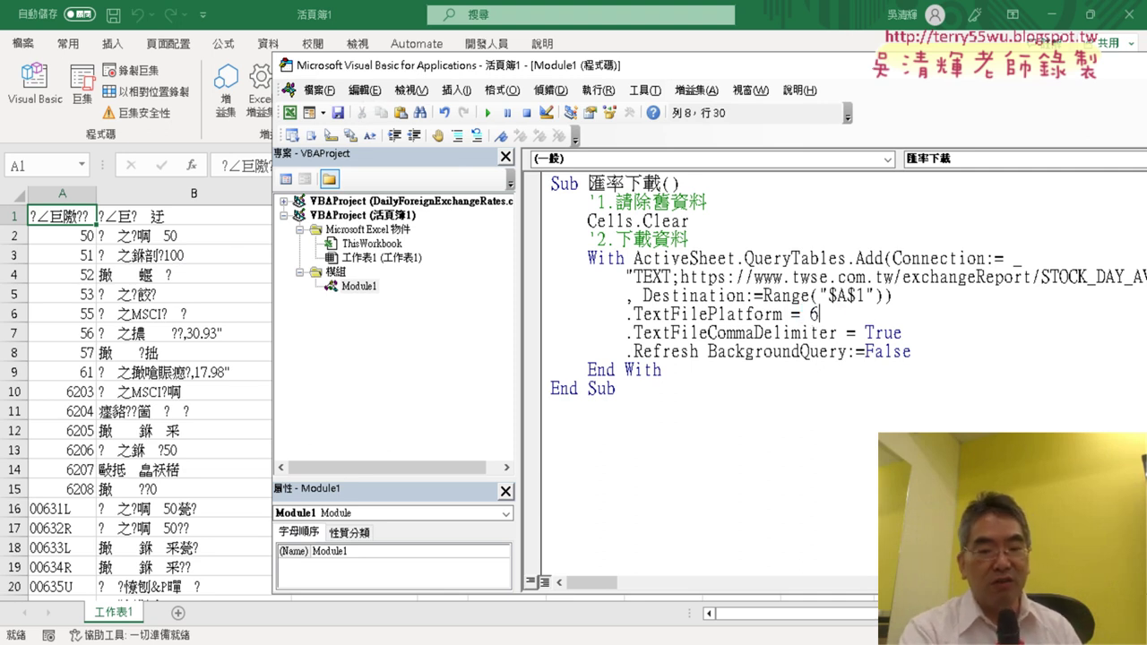
pyautogui.write('500')
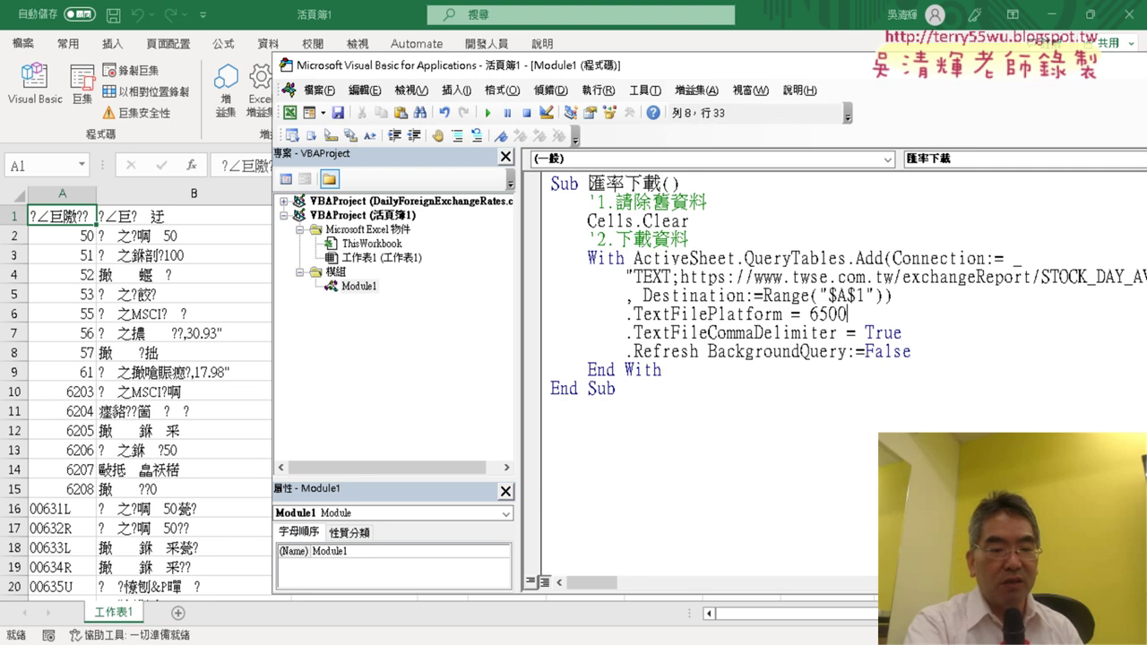
pyautogui.write('1')
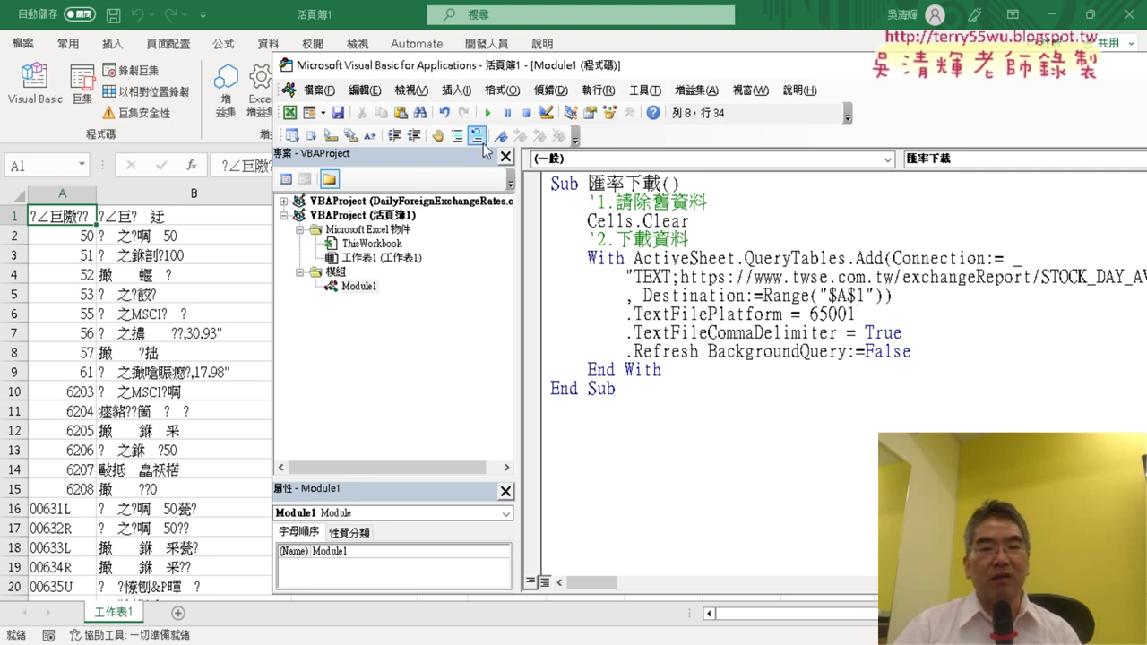
pyautogui.click(488, 113)
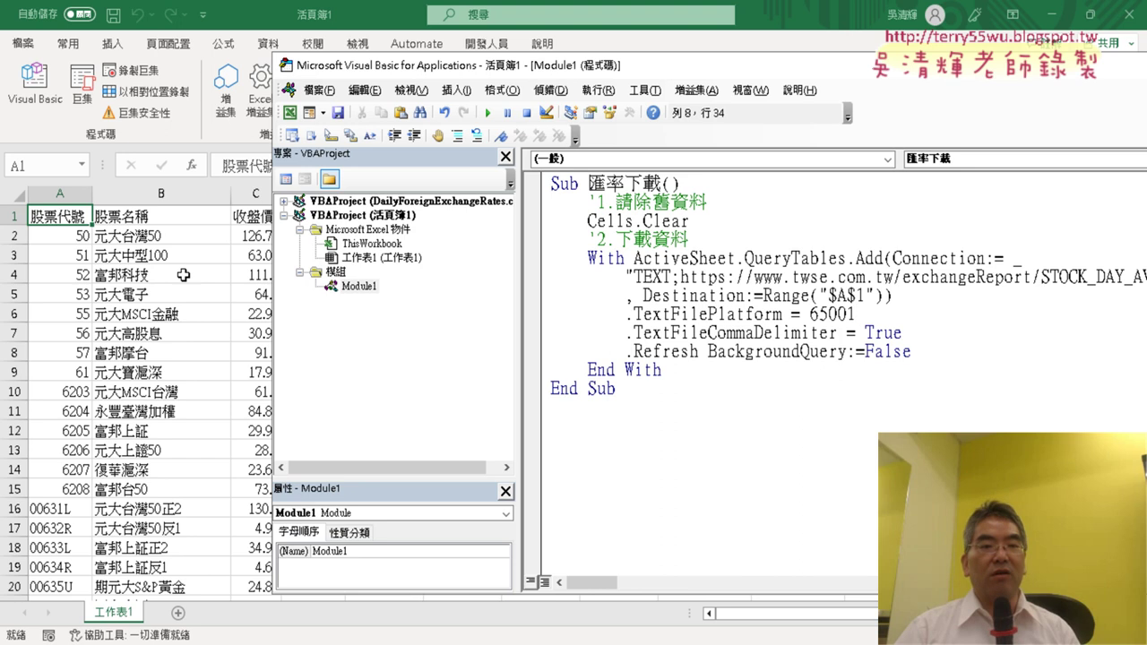
pyautogui.click(139, 275)
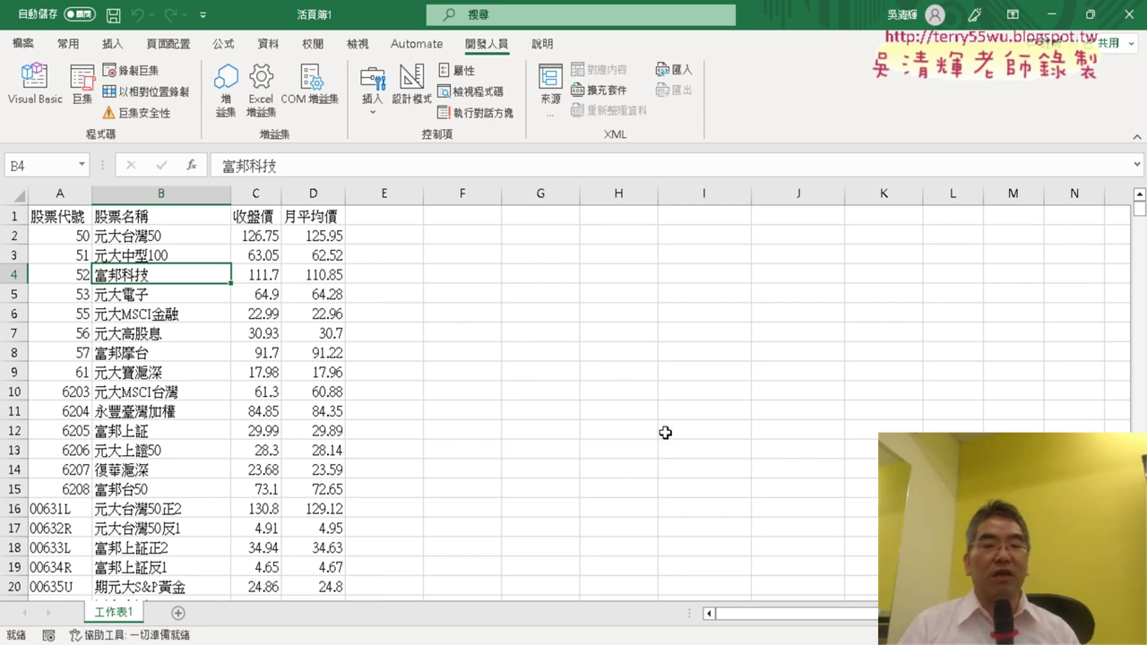
pyautogui.hotkey('alt', 'Tab')
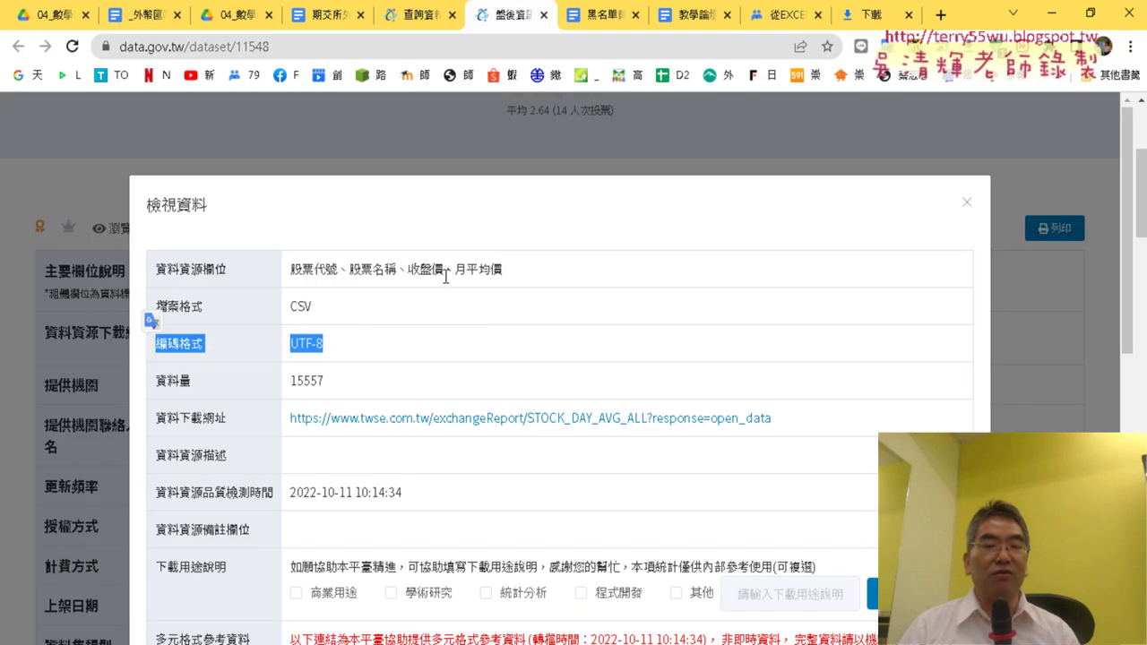
# Close the 檢視資料 dialog to show the full dataset 11548 page
pyautogui.click(967, 205)
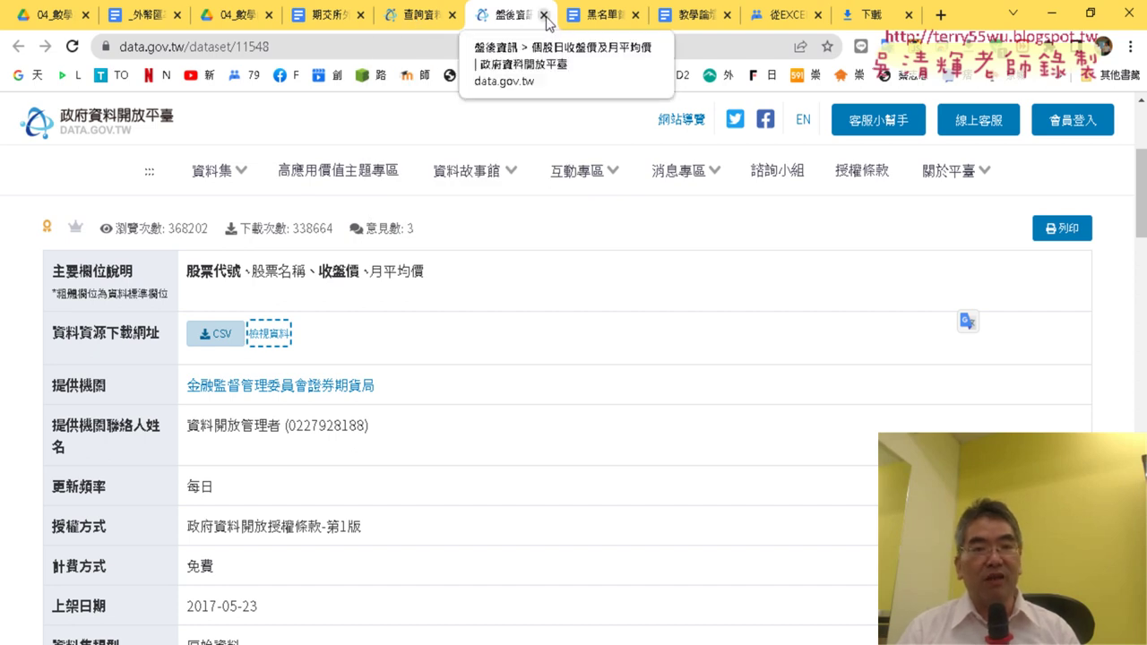
# Close the 盤後資訊 stock dataset tab and go to page 2 of the 查詢資料 results
pyautogui.click(544, 15)
pyautogui.scroll(-1, 606, 332)
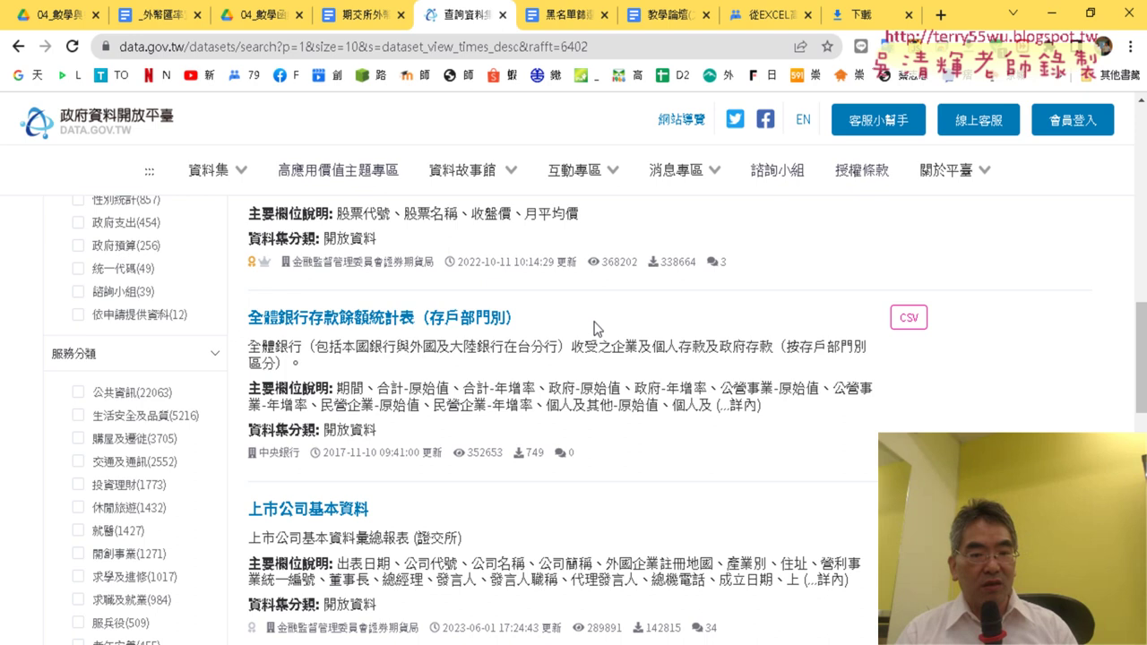
pyautogui.scroll(-2, 602, 330)
pyautogui.scroll(-2, 602, 329)
pyautogui.scroll(-2, 603, 330)
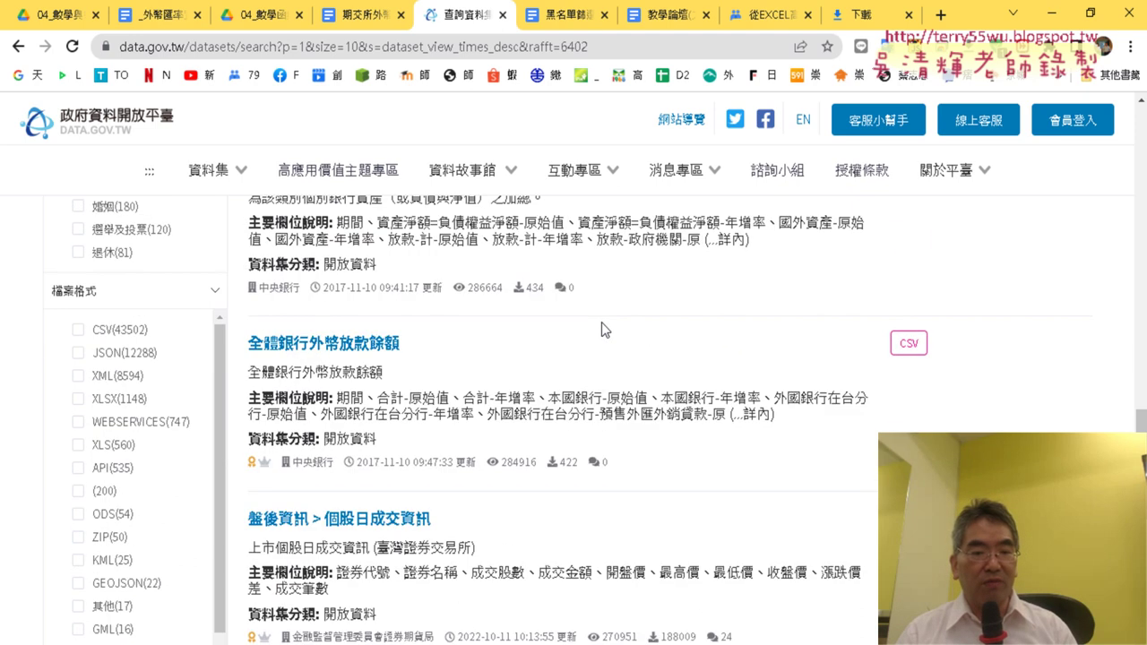
pyautogui.scroll(-2, 604, 329)
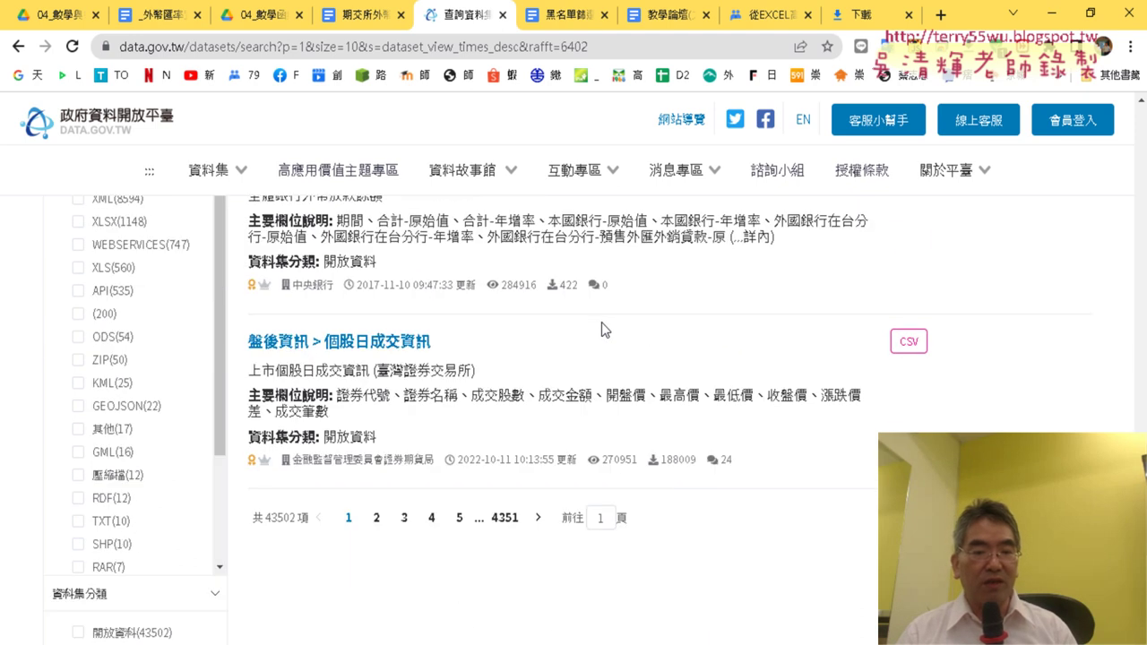
pyautogui.click(377, 517)
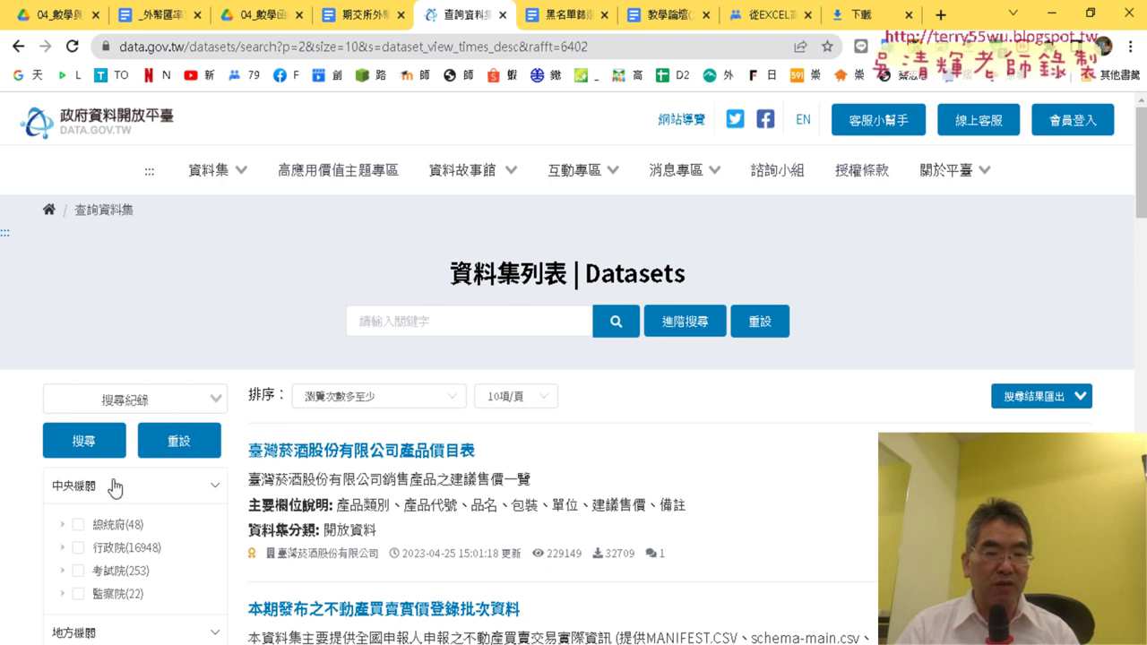
# Filter the dataset results to the 投資理財 category under 服務分類
pyautogui.scroll(-2, 210, 485)
pyautogui.scroll(-3, 235, 461)
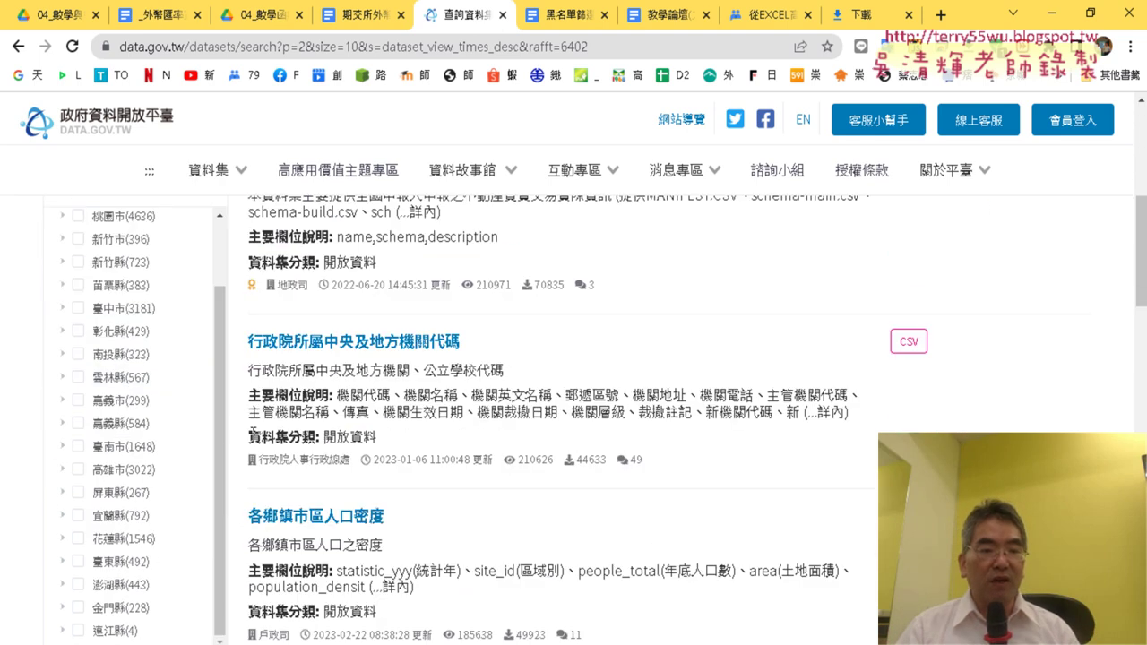
pyautogui.scroll(-3, 230, 444)
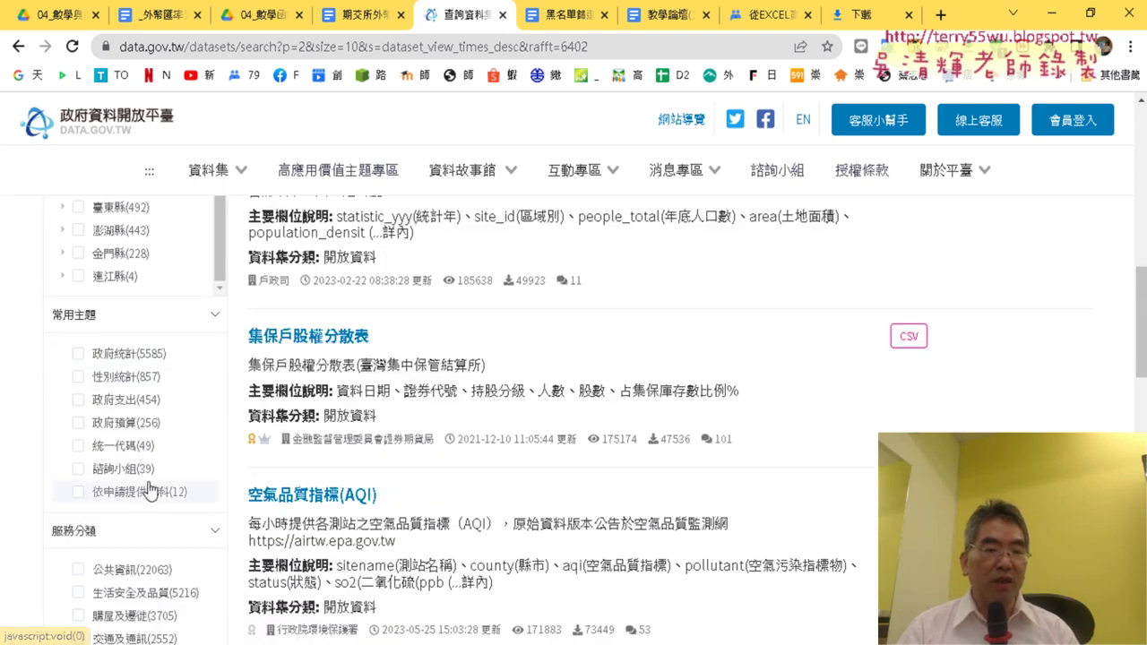
pyautogui.scroll(-2, 175, 443)
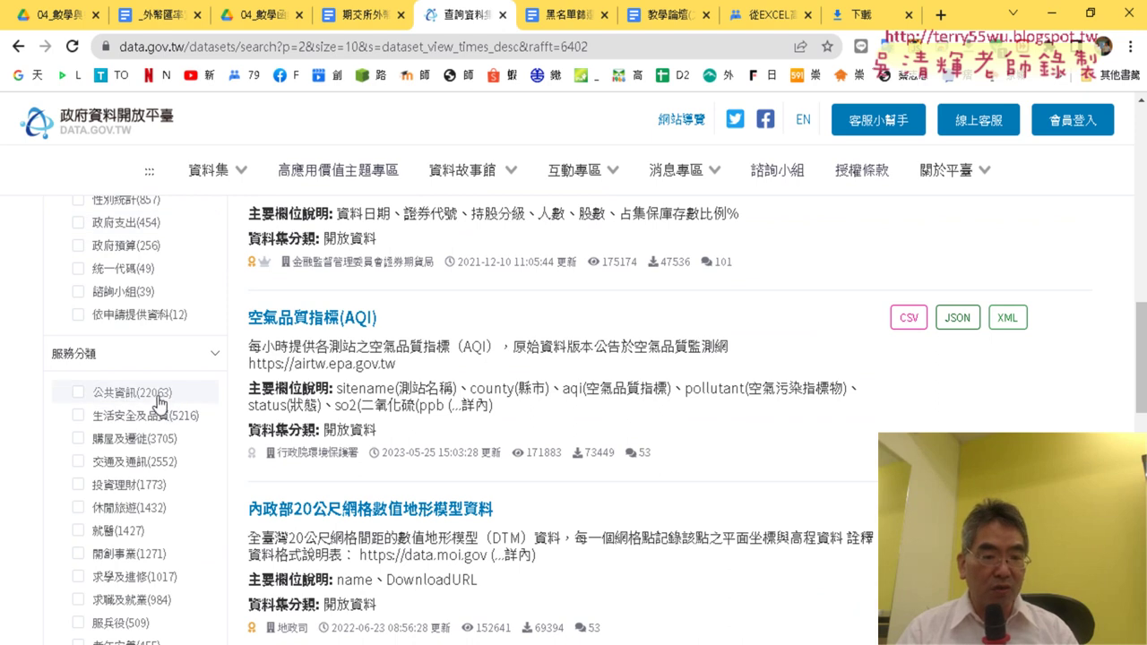
pyautogui.click(139, 488)
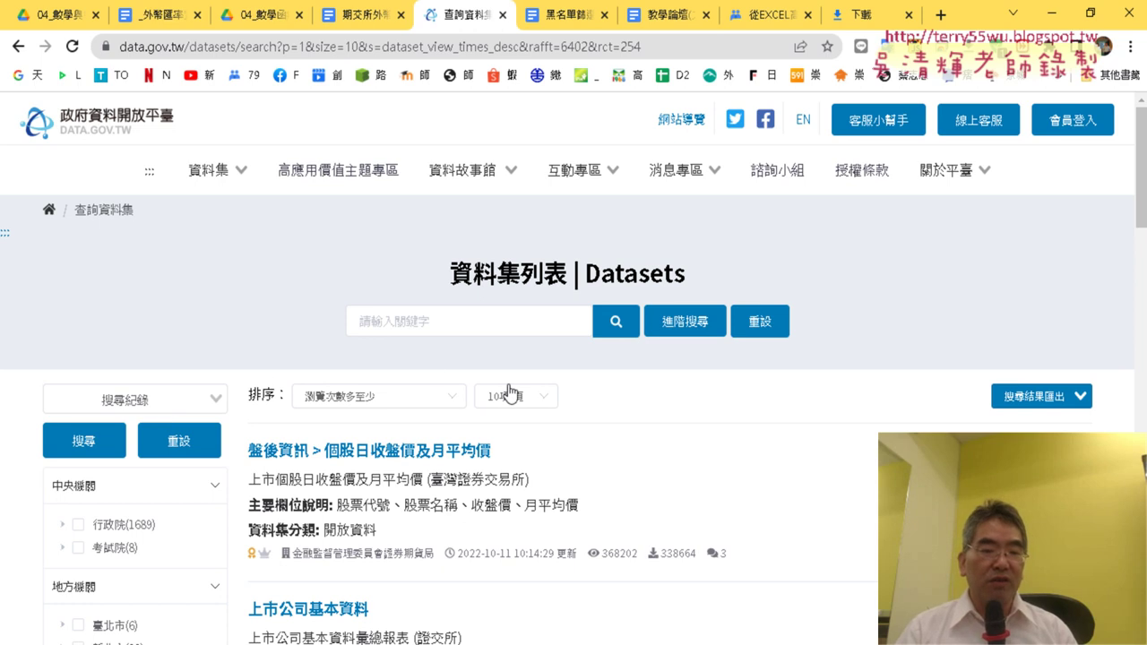
pyautogui.scroll(-2, 628, 385)
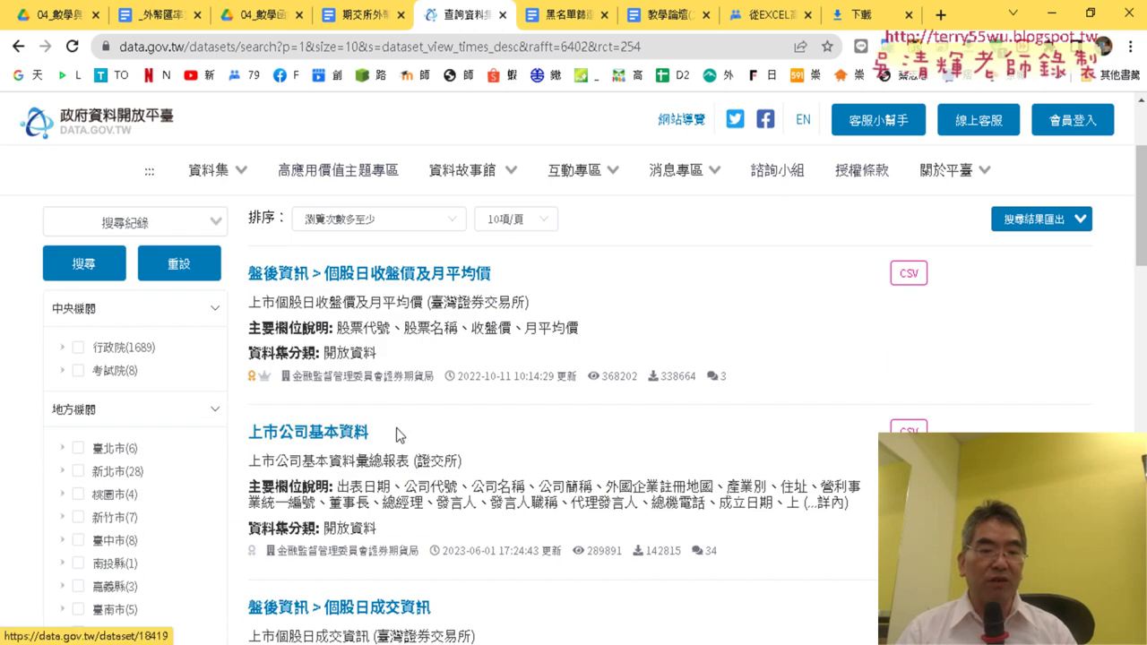
pyautogui.scroll(-2, 394, 435)
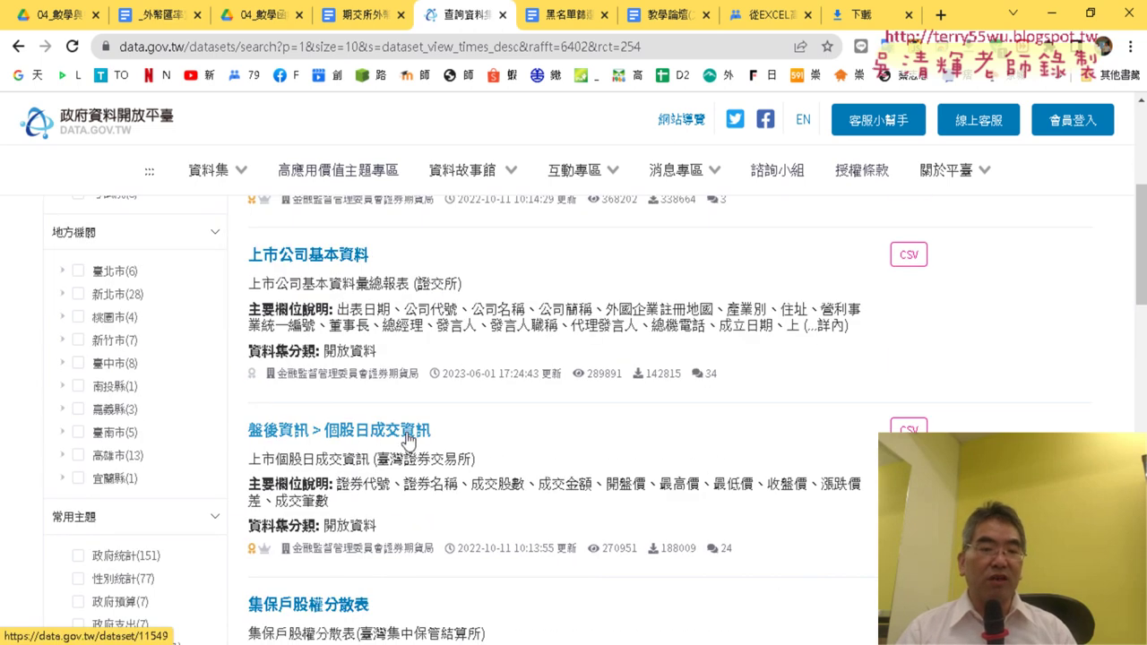
pyautogui.scroll(-2, 406, 440)
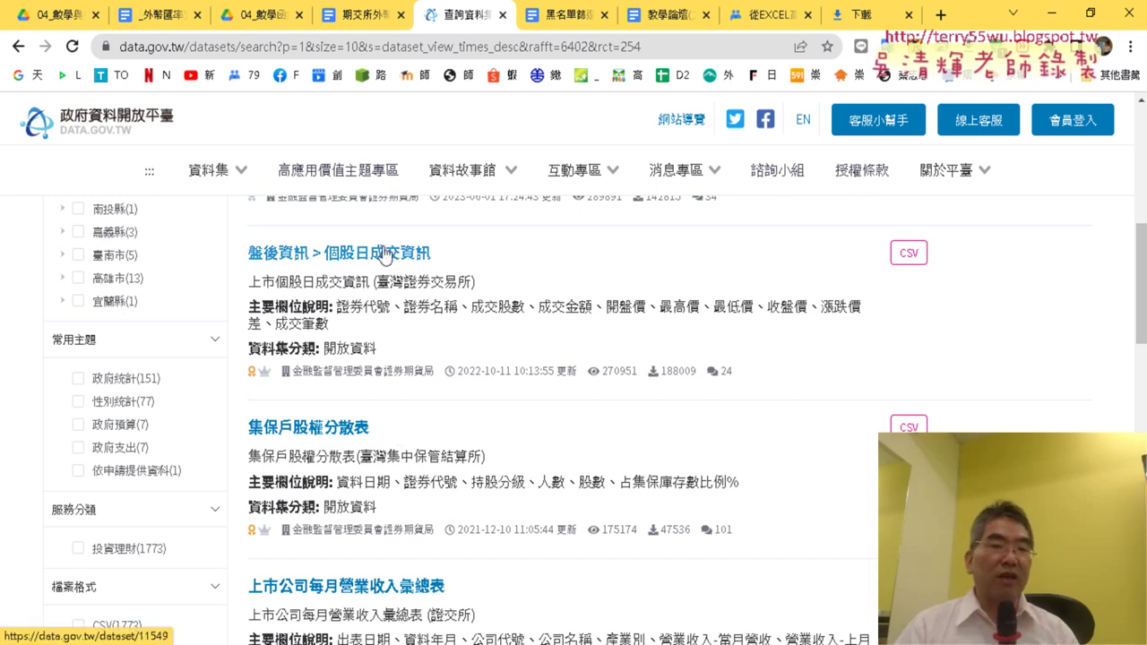
# In the 期交所外幣匯率歷史(POST) doc, select the macro from 'Sub 匯率下載()' to 'End Sub'
pyautogui.click(355, 25)
pyautogui.scroll(2, 366, 251)
pyautogui.scroll(3, 408, 295)
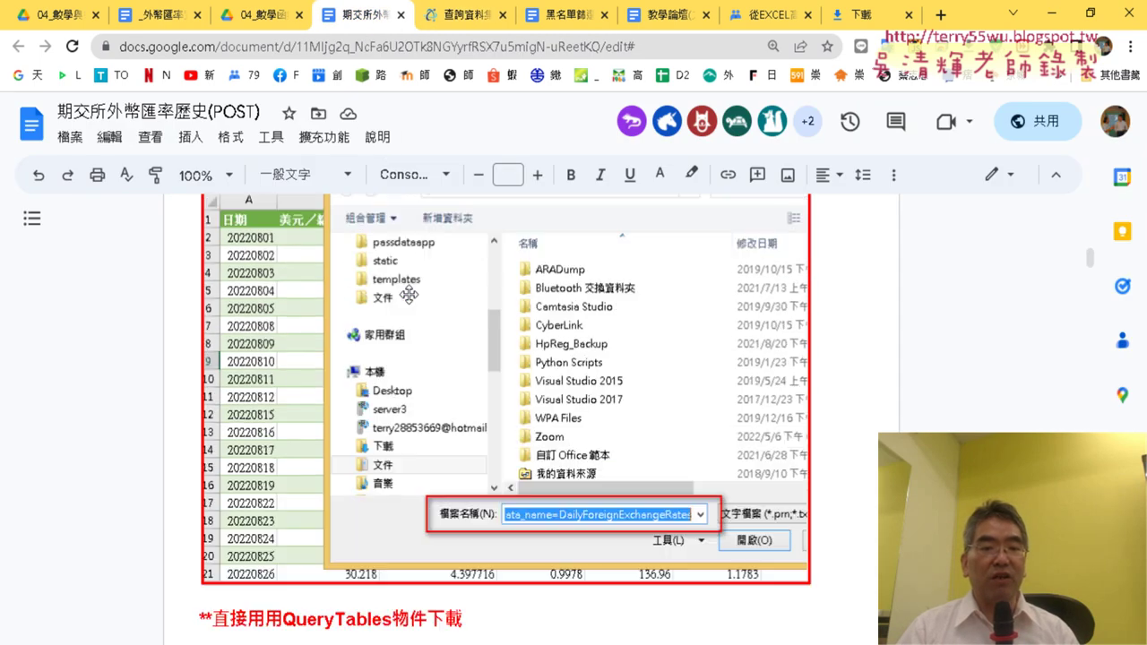
pyautogui.scroll(2, 409, 295)
pyautogui.scroll(-4, 408, 295)
pyautogui.scroll(-1, 409, 295)
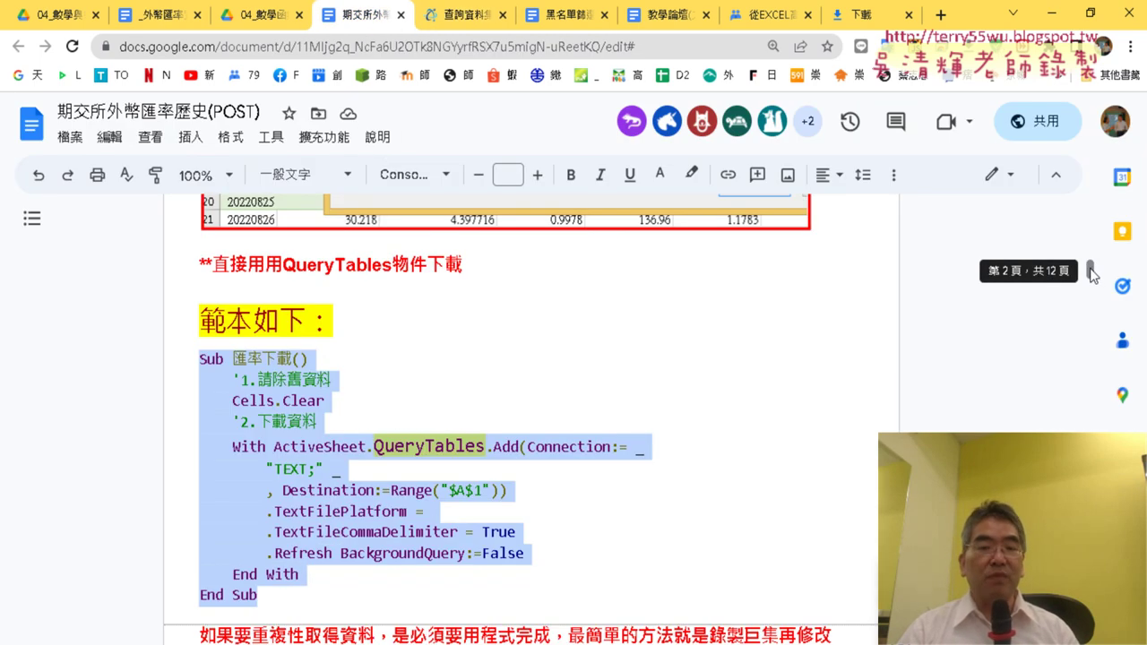
pyautogui.scroll(-1, 324, 282)
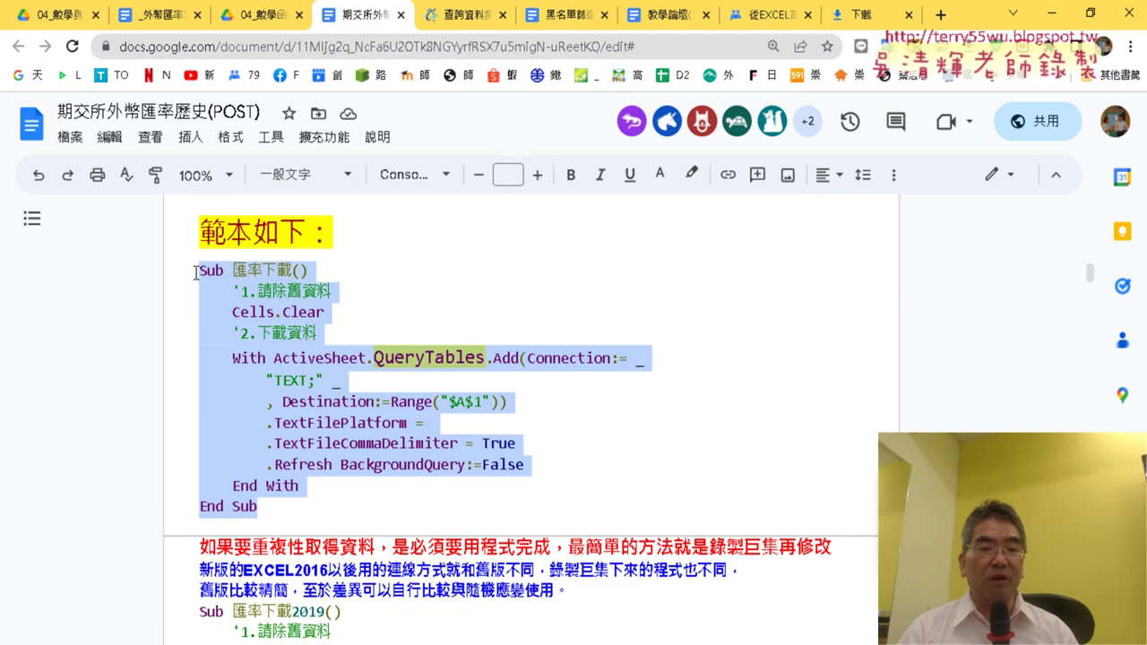
pyautogui.moveTo(195, 273); pyautogui.dragTo(388, 498)
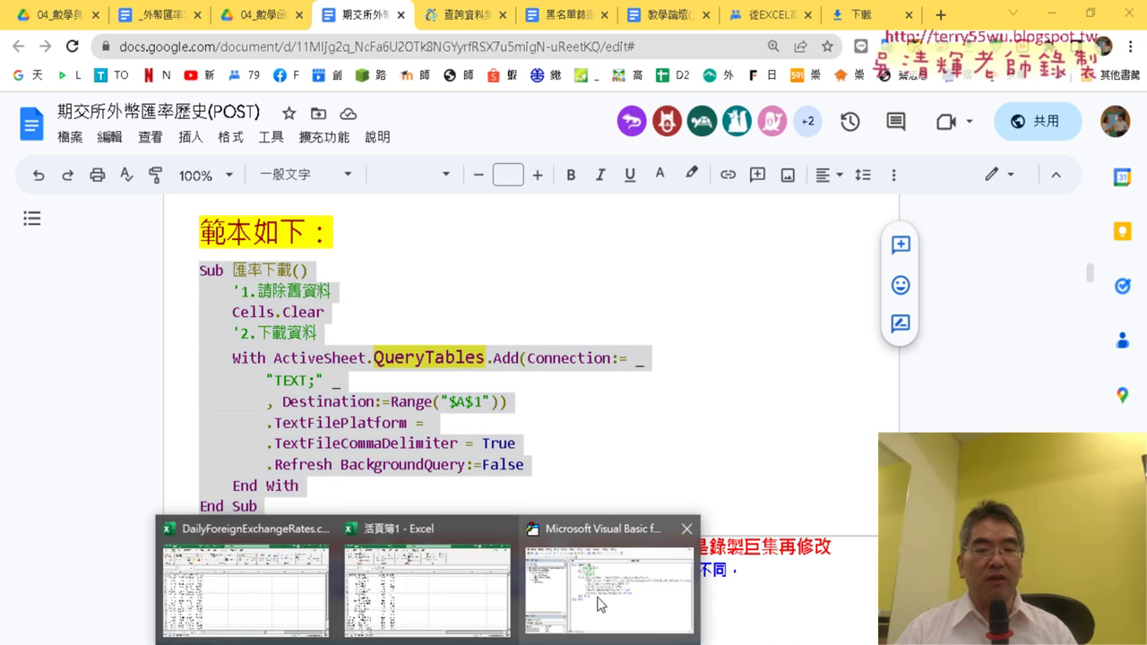
pyautogui.click(602, 610)
pyautogui.rightClick(351, 275)
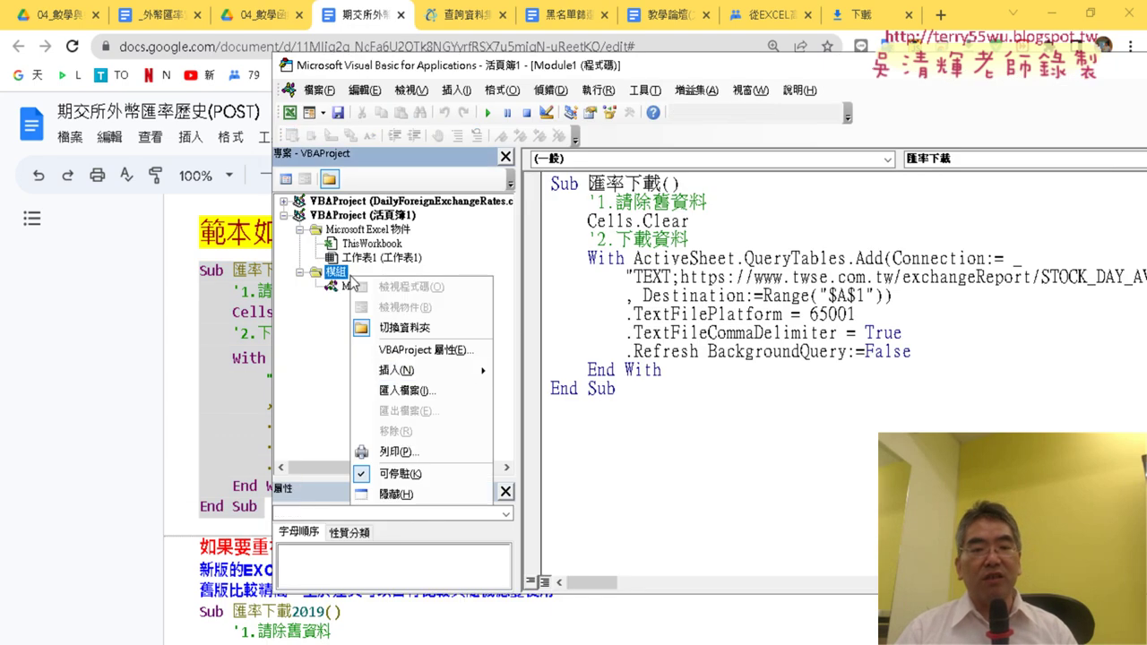
pyautogui.moveTo(484, 371)
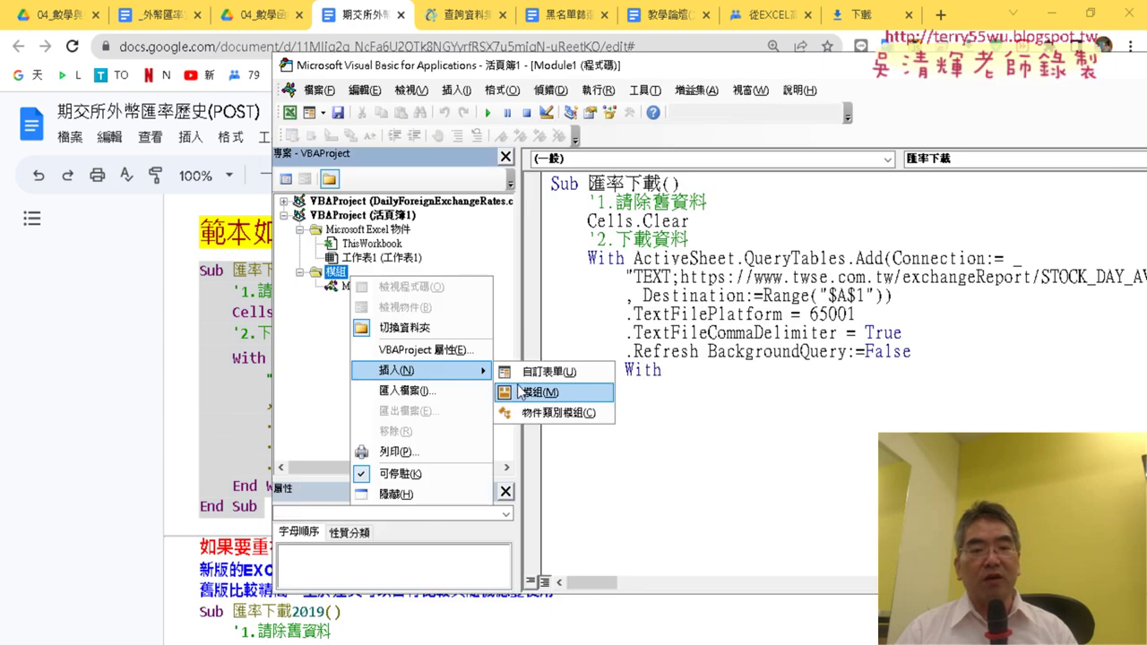
pyautogui.click(767, 361)
pyautogui.moveTo(712, 392)
pyautogui.mouseDown()
pyautogui.moveTo(543, 240)
pyautogui.moveTo(525, 175)
pyautogui.mouseUp()
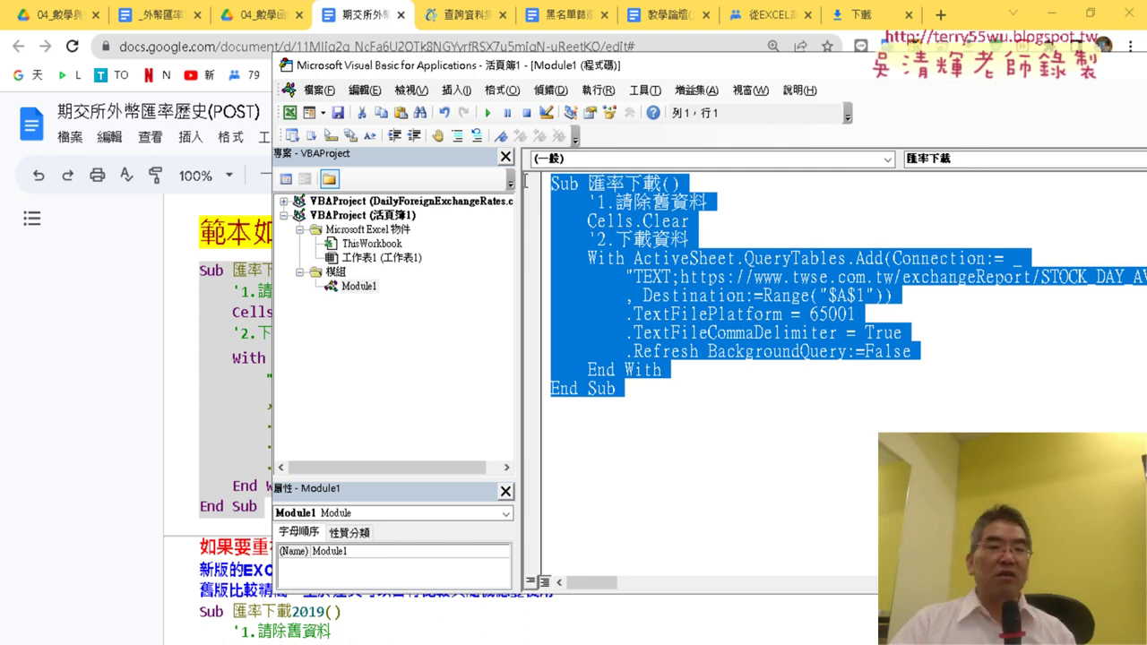
pyautogui.click(234, 380)
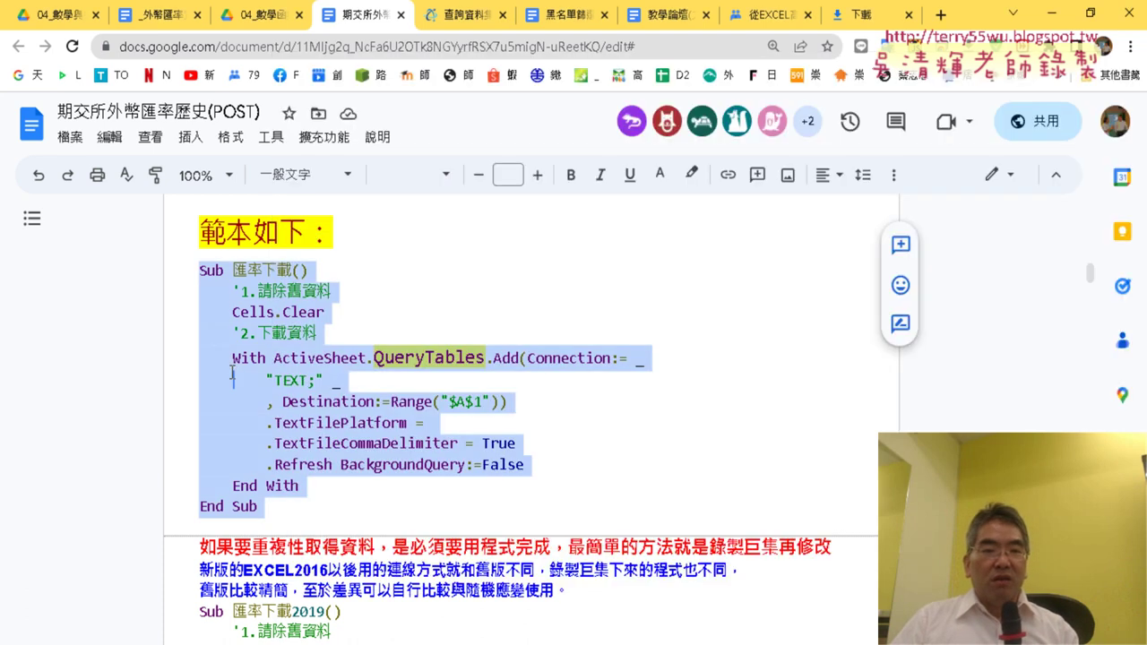
# Go back two pages to the unfiltered page 1 results sorted by most views
pyautogui.click(473, 20)
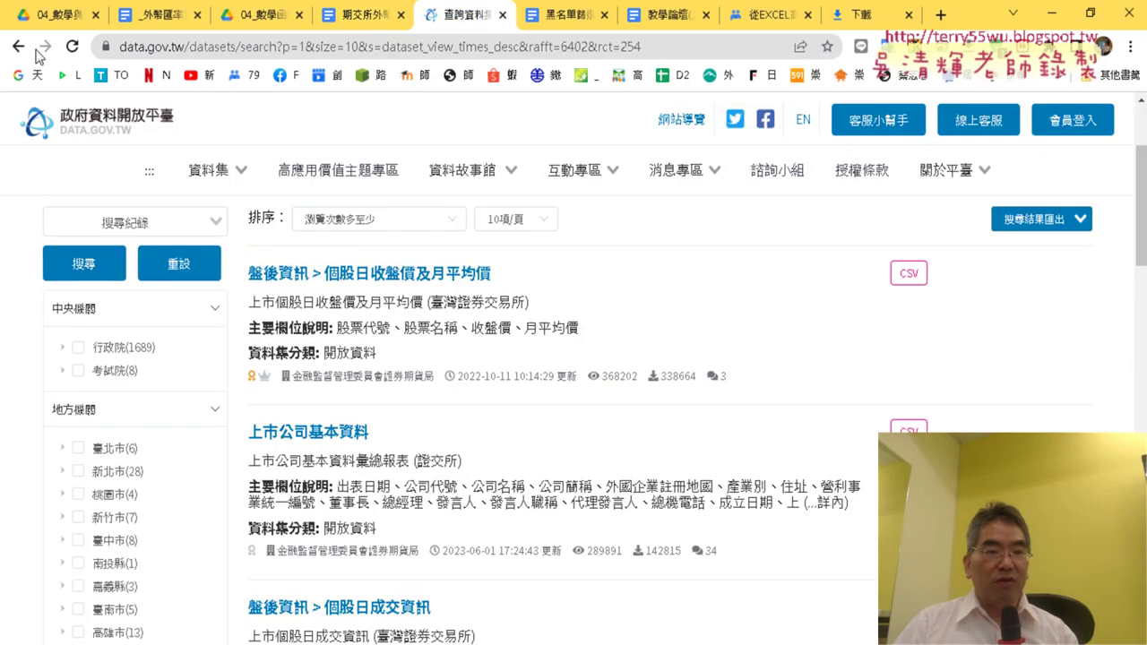
pyautogui.click(17, 47)
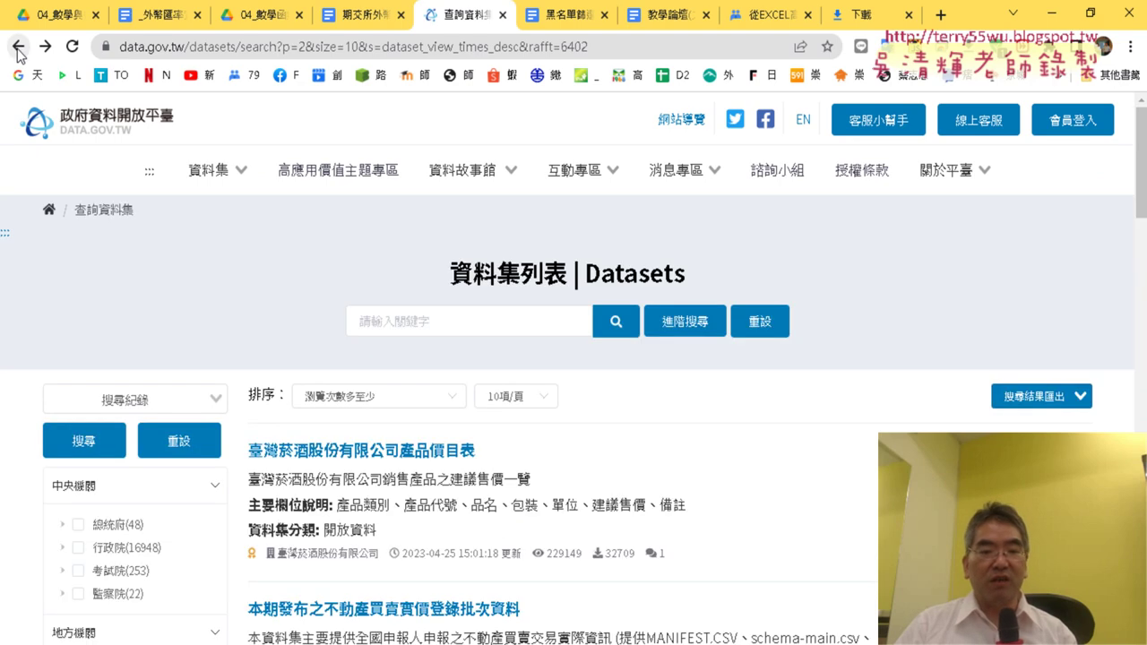
pyautogui.click(17, 47)
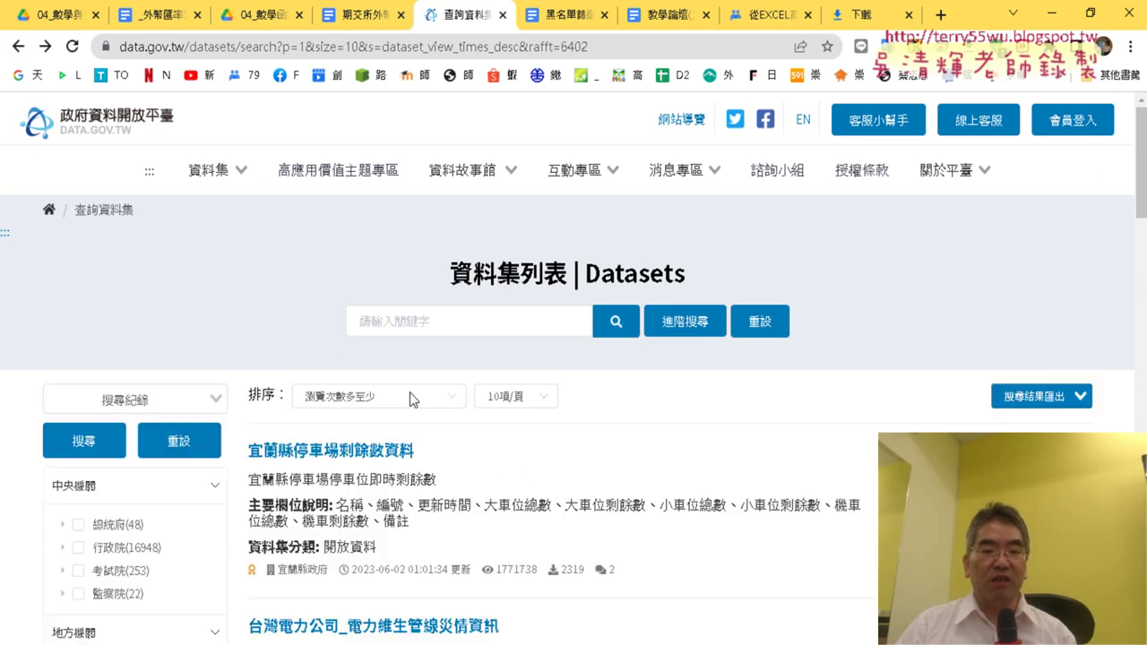
# Open the 台灣電力公司_電力維生管線災情資訊 dataset and preview then close its 檢視資料 view
pyautogui.scroll(-2, 397, 417)
pyautogui.click(409, 452)
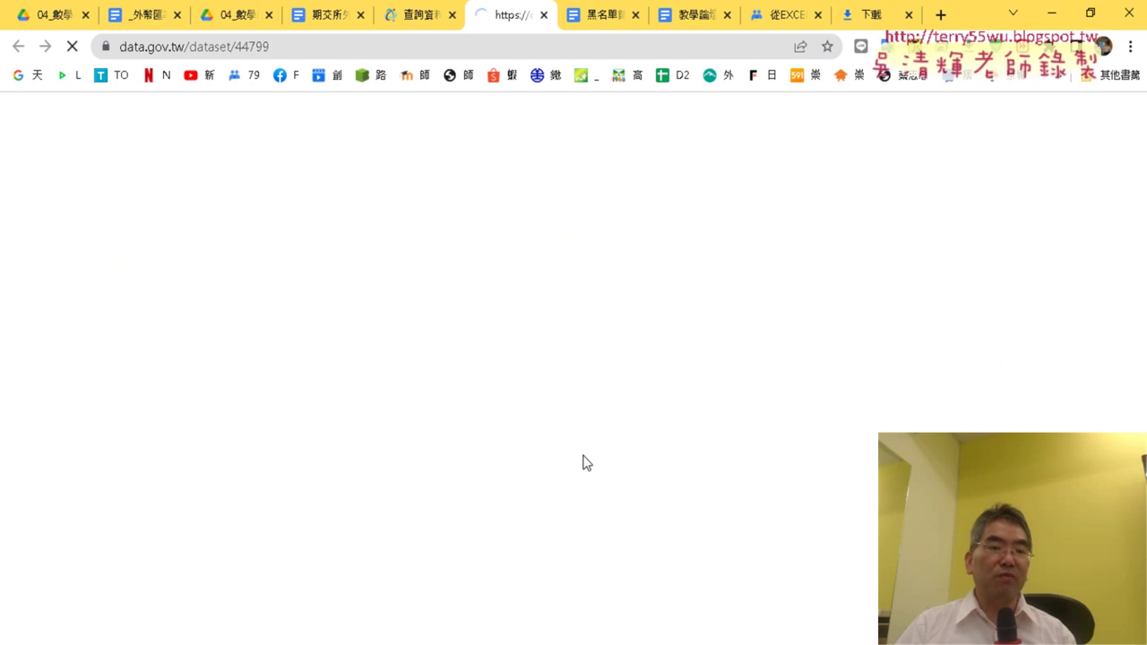
pyautogui.scroll(-3, 583, 454)
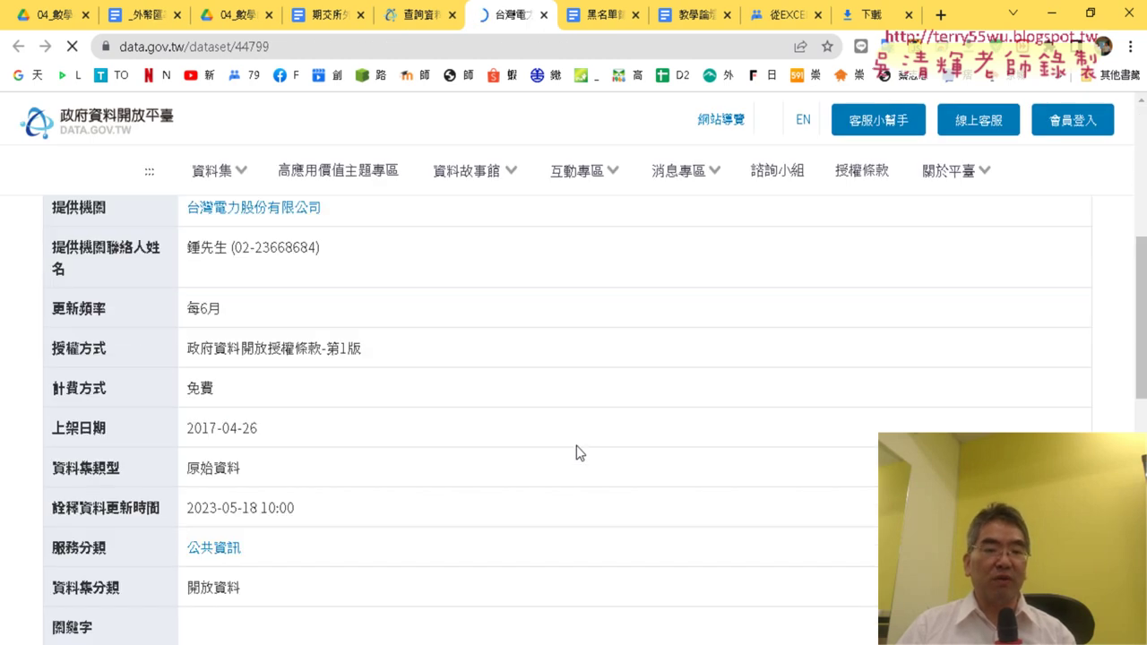
pyautogui.scroll(2, 366, 397)
pyautogui.click(279, 336)
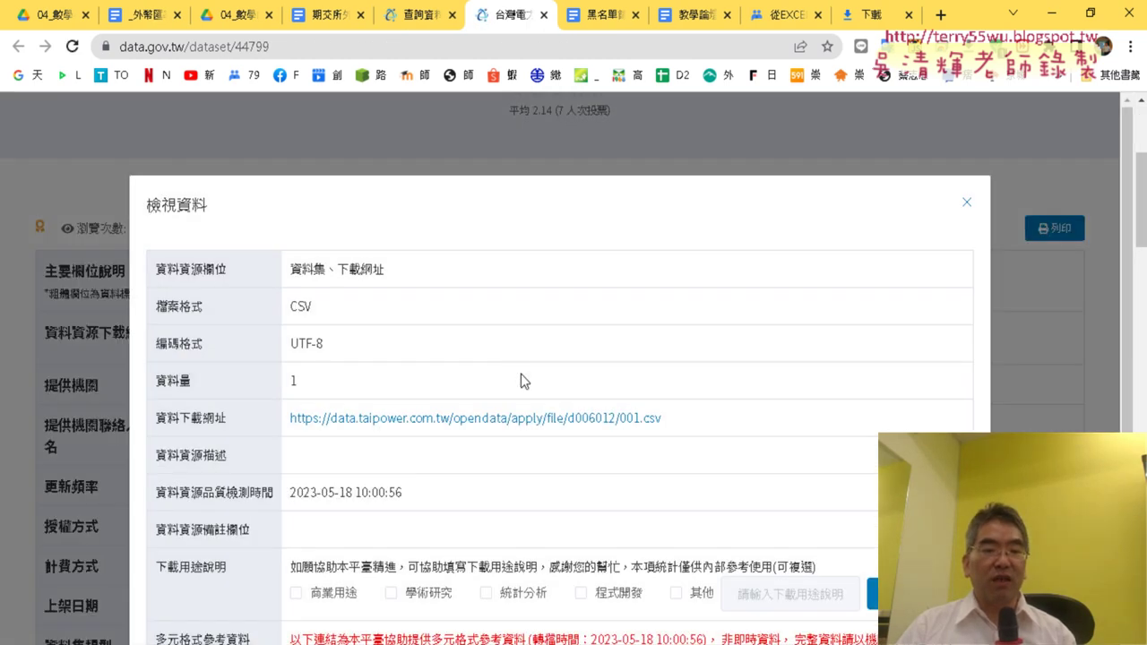
pyautogui.scroll(-3, 524, 382)
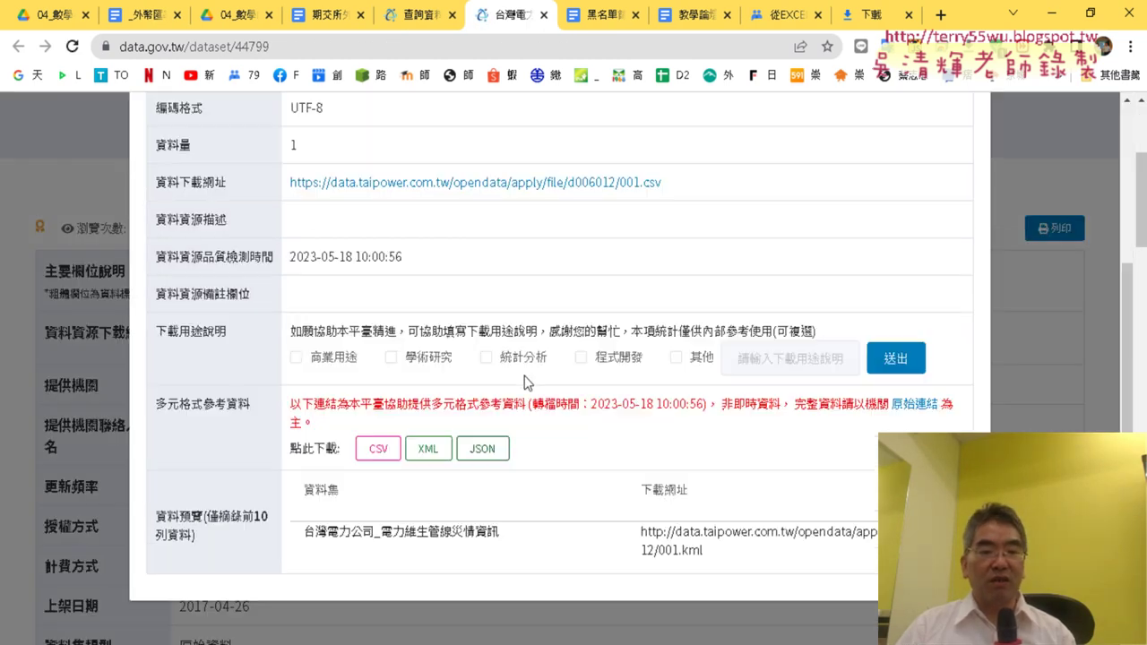
pyautogui.click(1022, 253)
# Scroll through the Taipower dataset page to review its details
pyautogui.scroll(-2, 579, 316)
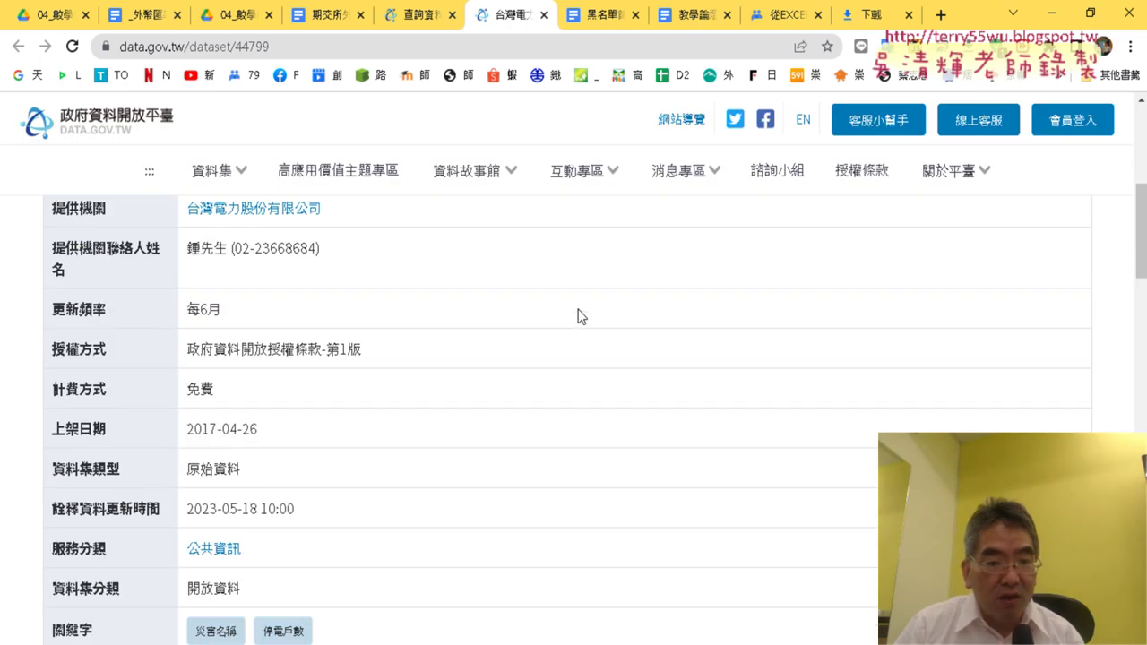
pyautogui.scroll(-3, 578, 315)
pyautogui.scroll(-3, 578, 315)
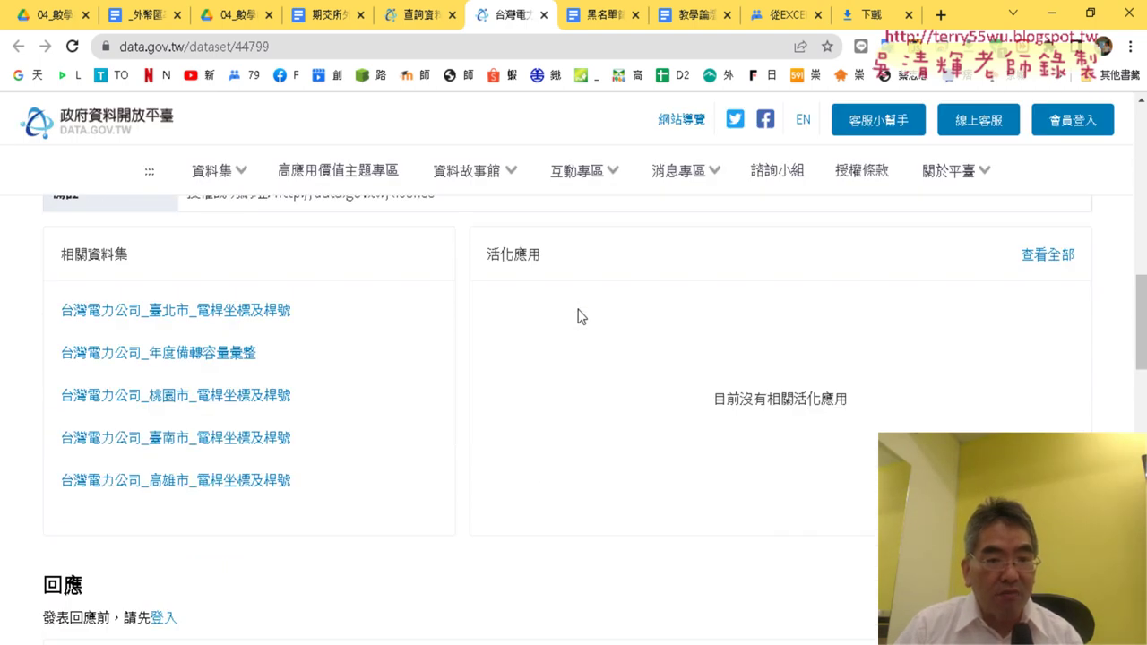
pyautogui.scroll(3, 335, 333)
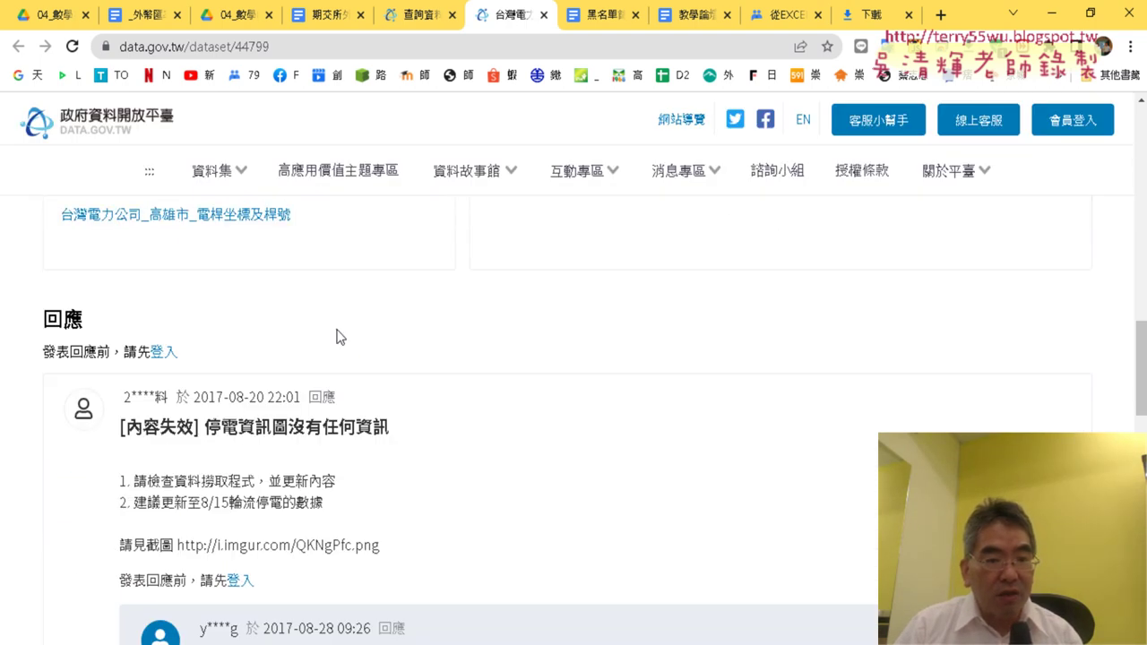
pyautogui.scroll(5, 340, 336)
pyautogui.scroll(4, 340, 336)
pyautogui.scroll(-1, 340, 336)
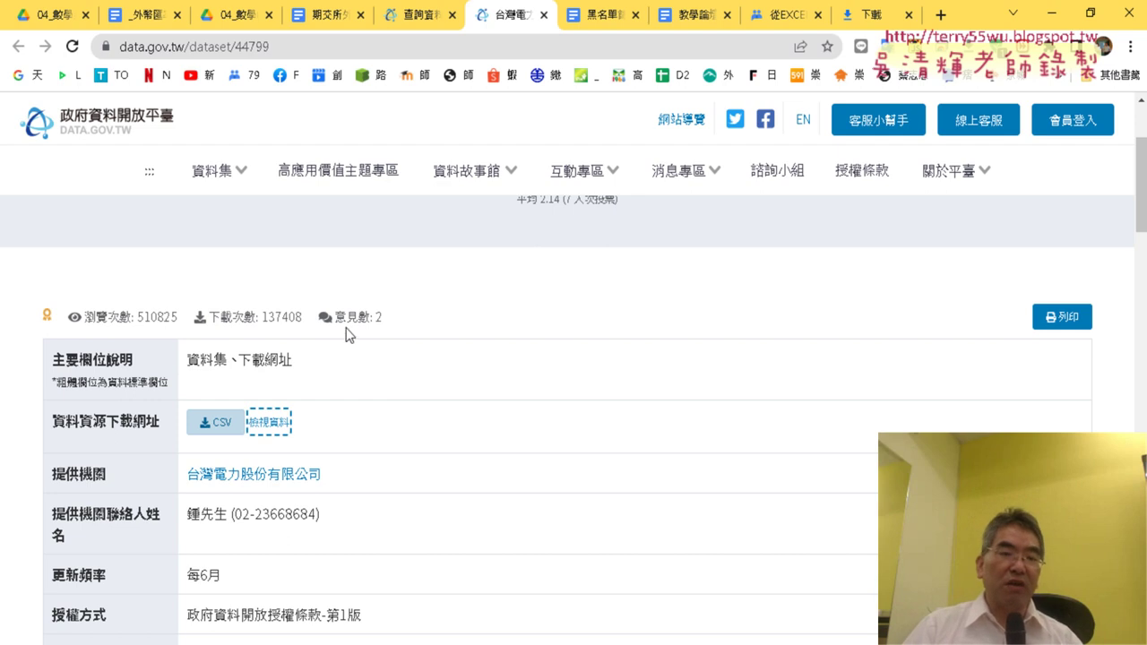
# Close the Taipower dataset tab and bring the 活頁簿1 workbook forward
pyautogui.click(544, 15)
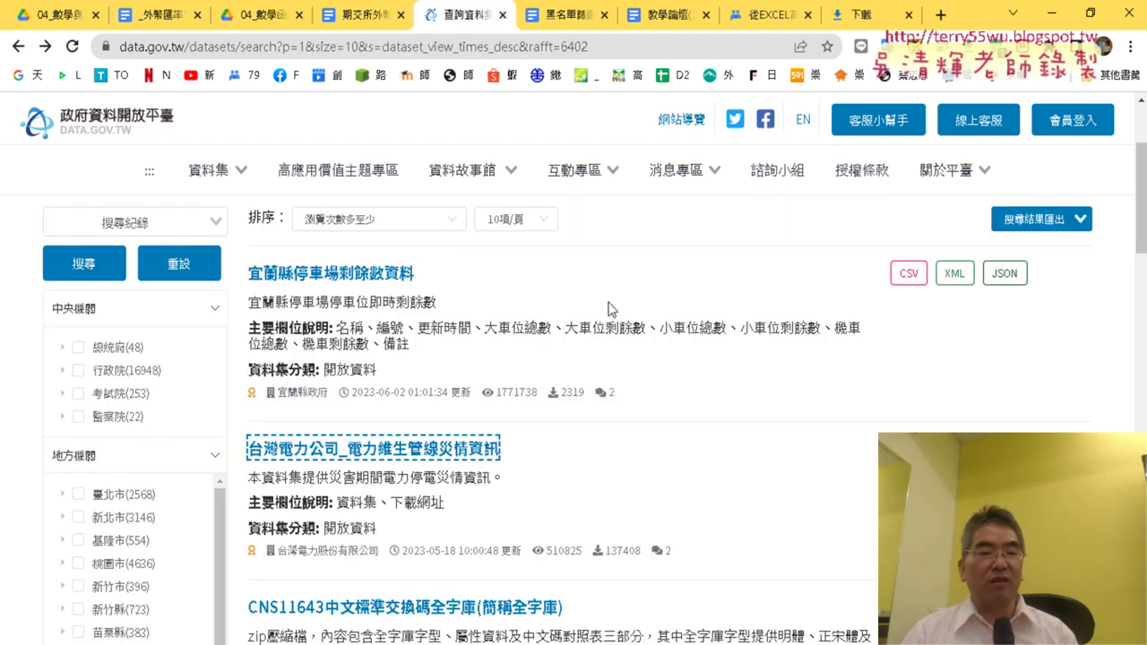
pyautogui.scroll(-3, 560, 327)
pyautogui.scroll(-1, 562, 326)
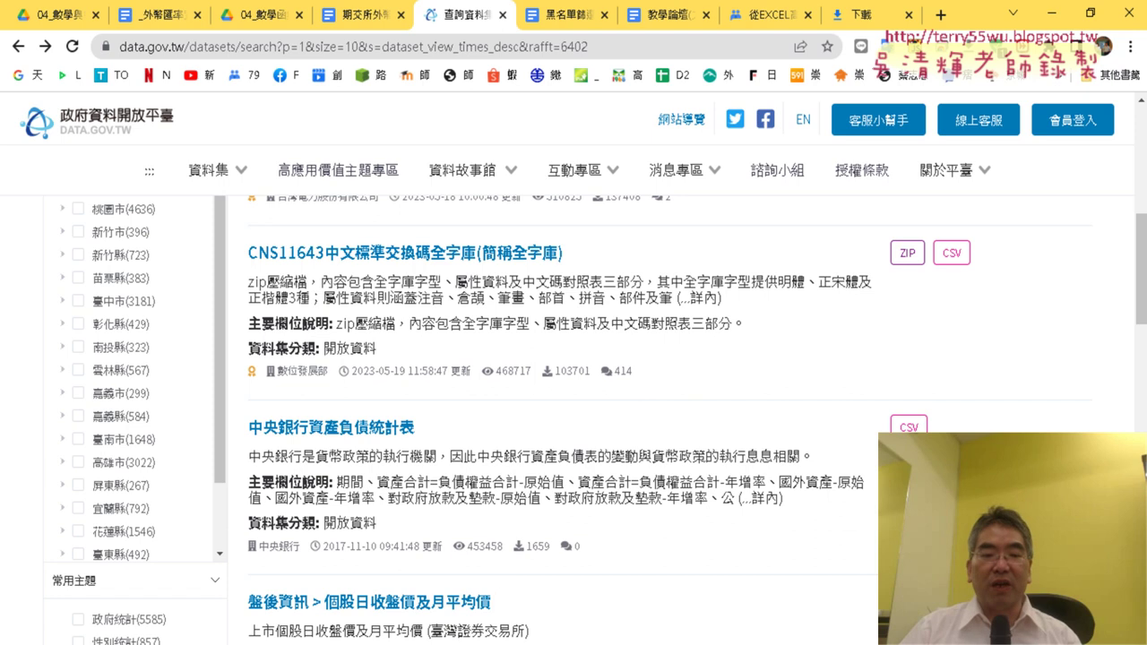
pyautogui.moveTo(430, 641)
pyautogui.click(433, 605)
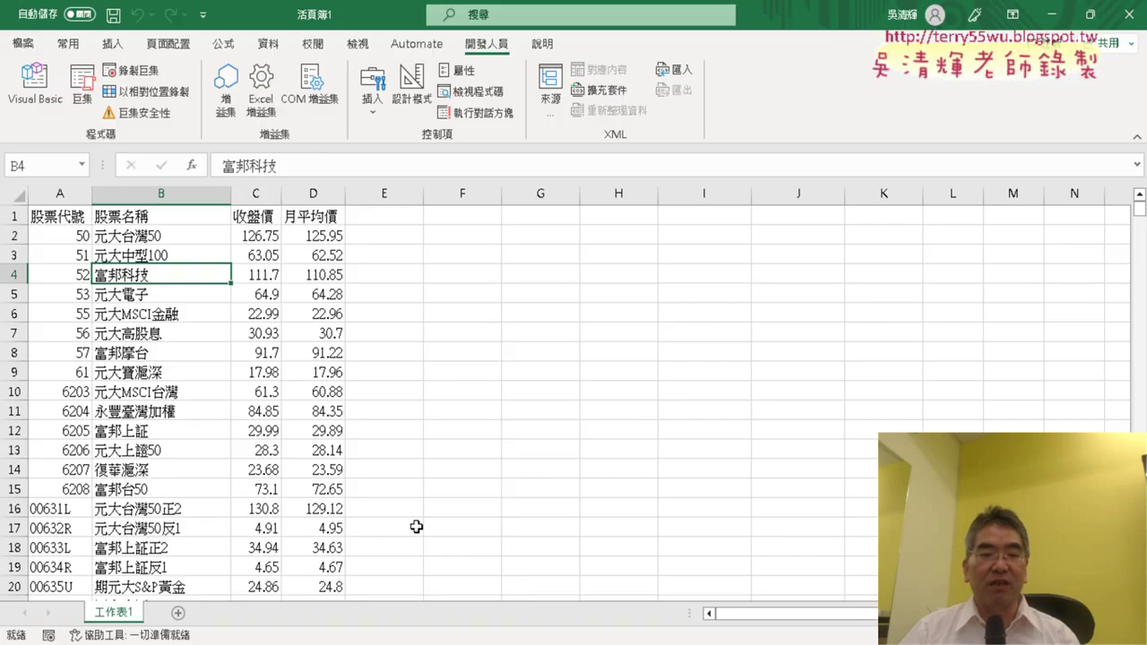
# Undo the macro edits to restore 950 encoding and the taifex exchange-rate URL, then run it
pyautogui.click(42, 96)
pyautogui.click(699, 350)
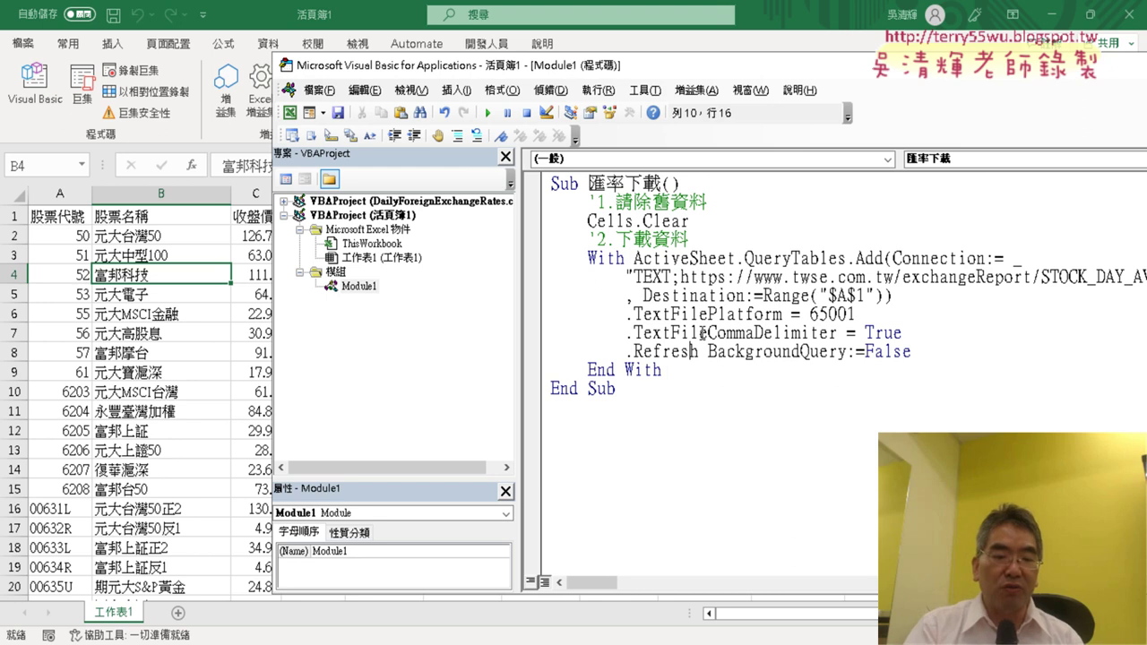
pyautogui.hotkey('ctrl', 'z')
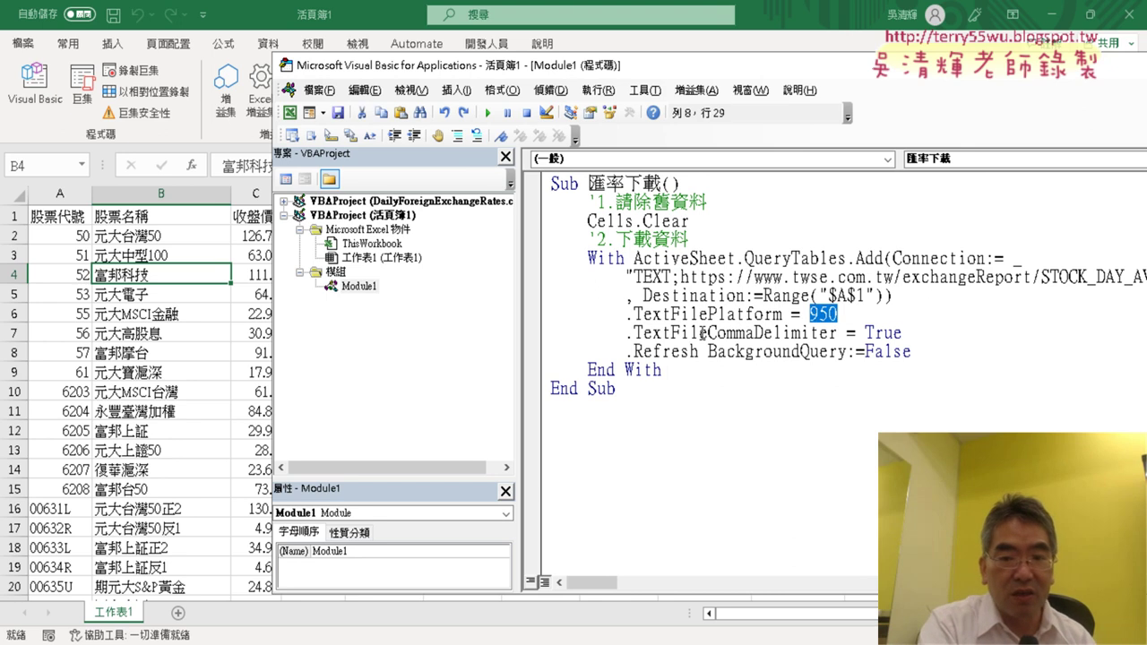
pyautogui.hotkey('ctrl', 'z')
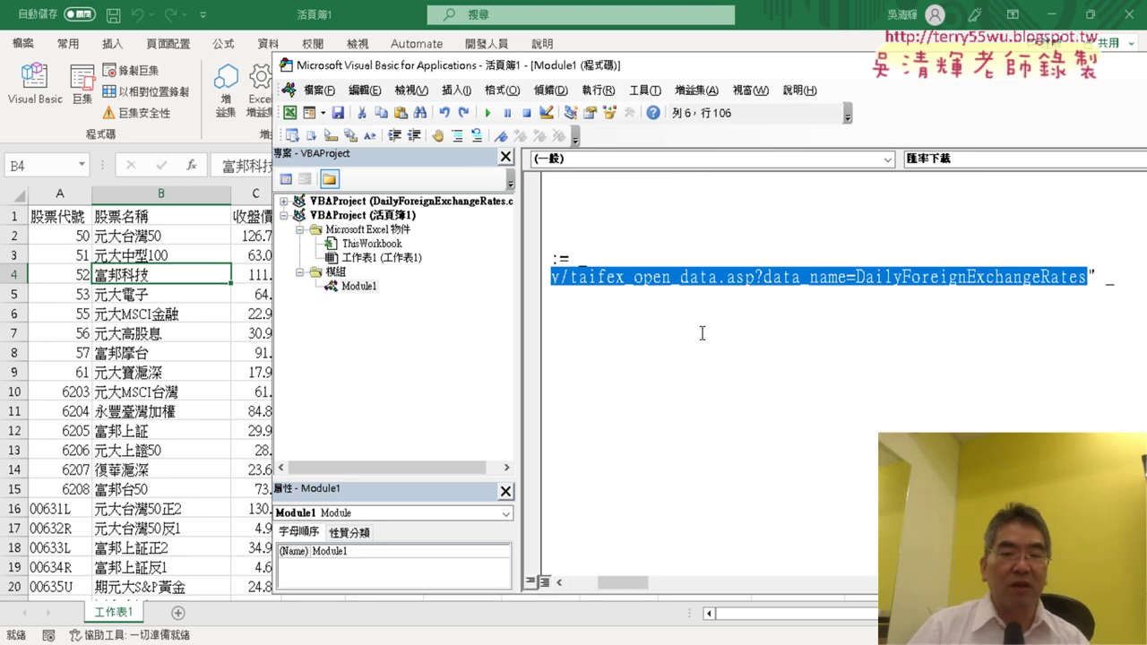
pyautogui.click(490, 116)
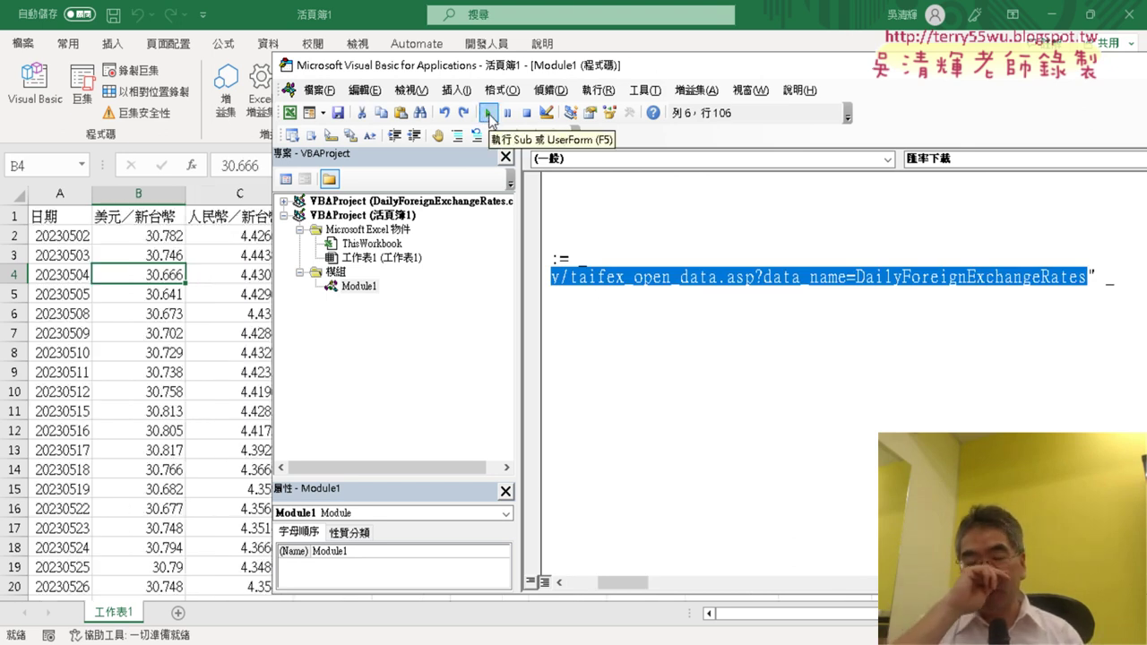
# Check the downloaded daily rates on the sheet, selecting B2 and then the A1 日期 header
pyautogui.click(160, 186)
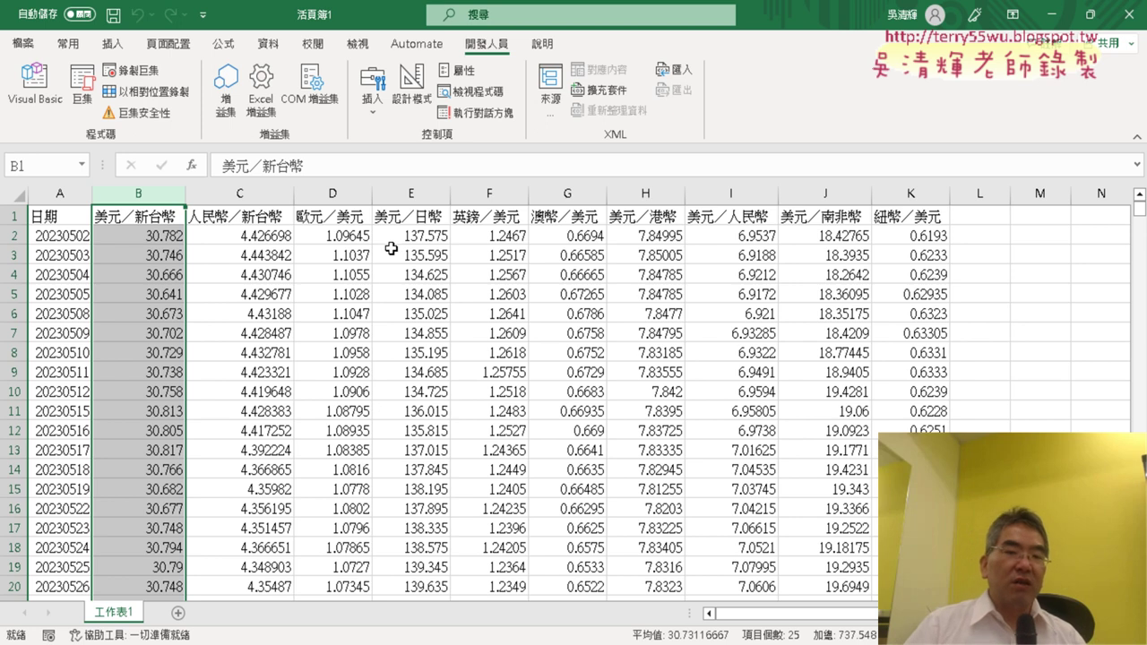
pyautogui.scroll(-1, 141, 295)
pyautogui.scroll(-2, 144, 297)
pyautogui.scroll(2, 143, 297)
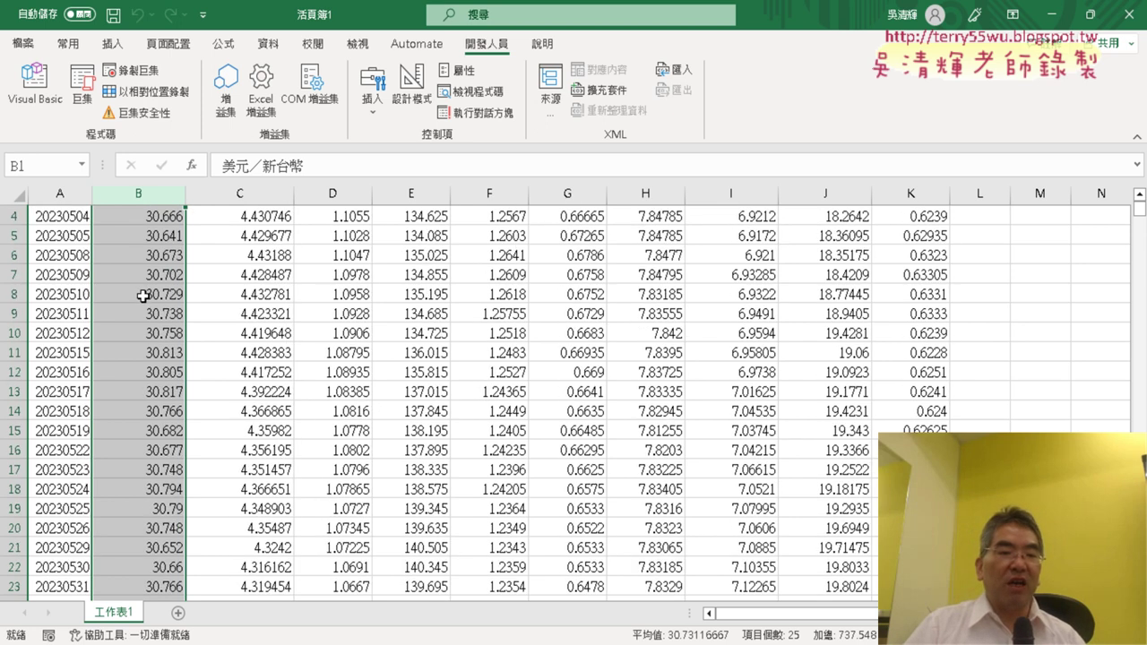
pyautogui.scroll(1, 146, 289)
pyautogui.click(161, 229)
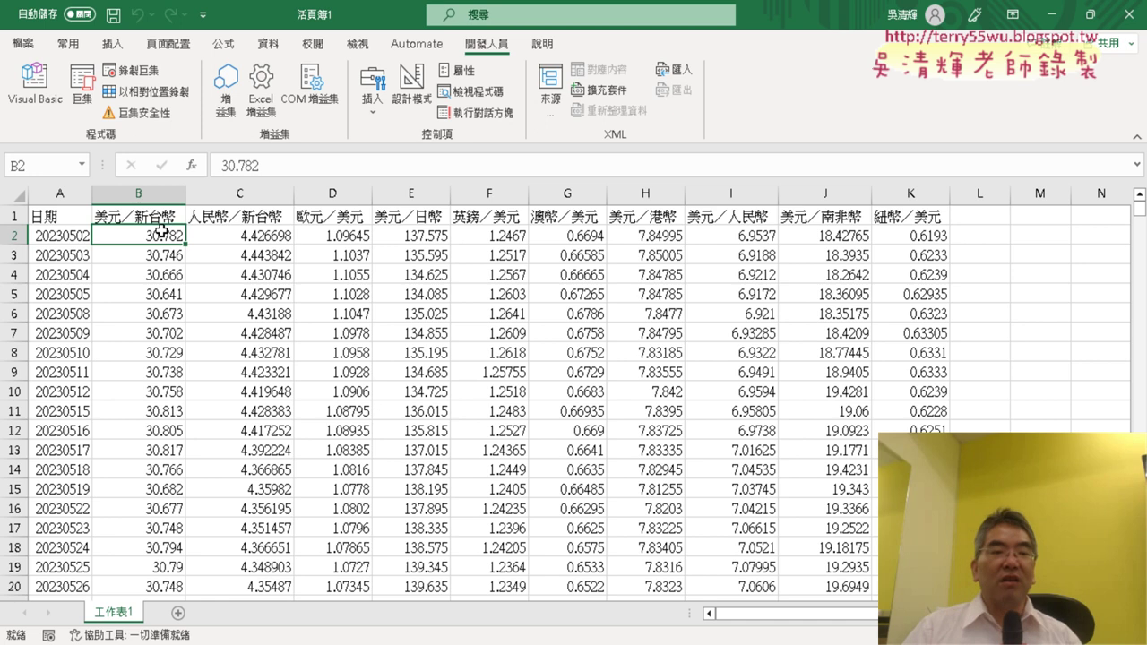
pyautogui.click(60, 216)
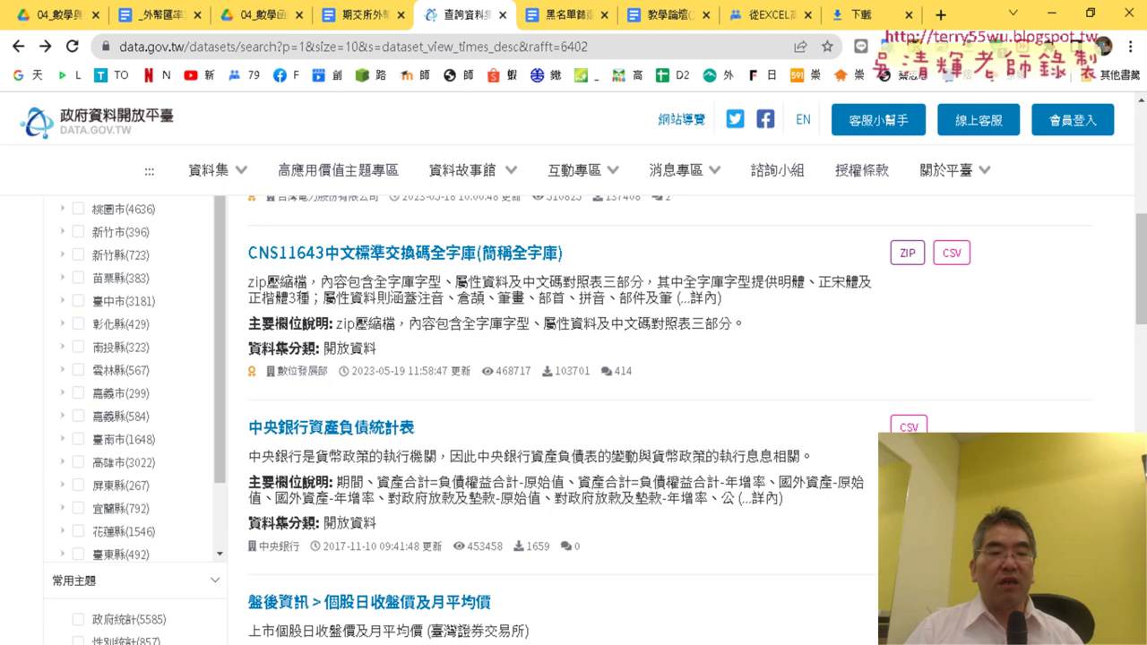
# Read the doc's 錄製美元巨集 section, then minimize Chrome to return to 活頁簿1
pyautogui.click(365, 25)
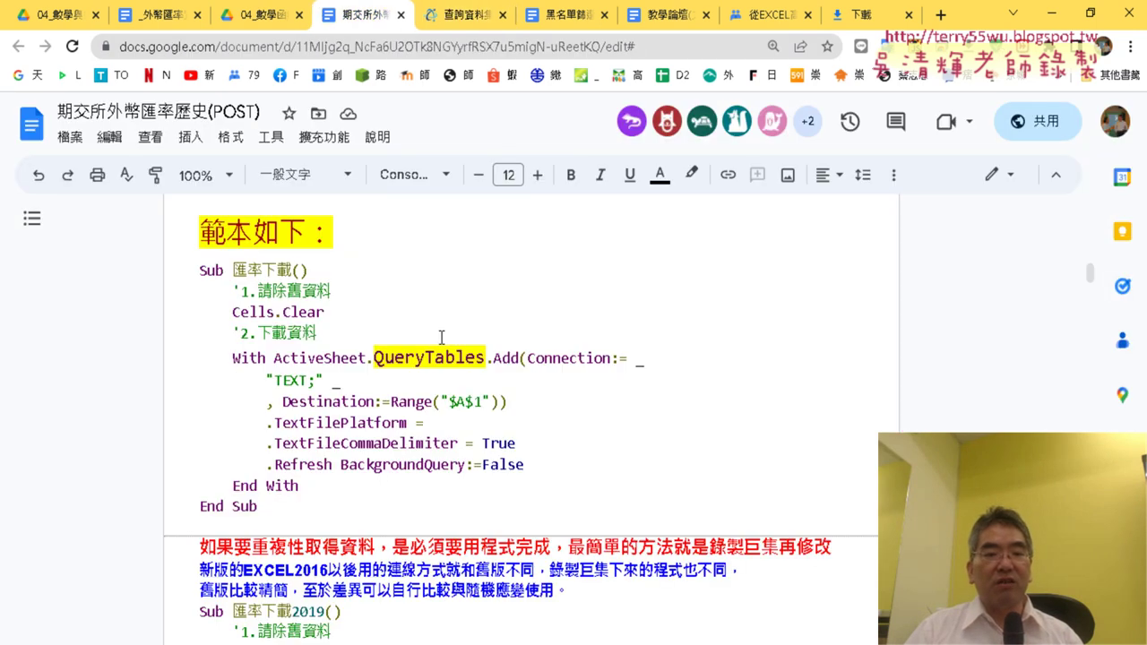
pyautogui.scroll(-5, 441, 337)
pyautogui.scroll(-5, 441, 339)
pyautogui.scroll(-3, 442, 340)
pyautogui.scroll(-3, 442, 341)
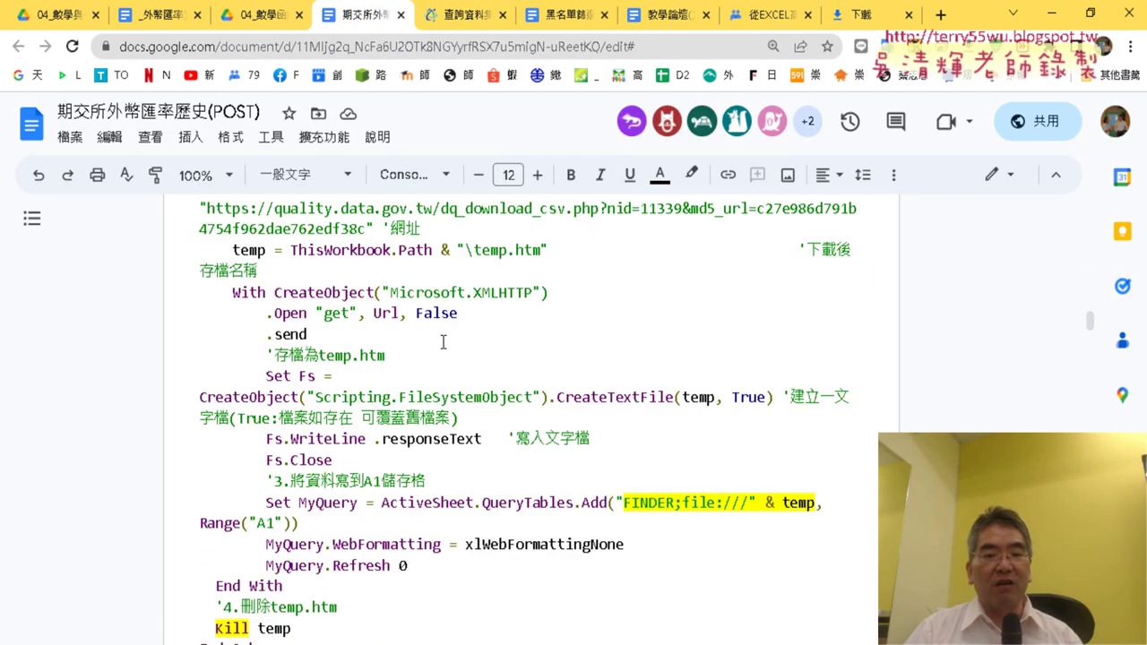
pyautogui.scroll(-3, 442, 341)
pyautogui.scroll(-5, 442, 341)
pyautogui.scroll(-5, 442, 341)
pyautogui.scroll(-6, 441, 341)
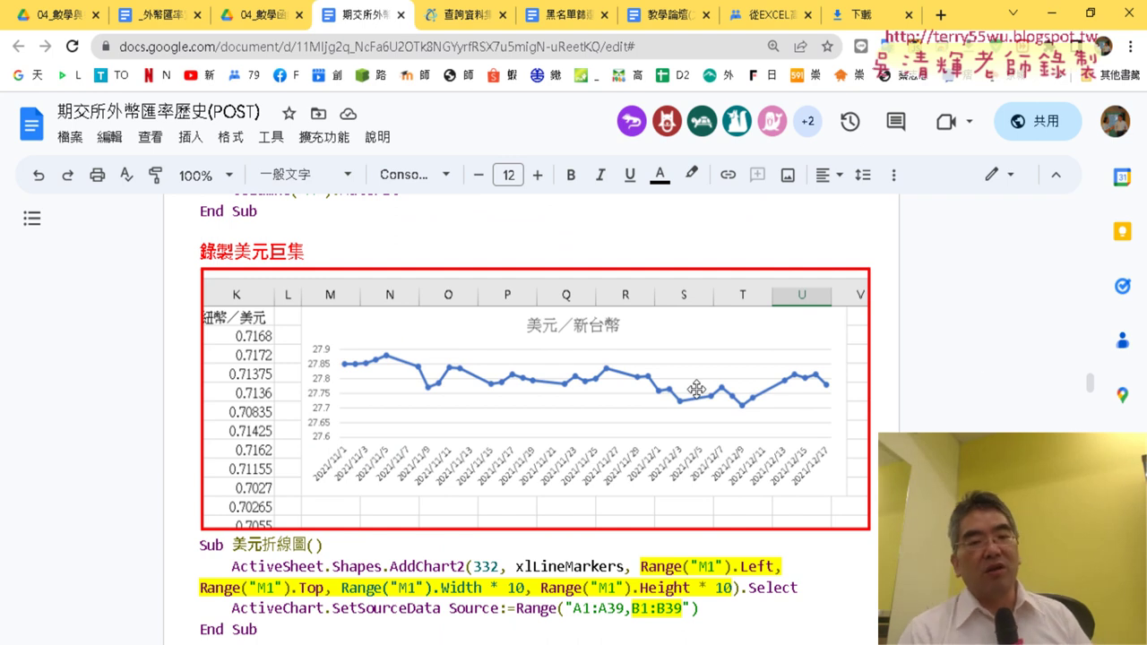
pyautogui.click(1053, 14)
# Select the 日期 and 美元／新台幣 data in columns A:B and insert a Line with Markers chart
pyautogui.moveTo(62, 195); pyautogui.dragTo(137, 193)
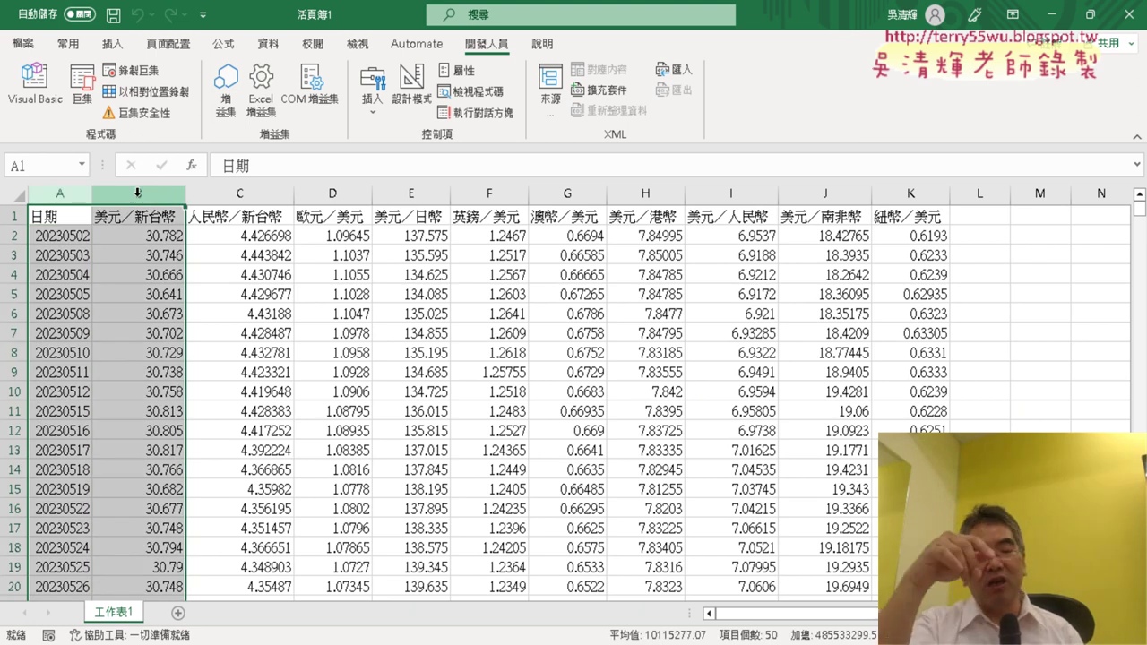
pyautogui.moveTo(63, 210)
pyautogui.mouseDown()
pyautogui.moveTo(137, 217)
pyautogui.moveTo(138, 598)
pyautogui.mouseUp()
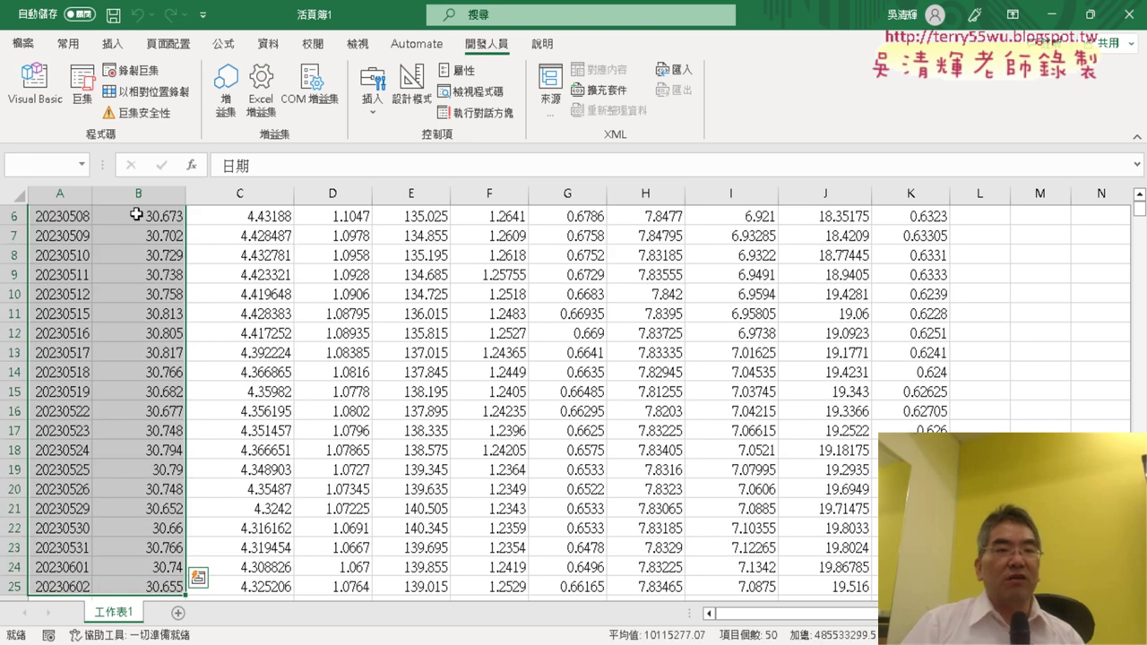
pyautogui.click(114, 45)
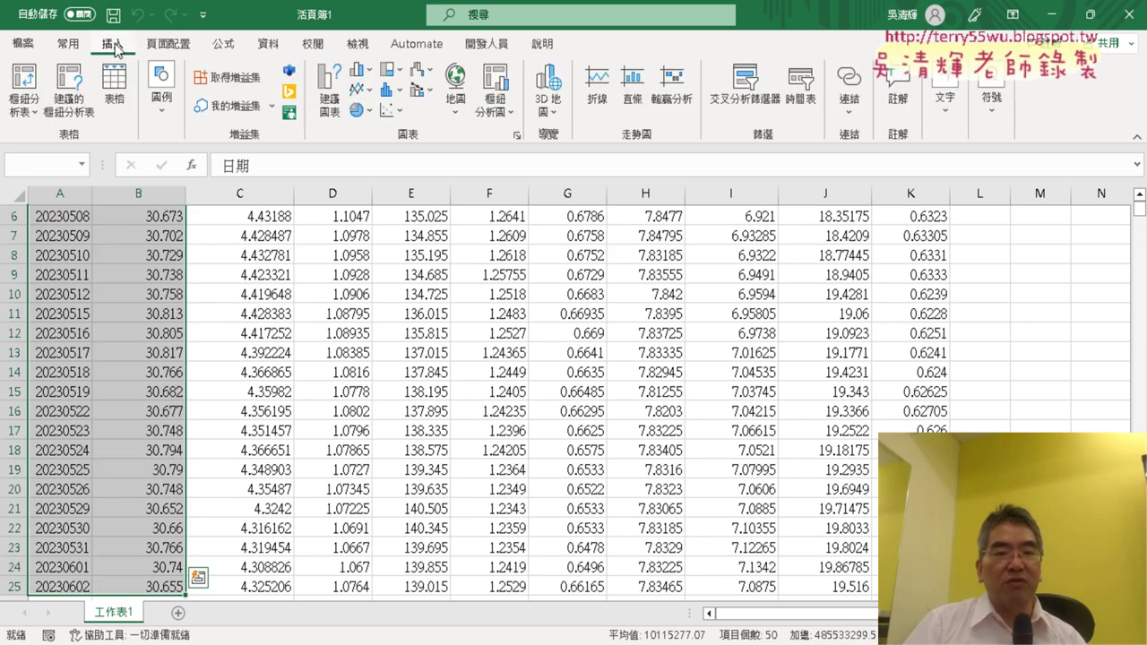
pyautogui.click(366, 93)
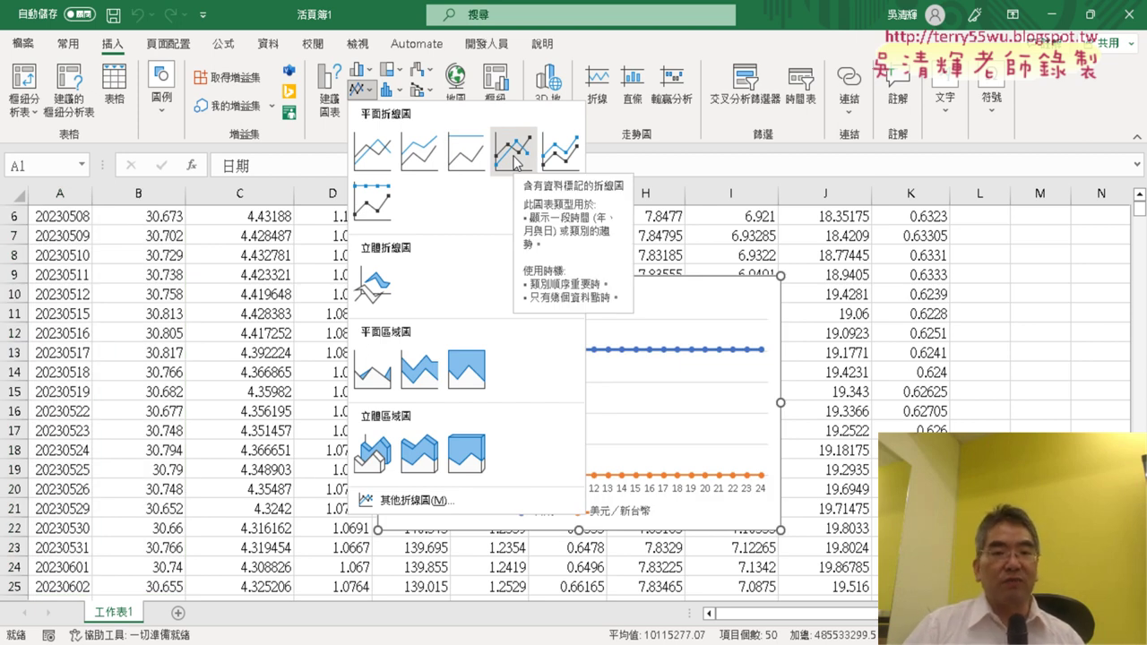
pyautogui.click(513, 149)
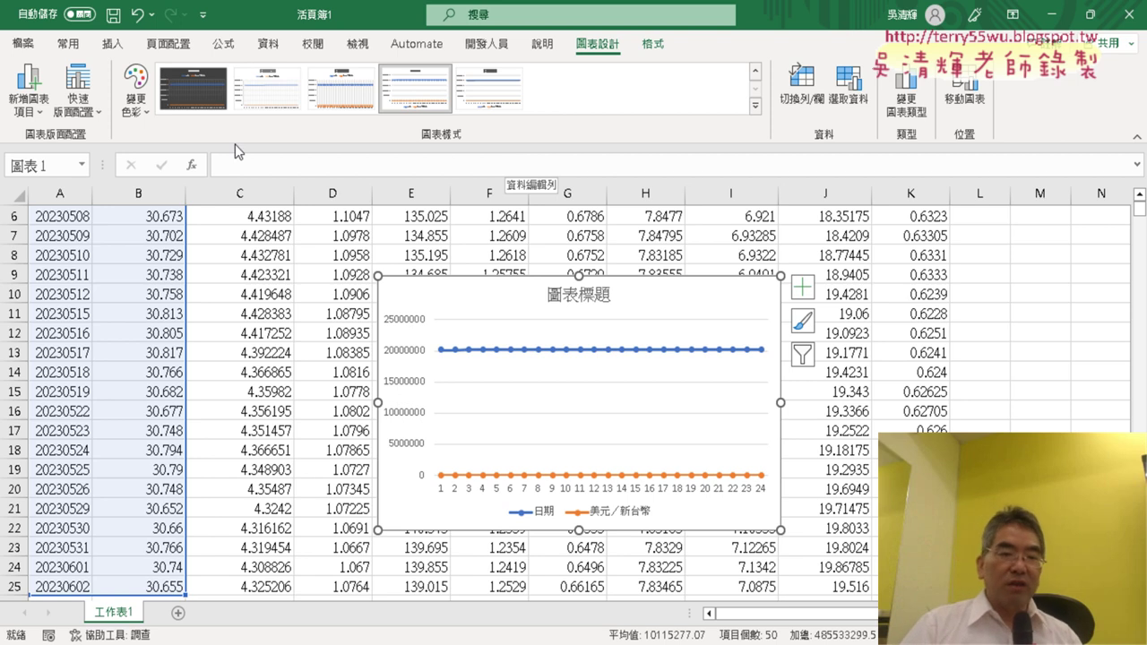
pyautogui.scroll(2, 200, 280)
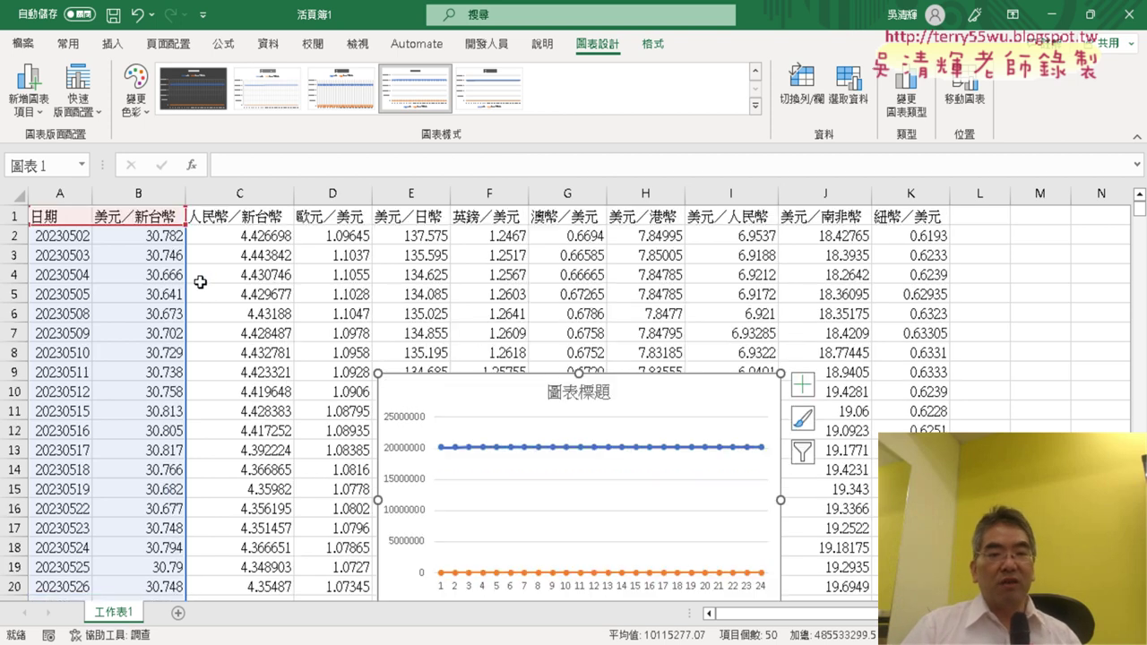
# Drag the chart up to sit beside column B near row 1
pyautogui.moveTo(441, 398); pyautogui.dragTo(262, 255)
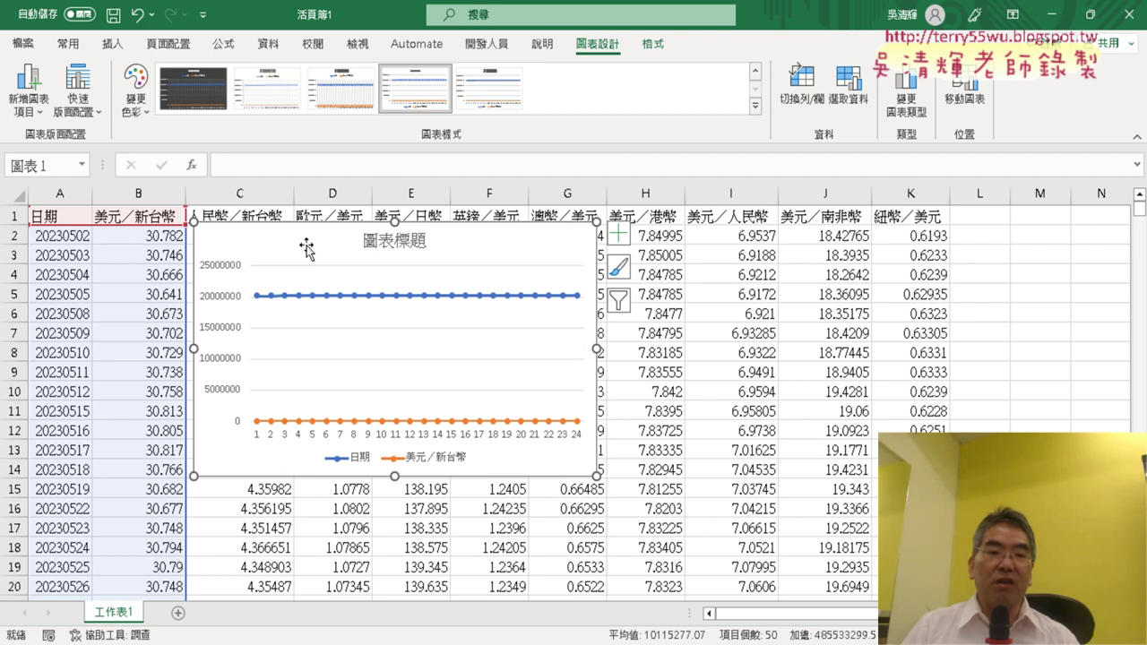
# Delete the marker line chart, leaving only the exchange-rate table, and select A2
pyautogui.press('Delete')
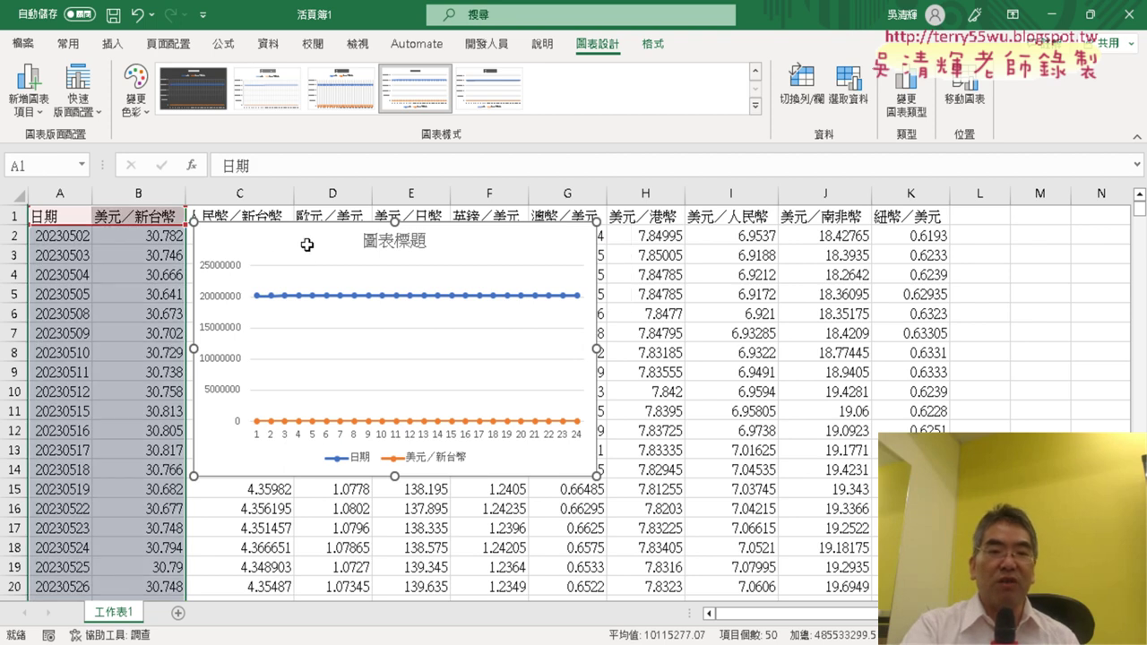
pyautogui.click(89, 233)
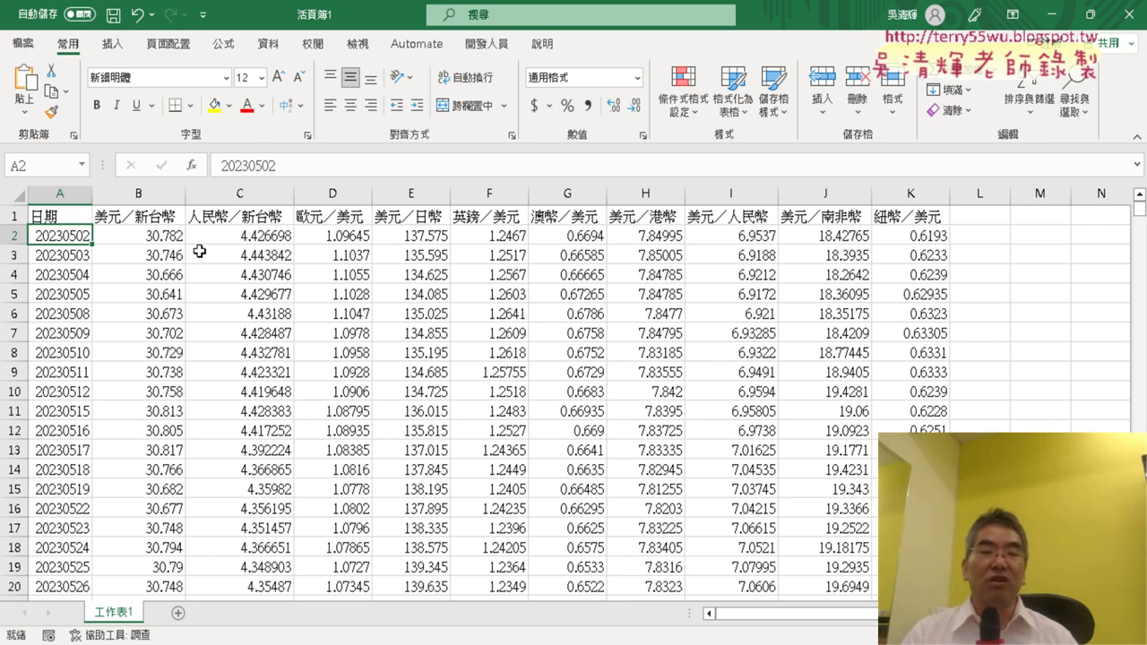
# Insert a widened empty column B before 美元／新台幣 and select B2
pyautogui.click(137, 195)
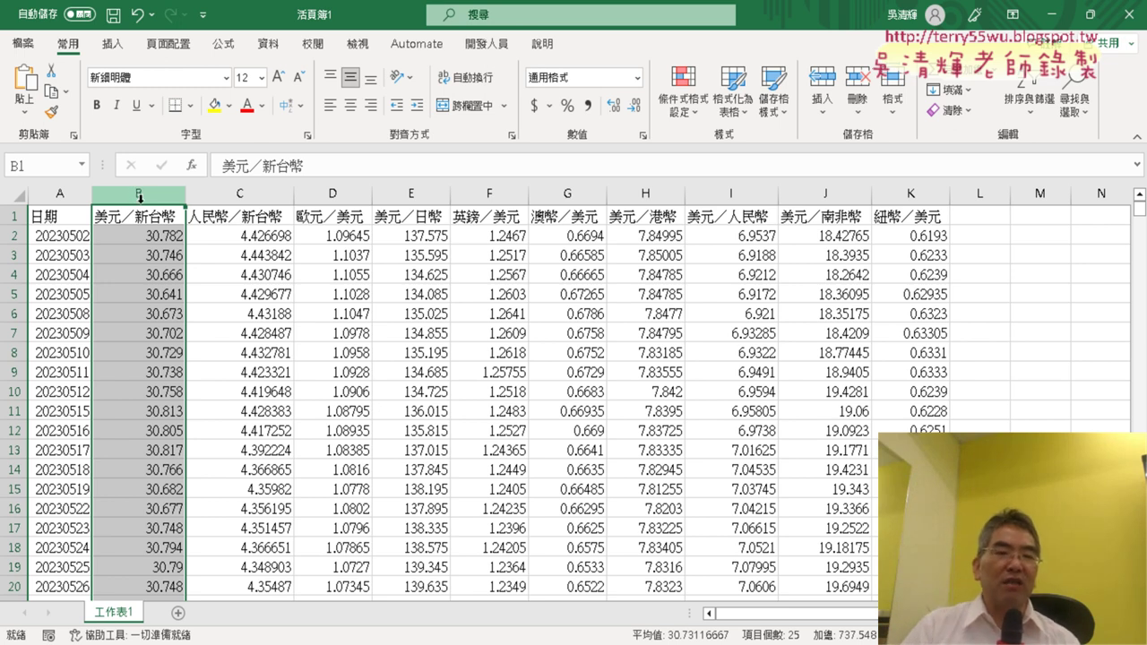
pyautogui.rightClick(140, 195)
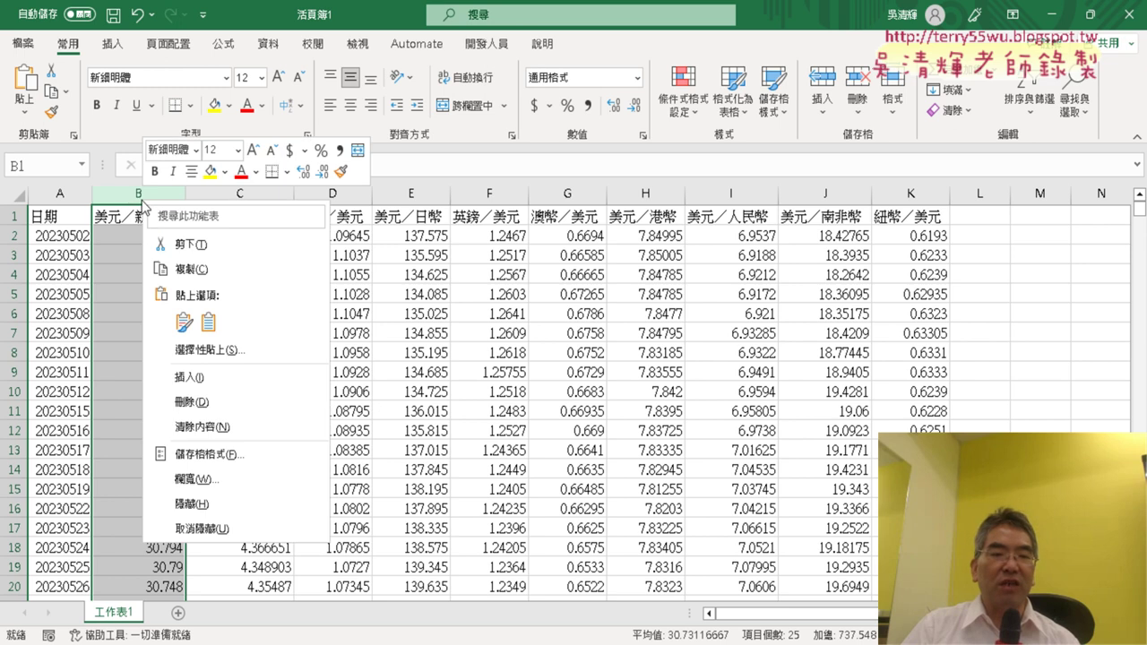
pyautogui.click(177, 294)
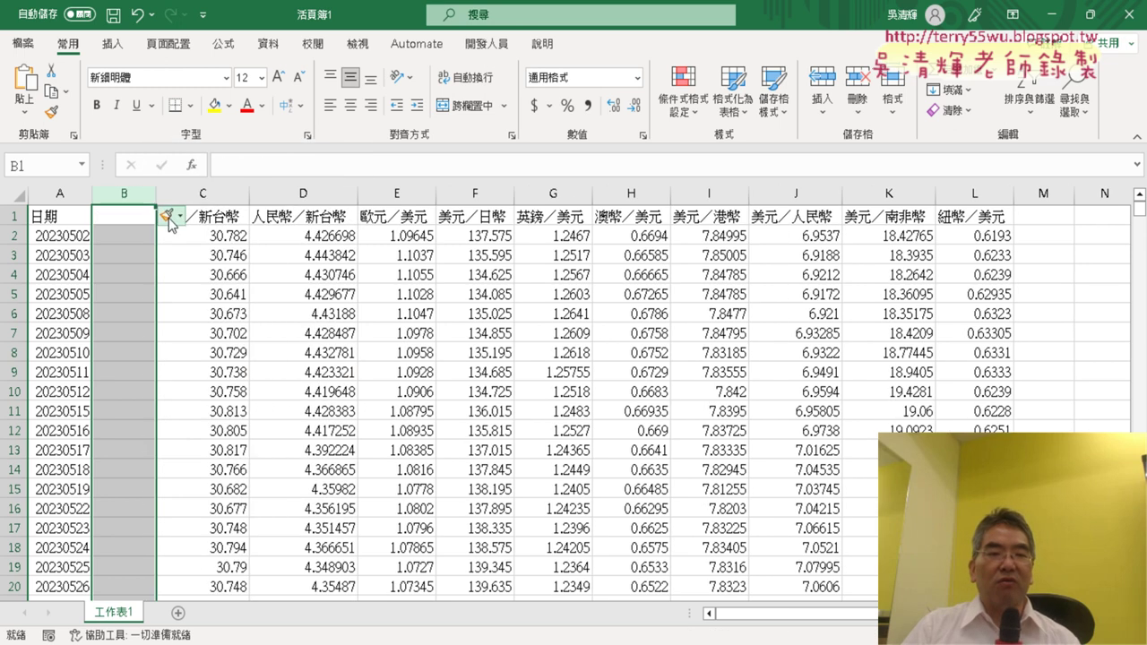
pyautogui.moveTo(156, 194); pyautogui.dragTo(210, 195)
pyautogui.click(153, 235)
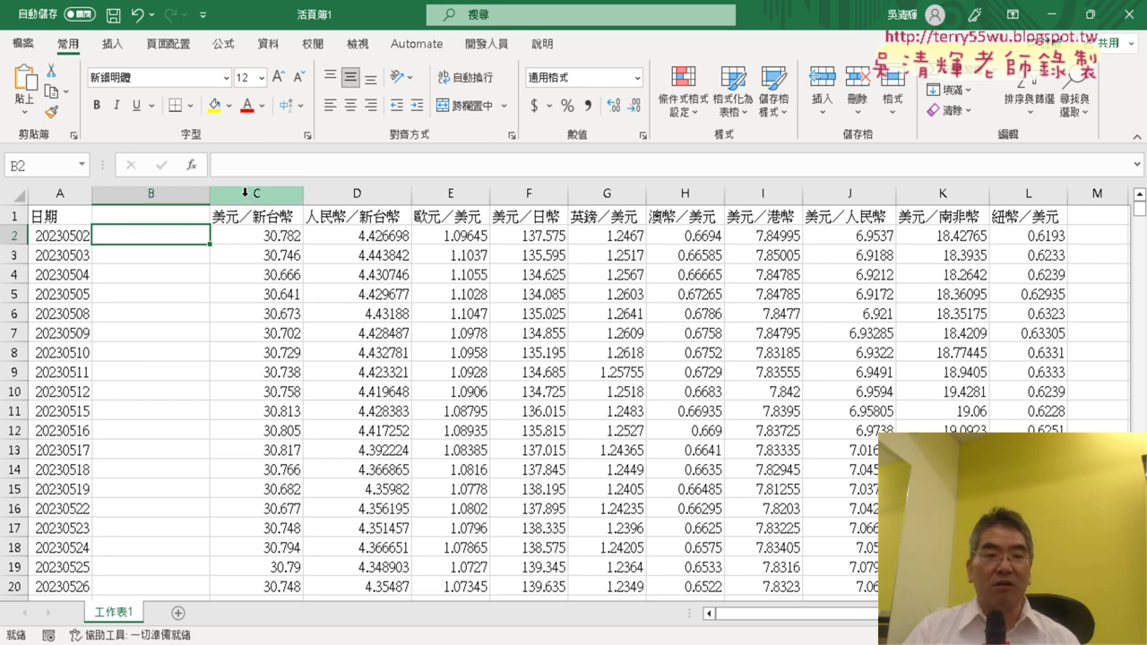
# Enter =LEFT(A2,4) in B2 to extract the year 2023
pyautogui.click(191, 164)
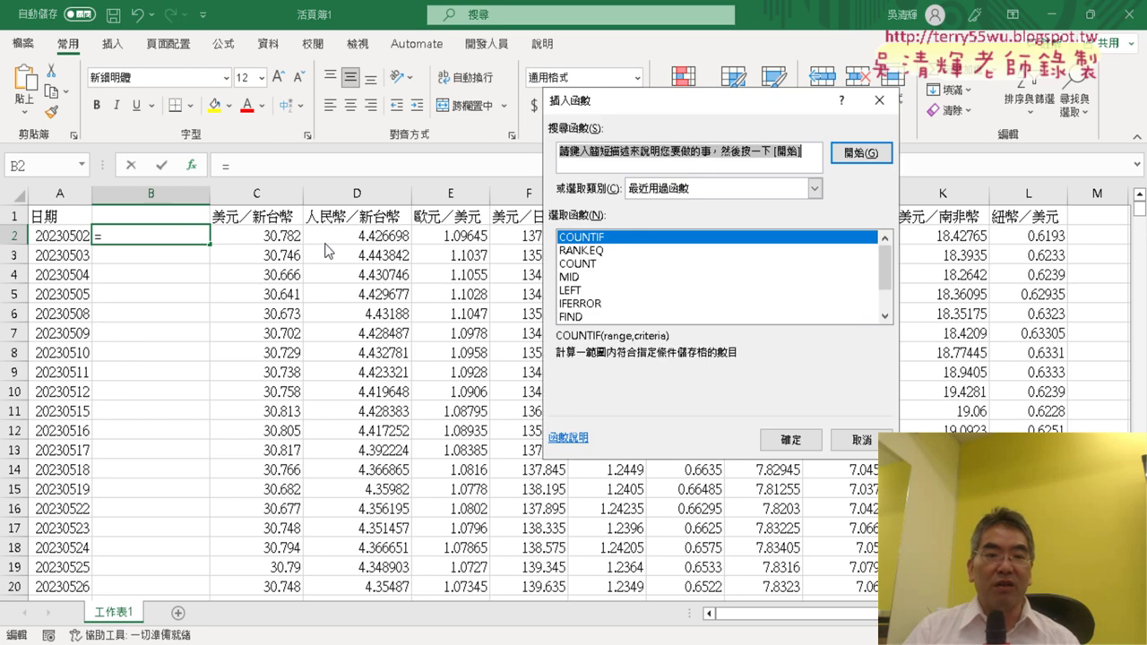
pyautogui.click(707, 190)
pyautogui.click(743, 311)
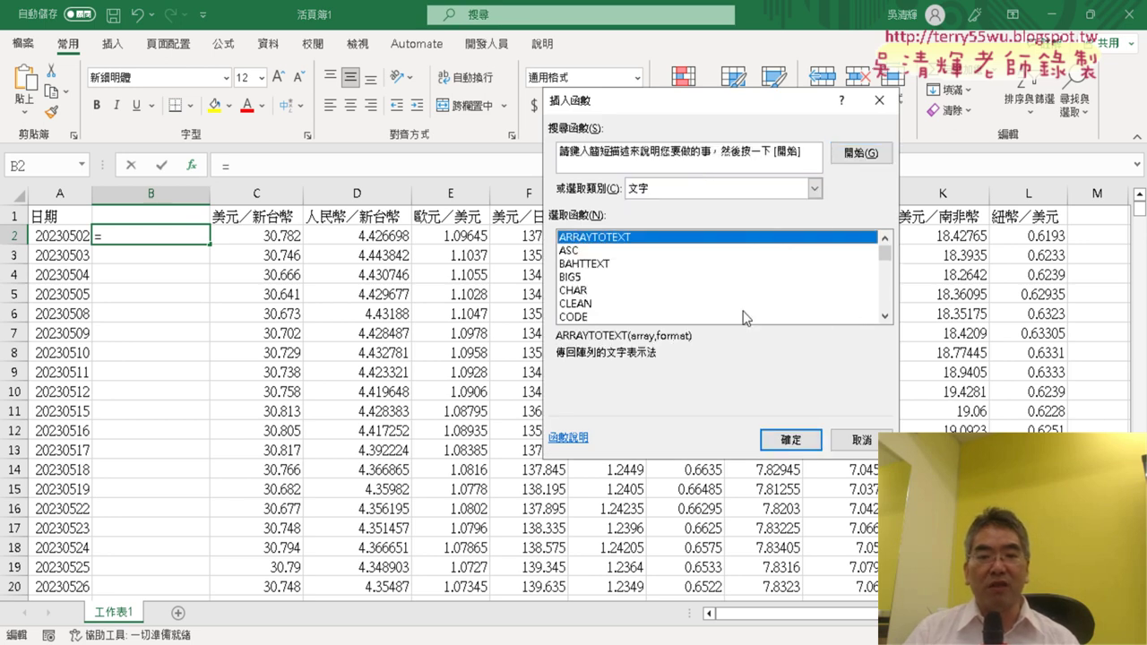
pyautogui.click(884, 316)
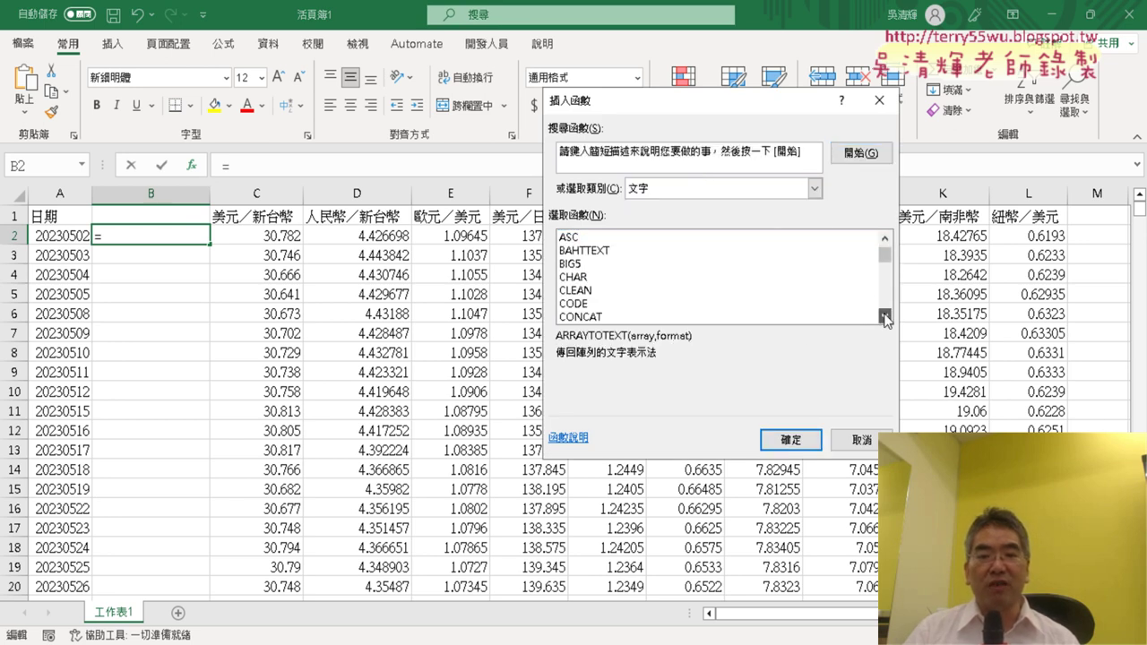
pyautogui.click(885, 317)
pyautogui.click(885, 316)
pyautogui.click(884, 316)
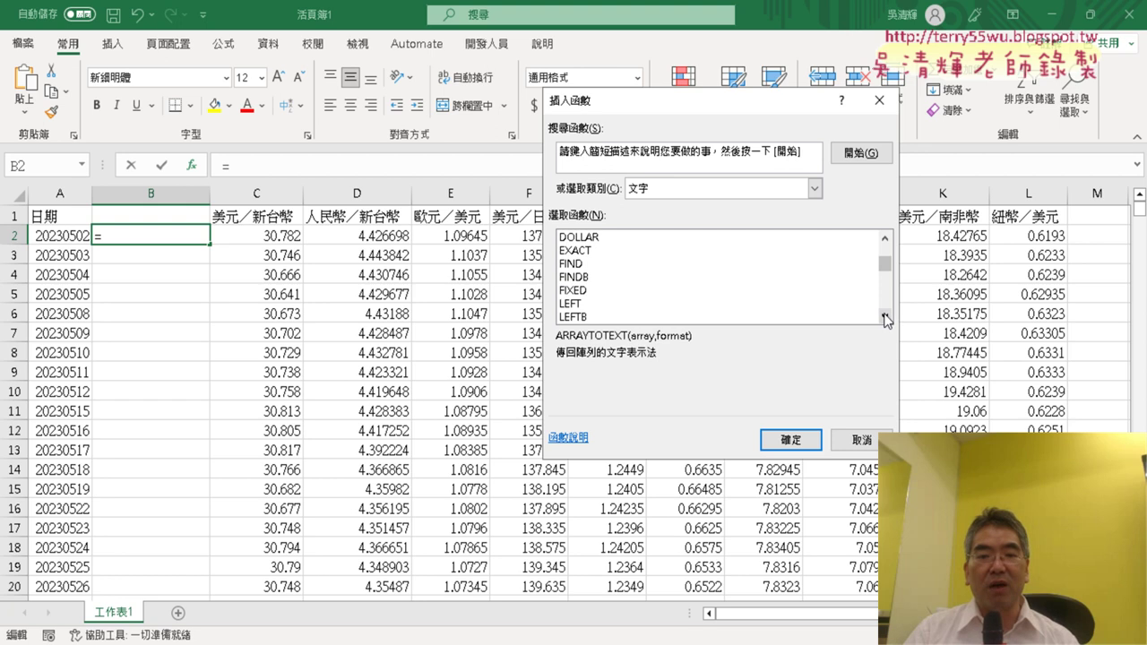
pyautogui.doubleClick(587, 303)
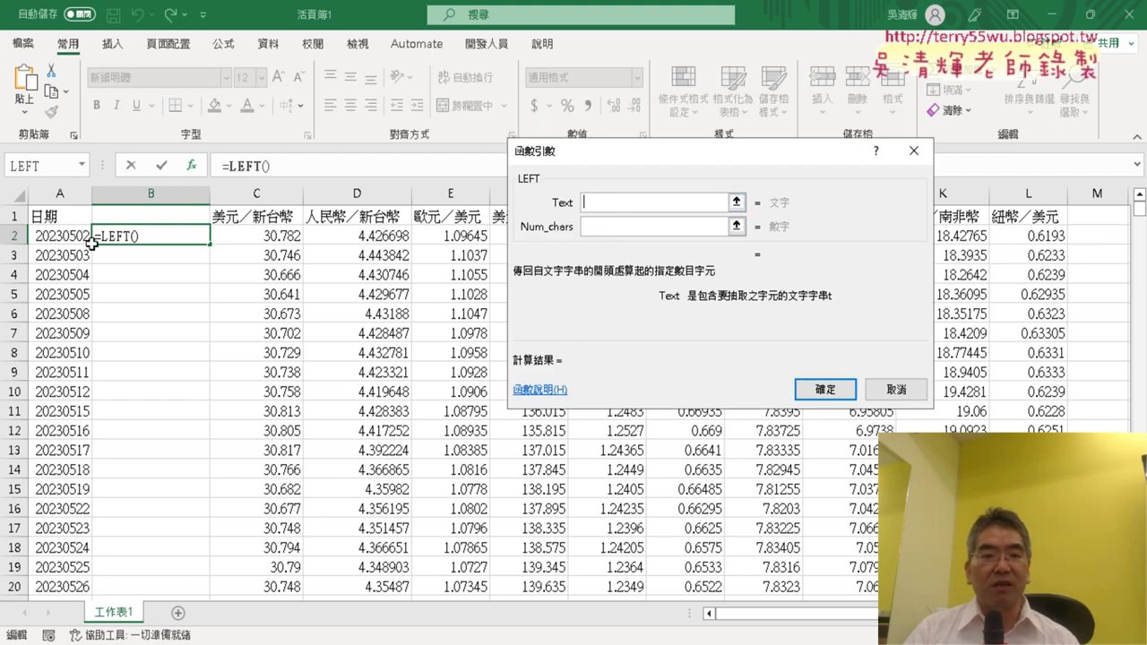
pyautogui.click(91, 241)
pyautogui.click(616, 226)
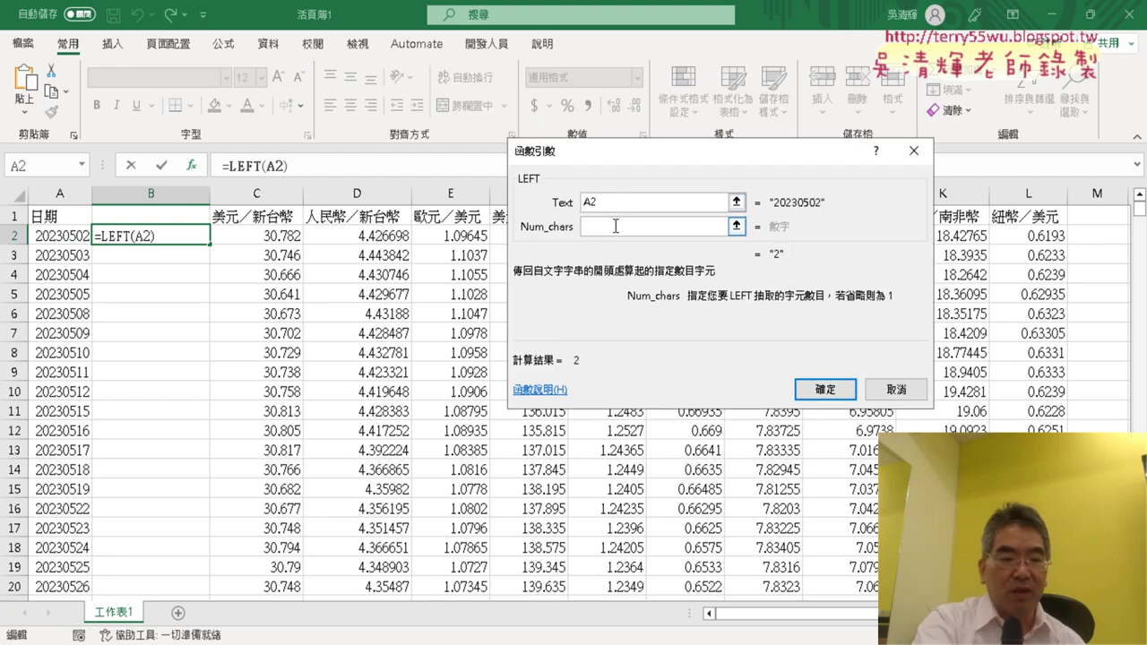
pyautogui.write('4')
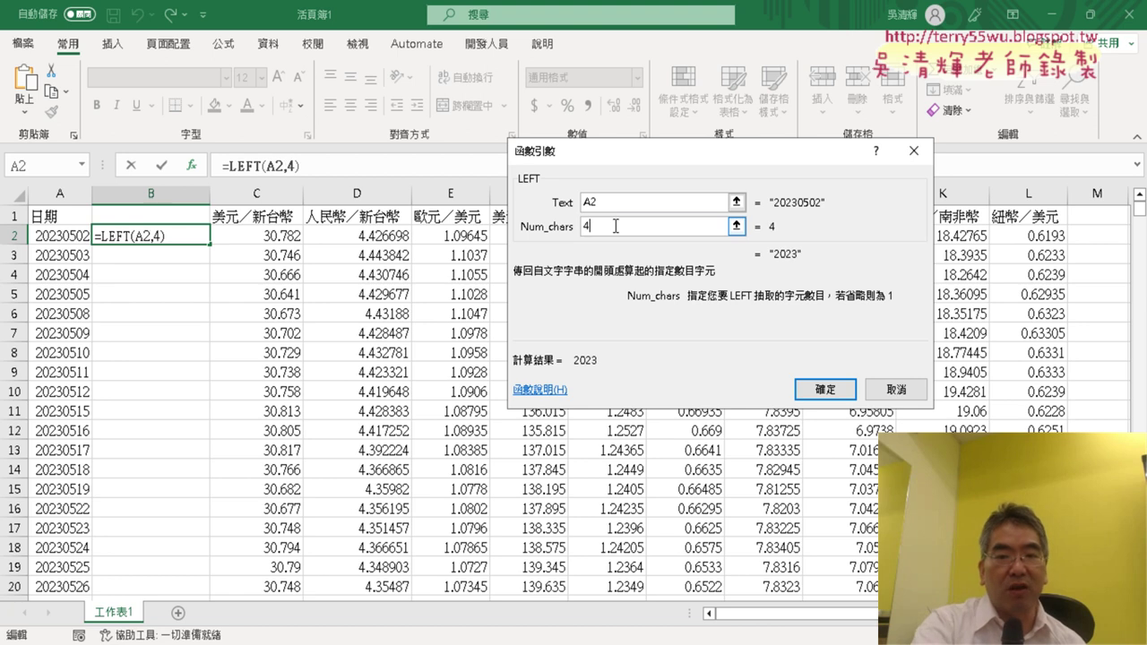
pyautogui.click(828, 393)
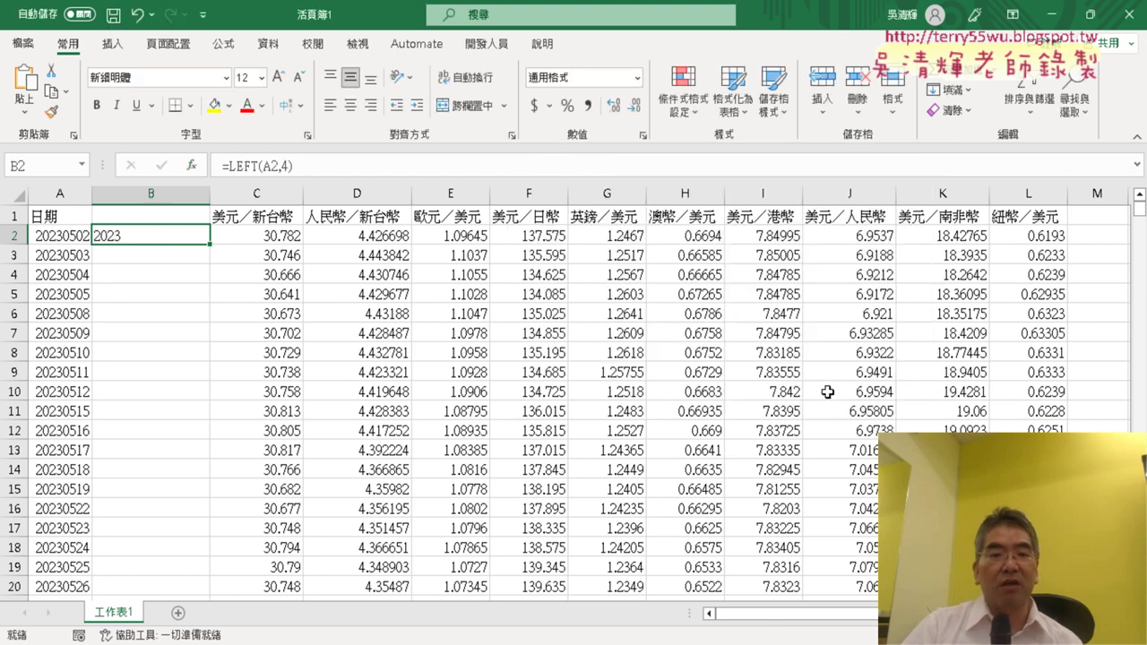
# Append &"/"& to the B2 formula so it shows 2023/
pyautogui.click(383, 167)
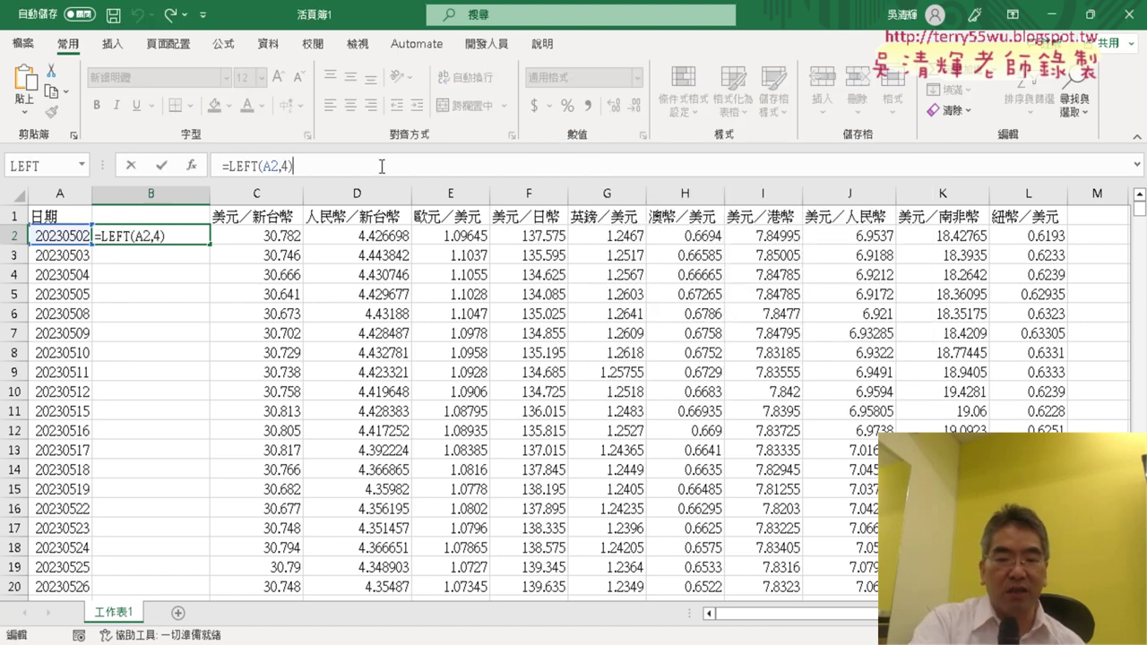
pyautogui.write('&"/')
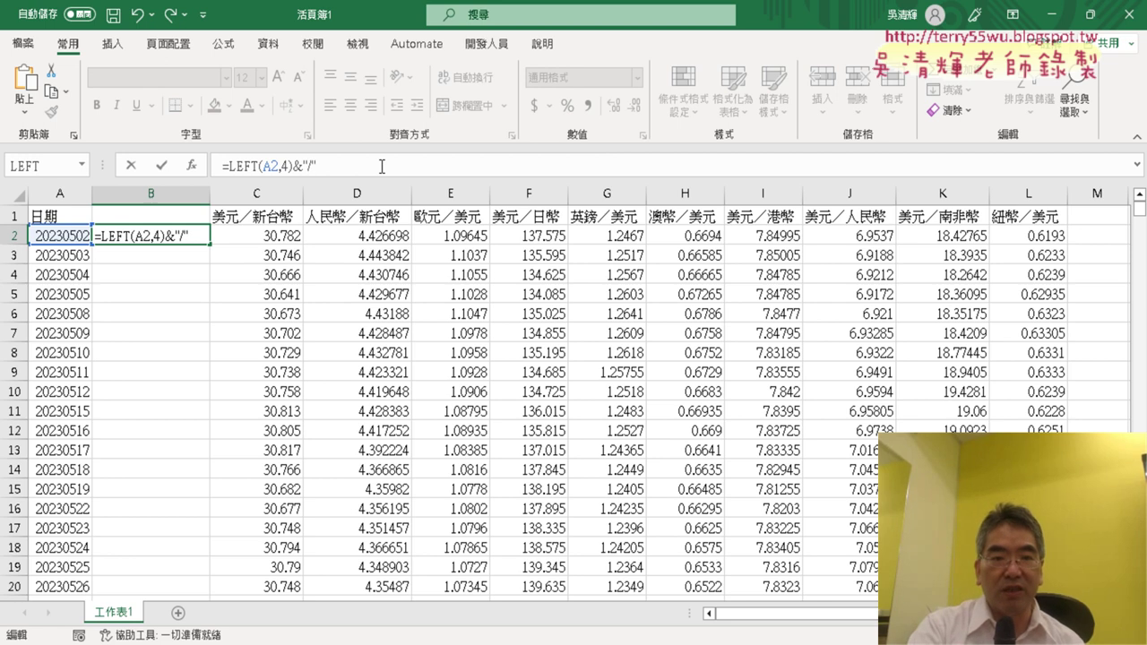
pyautogui.click(164, 167)
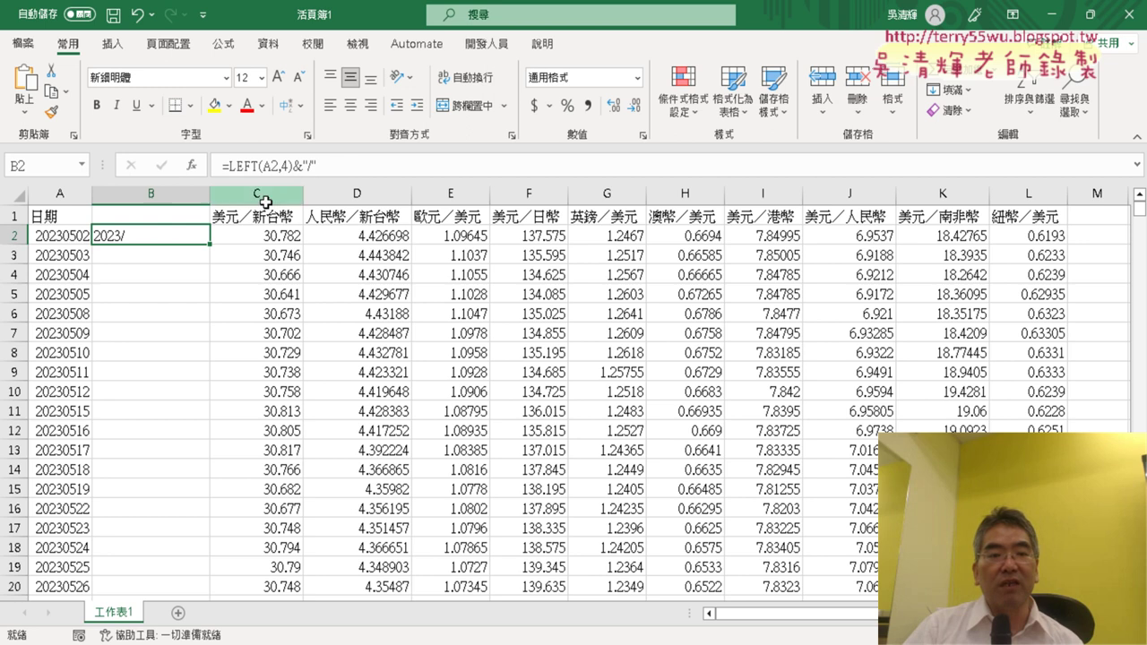
pyautogui.click(423, 166)
pyautogui.write('&')
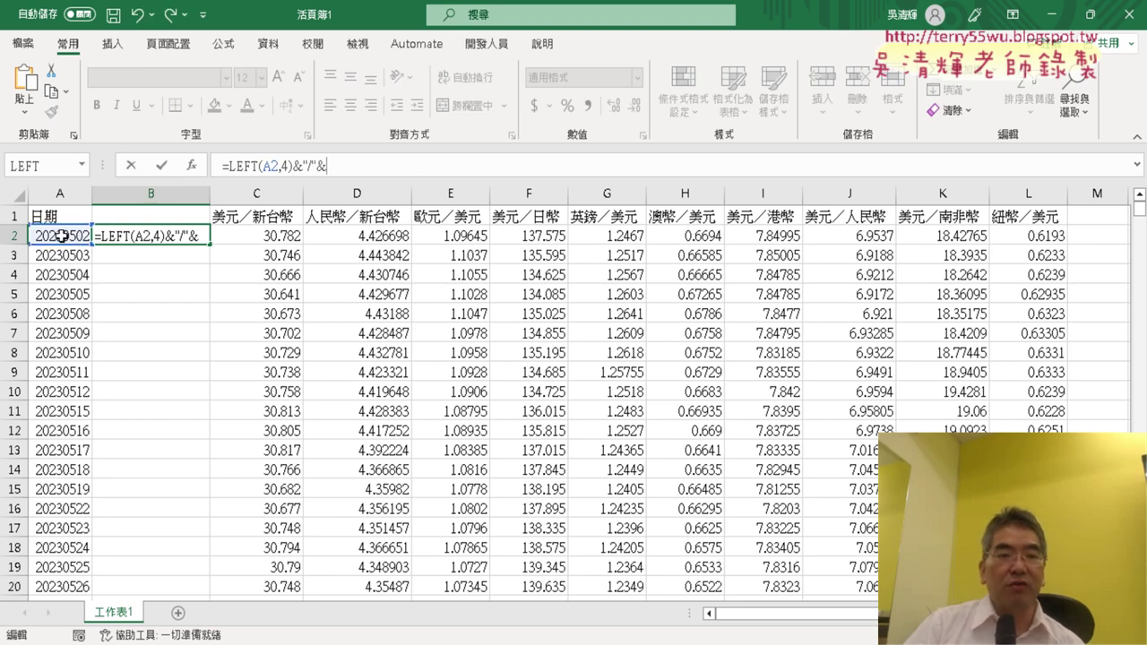
# Add MID(A2,5,2) for the month and another &"/"& to the B2 formula
pyautogui.click(191, 166)
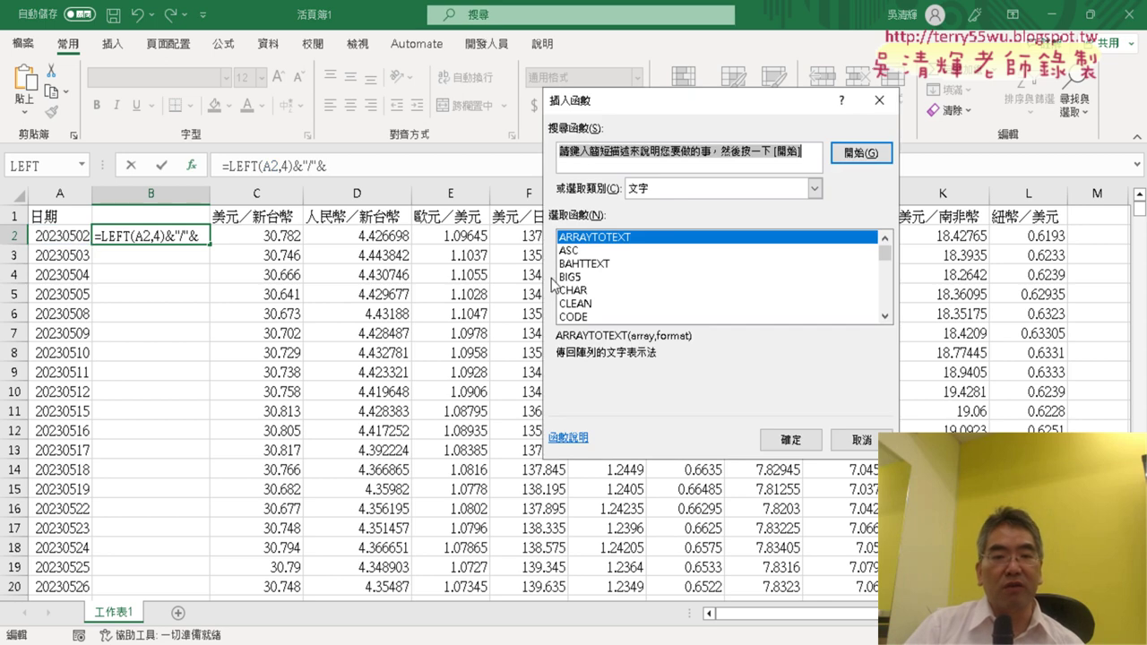
pyautogui.click(886, 316)
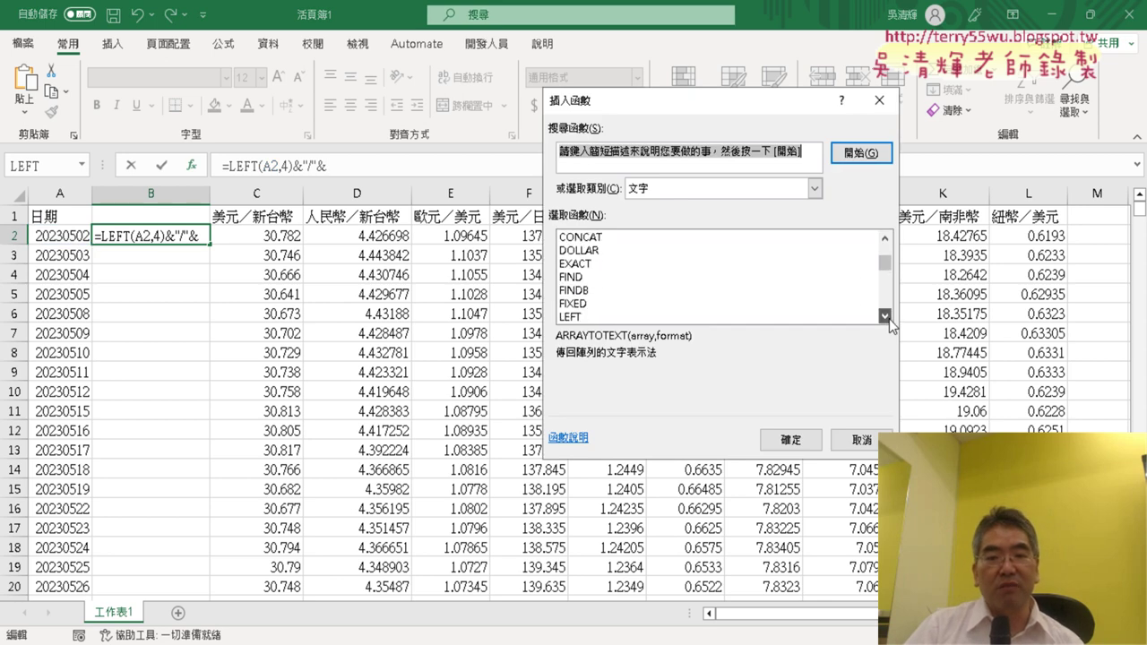
pyautogui.doubleClick(601, 290)
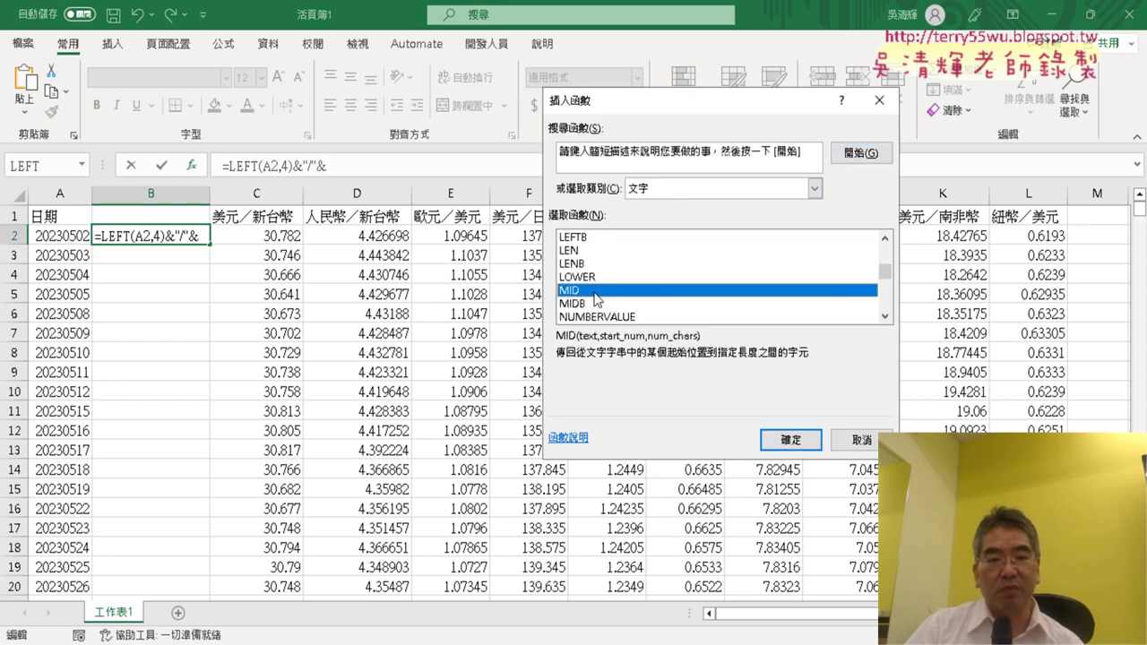
pyautogui.click(72, 242)
pyautogui.click(620, 219)
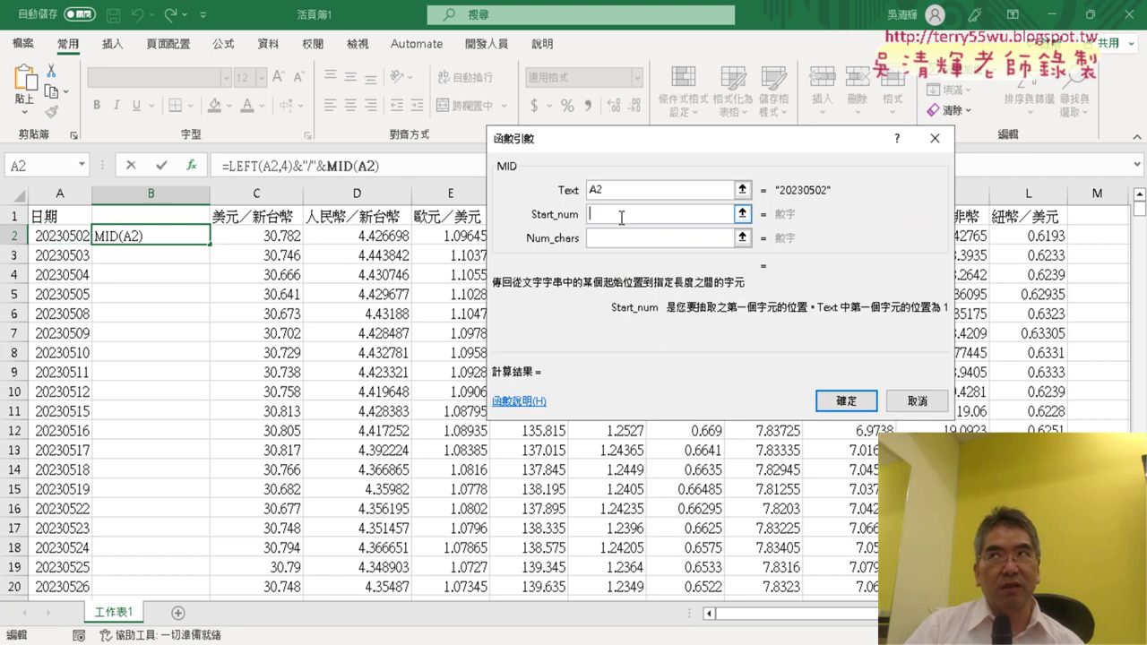
pyautogui.write('5')
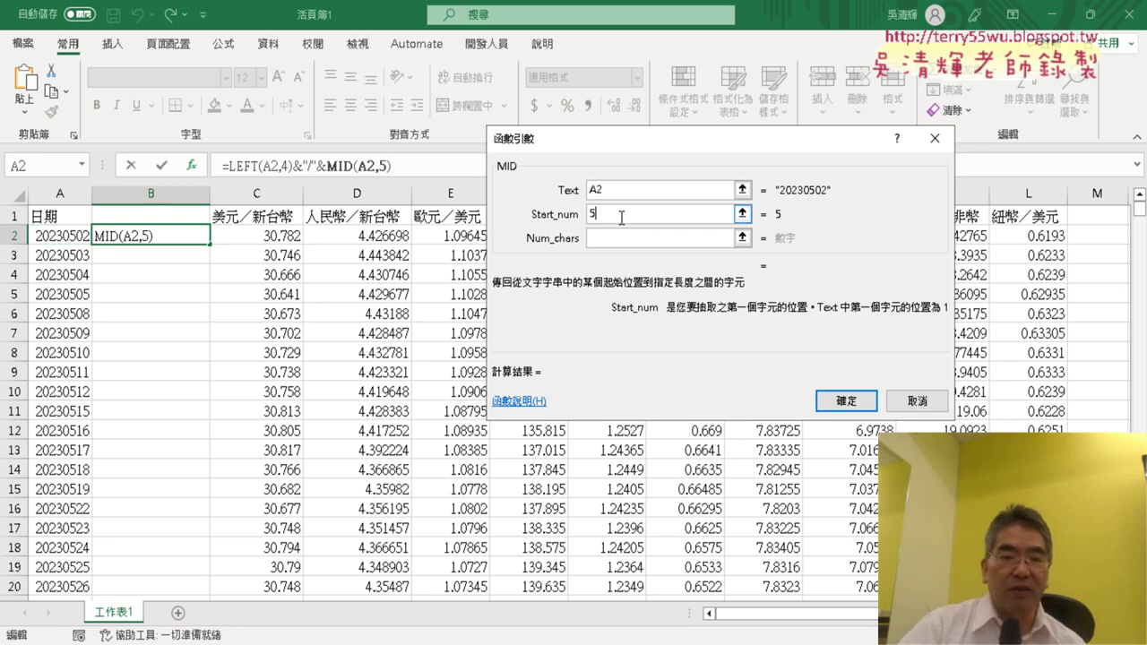
pyautogui.click(655, 238)
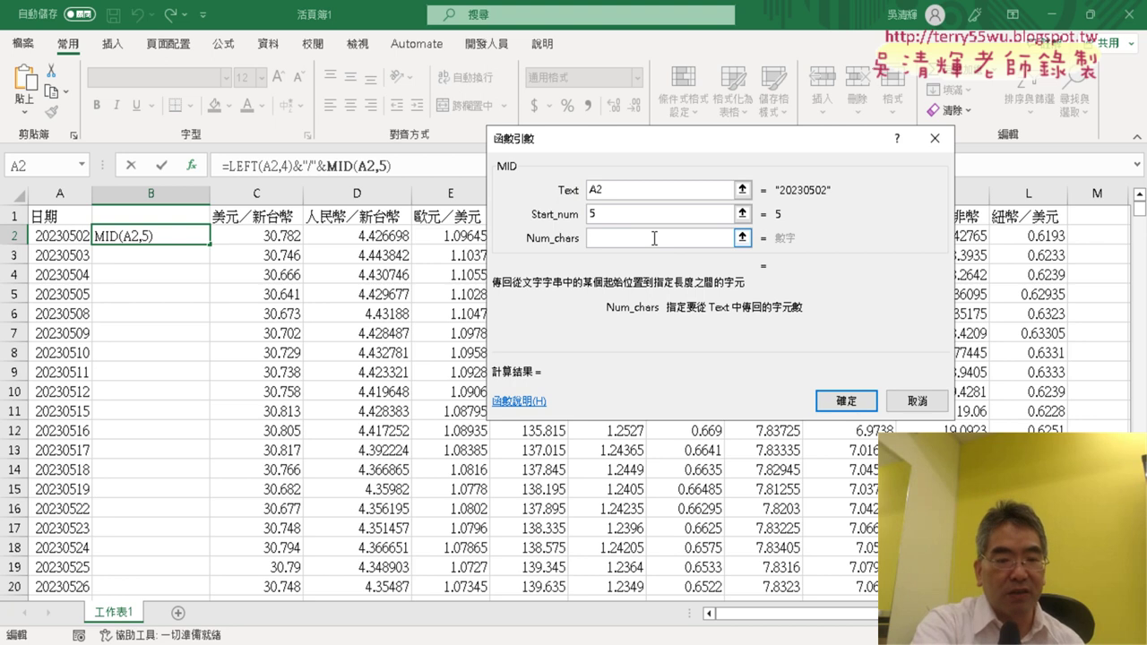
pyautogui.write('2')
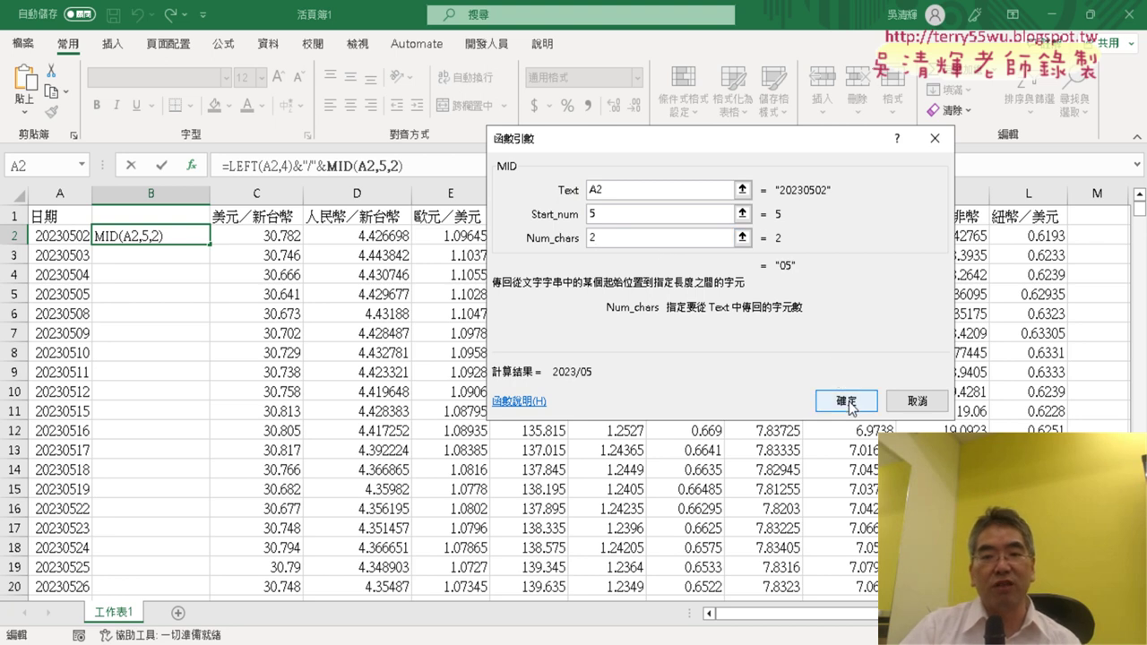
pyautogui.click(847, 402)
pyautogui.click(476, 166)
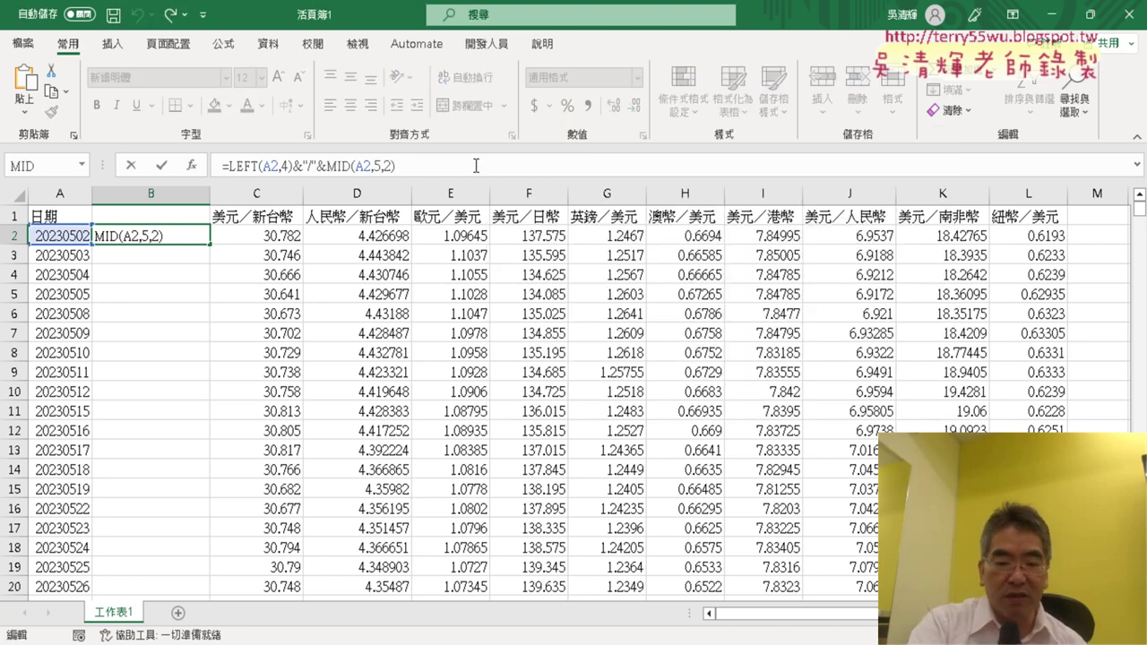
pyautogui.write('&')
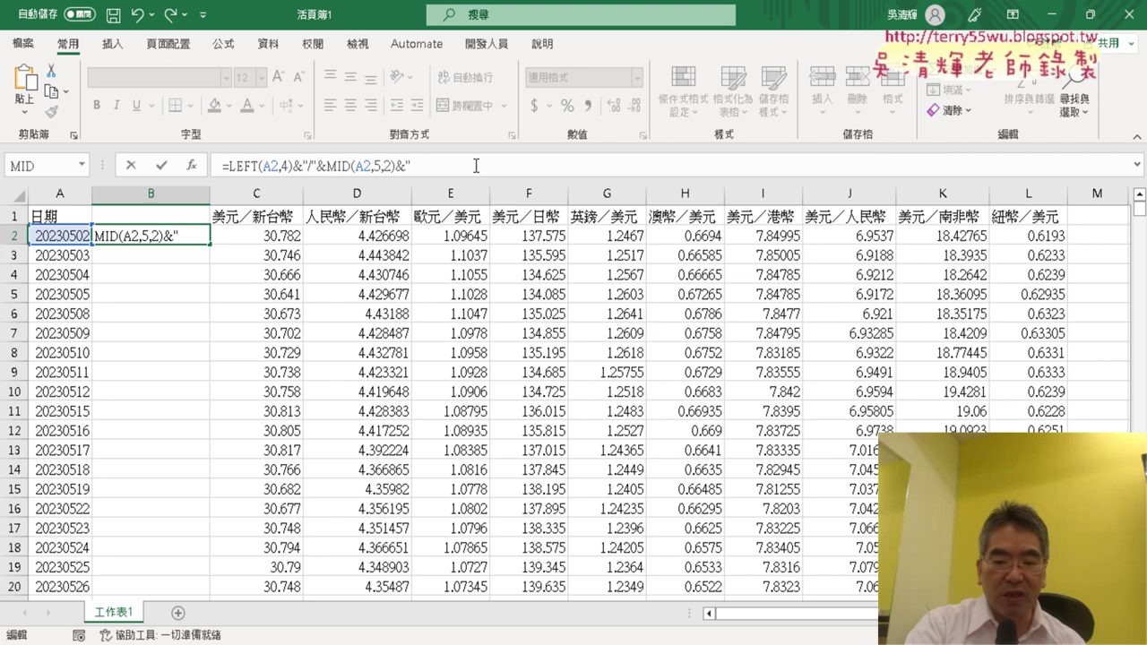
pyautogui.write('"/"')
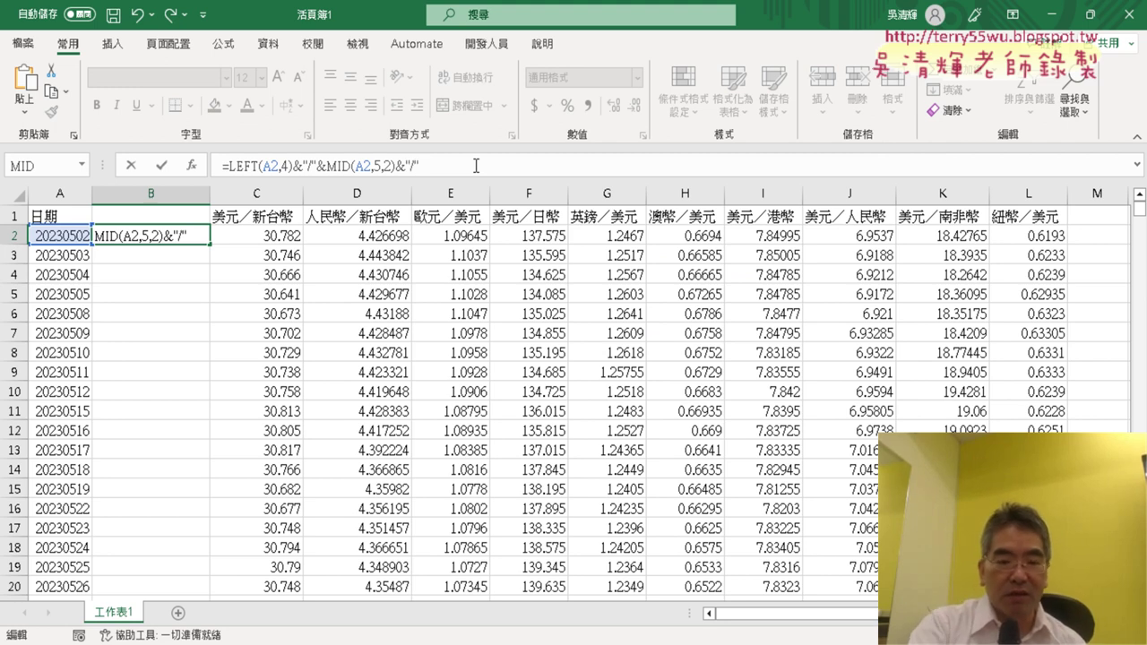
pyautogui.write('&')
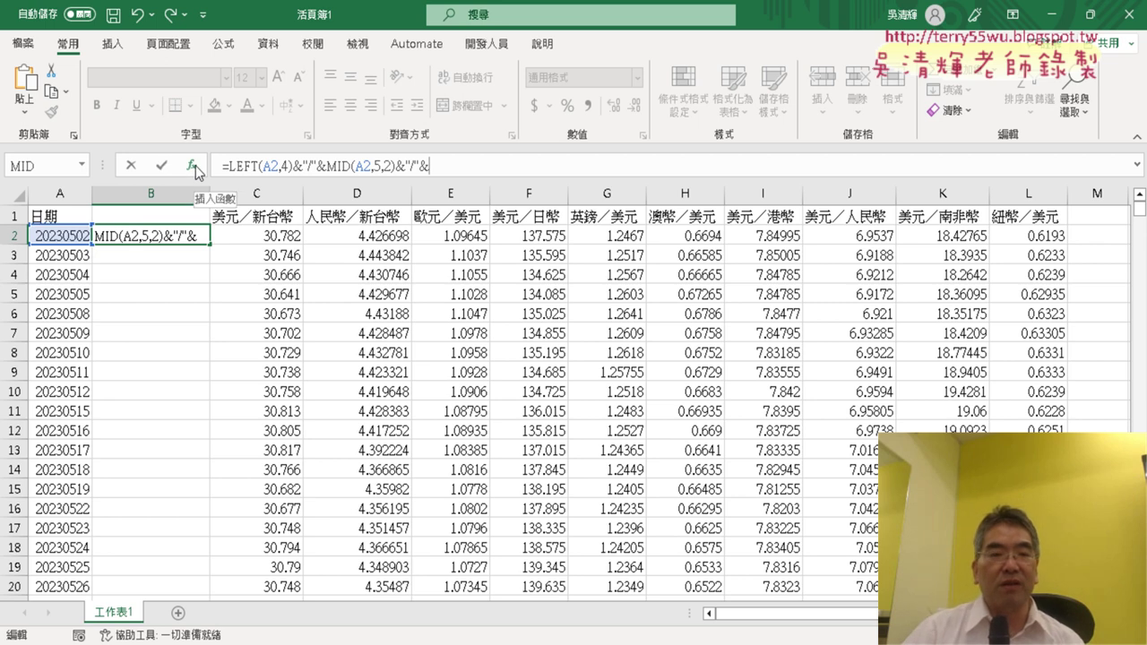
# Finish the B2 formula with RIGHT(A2,2) so it displays 2023/05/02
pyautogui.click(193, 166)
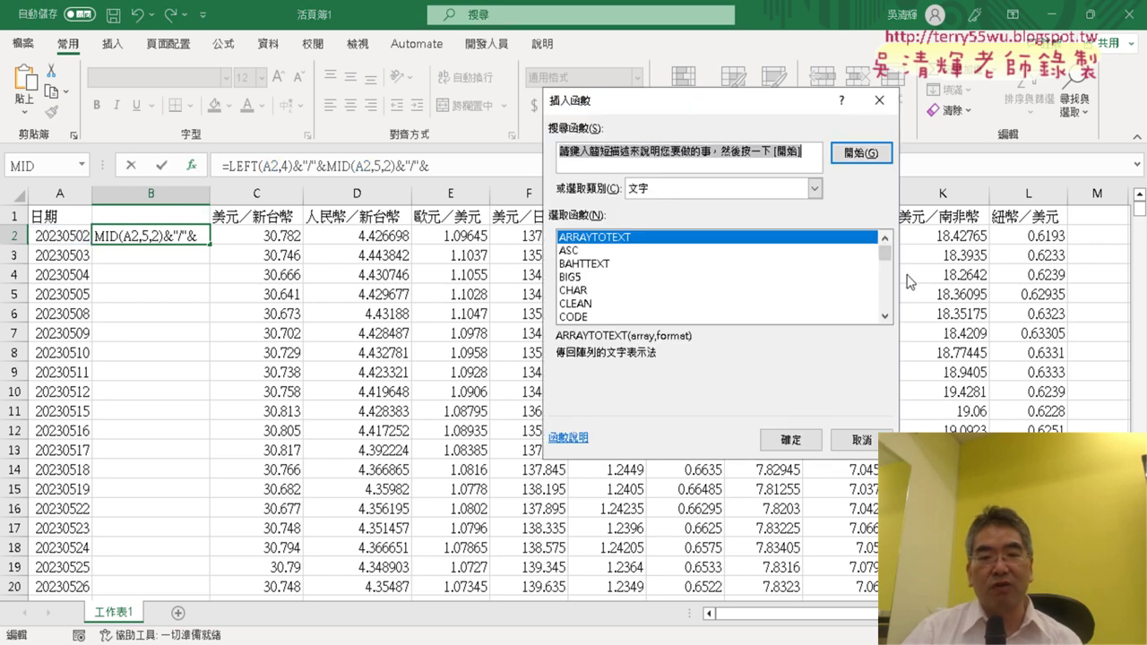
pyautogui.scroll(-1, 890, 269)
pyautogui.scroll(-1, 890, 268)
pyautogui.scroll(-2, 892, 271)
pyautogui.scroll(-1, 893, 275)
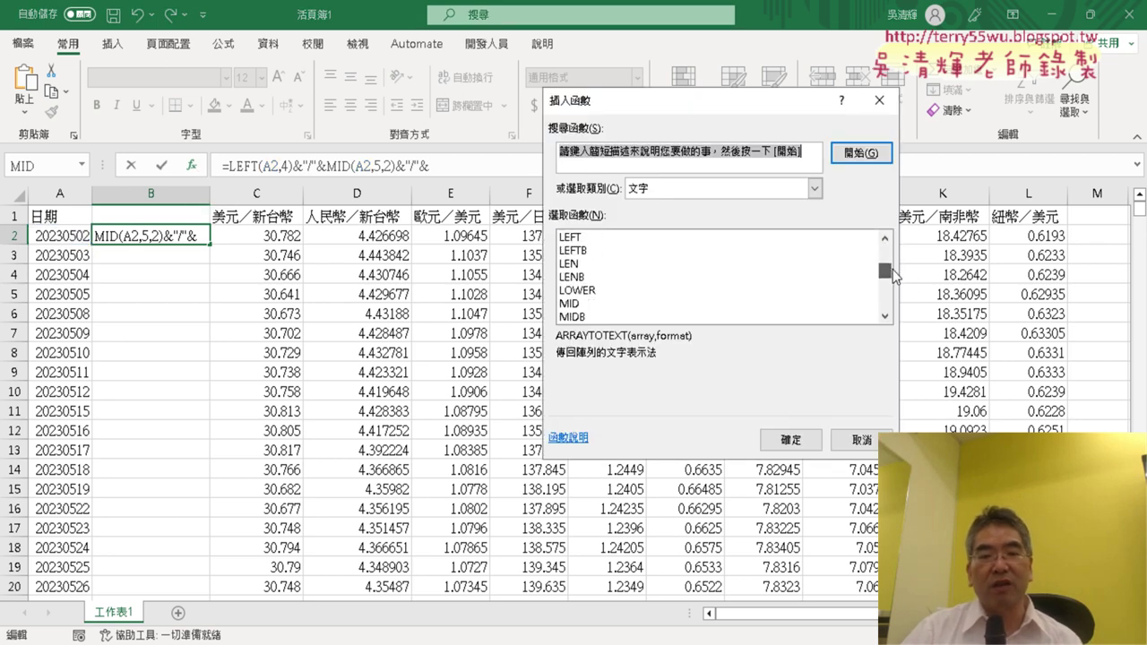
pyautogui.scroll(-3, 892, 273)
pyautogui.scroll(-1, 892, 274)
pyautogui.scroll(-2, 892, 276)
pyautogui.scroll(1, 657, 316)
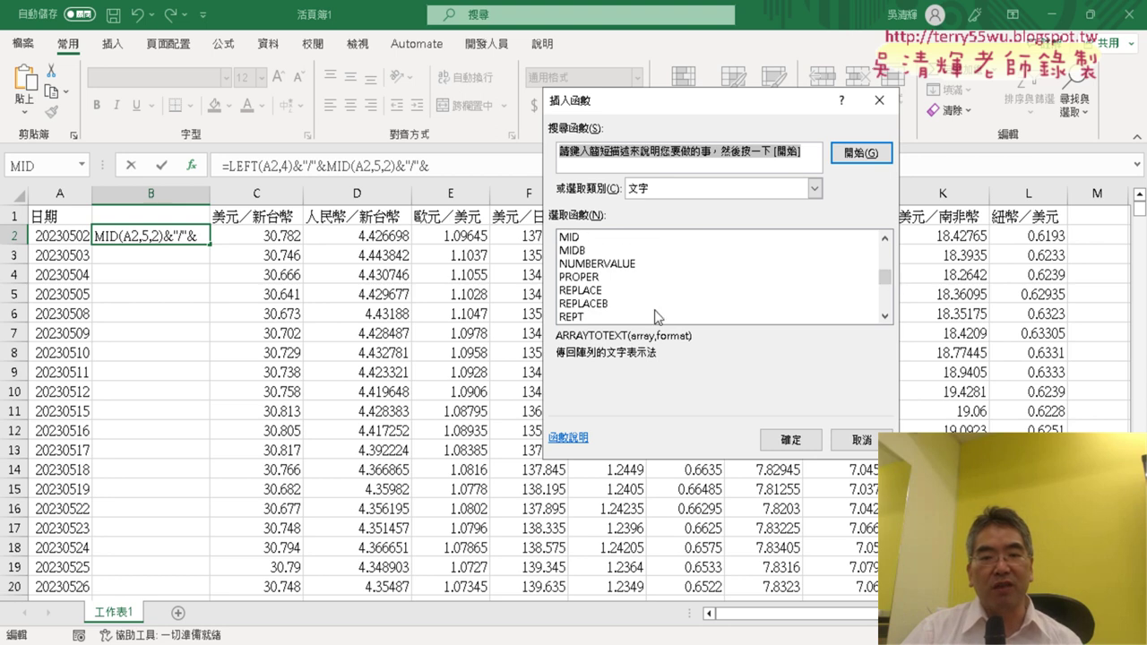
pyautogui.scroll(-1, 595, 320)
pyautogui.click(599, 291)
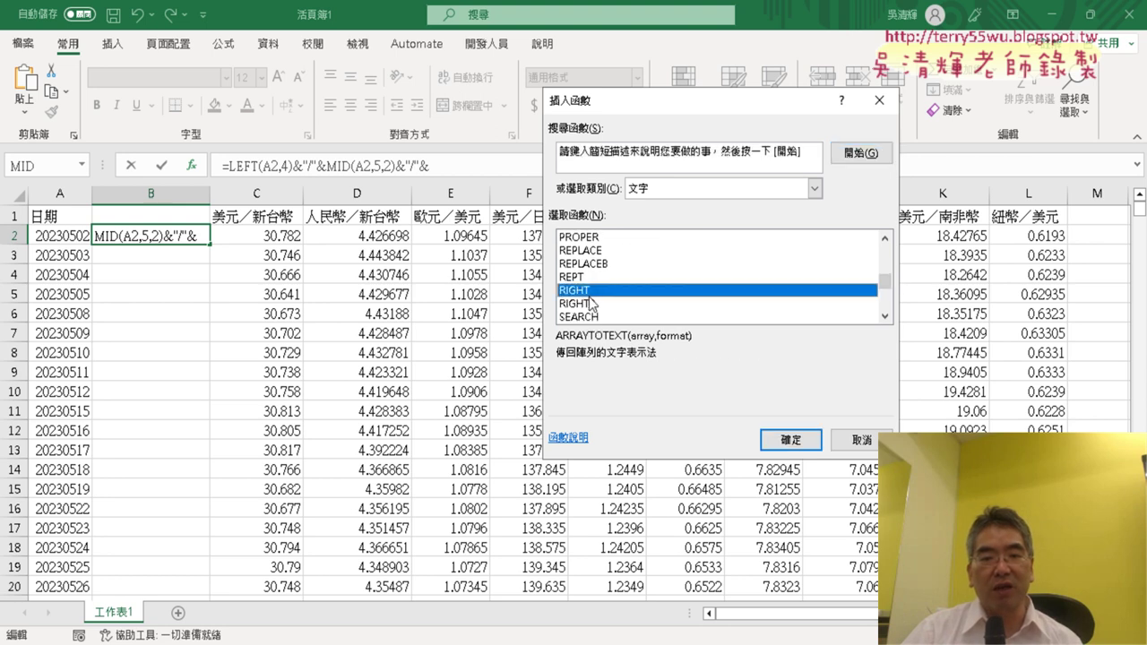
pyautogui.doubleClick(599, 296)
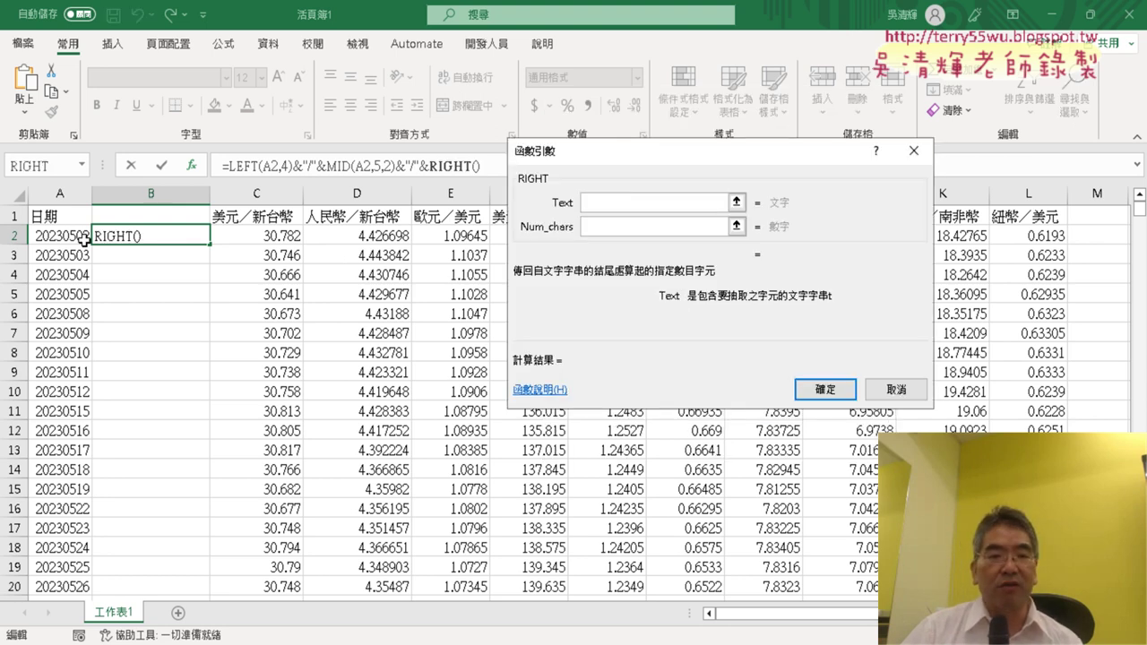
pyautogui.click(83, 240)
pyautogui.click(638, 226)
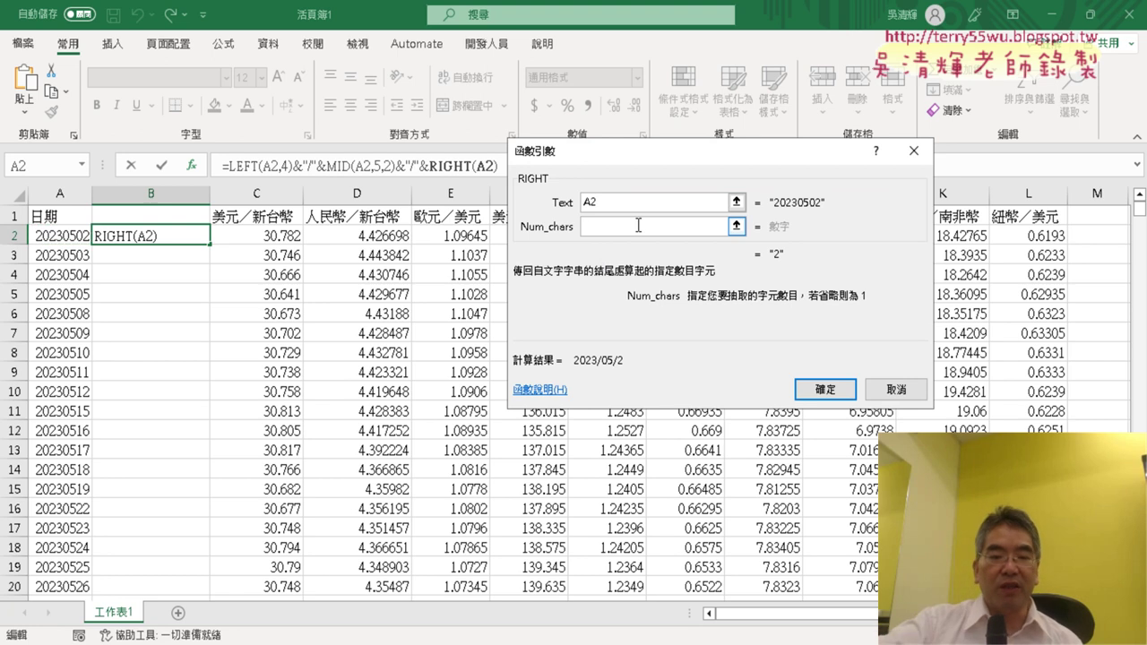
pyautogui.write('2')
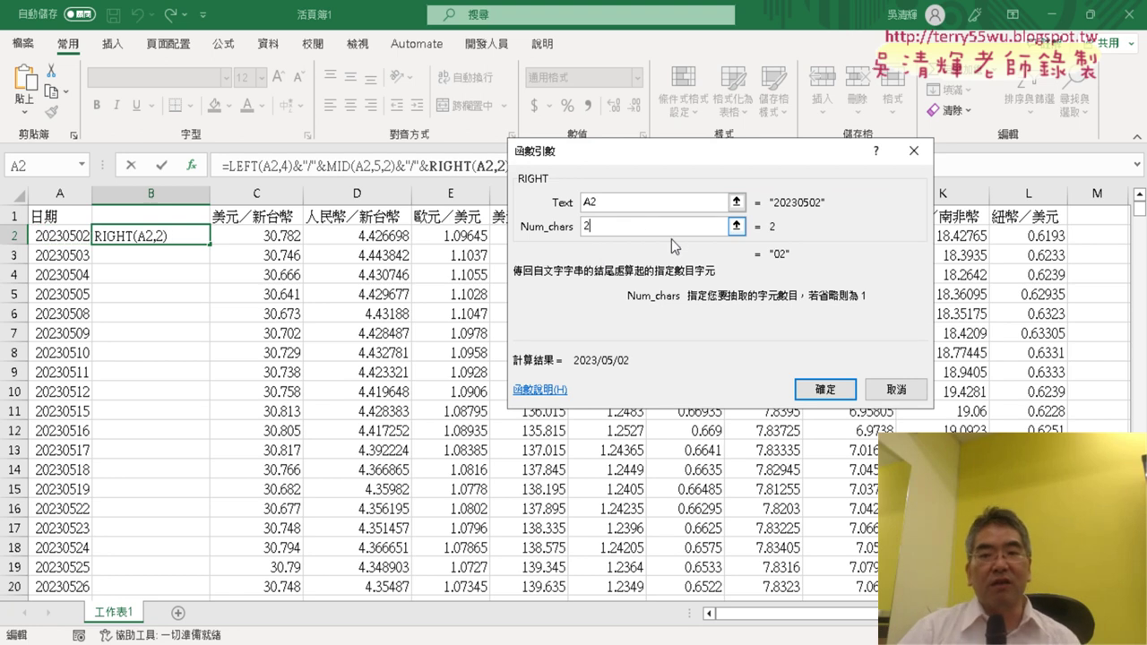
pyautogui.click(824, 389)
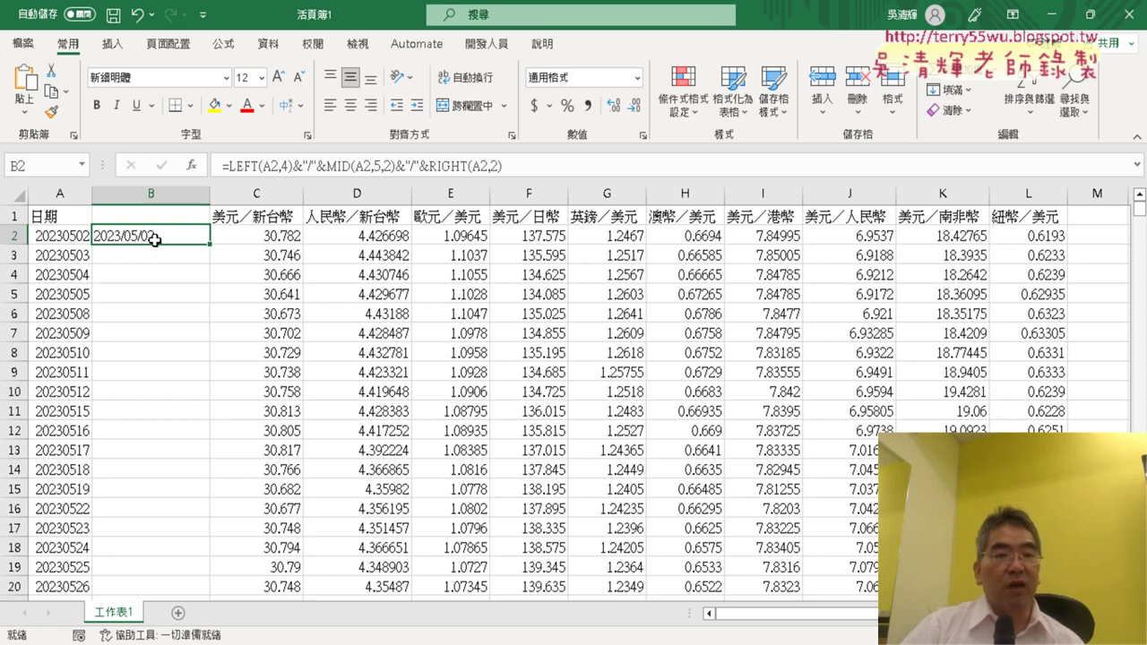
# Fill the date formula down column B and paste its results into column A as values
pyautogui.doubleClick(212, 245)
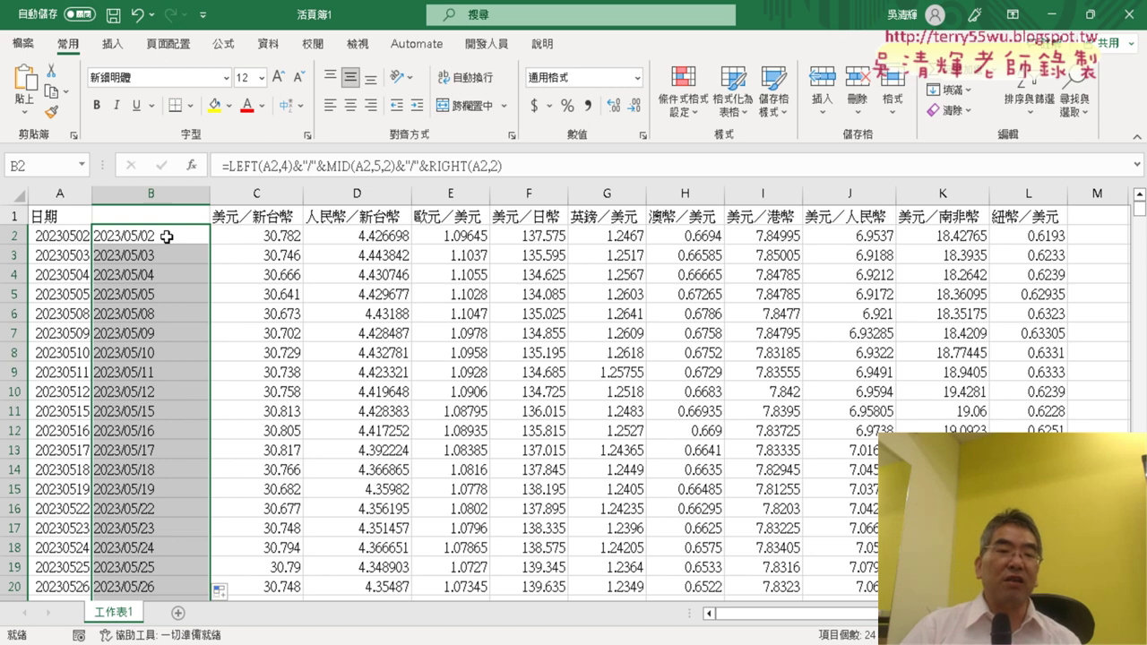
pyautogui.rightClick(167, 236)
pyautogui.click(229, 222)
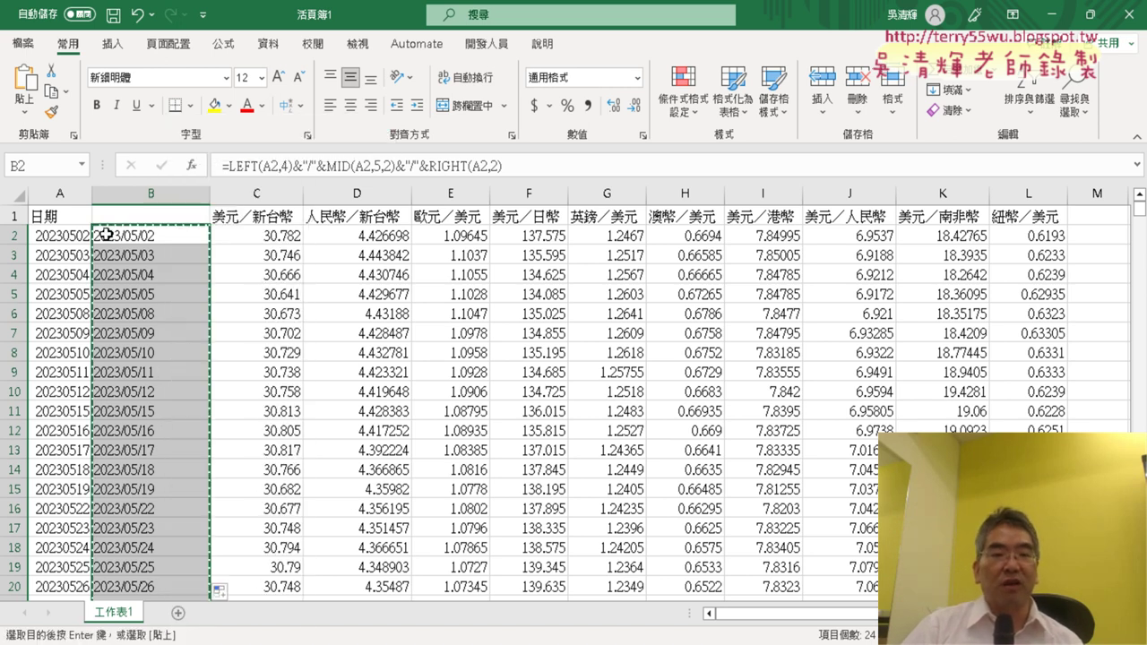
pyautogui.click(69, 235)
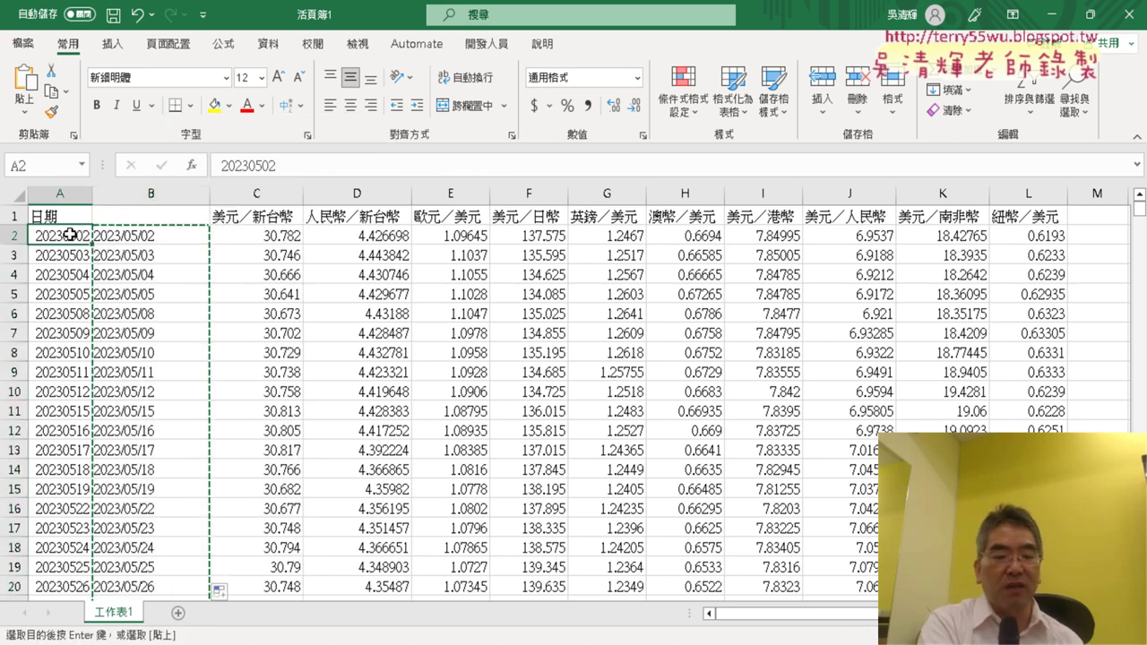
pyautogui.hotkey('ctrl', 'v')
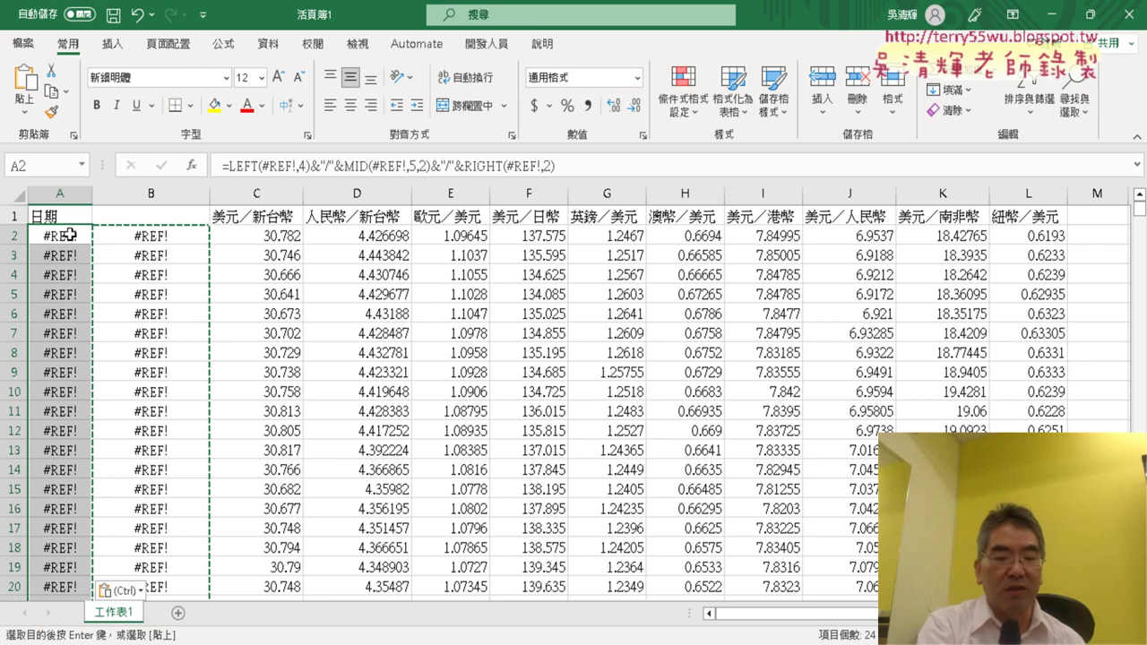
pyautogui.hotkey('ctrl', 'z')
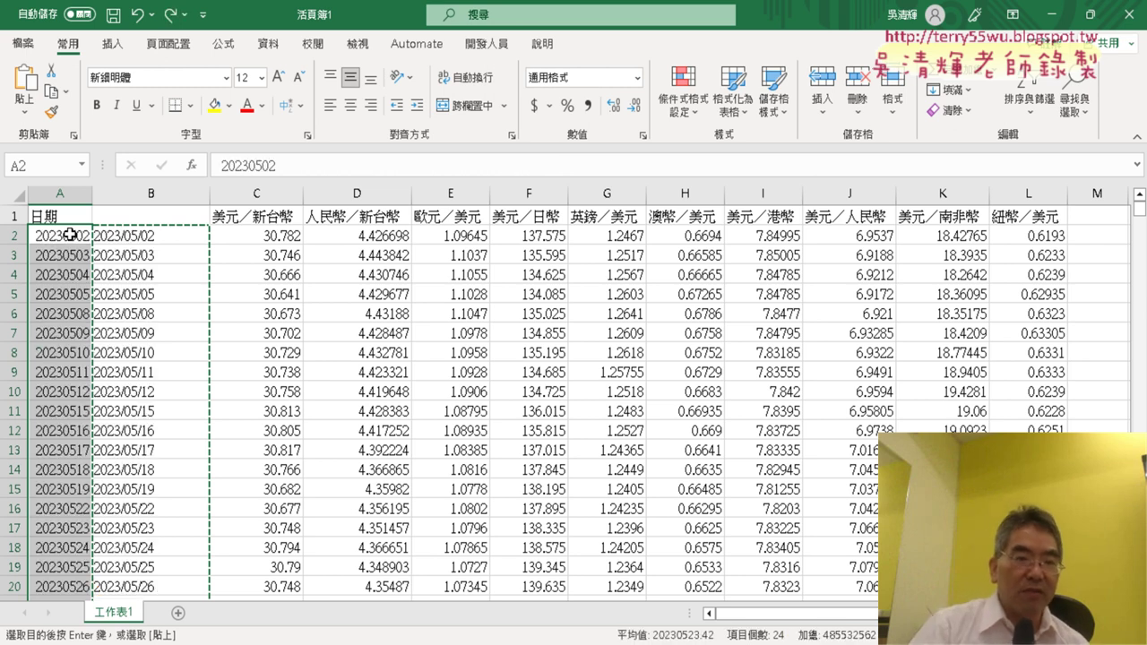
pyautogui.rightClick(72, 237)
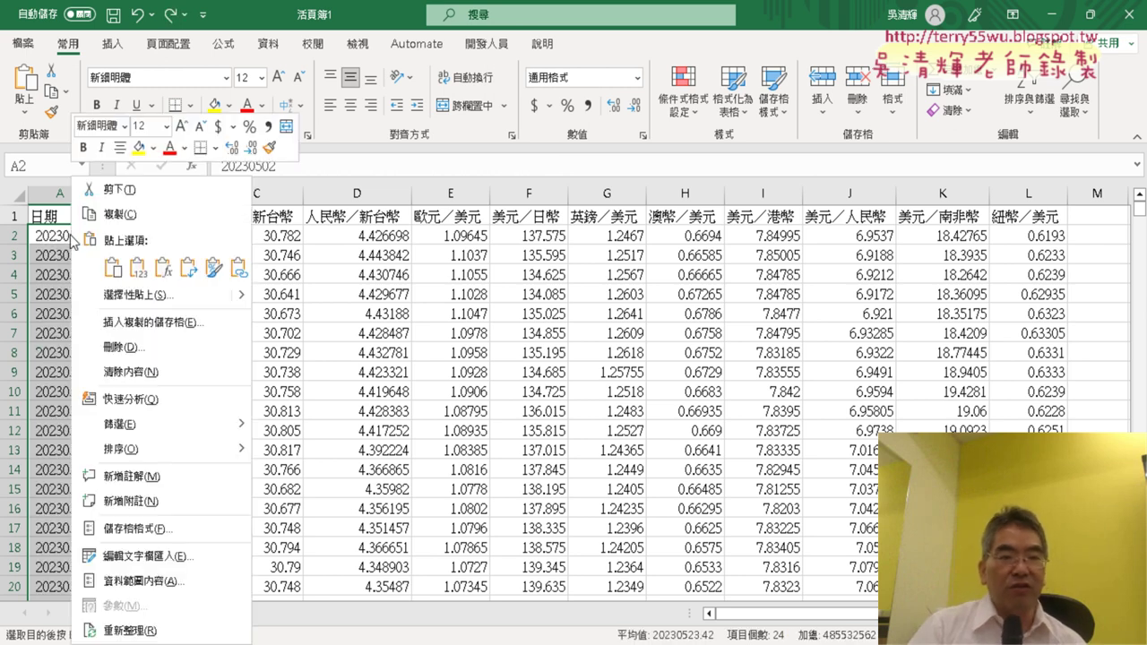
pyautogui.click(111, 266)
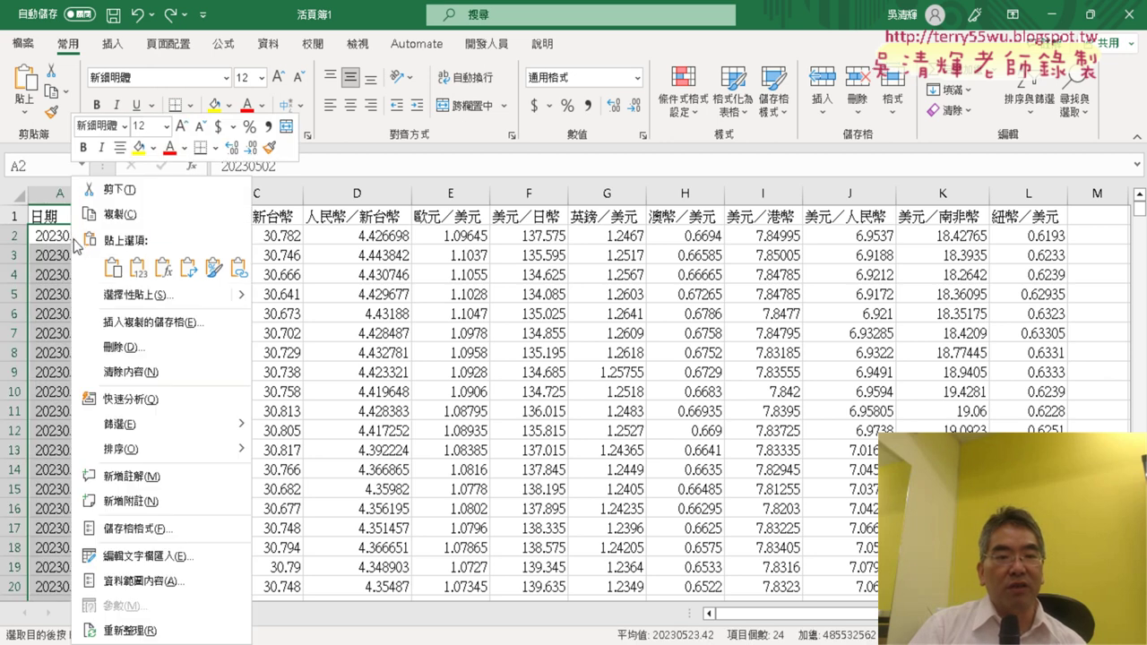
pyautogui.moveTo(238, 295)
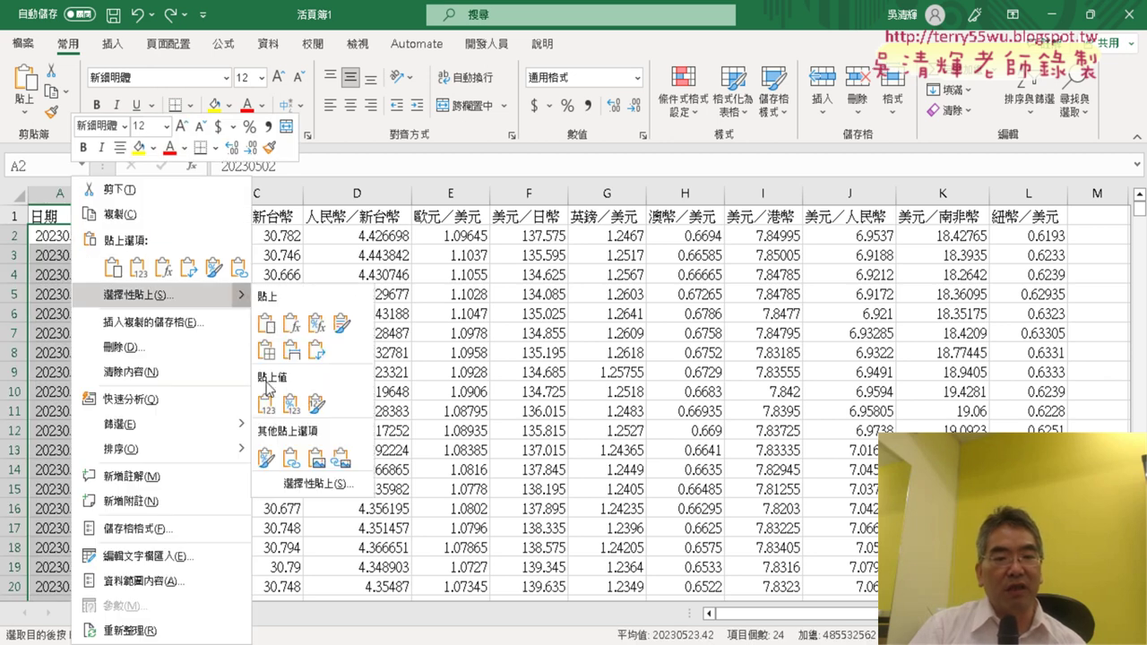
pyautogui.click(265, 404)
# Delete the helper column B so 美元／新台幣 returns to column B
pyautogui.click(166, 193)
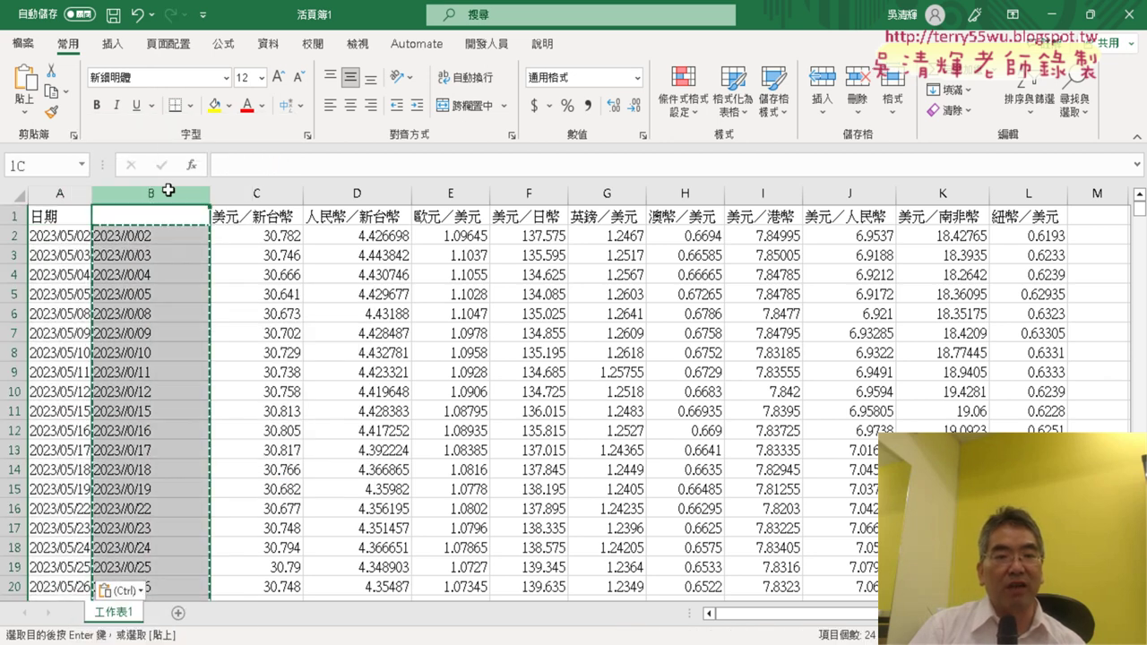
pyautogui.rightClick(170, 274)
pyautogui.hotkey('ctrl', '-')
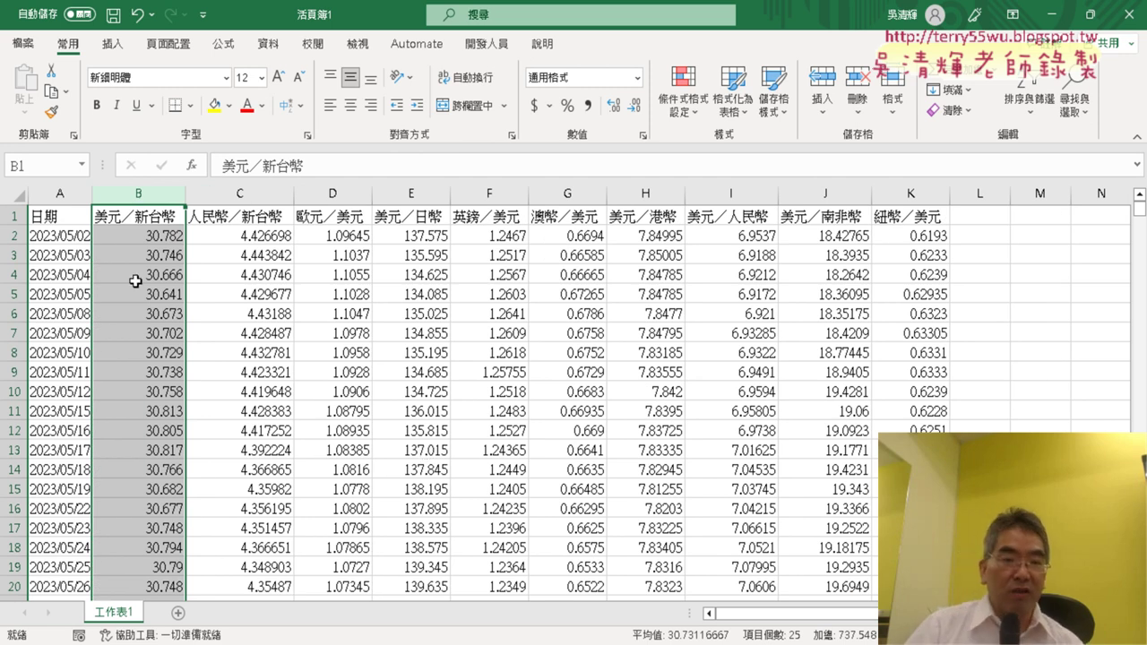
# Chart the 日期 and 美元／新台幣 data as a line with markers beside the dates
pyautogui.click(73, 216)
pyautogui.moveTo(74, 216); pyautogui.dragTo(107, 220)
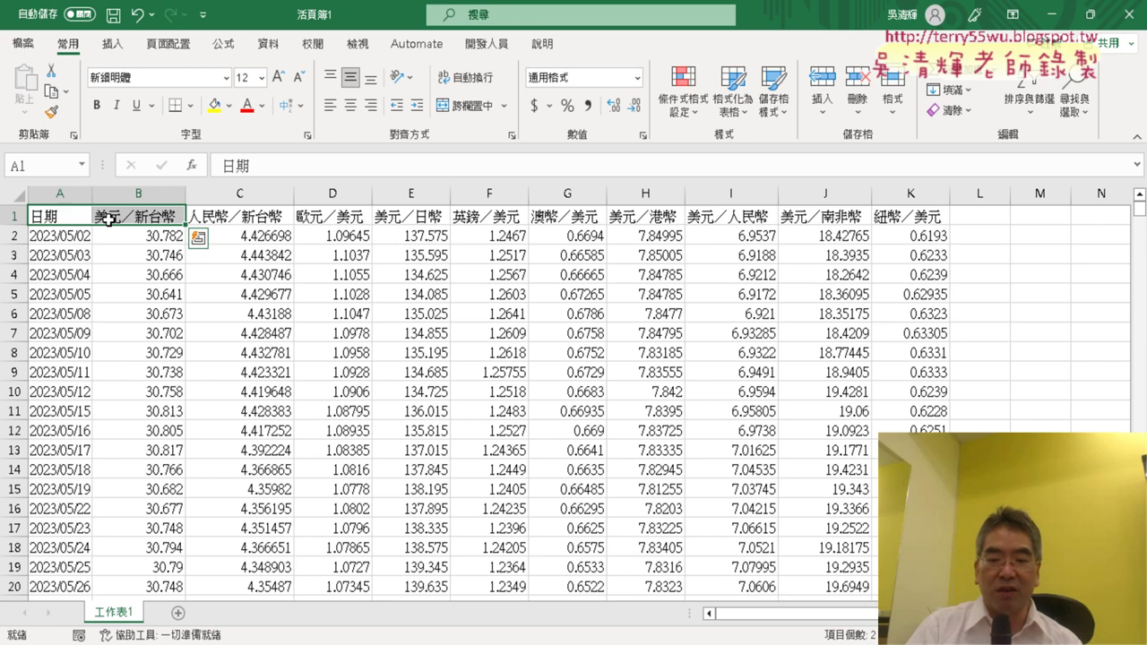
pyautogui.hotkey('ctrl', 'shift', 'Down')
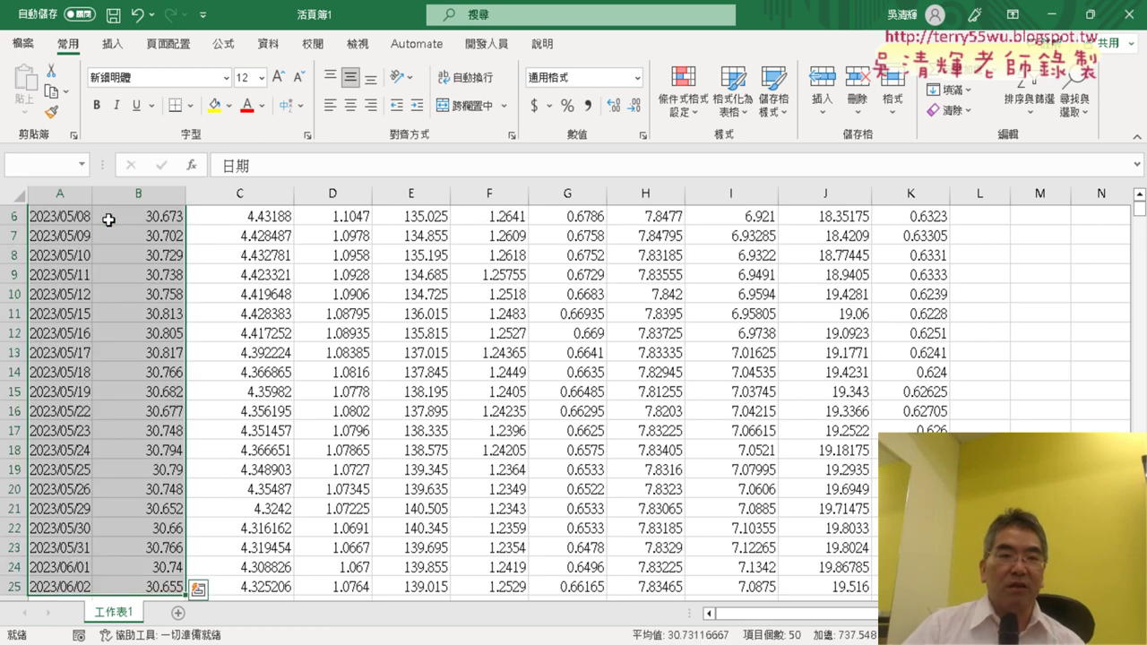
pyautogui.click(112, 43)
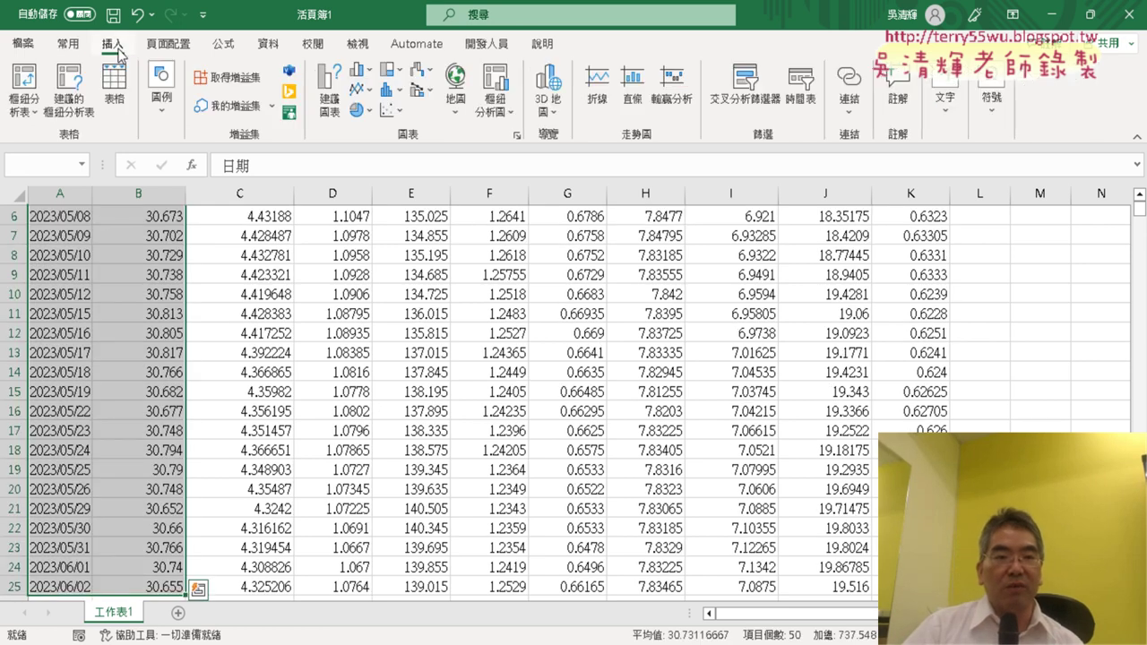
pyautogui.click(360, 90)
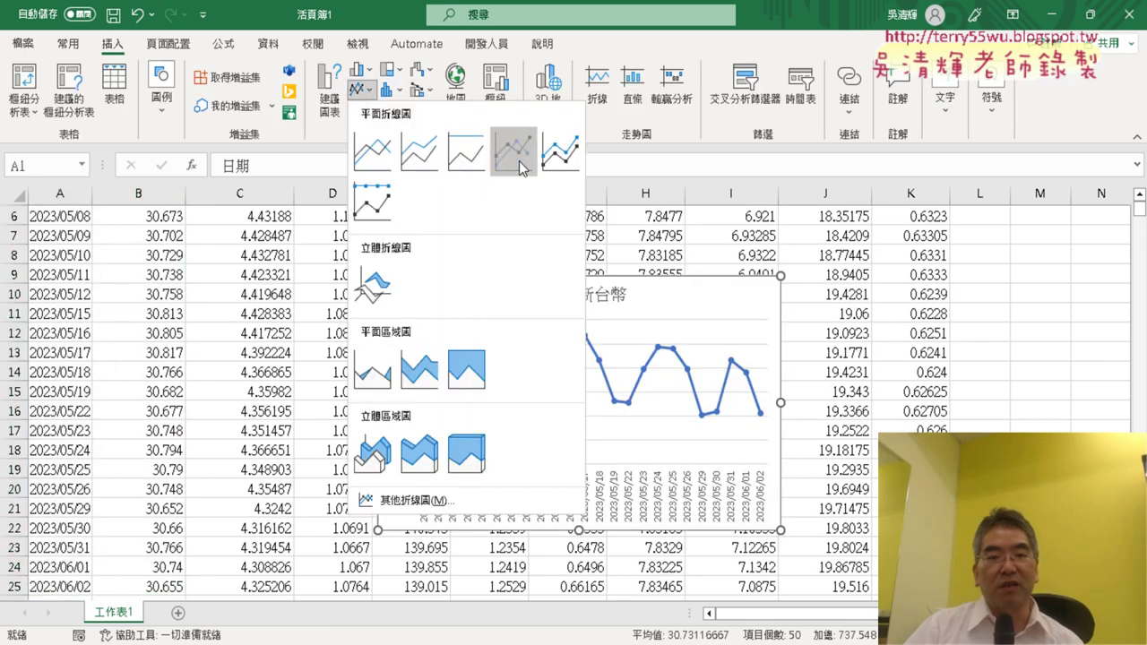
pyautogui.click(513, 151)
pyautogui.moveTo(466, 299); pyautogui.dragTo(292, 236)
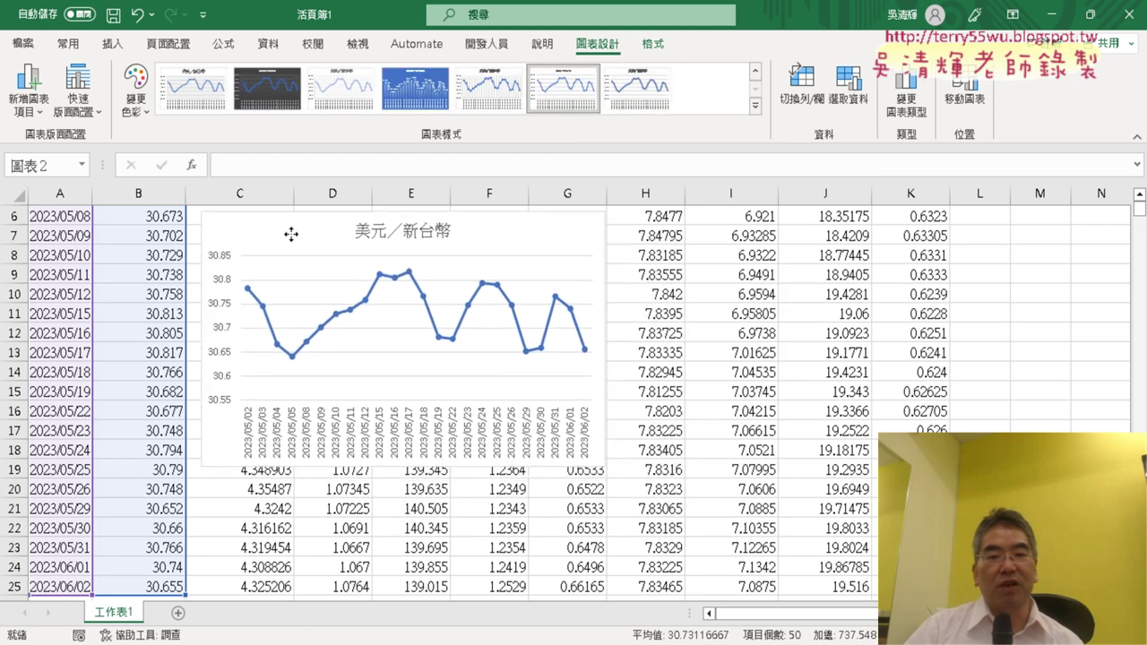
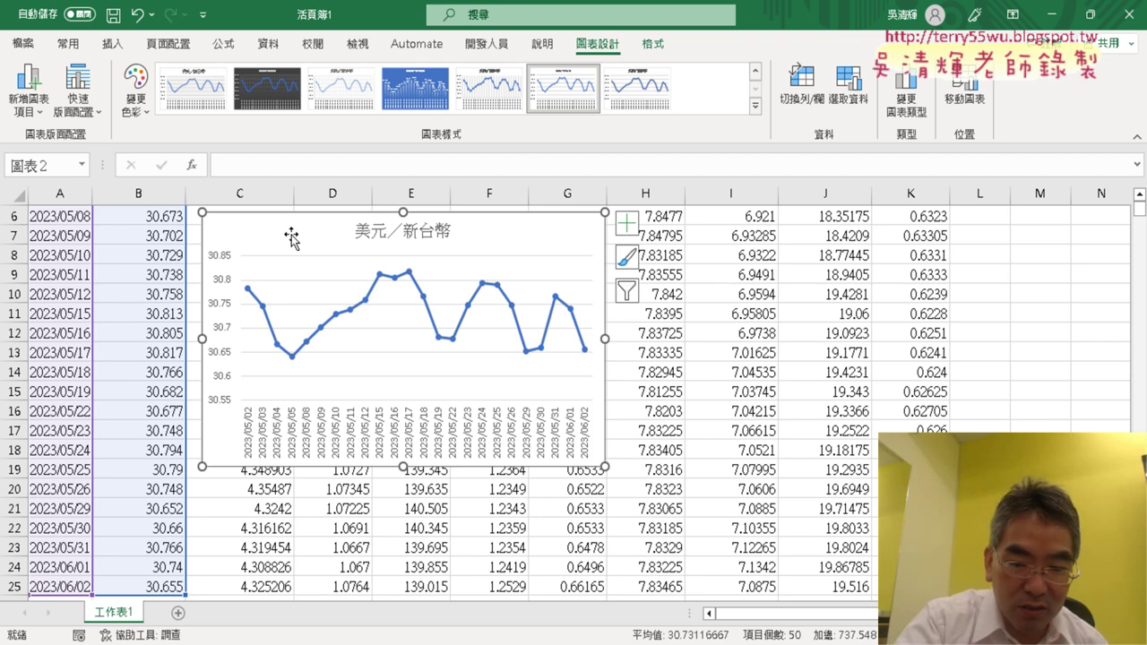
# Paste the original 8-digit date numbers such as 20230502 back into column A
pyautogui.press('F8')
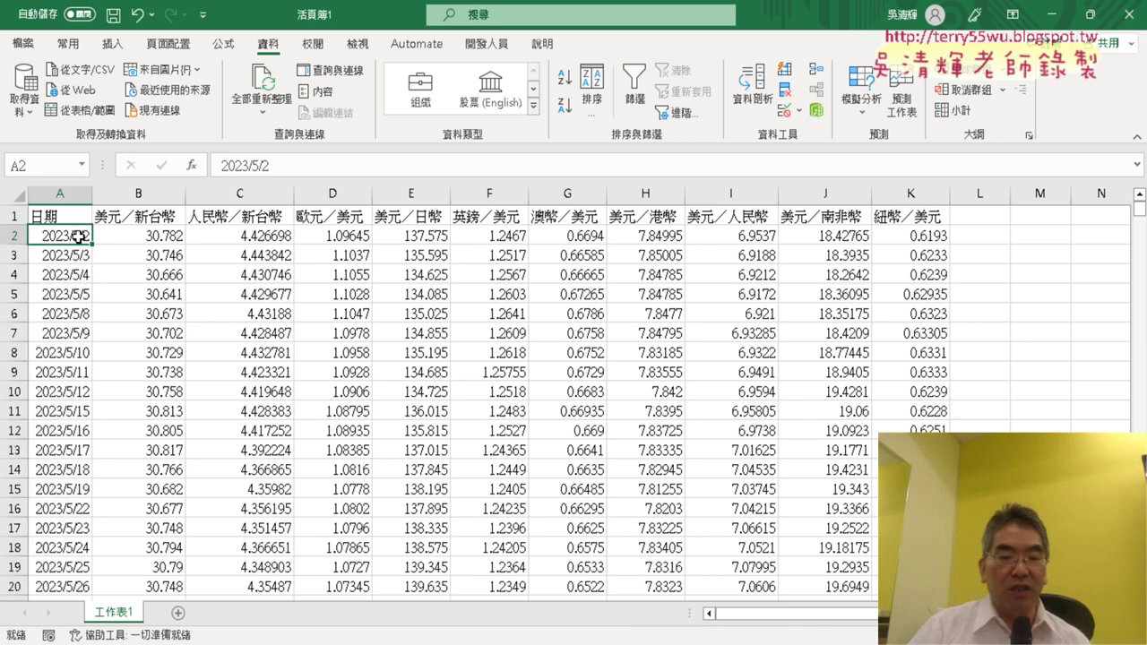
pyautogui.hotkey('ctrl', 'c')
pyautogui.hotkey('ctrl', 'v')
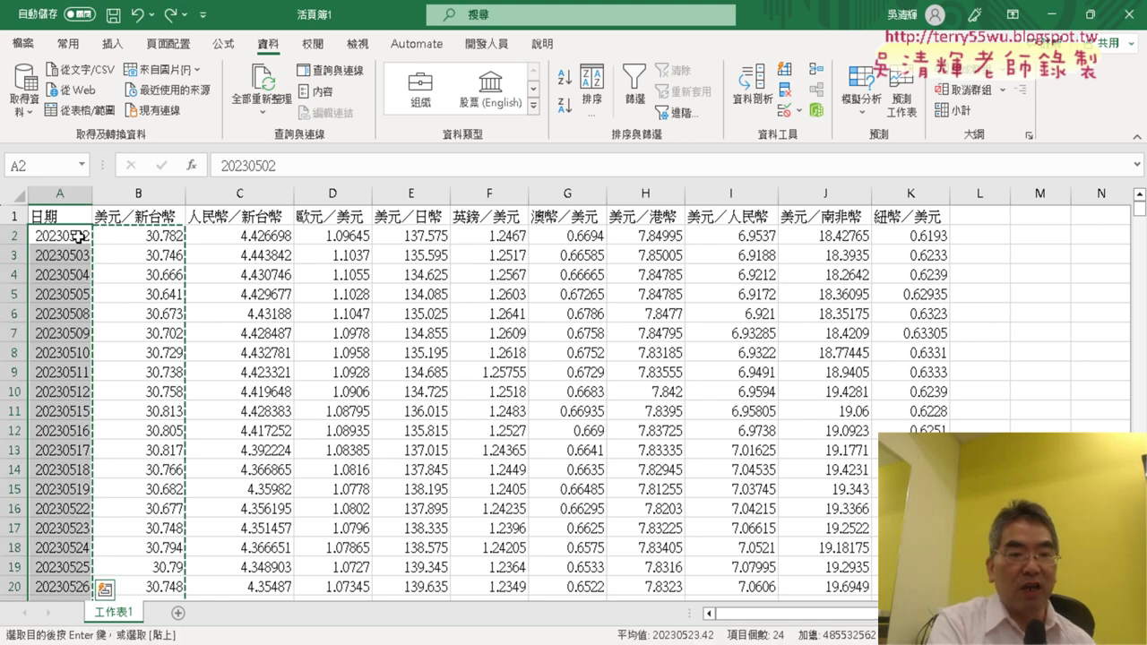
# Insert a quick chart of the dates and rates with Alt+F1, then delete it
pyautogui.hotkey('shift', 'Right')
pyautogui.hotkey('alt', 'F1')
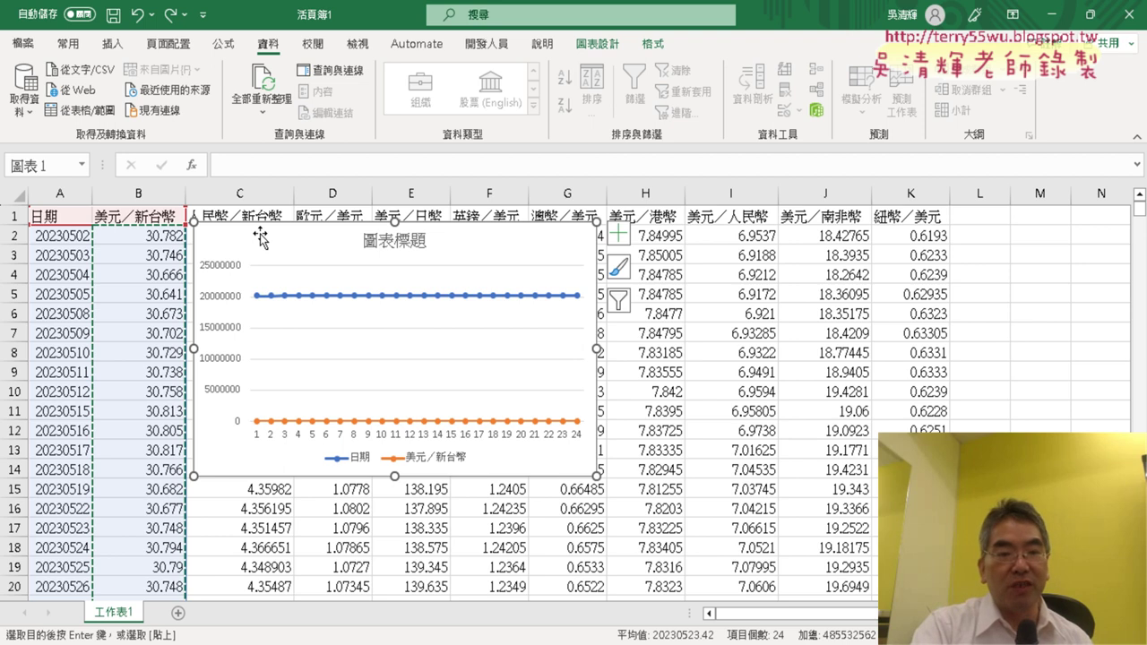
pyautogui.press('Delete')
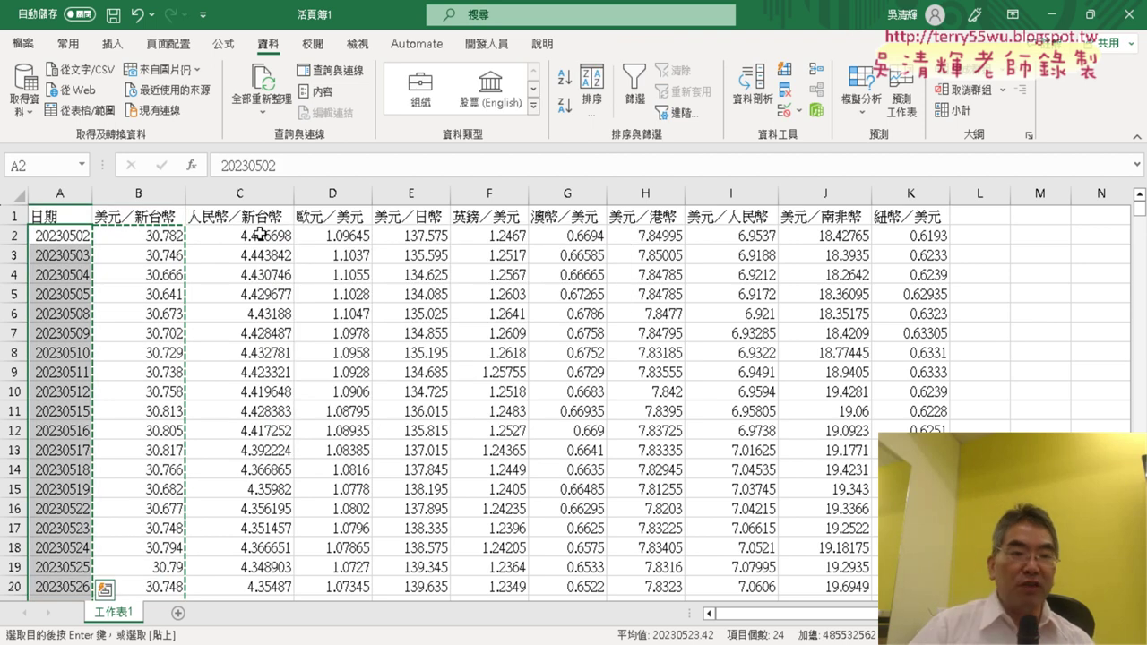
# Select the date values A2:A25 below the 日期 header
pyautogui.click(71, 217)
pyautogui.hotkey('ctrl', 'shift', 'Down')
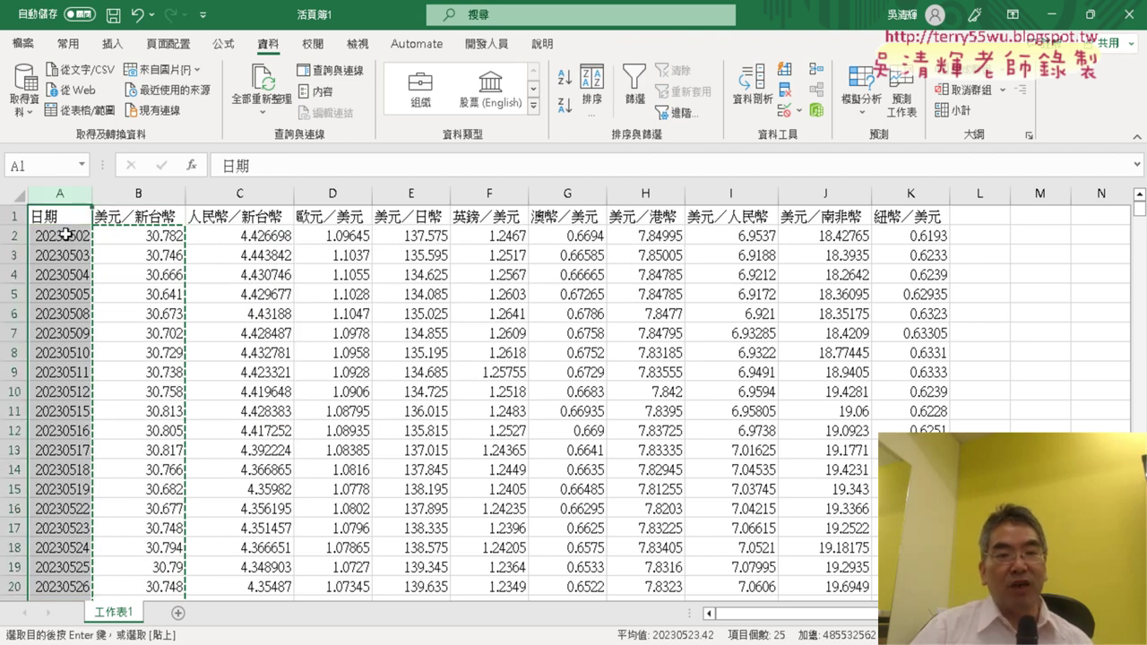
pyautogui.click(66, 235)
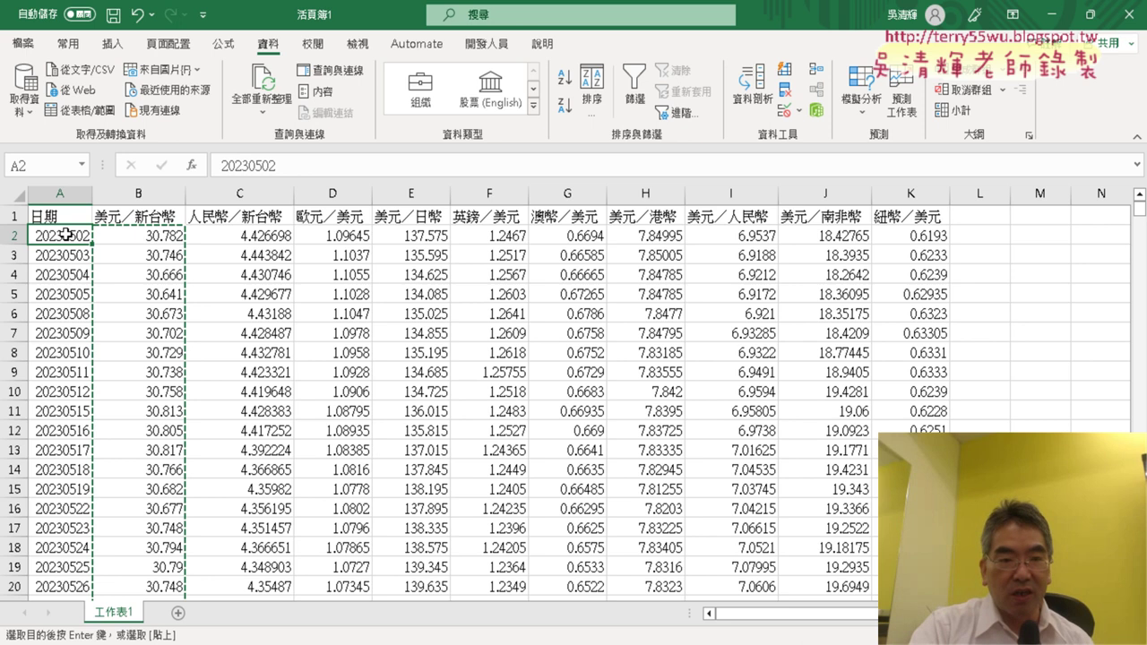
pyautogui.hotkey('ctrl', 'shift', 'Down')
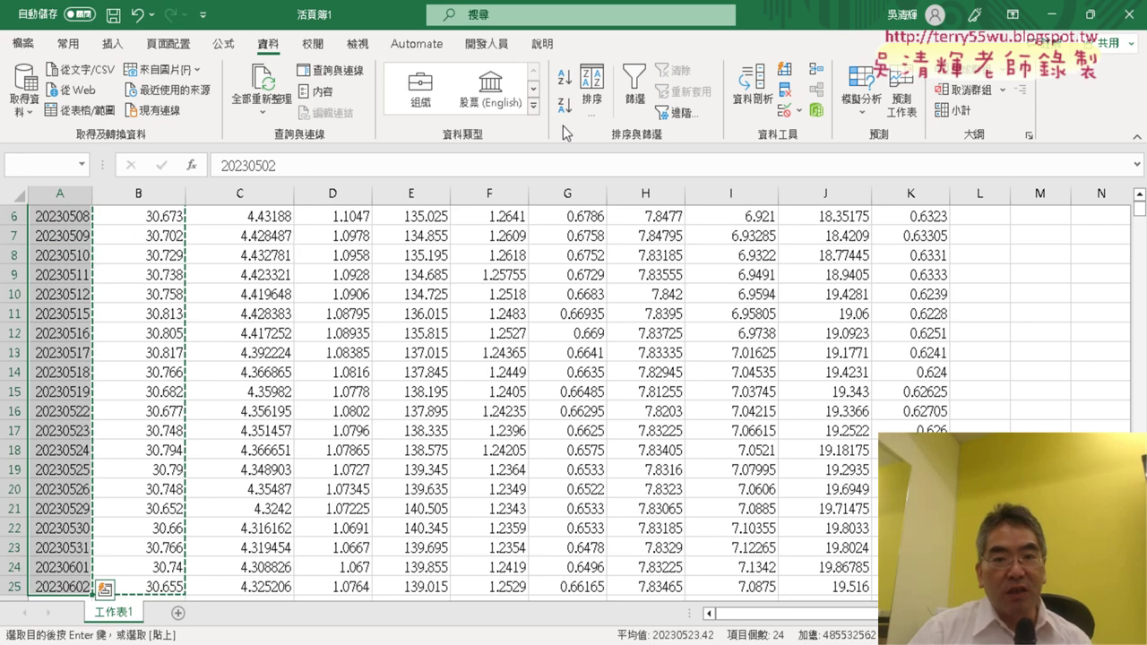
# Apply Text to Columns with Date (YMD) format so 20230502 becomes 2023/5/2
pyautogui.click(751, 108)
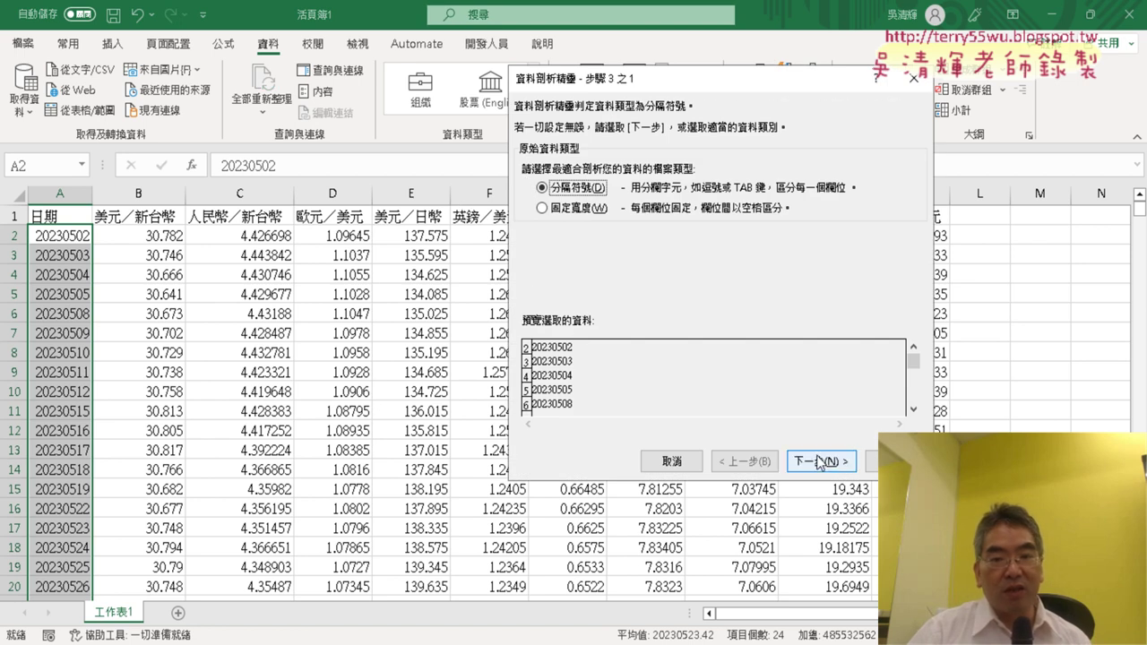
pyautogui.click(822, 458)
pyautogui.click(823, 459)
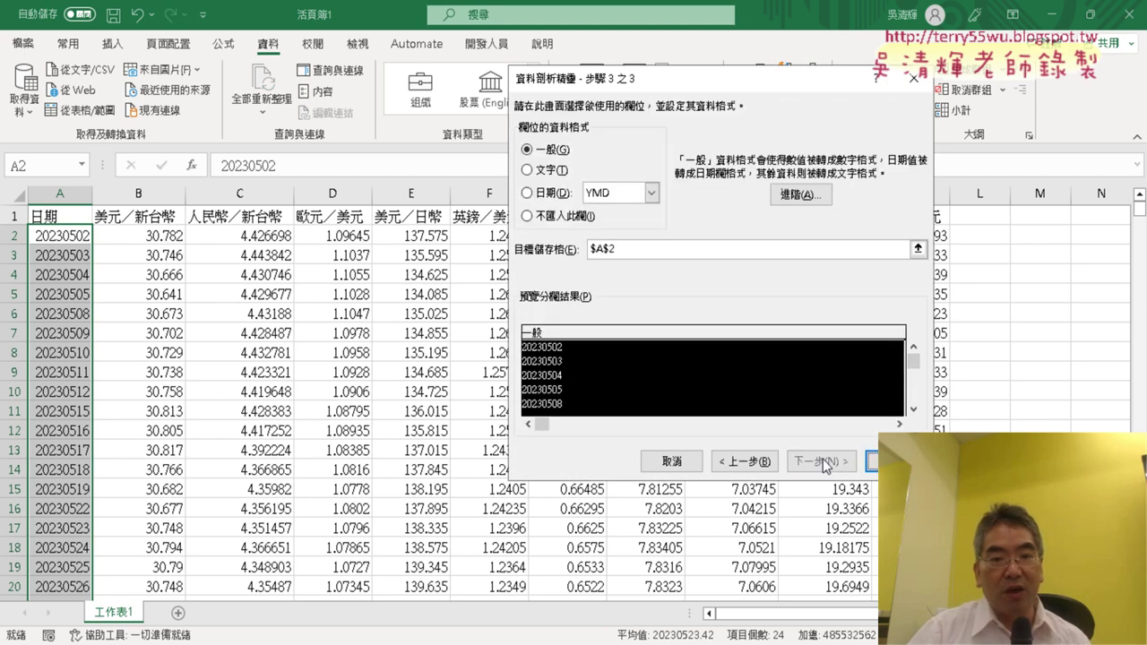
pyautogui.click(550, 194)
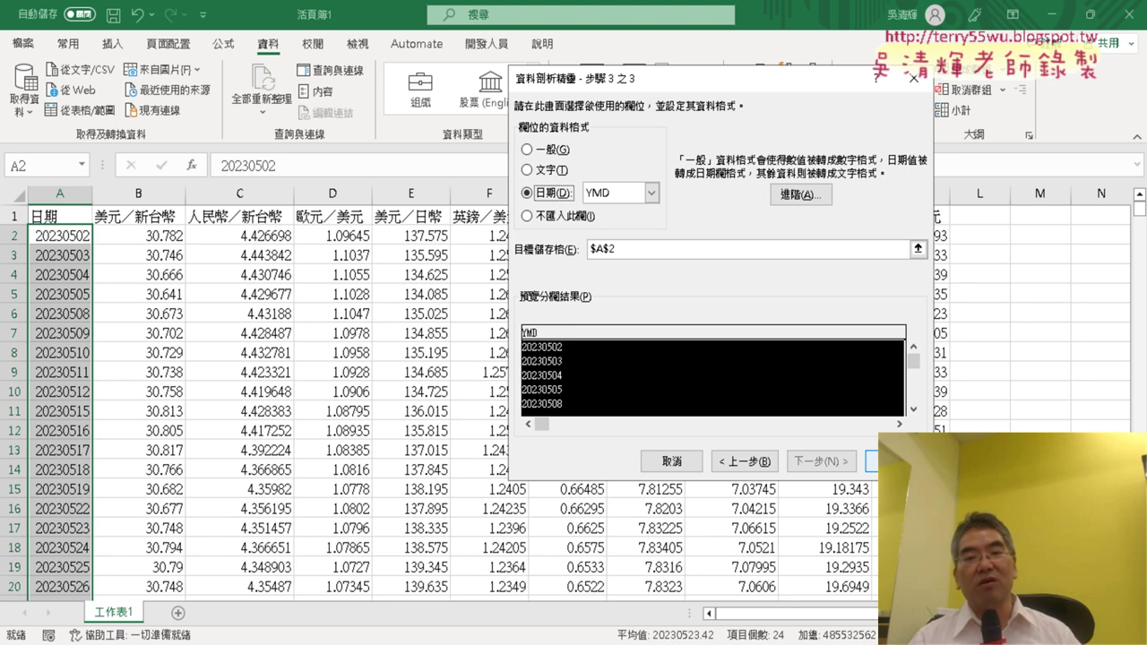
pyautogui.press('Return')
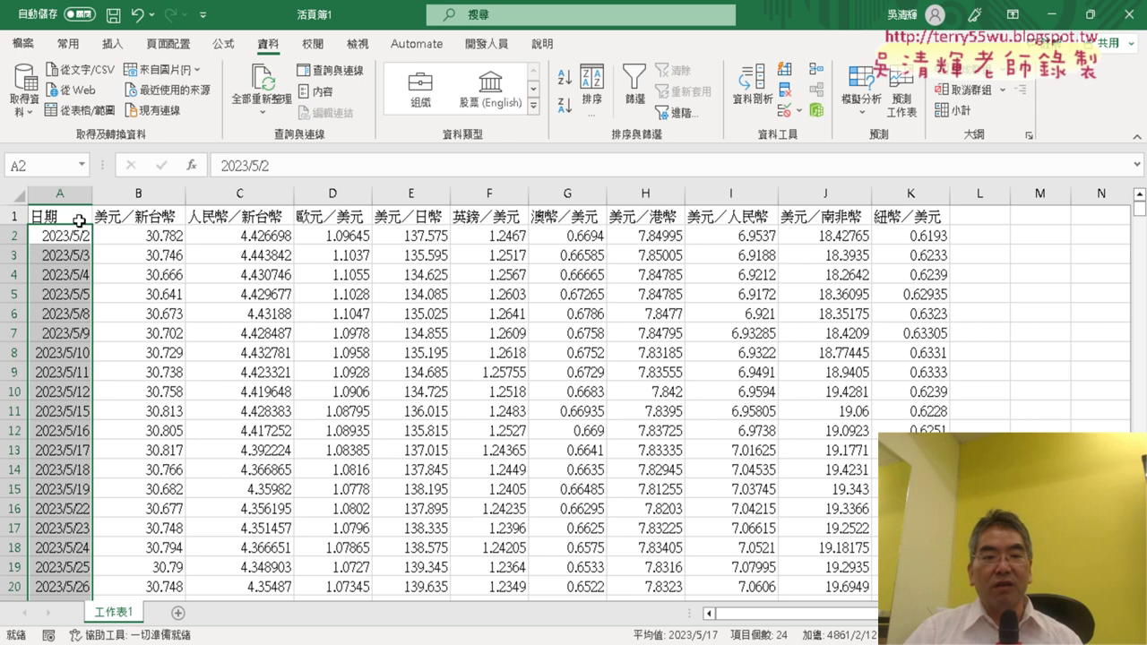
# Insert a line chart with markers of dates versus 美元／新台幣 rates, then delete it
pyautogui.moveTo(75, 219)
pyautogui.mouseDown()
pyautogui.moveTo(128, 215)
pyautogui.moveTo(135, 590)
pyautogui.mouseUp()
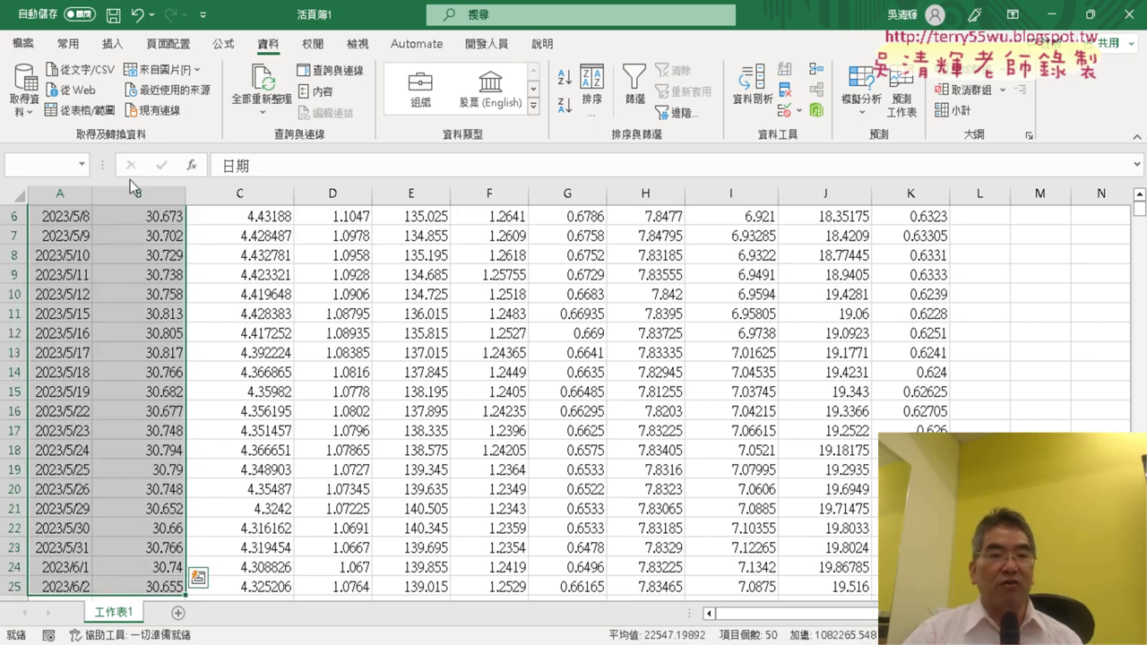
pyautogui.click(111, 43)
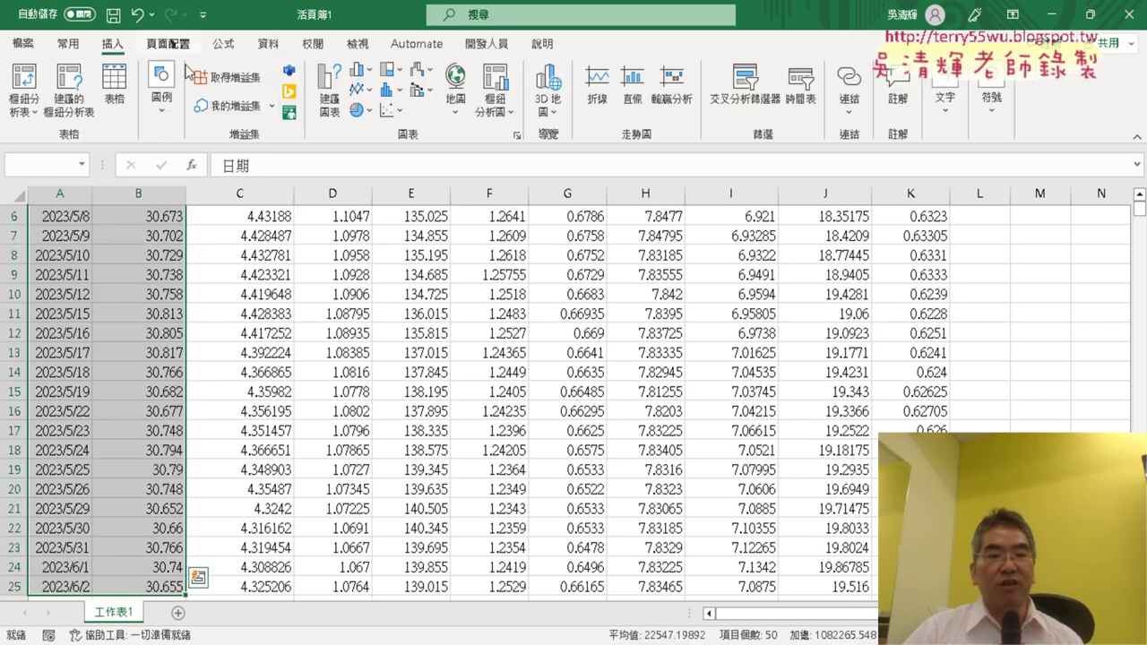
pyautogui.click(361, 90)
pyautogui.click(512, 153)
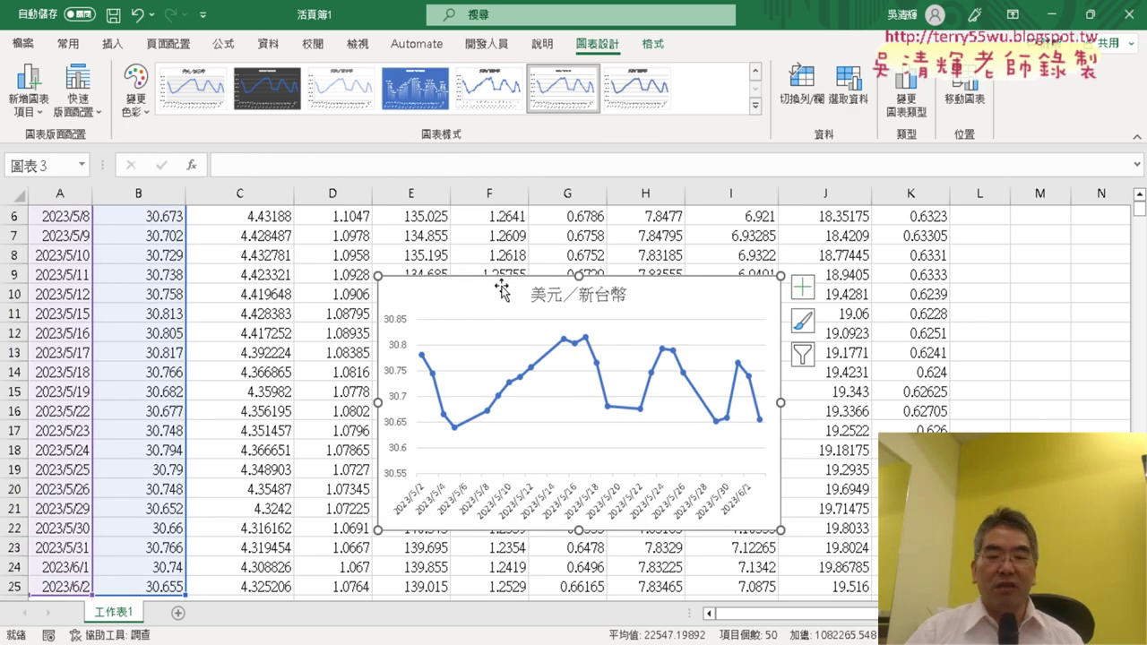
pyautogui.press('Delete')
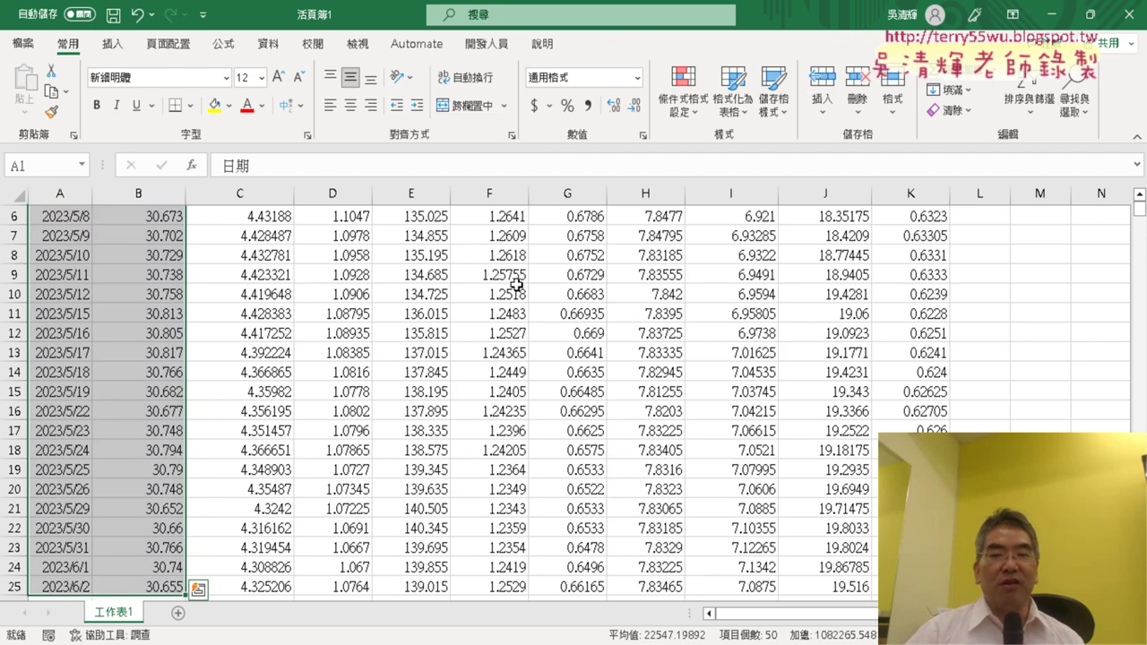
pyautogui.scroll(2, 517, 284)
# Open the VBA editor and review the 匯率下載 macro's Cells.Clear line
pyautogui.click(489, 44)
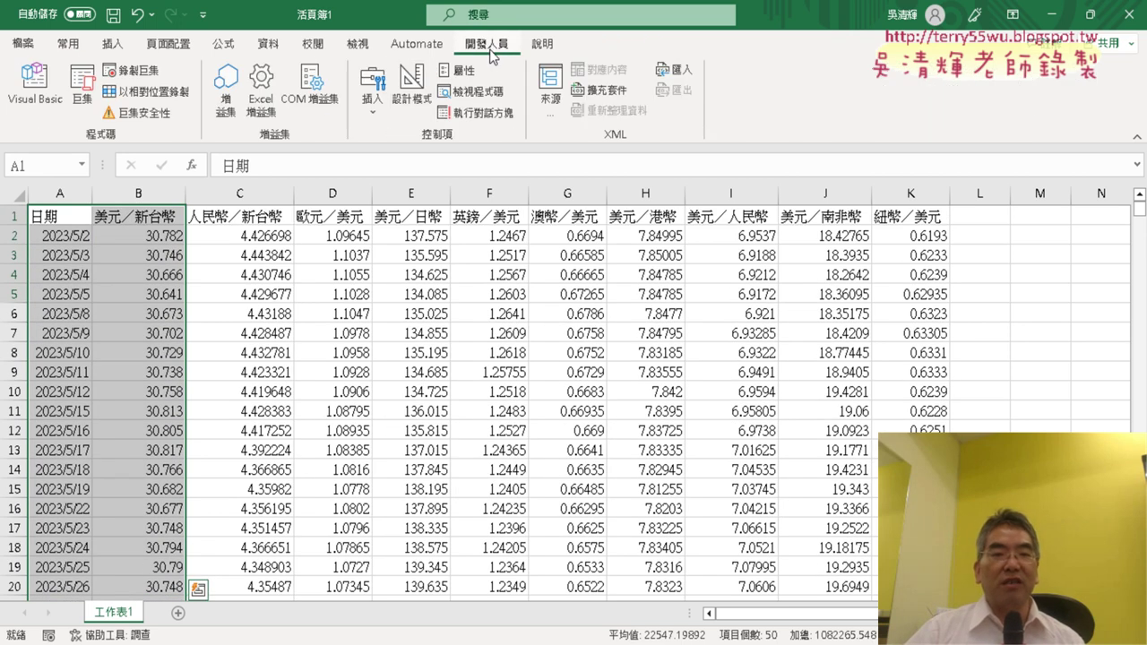
pyautogui.click(50, 96)
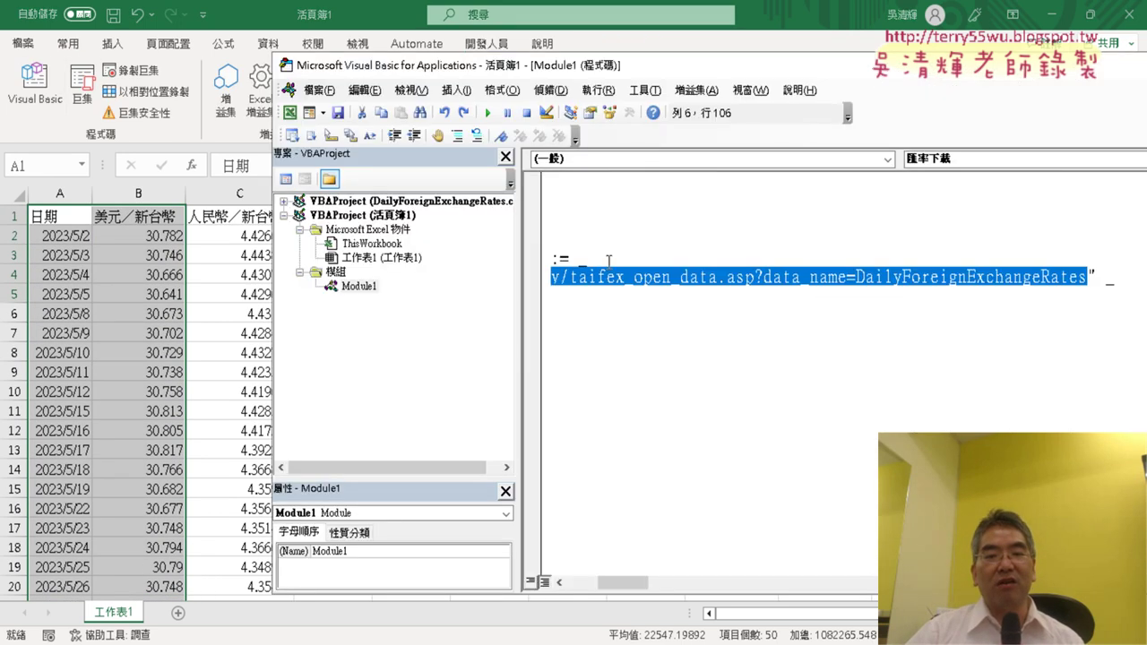
pyautogui.moveTo(622, 583); pyautogui.dragTo(587, 582)
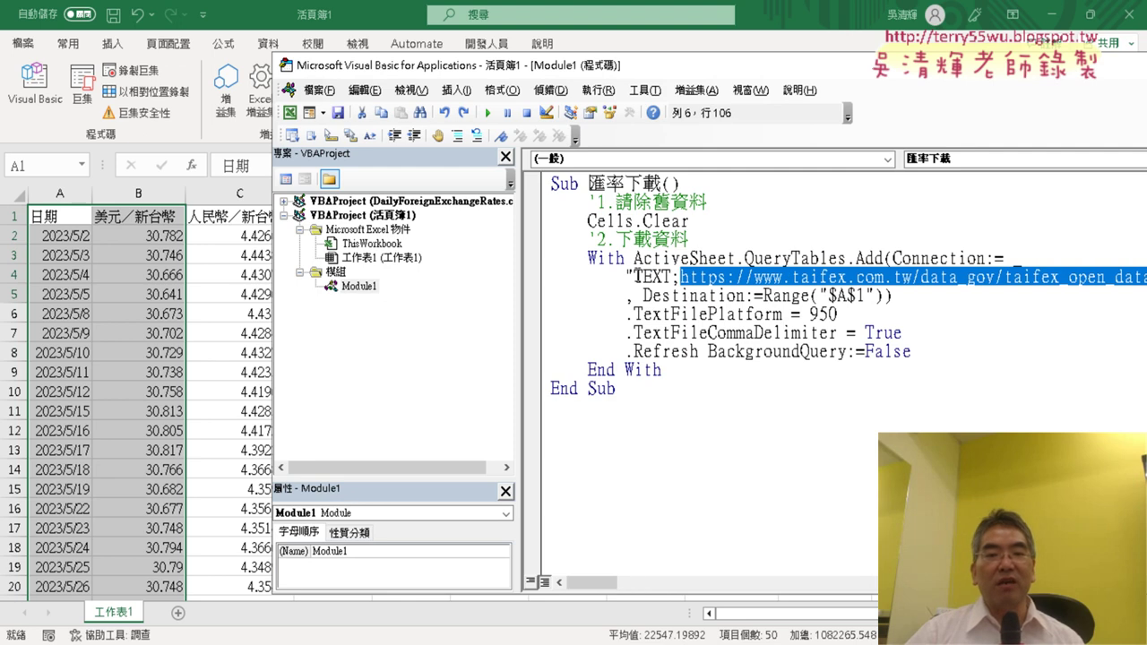
pyautogui.moveTo(691, 221); pyautogui.dragTo(588, 221)
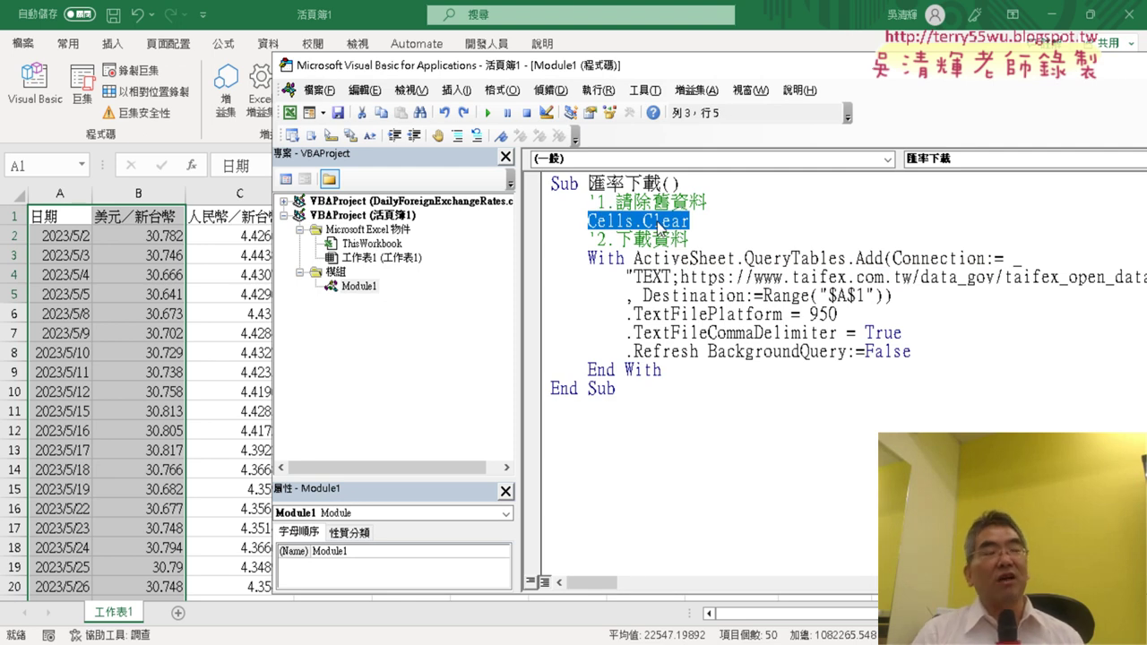
pyautogui.click(690, 333)
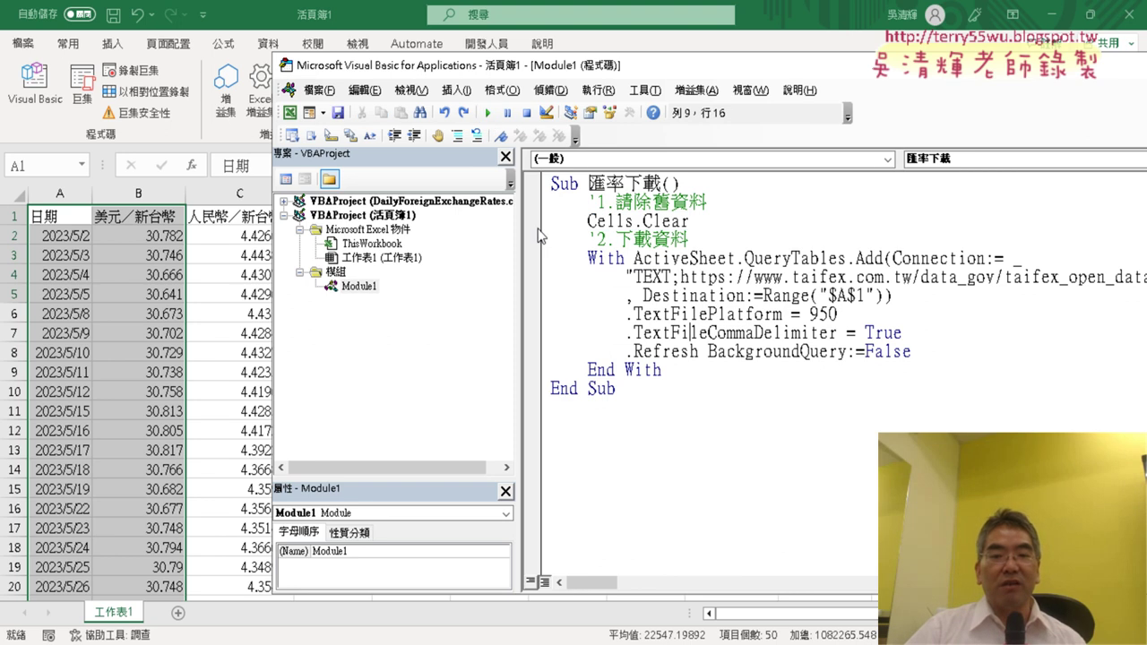
# Set a breakpoint on the With statement, run and continue 匯率下載, then view the refilled sheet
pyautogui.click(534, 267)
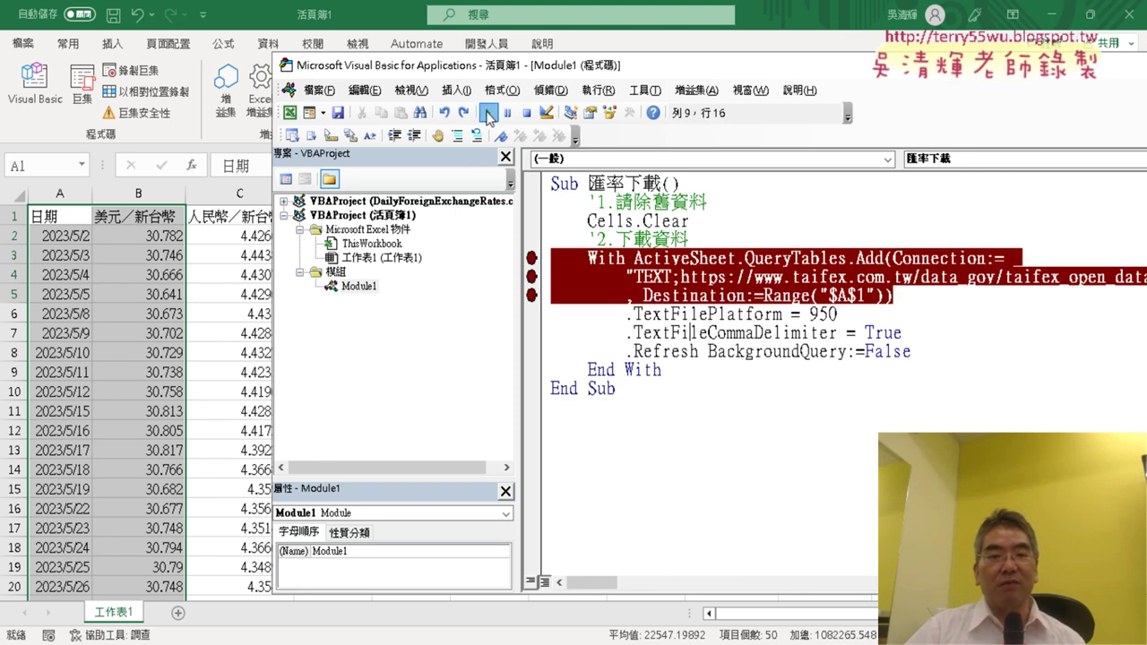
pyautogui.click(487, 113)
pyautogui.click(487, 113)
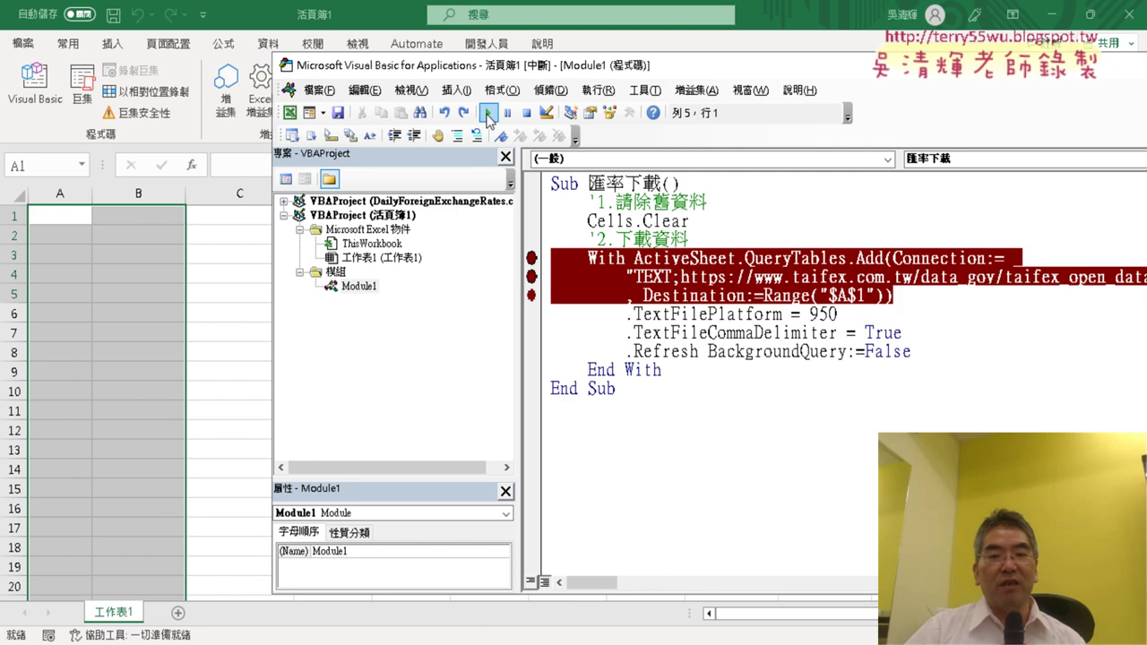
pyautogui.click(69, 189)
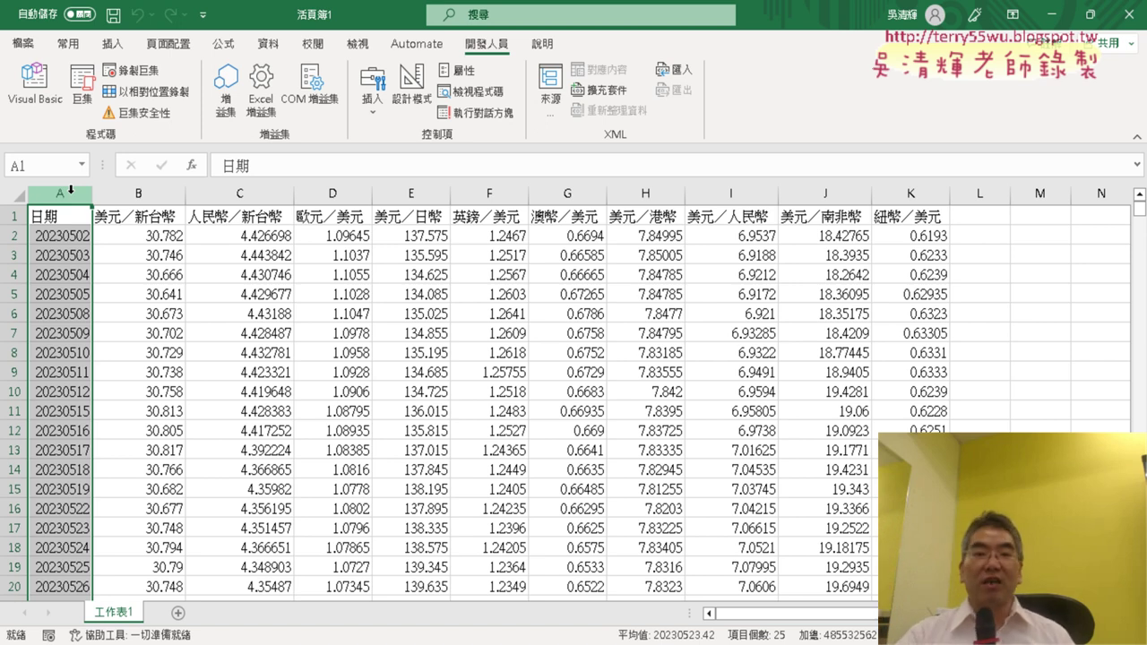
# Insert a blank line after End With in 匯率下載, then return to the worksheet
pyautogui.click(29, 112)
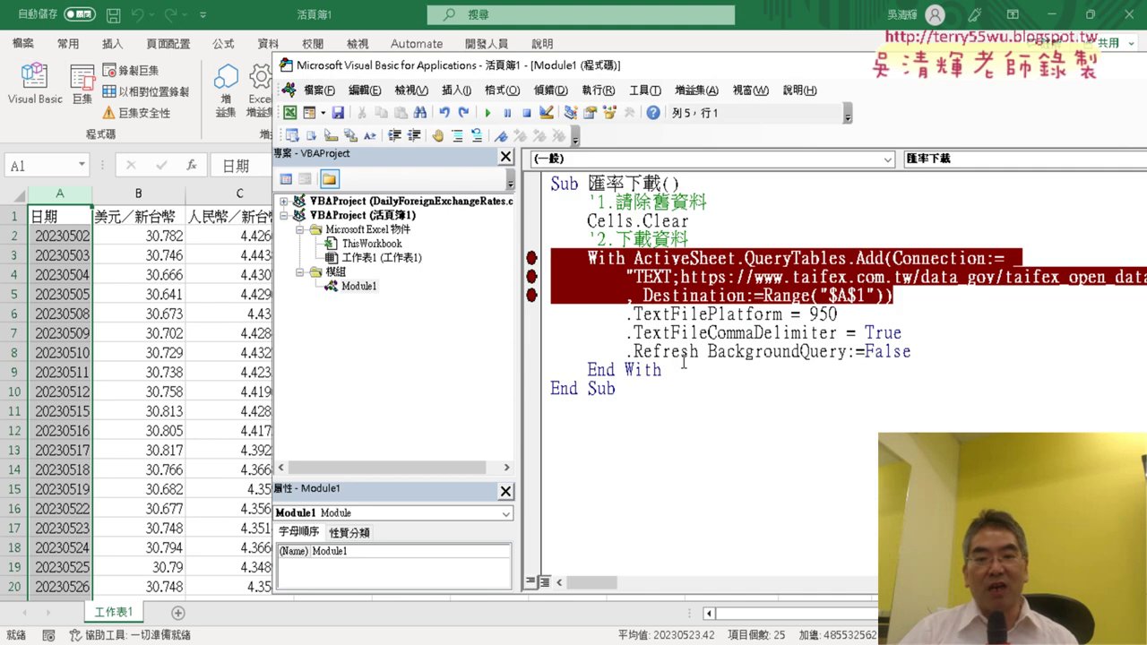
pyautogui.press('Return')
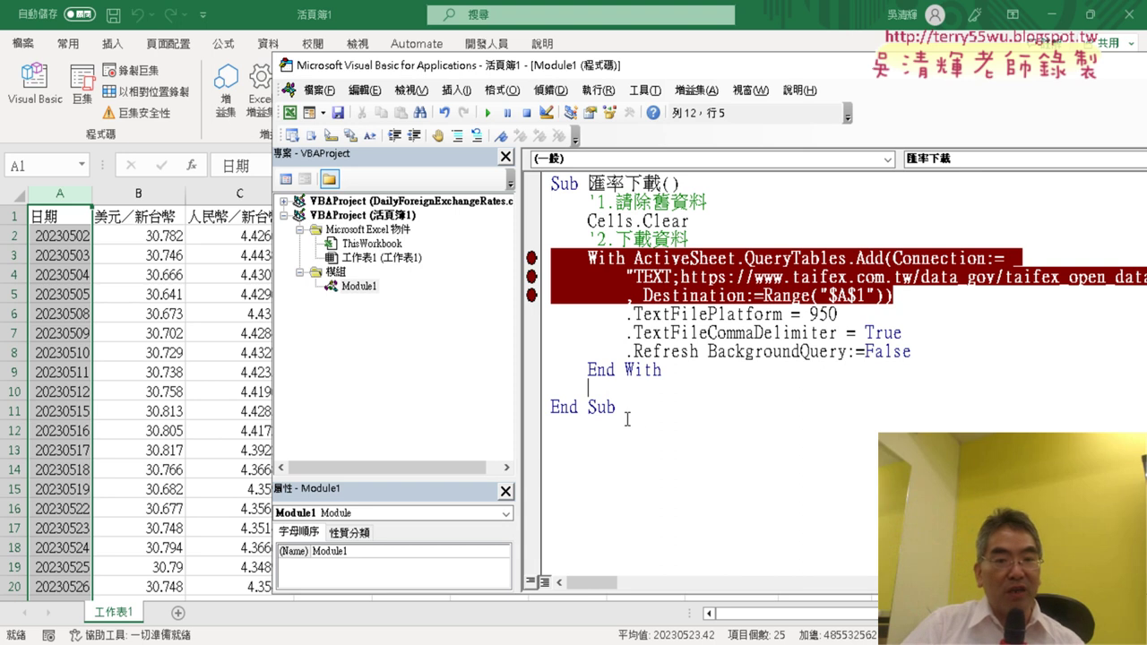
pyautogui.click(182, 293)
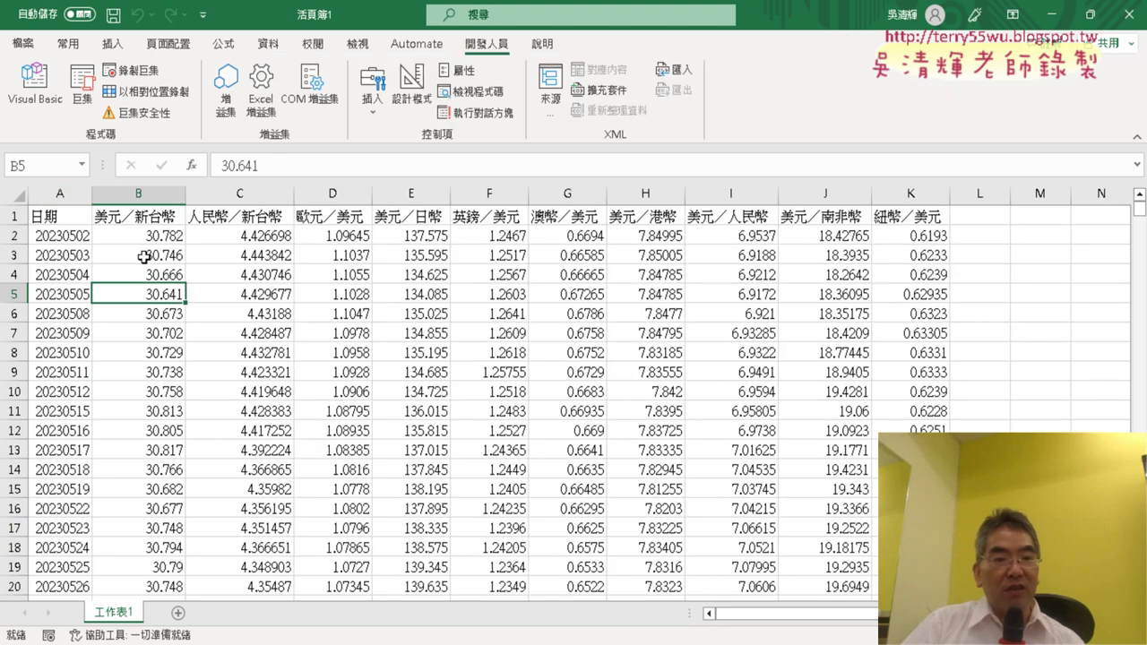
# Begin a Record Macro setup, replacing the default name 巨集1 with 修正日期巨集
pyautogui.click(309, 276)
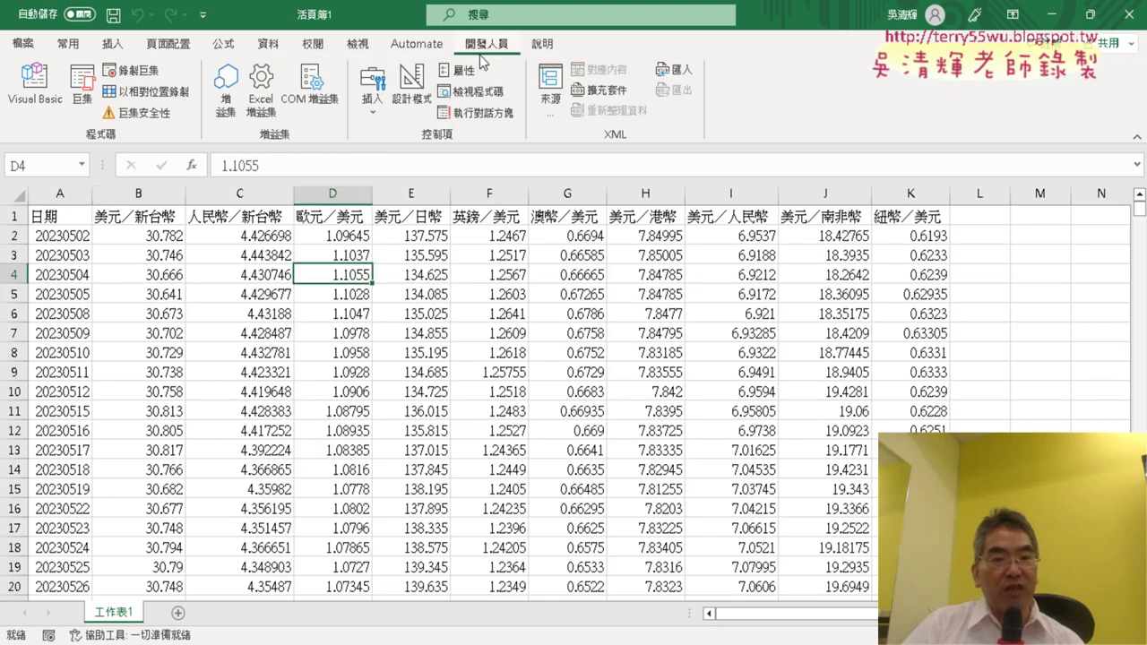
pyautogui.click(153, 72)
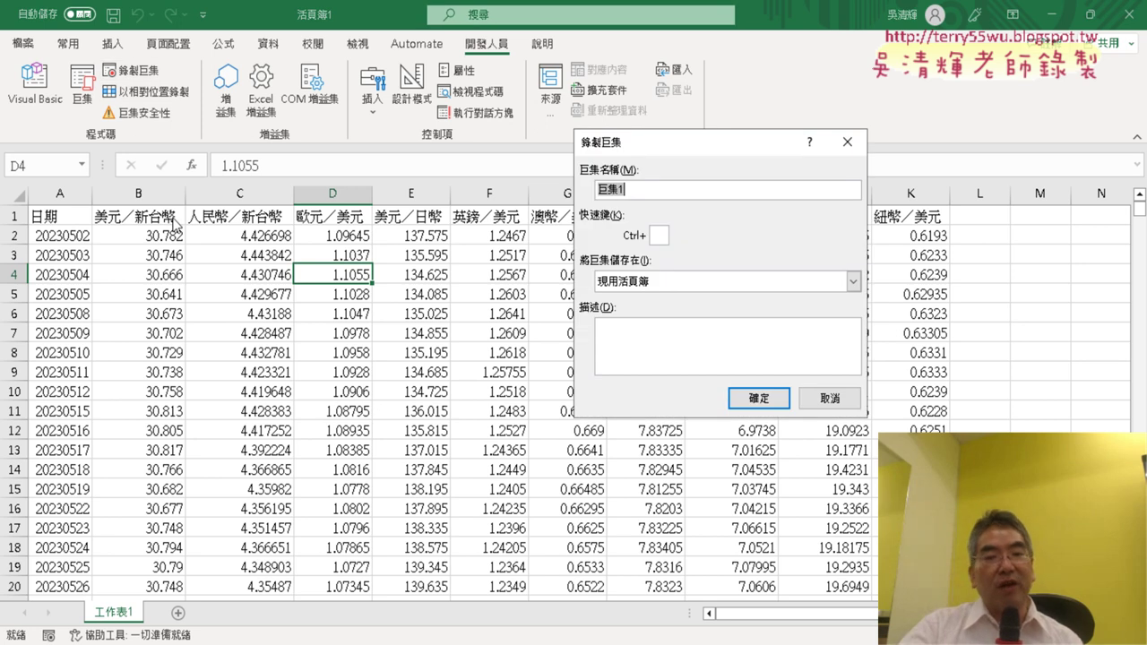
pyautogui.click(641, 190)
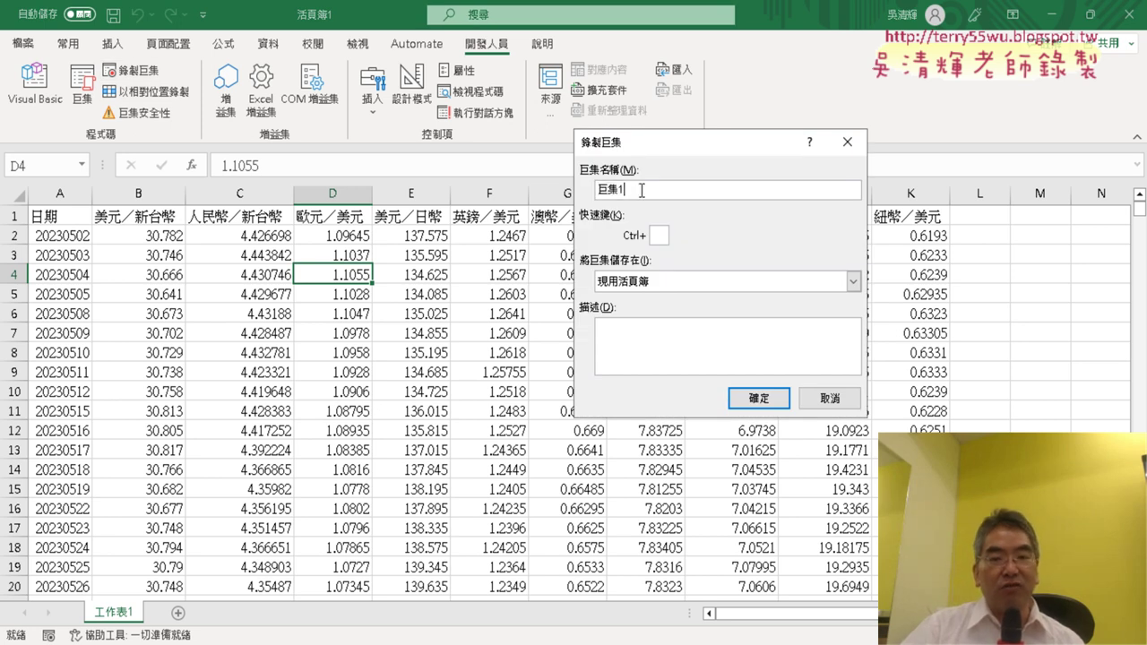
pyautogui.press('BackSpace')
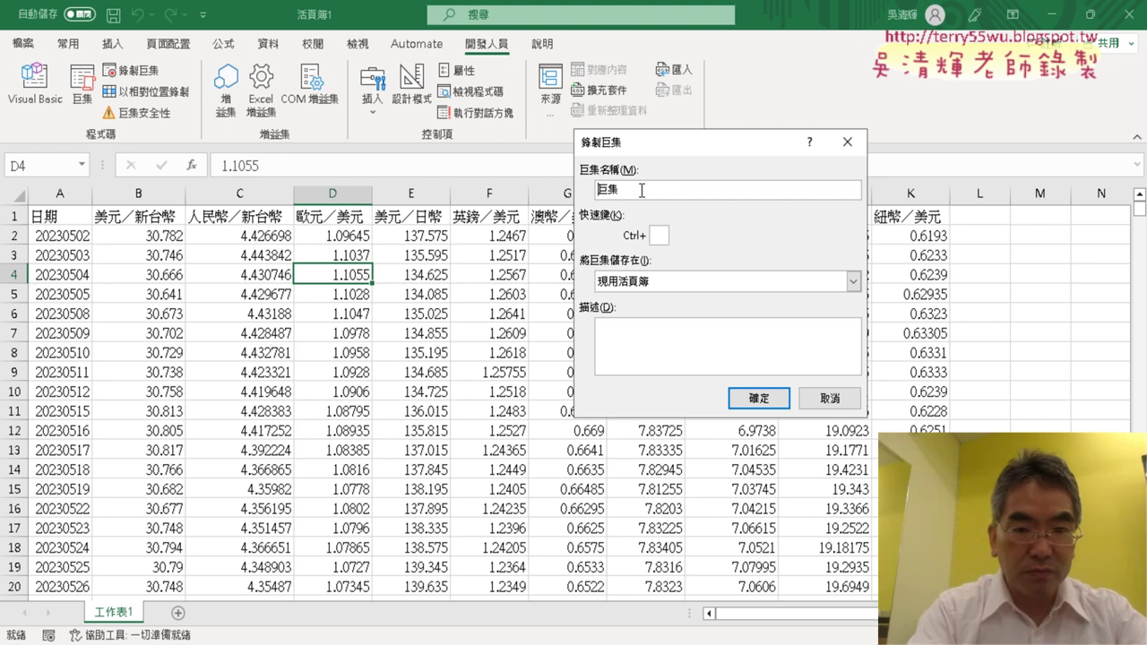
pyautogui.write('工修')
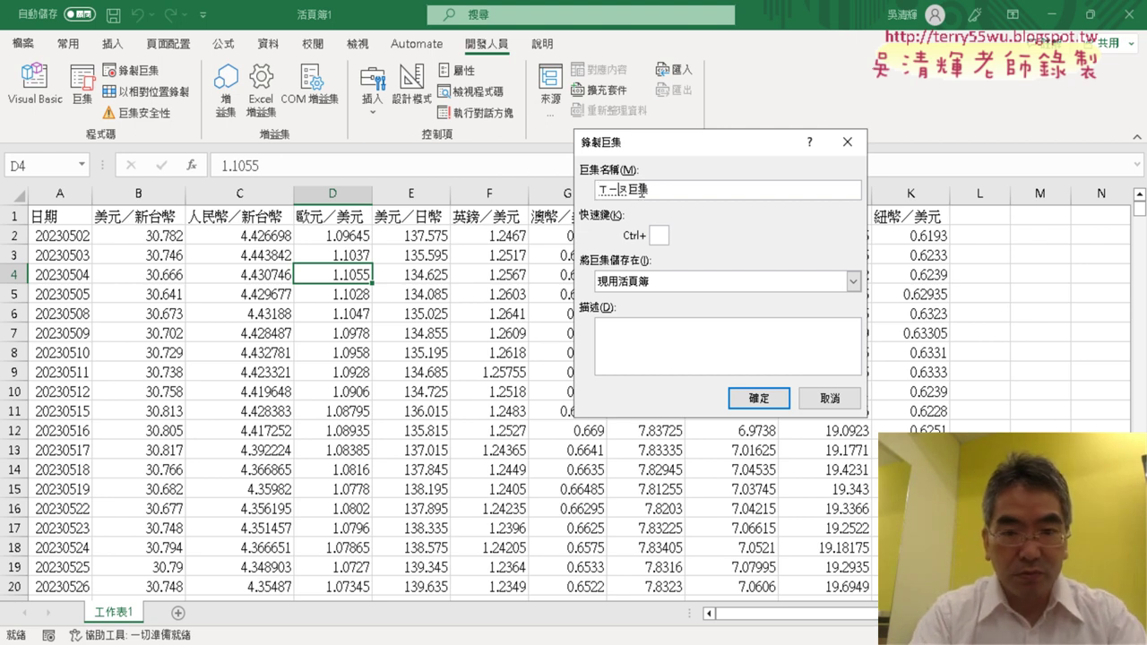
pyautogui.write('訂')
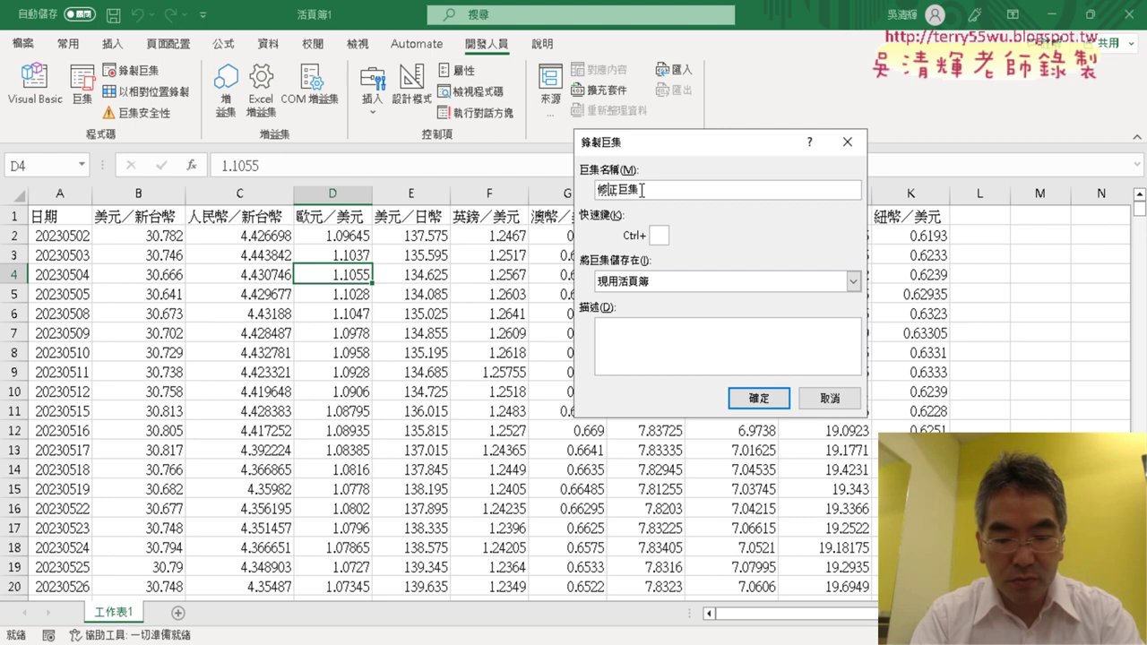
pyautogui.write('期')
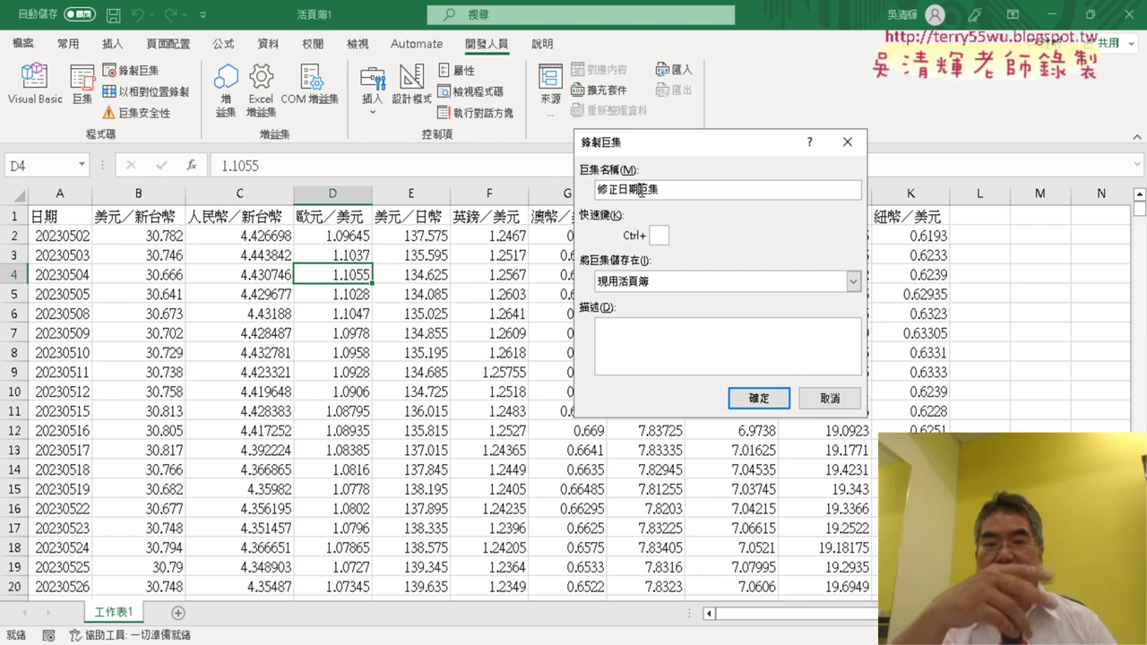
# Start recording and select the dates from A2 down to the last row
pyautogui.click(763, 396)
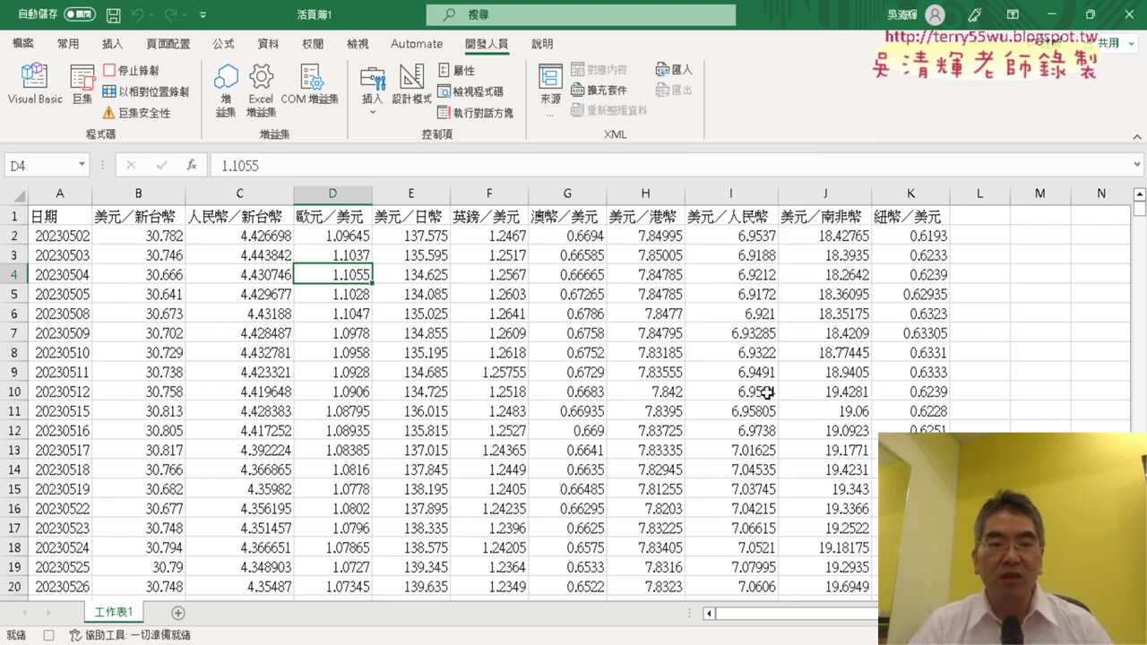
pyautogui.click(68, 237)
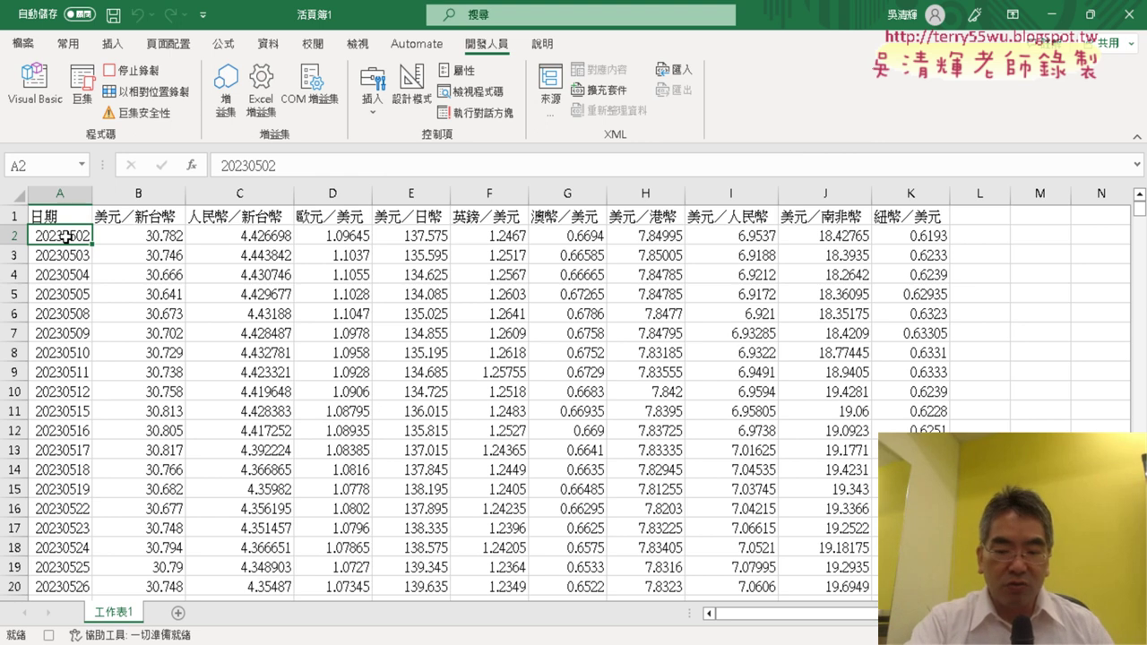
pyautogui.hotkey('ctrl', 'shift', 'Down')
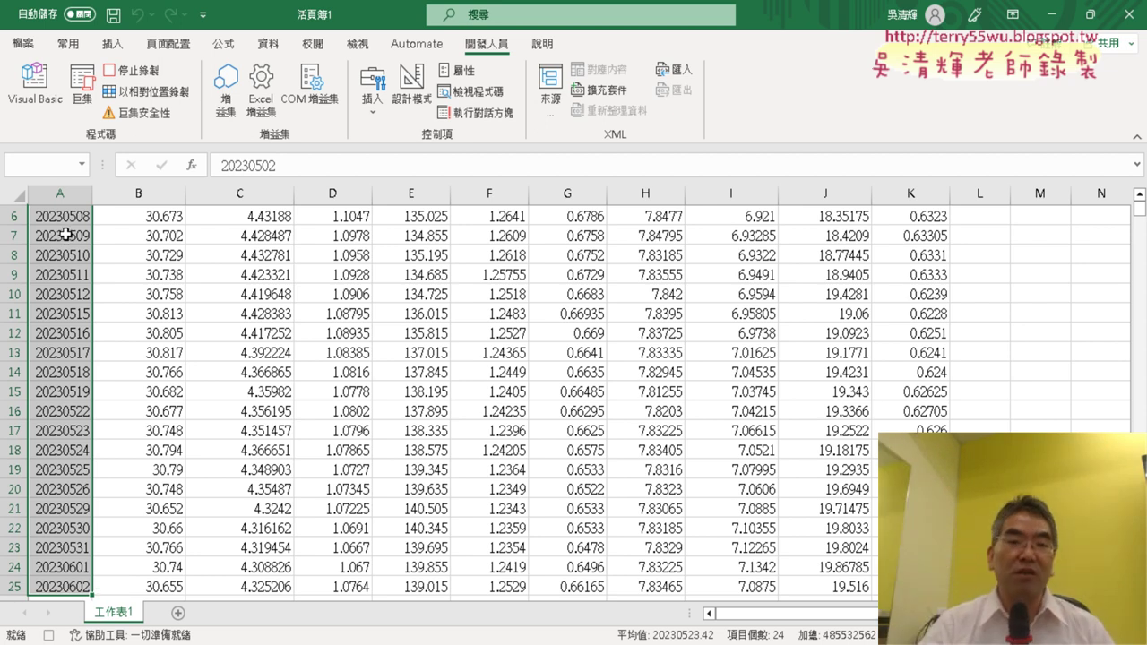
# Convert the selected numbers to dates with Text to Columns using Date (YMD) format
pyautogui.click(269, 45)
pyautogui.click(751, 89)
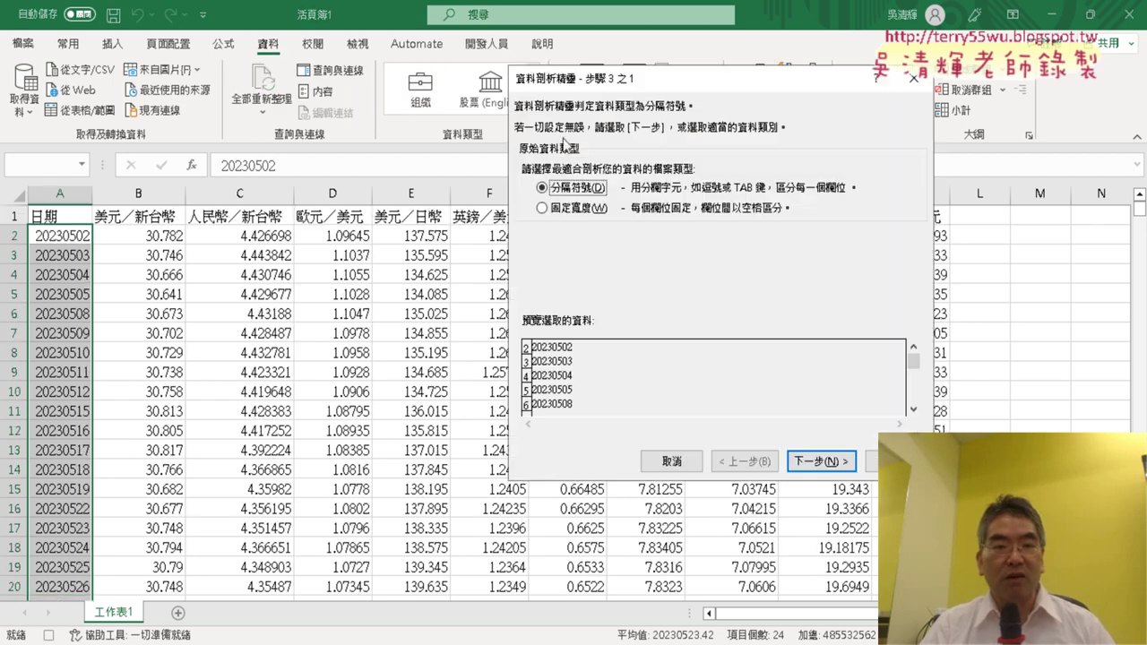
pyautogui.click(824, 457)
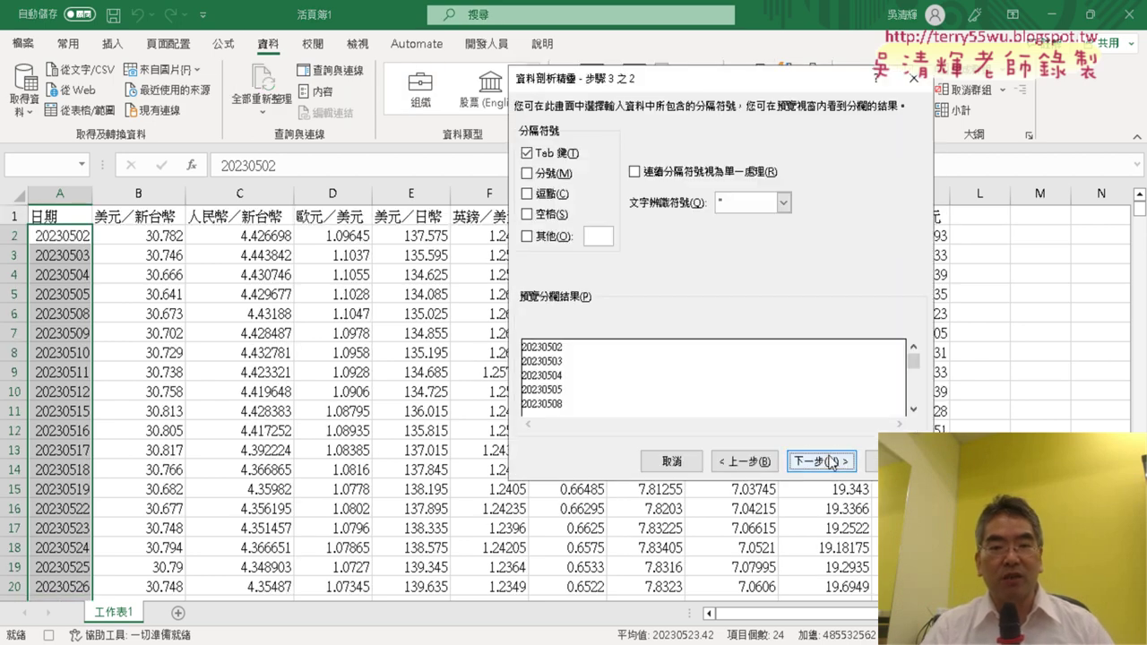
pyautogui.click(830, 463)
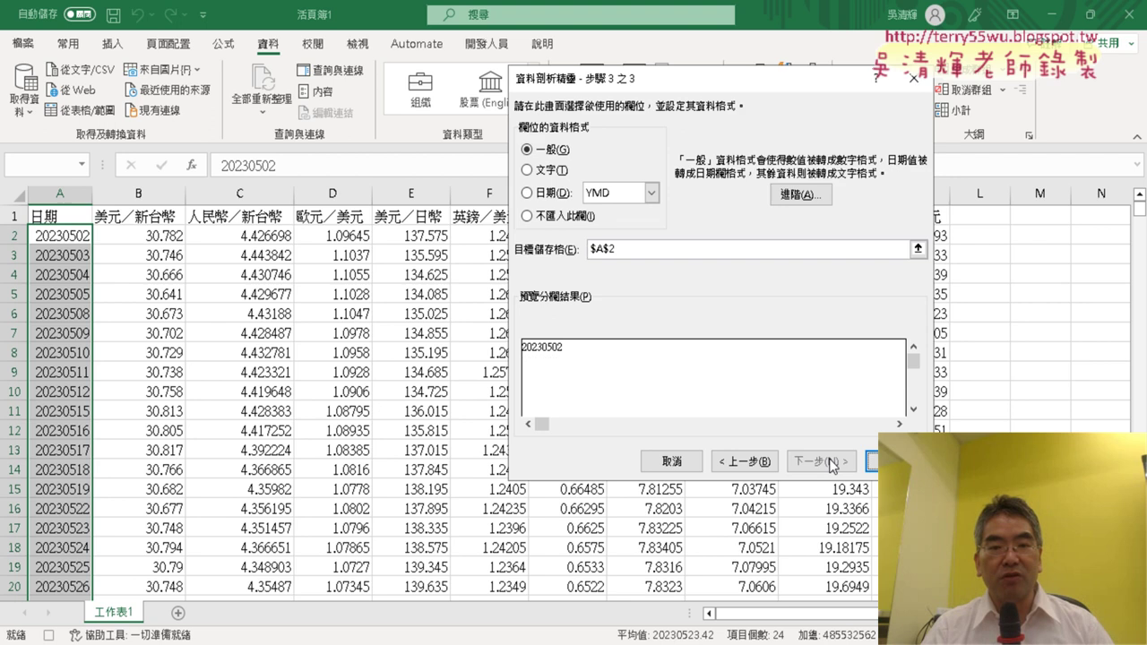
pyautogui.click(550, 198)
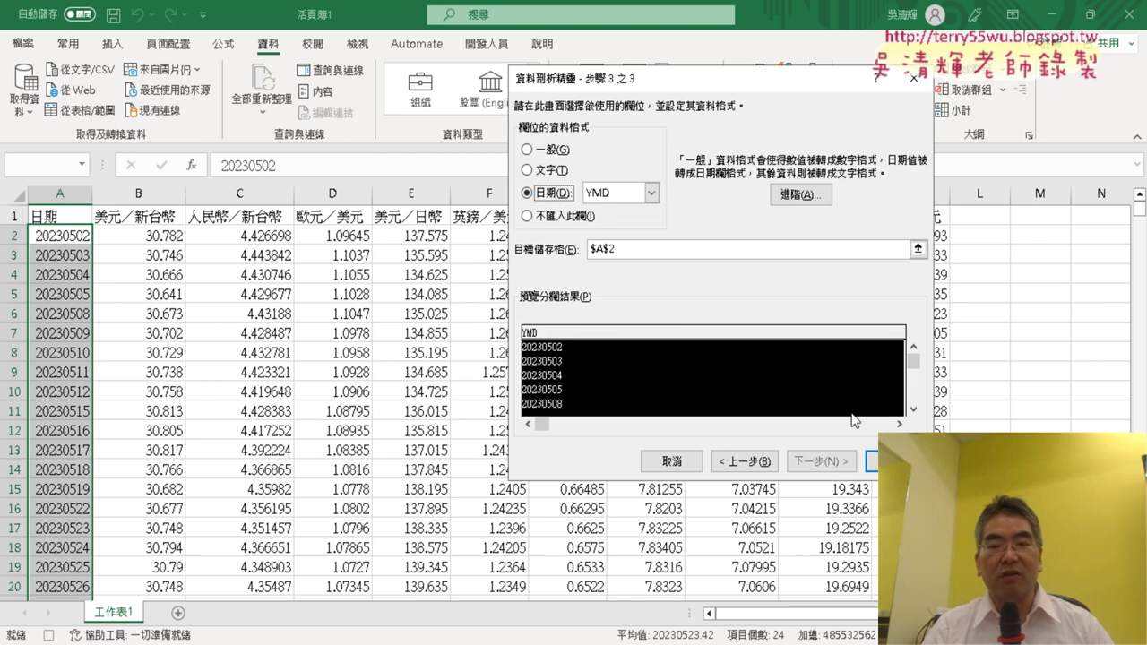
pyautogui.click(872, 462)
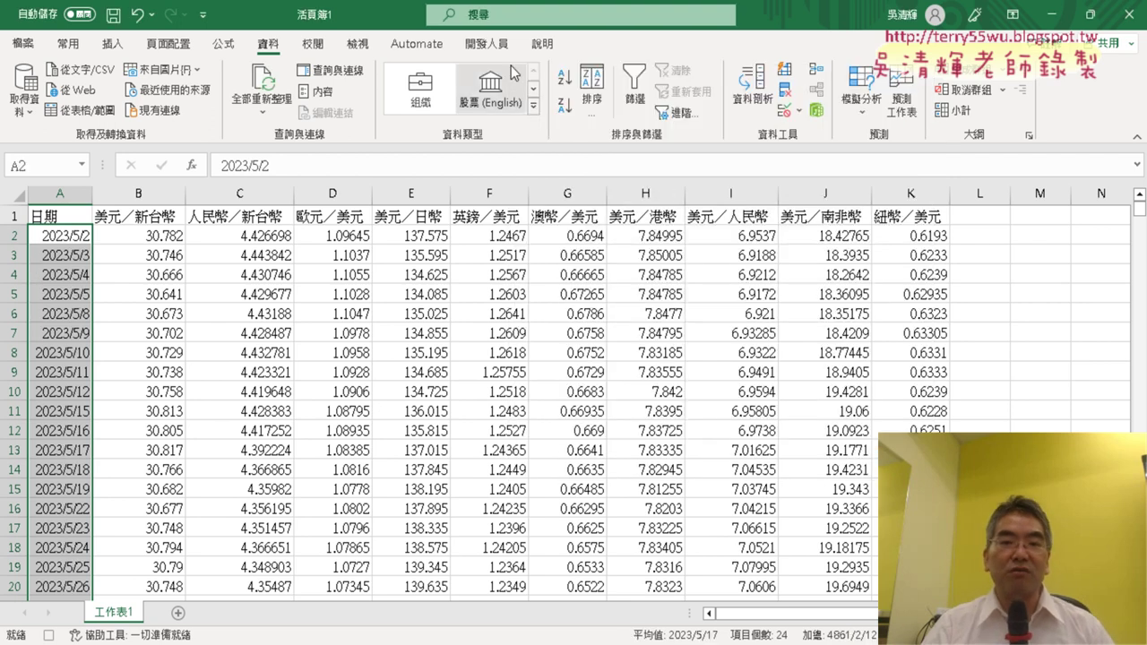
# Stop recording and run the 修正日期巨集 macro
pyautogui.click(487, 43)
pyautogui.click(143, 73)
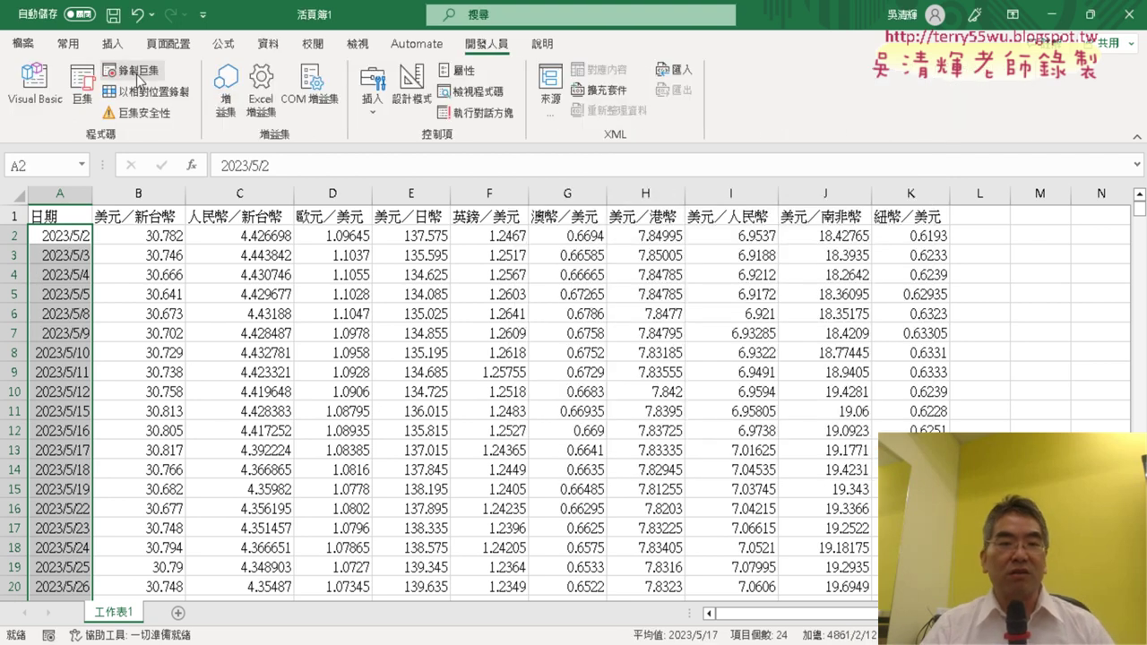
pyautogui.click(83, 90)
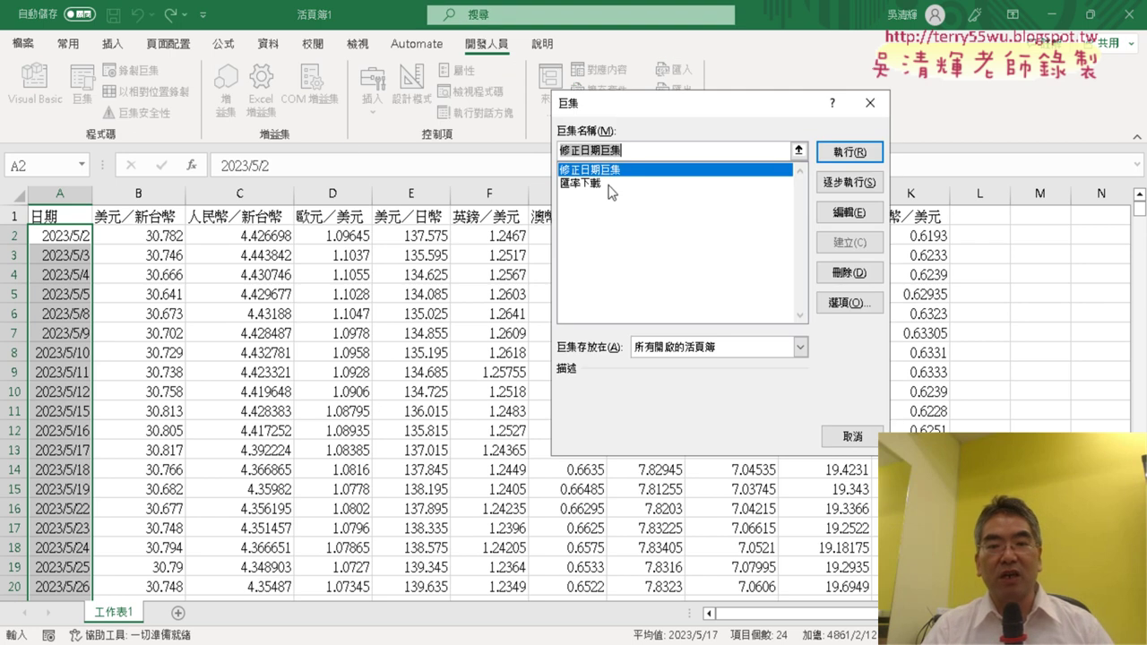
pyautogui.press('Return')
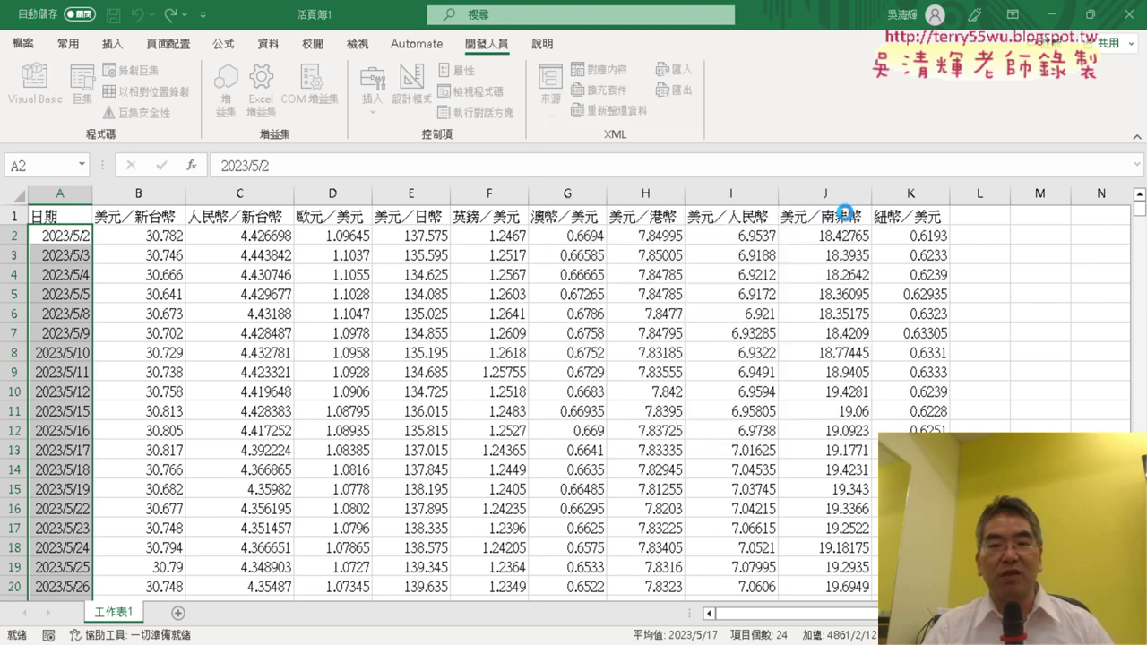
# In the VBA editor, delete the comment lines and blank line from 修正日期巨集 in Module2
pyautogui.click(34, 85)
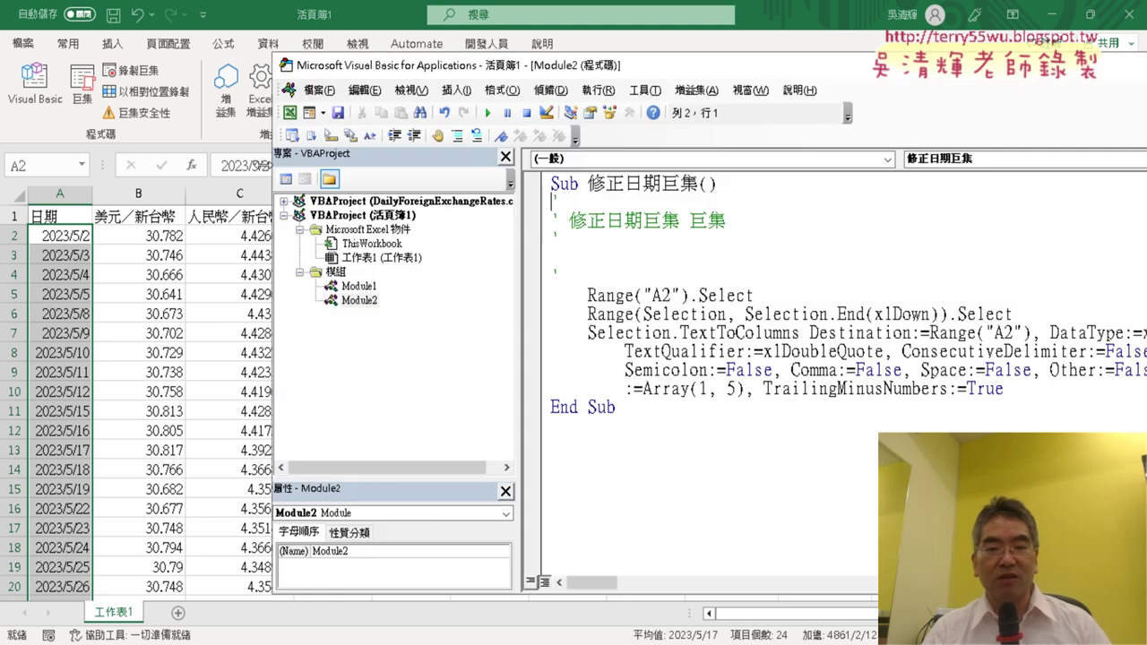
pyautogui.moveTo(612, 74); pyautogui.dragTo(364, 65)
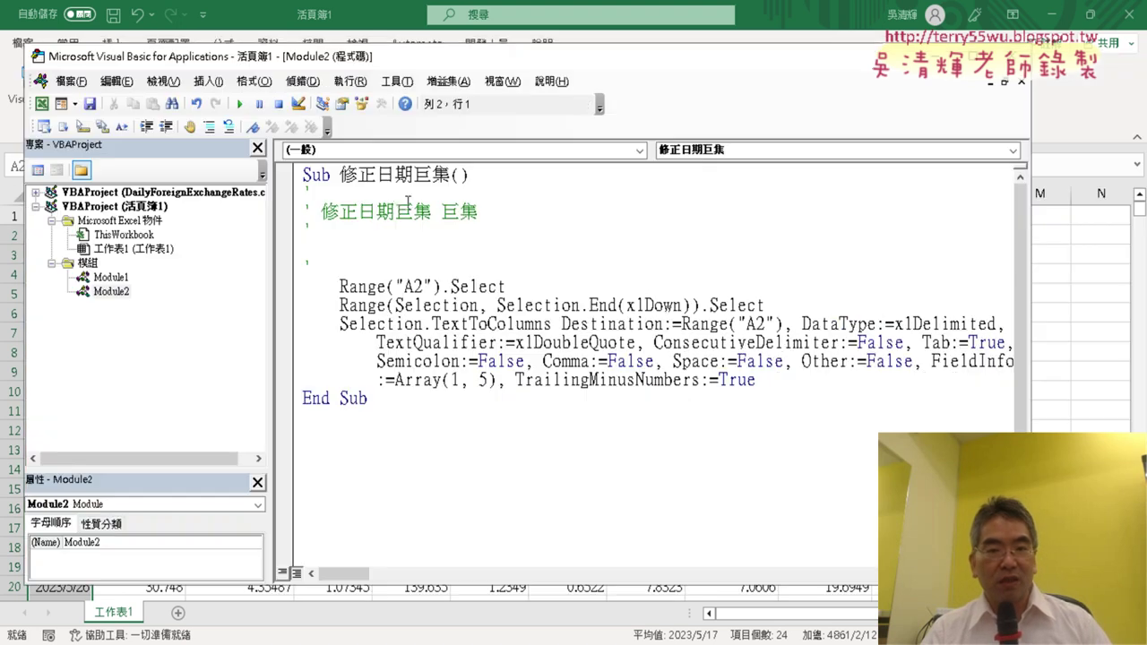
pyautogui.moveTo(344, 267); pyautogui.dragTo(305, 193)
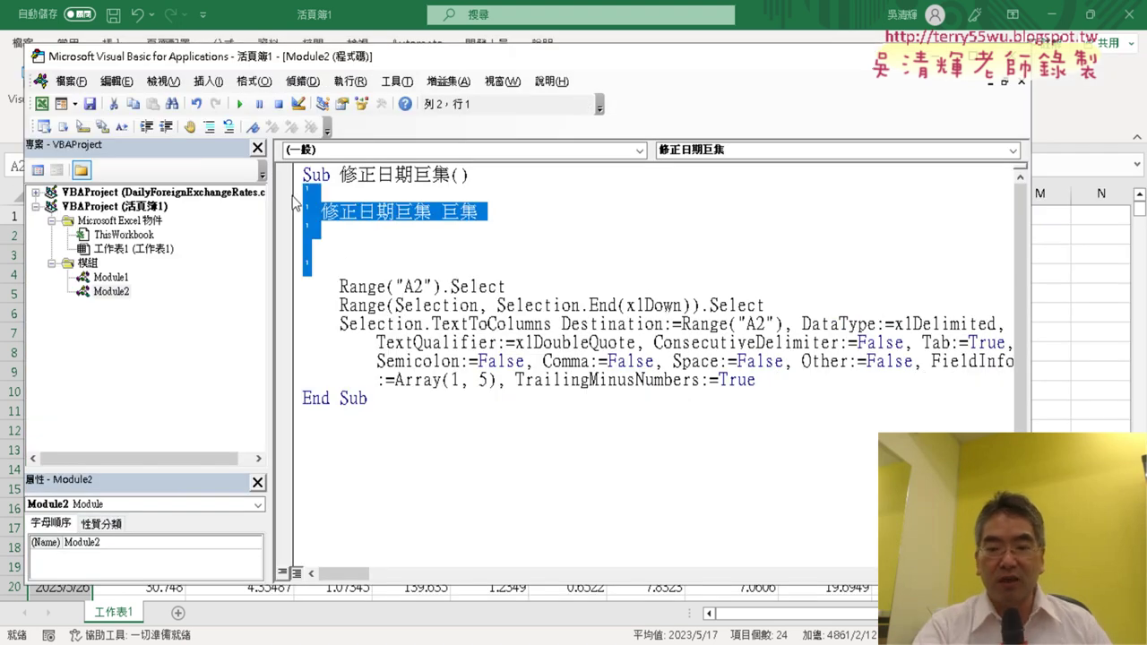
pyautogui.press('Delete')
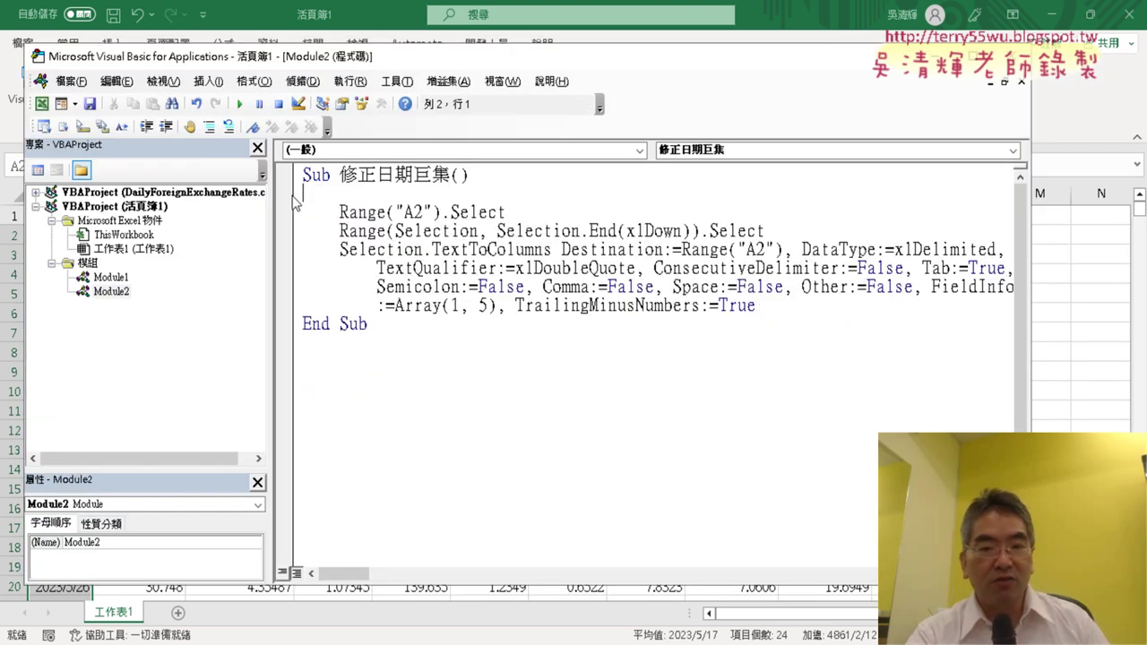
pyautogui.press('Delete')
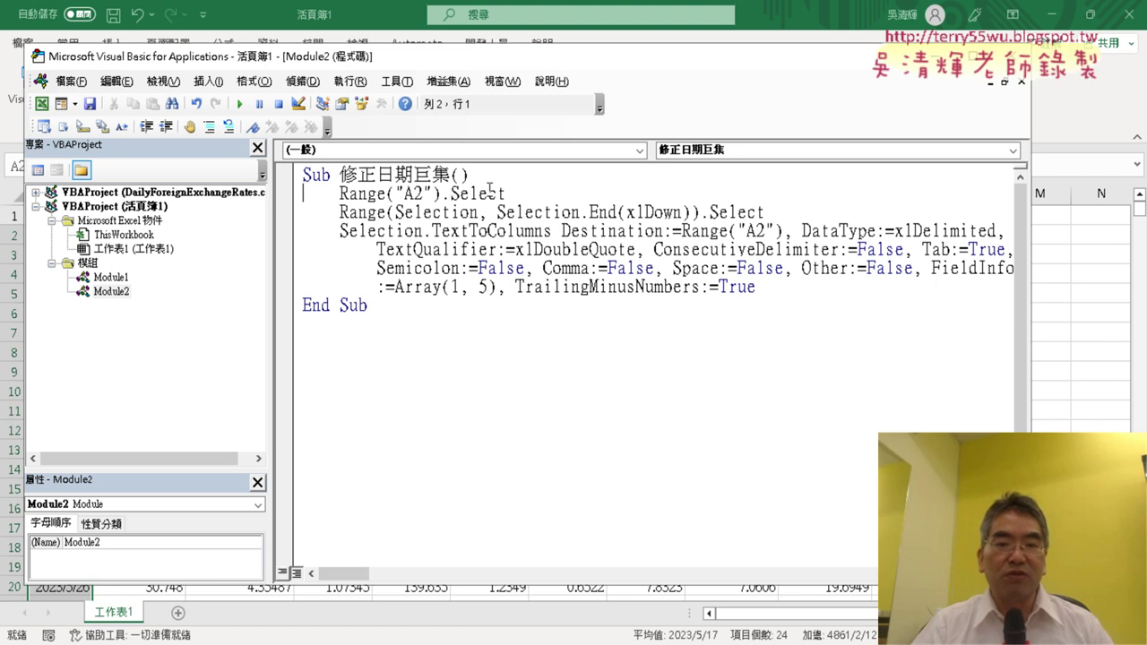
# Review the Range("A2").Select and TextToColumns statements, then select all Module2 code
pyautogui.moveTo(455, 59); pyautogui.dragTo(560, 63)
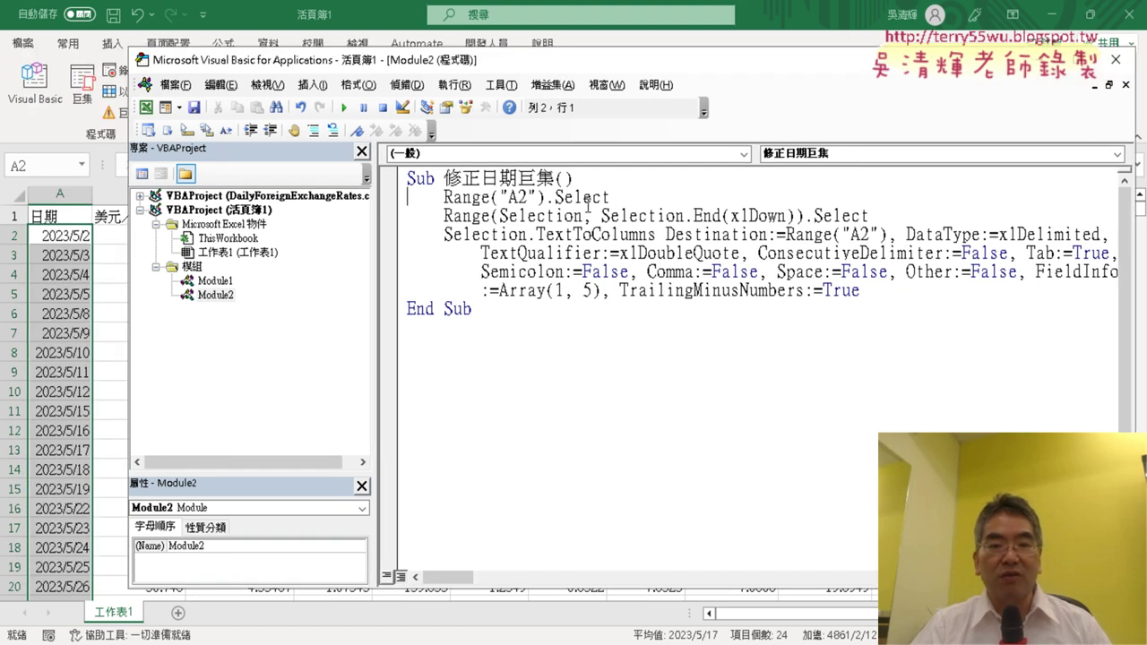
pyautogui.moveTo(608, 196)
pyautogui.mouseDown()
pyautogui.moveTo(443, 196)
pyautogui.moveTo(863, 218)
pyautogui.mouseUp()
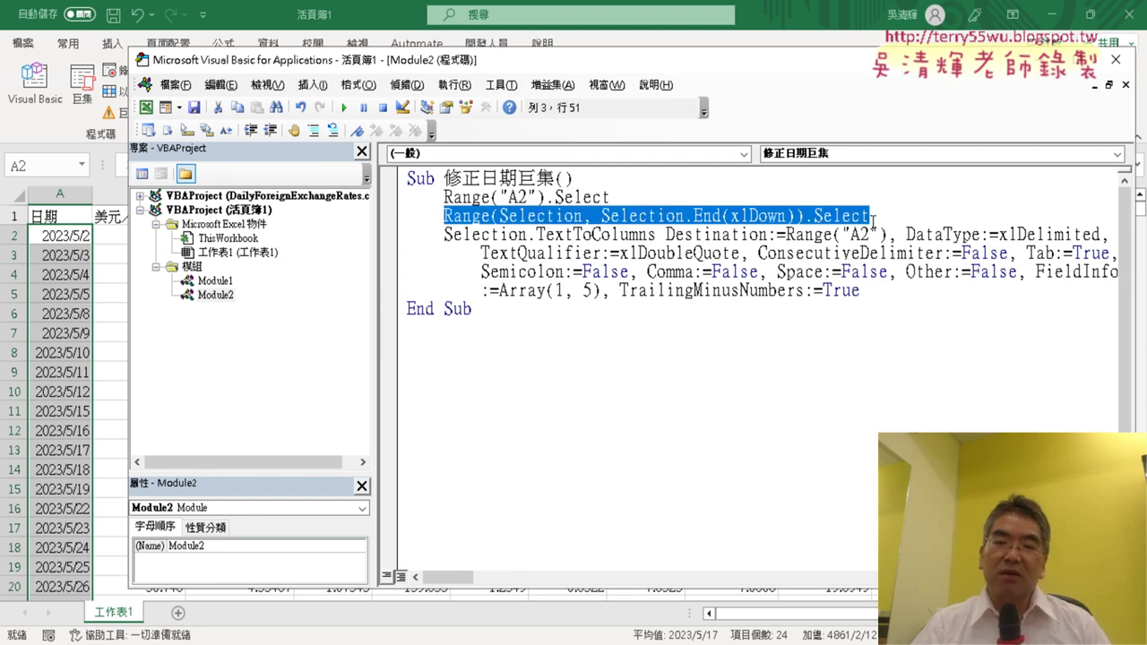
pyautogui.moveTo(882, 218); pyautogui.dragTo(408, 195)
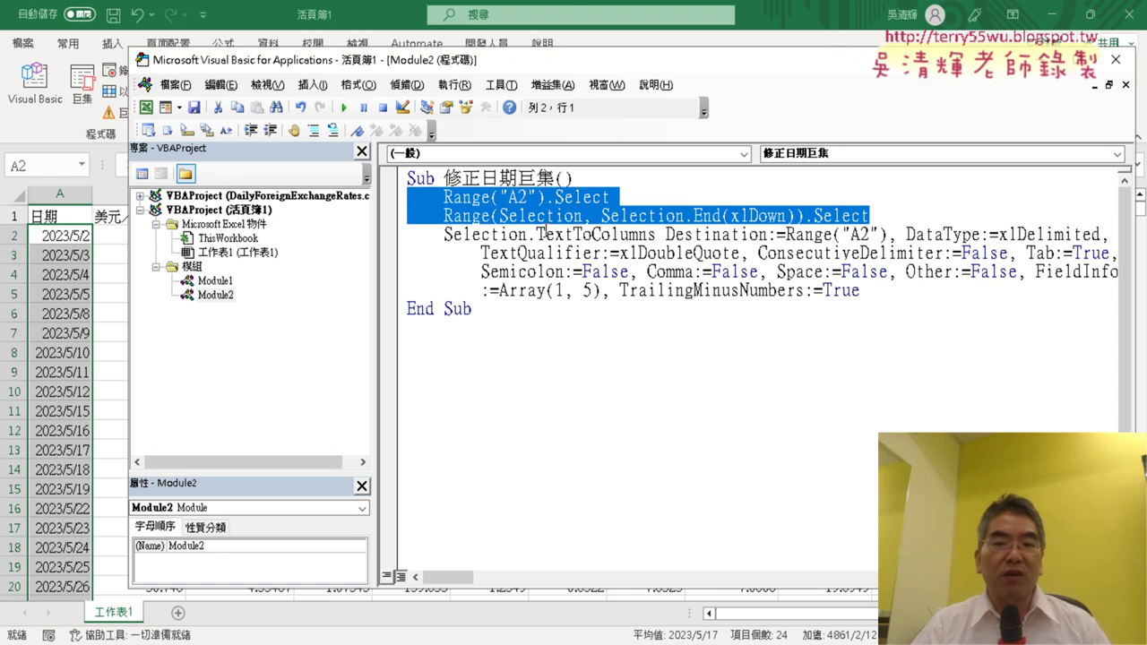
pyautogui.moveTo(536, 235); pyautogui.dragTo(652, 236)
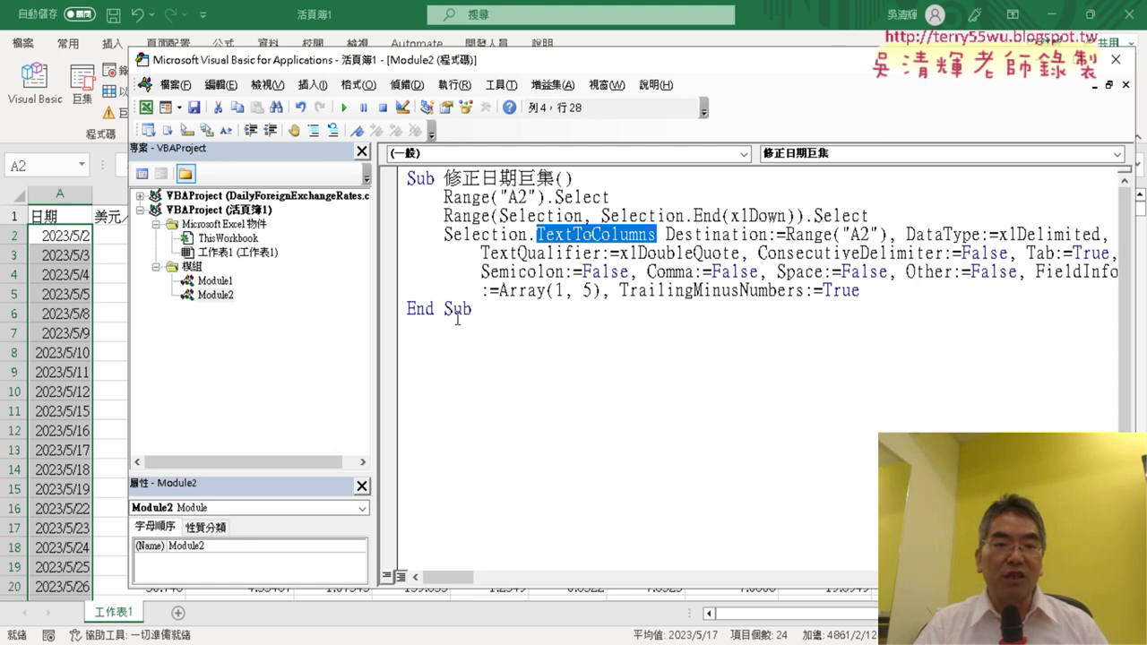
pyautogui.moveTo(495, 319); pyautogui.dragTo(405, 177)
# Cut 修正日期巨集 from Module2 and paste it into Module1 below 匯率下載
pyautogui.rightClick(461, 233)
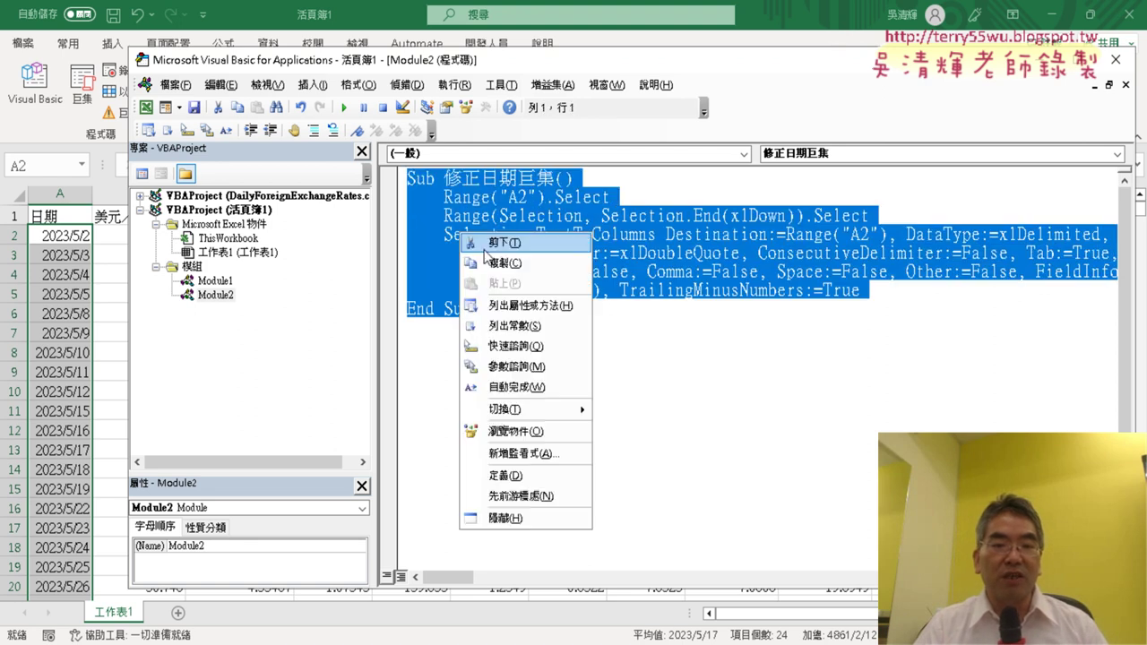
pyautogui.click(501, 248)
pyautogui.doubleClick(219, 280)
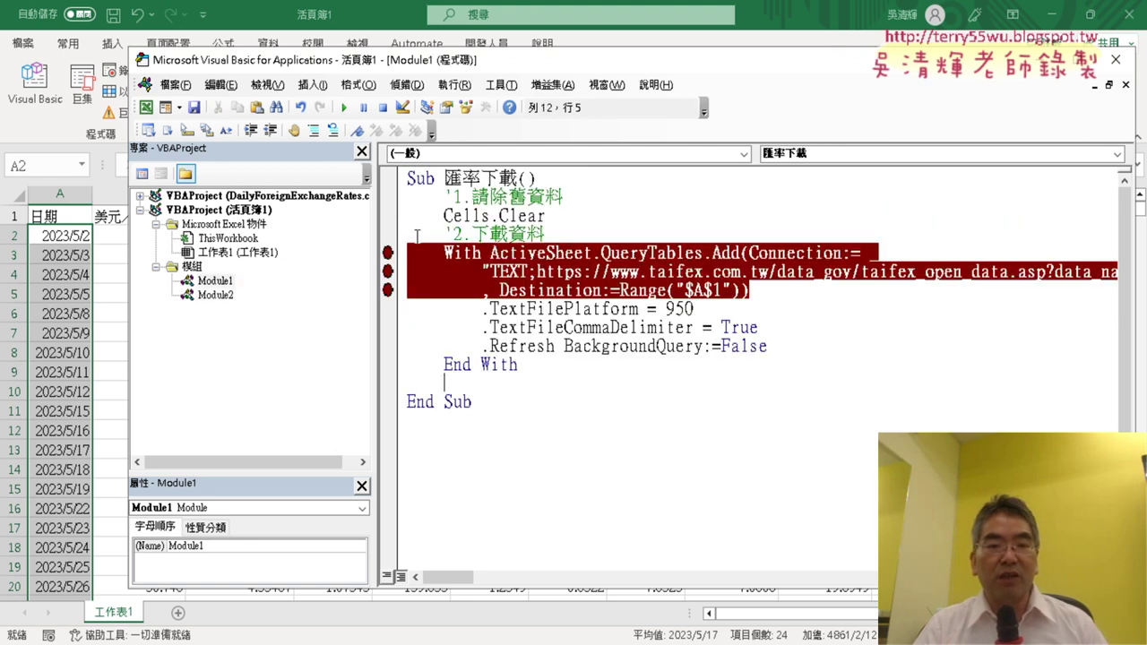
pyautogui.rightClick(446, 418)
pyautogui.click(502, 167)
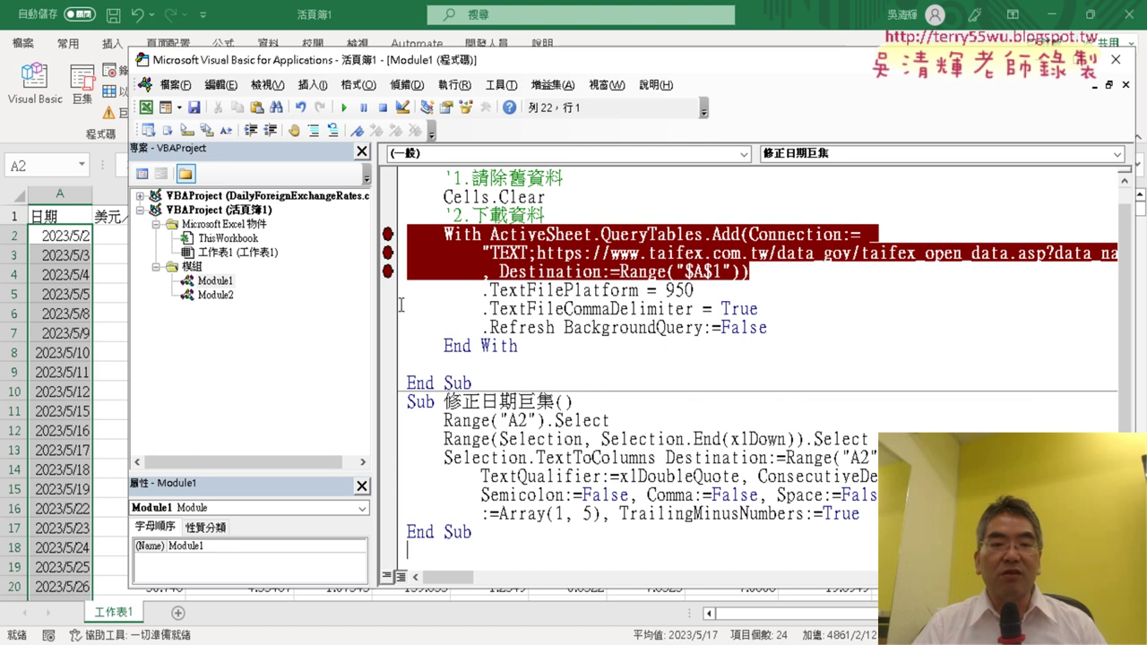
# Add the line 'Call 修正日期巨集' after End With in 匯率下載
pyautogui.click(505, 358)
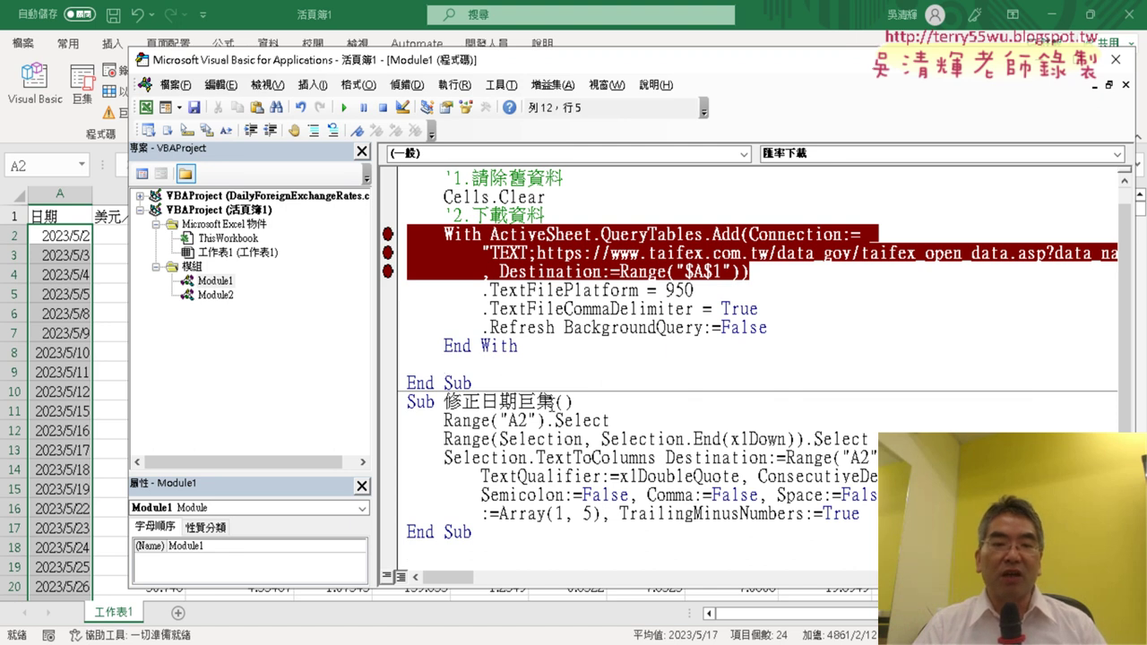
pyautogui.moveTo(554, 403); pyautogui.dragTo(444, 401)
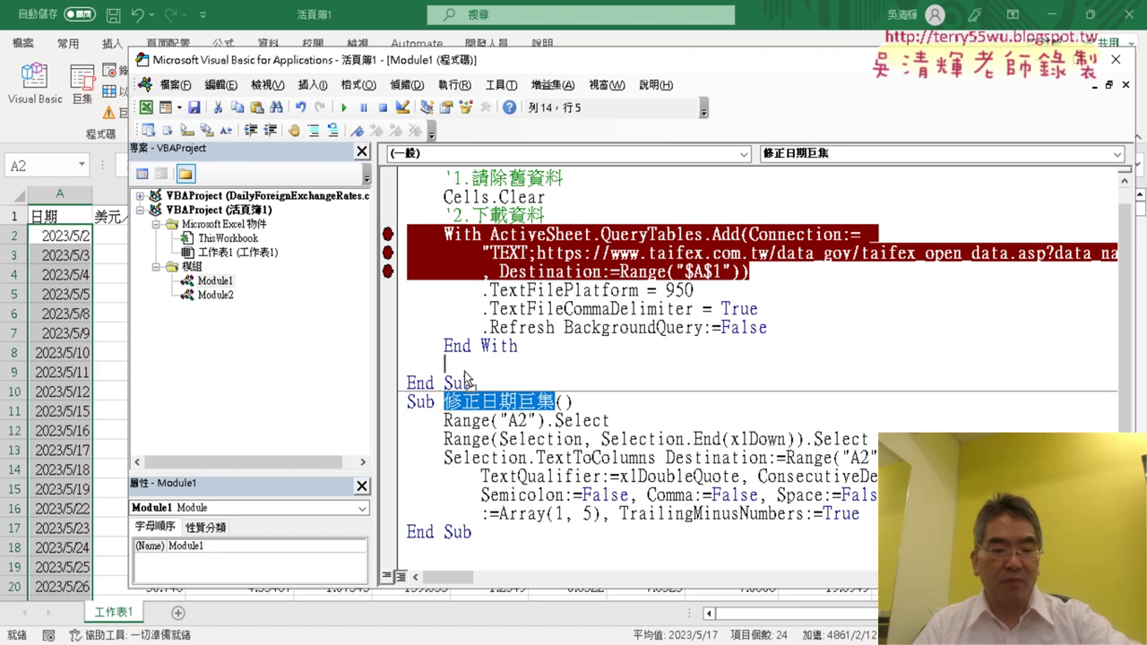
pyautogui.click(464, 371)
pyautogui.hotkey('ctrl', 'v')
pyautogui.click(444, 364)
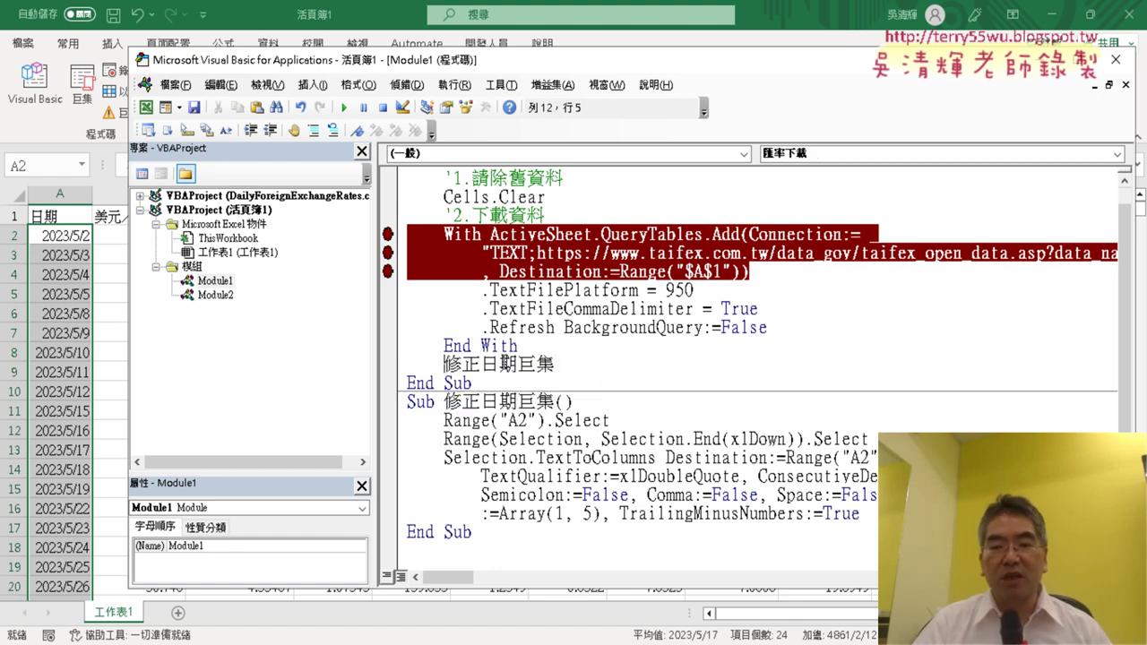
pyautogui.write('c')
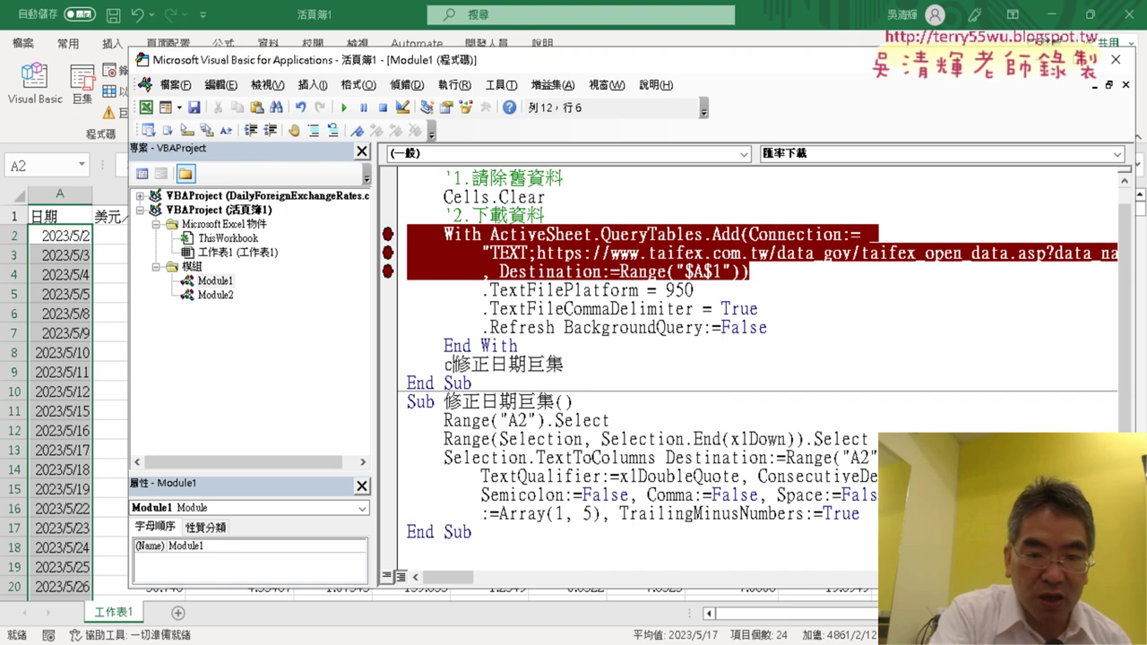
pyautogui.write('all')
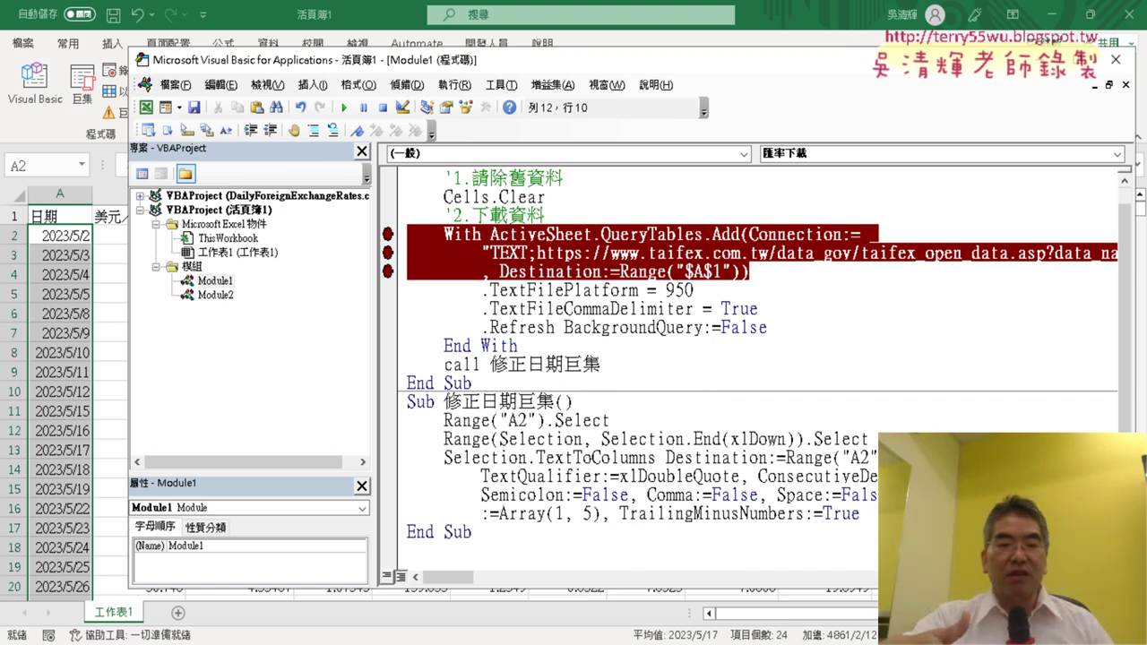
pyautogui.click(529, 436)
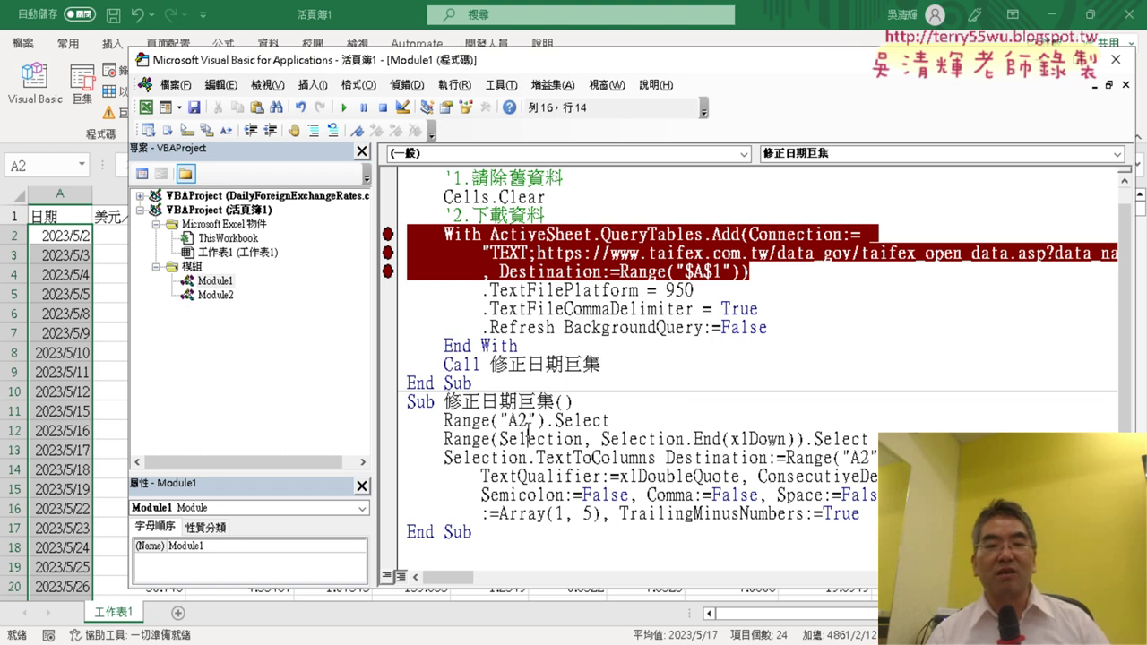
# Run 匯率下載 to completion after clearing the With breakpoint, then return to the refreshed sheet
pyautogui.click(557, 327)
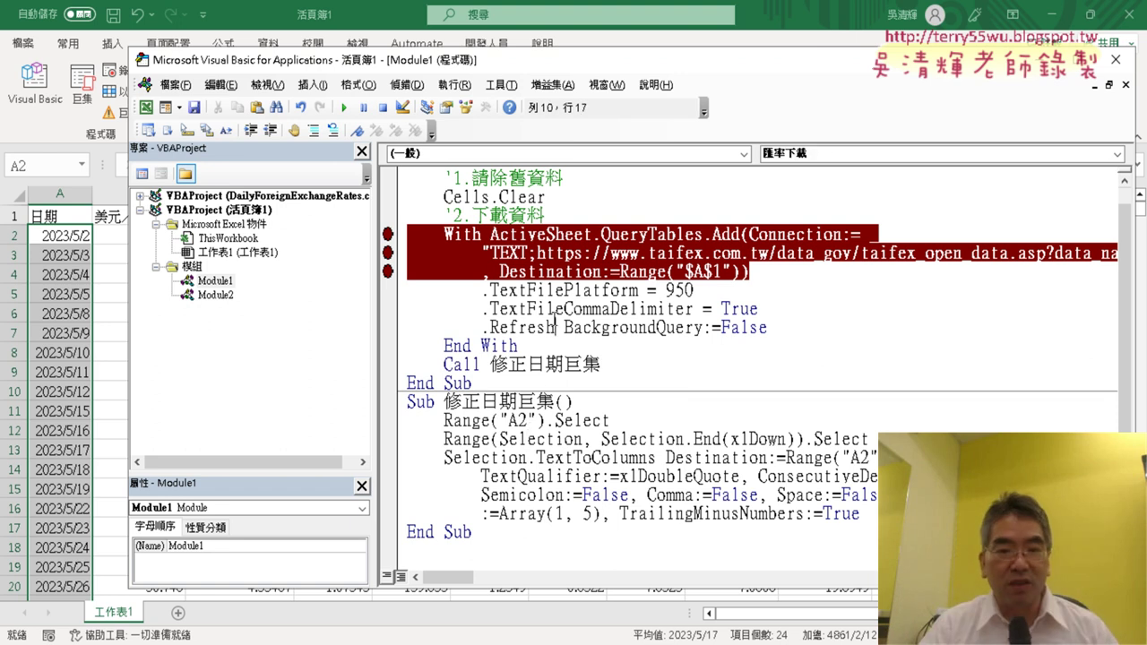
pyautogui.click(343, 106)
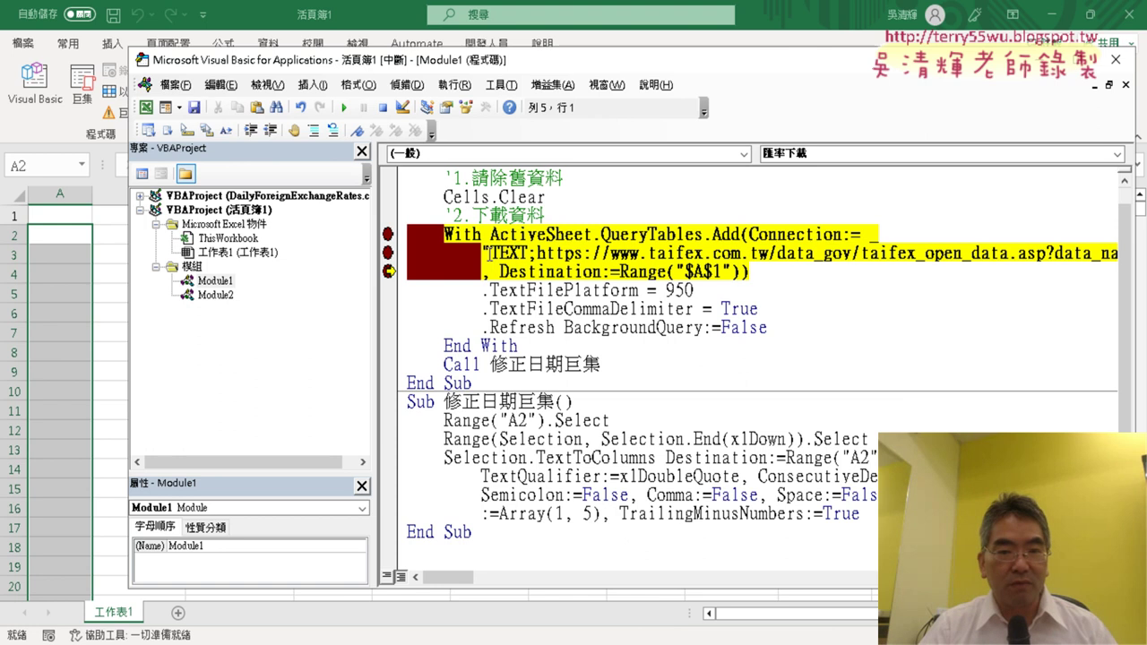
pyautogui.click(391, 234)
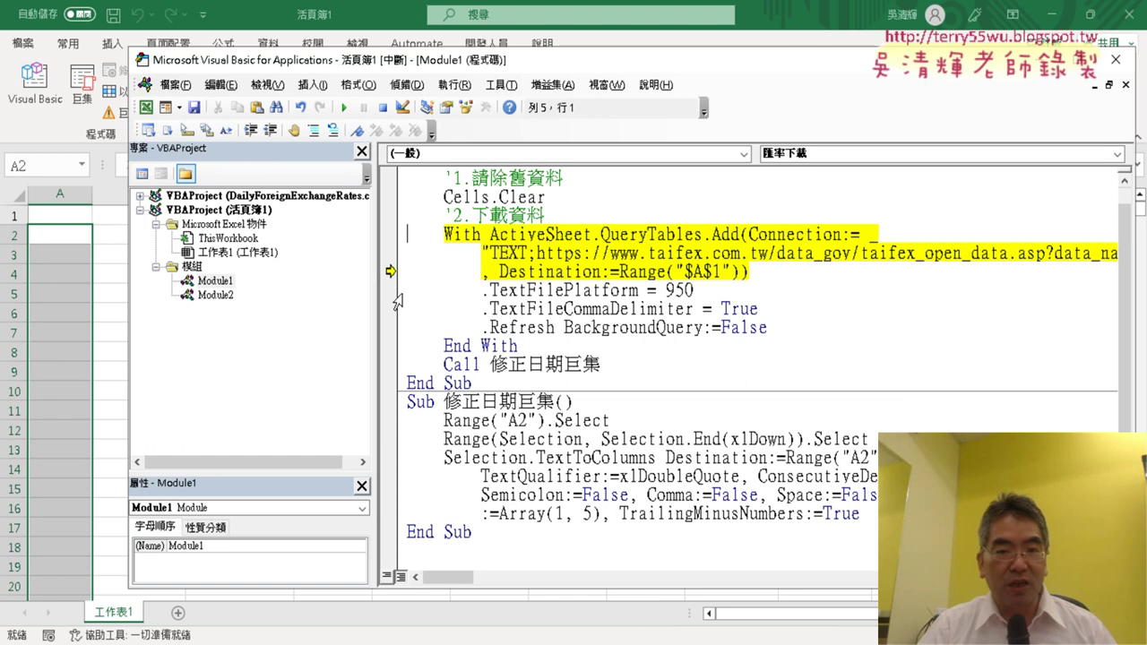
pyautogui.click(390, 271)
pyautogui.click(391, 269)
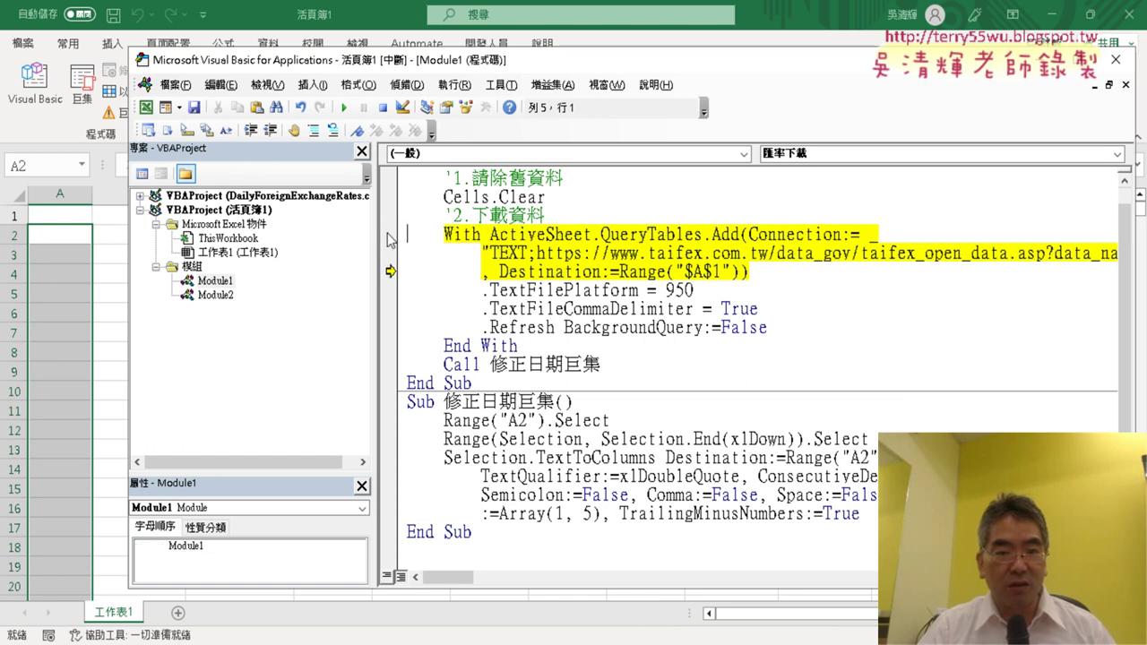
pyautogui.click(346, 107)
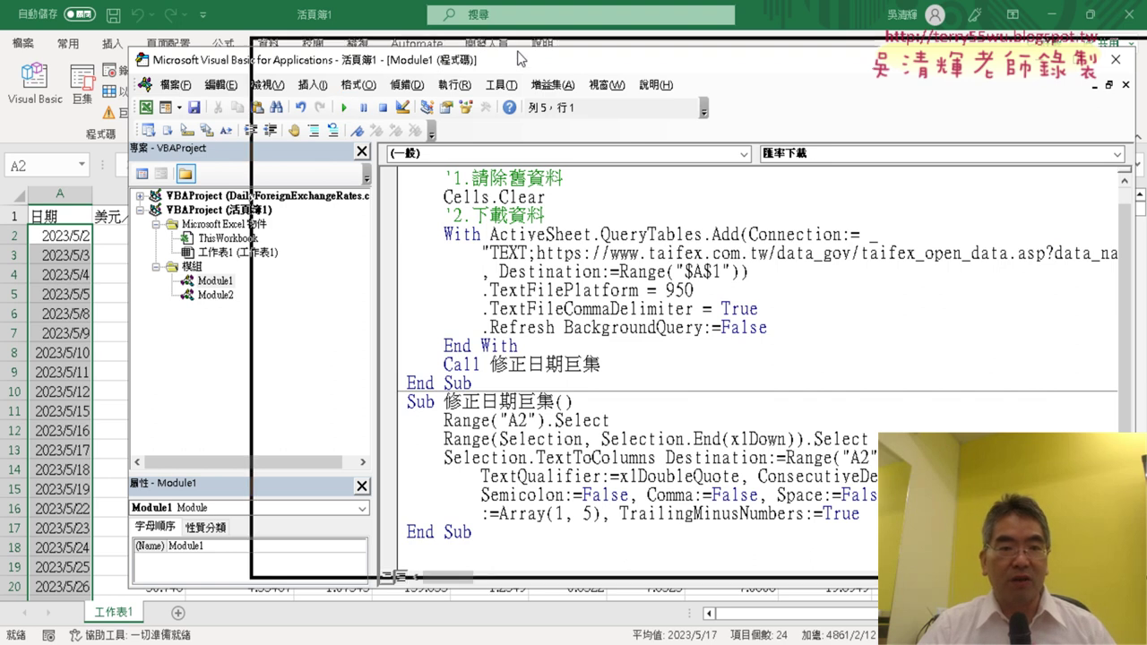
pyautogui.moveTo(390, 61); pyautogui.dragTo(562, 48)
pyautogui.click(64, 215)
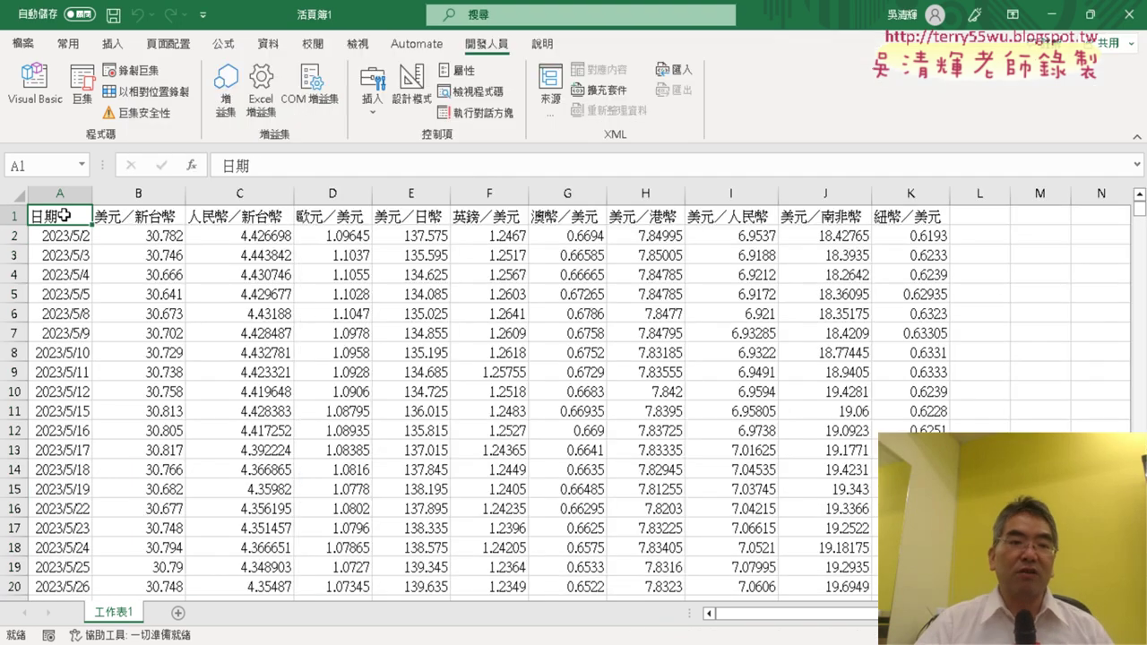
pyautogui.moveTo(64, 215); pyautogui.dragTo(134, 591)
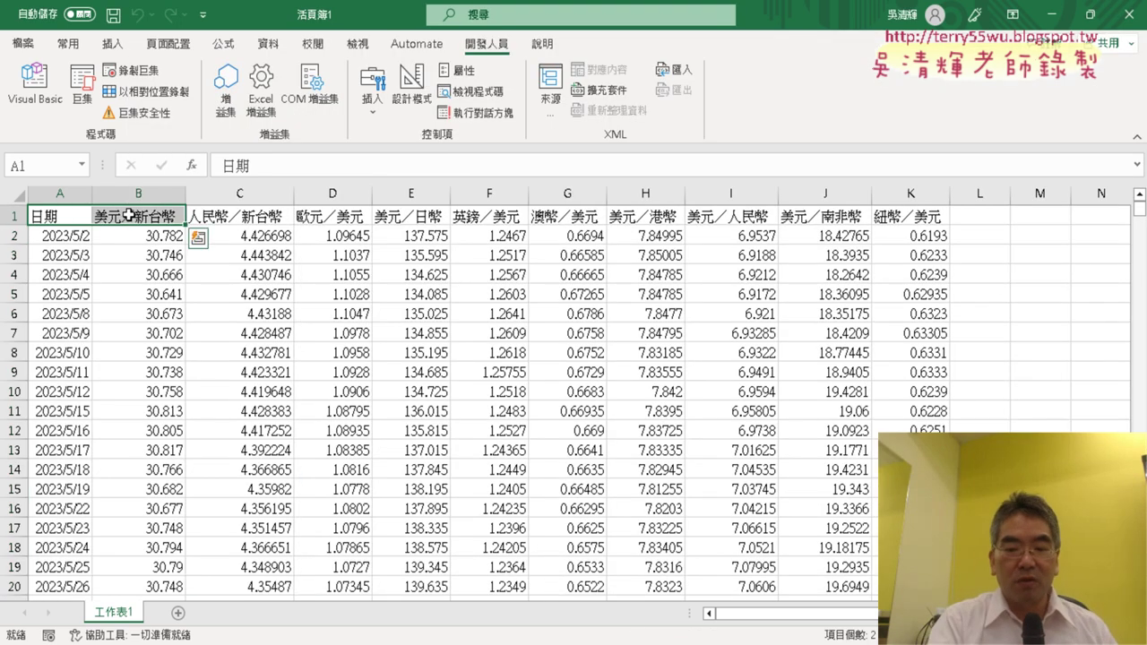
pyautogui.moveTo(129, 215); pyautogui.dragTo(129, 215)
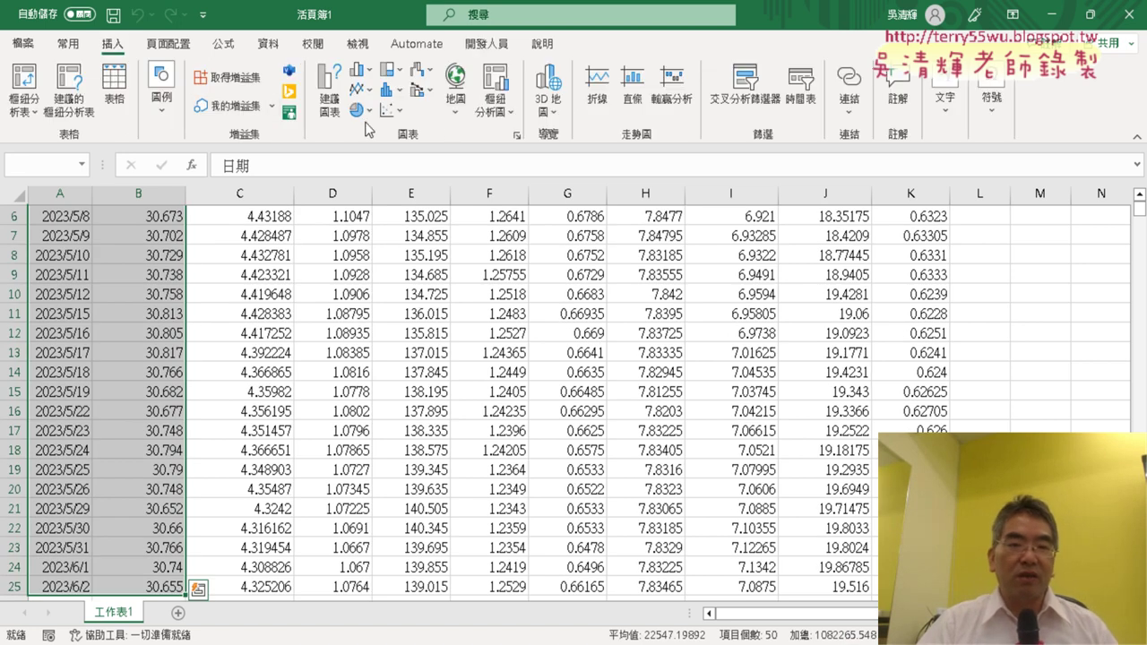
pyautogui.click(361, 89)
pyautogui.click(508, 161)
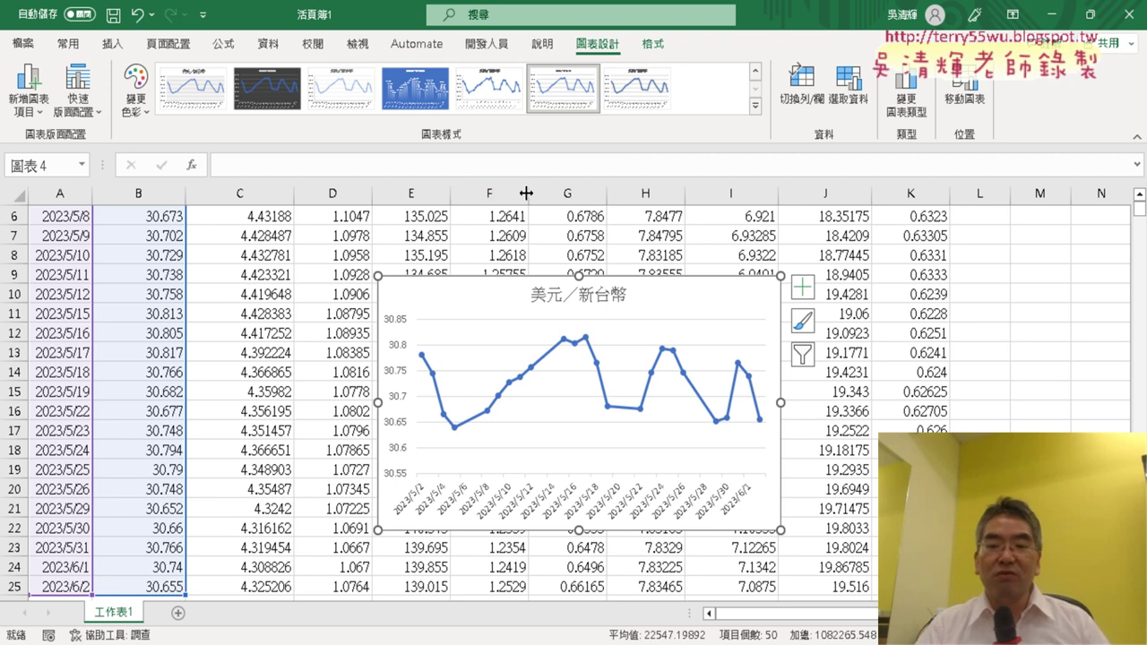
pyautogui.hscroll(5, 612, 462)
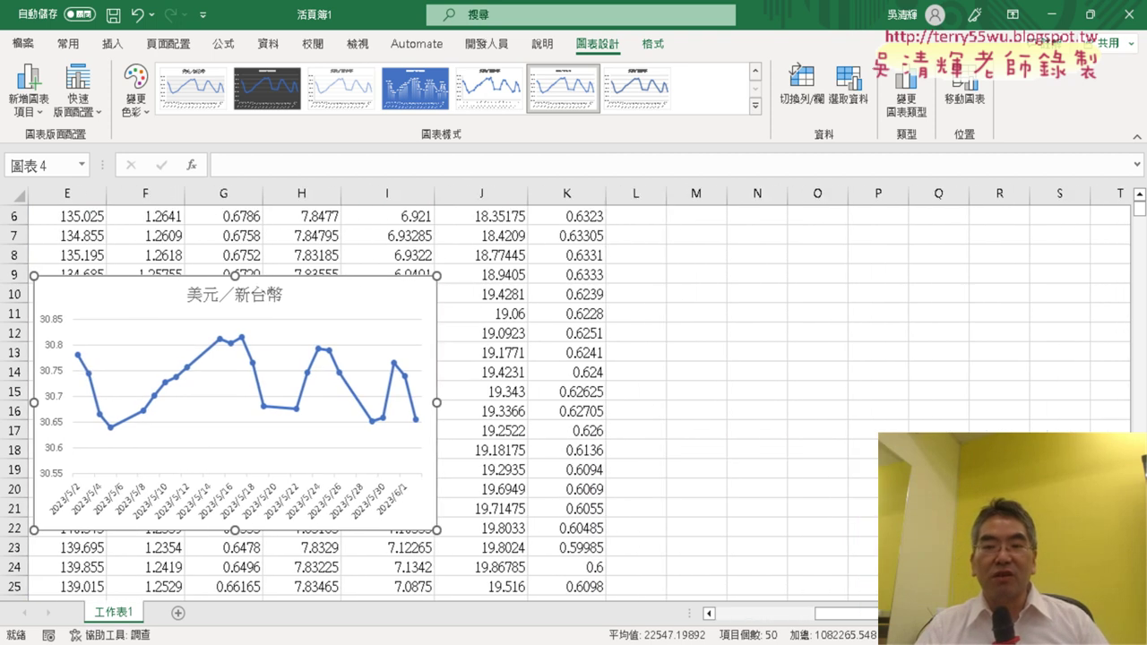
pyautogui.moveTo(359, 348); pyautogui.dragTo(931, 245)
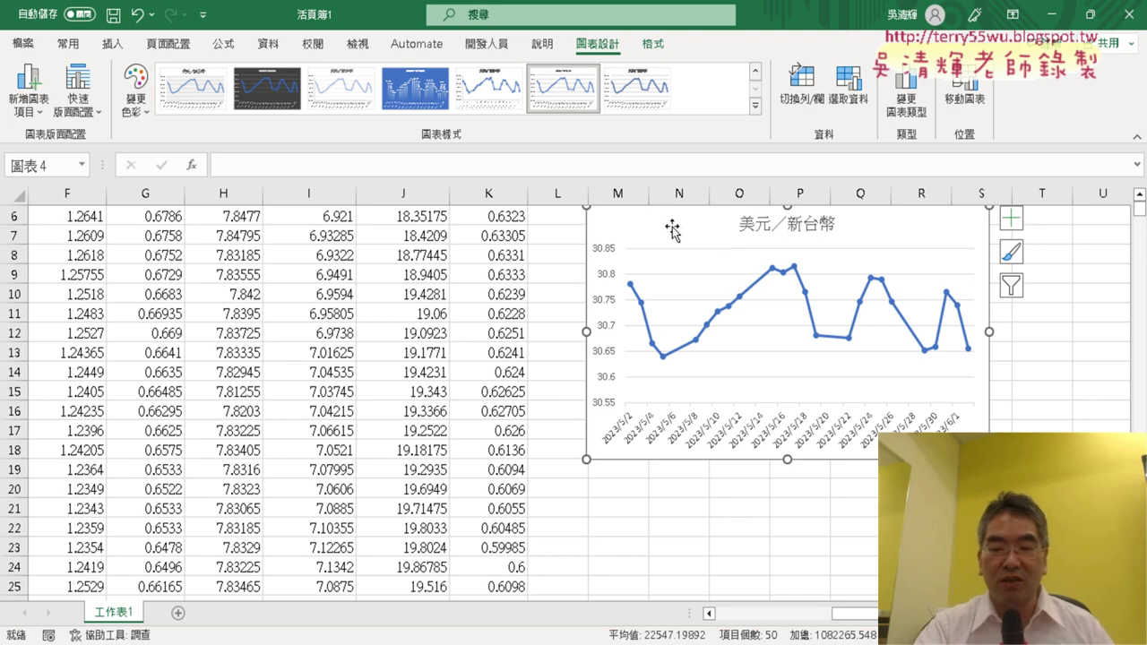
pyautogui.press('Delete')
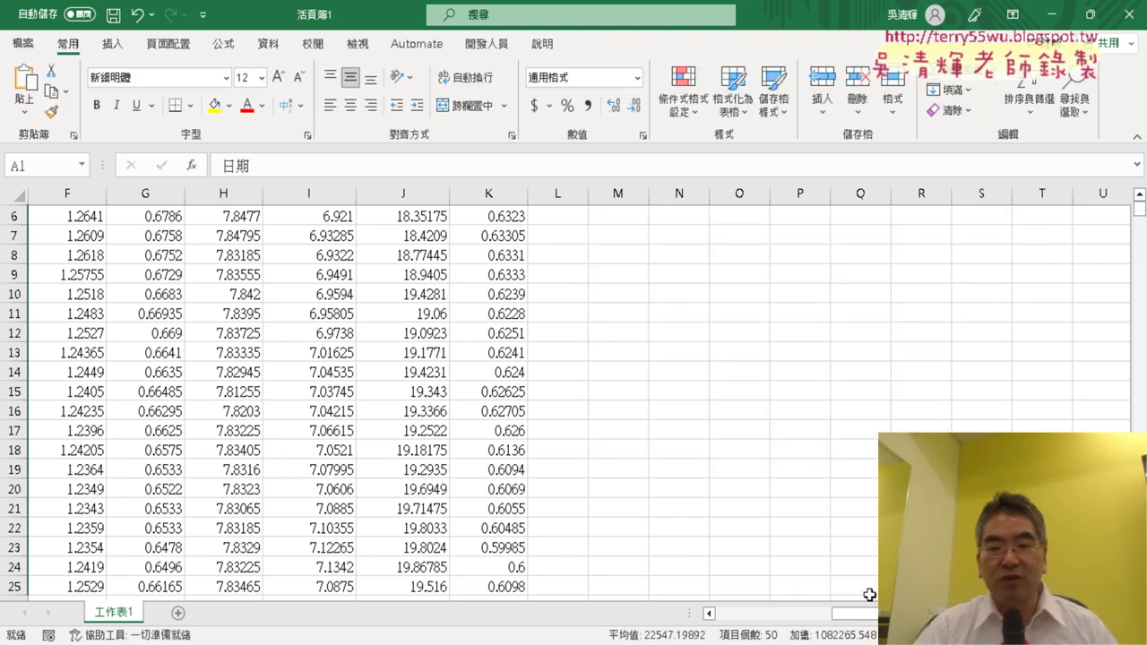
# Select cell A2, the first date in the sheet
pyautogui.moveTo(856, 613); pyautogui.dragTo(717, 613)
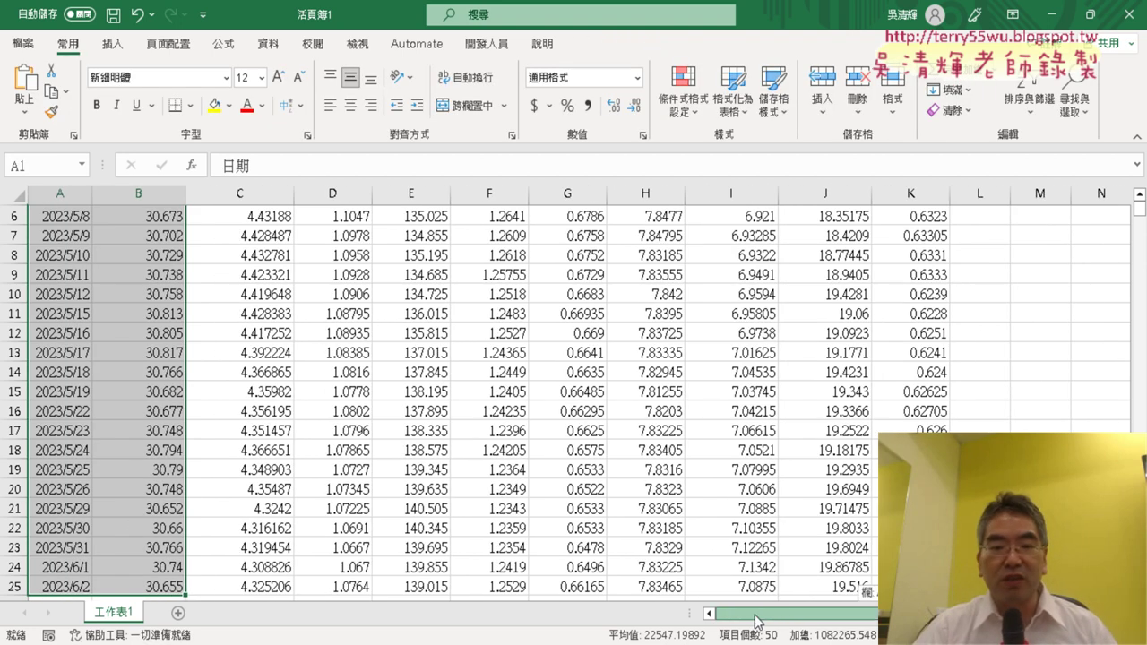
pyautogui.click(82, 232)
pyautogui.scroll(2, 81, 237)
pyautogui.click(71, 235)
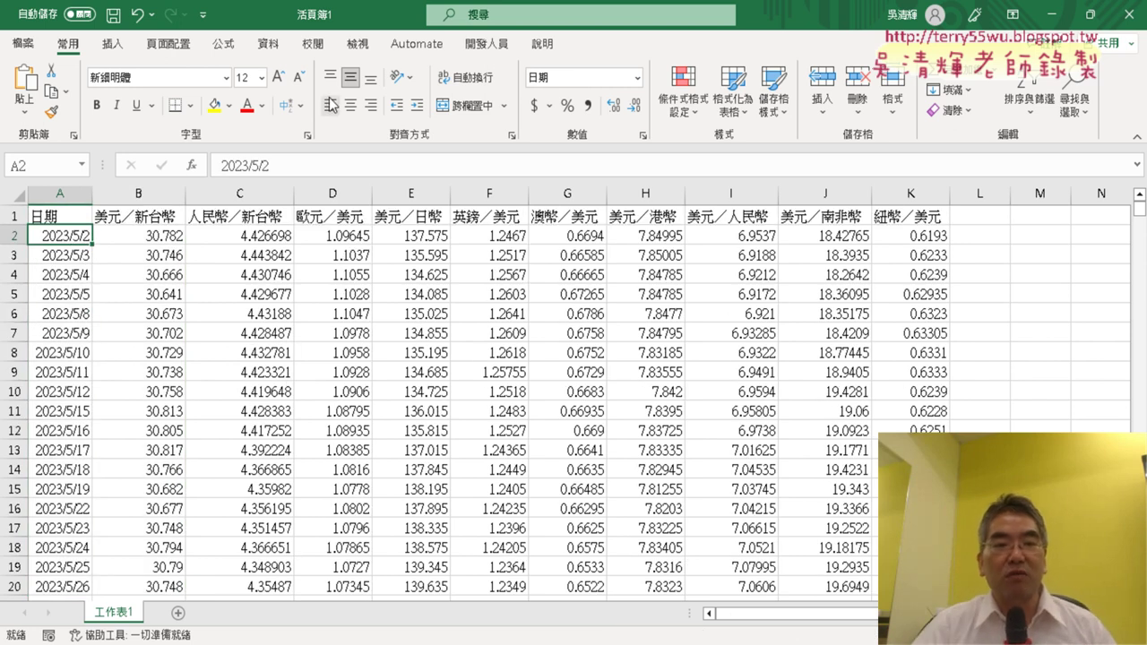
# Open the VBA editor and highlight 匯率下載 and its call to 修正日期巨集
pyautogui.click(472, 52)
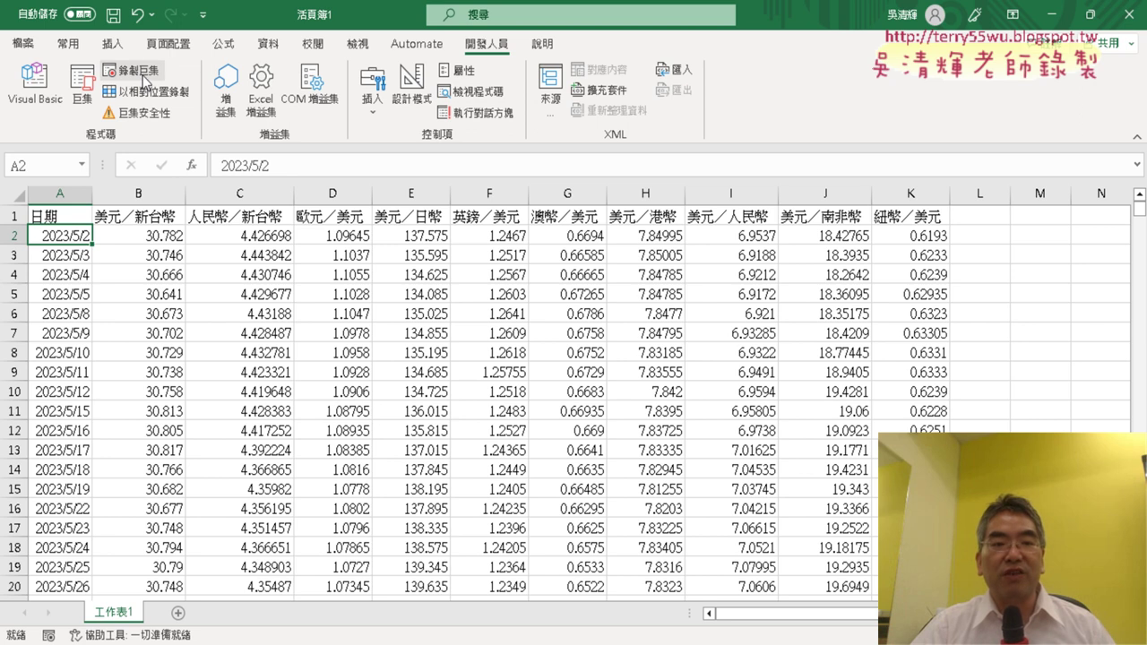
pyautogui.click(35, 83)
pyautogui.scroll(-1, 703, 335)
pyautogui.scroll(2, 730, 314)
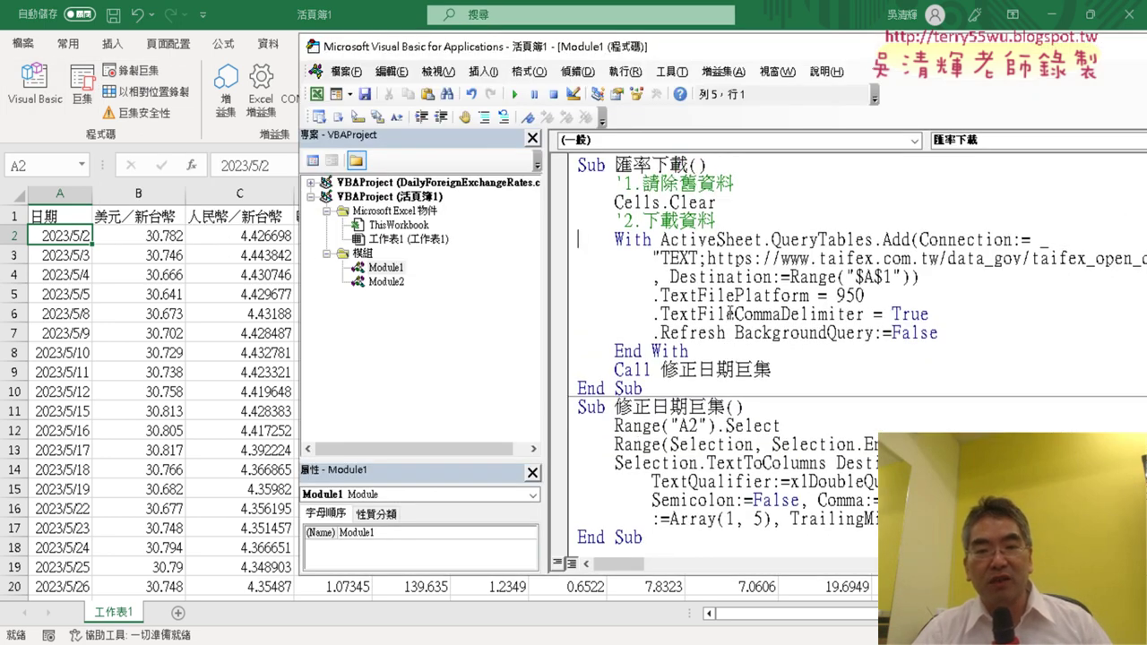
pyautogui.moveTo(622, 167); pyautogui.dragTo(670, 167)
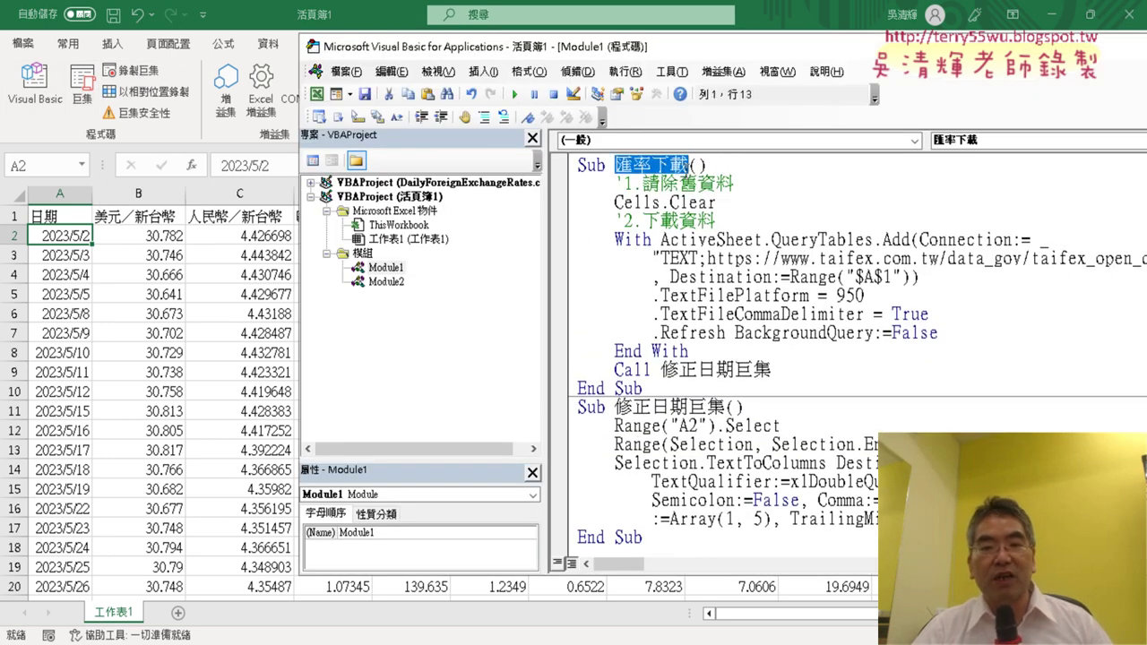
pyautogui.moveTo(772, 370); pyautogui.dragTo(661, 370)
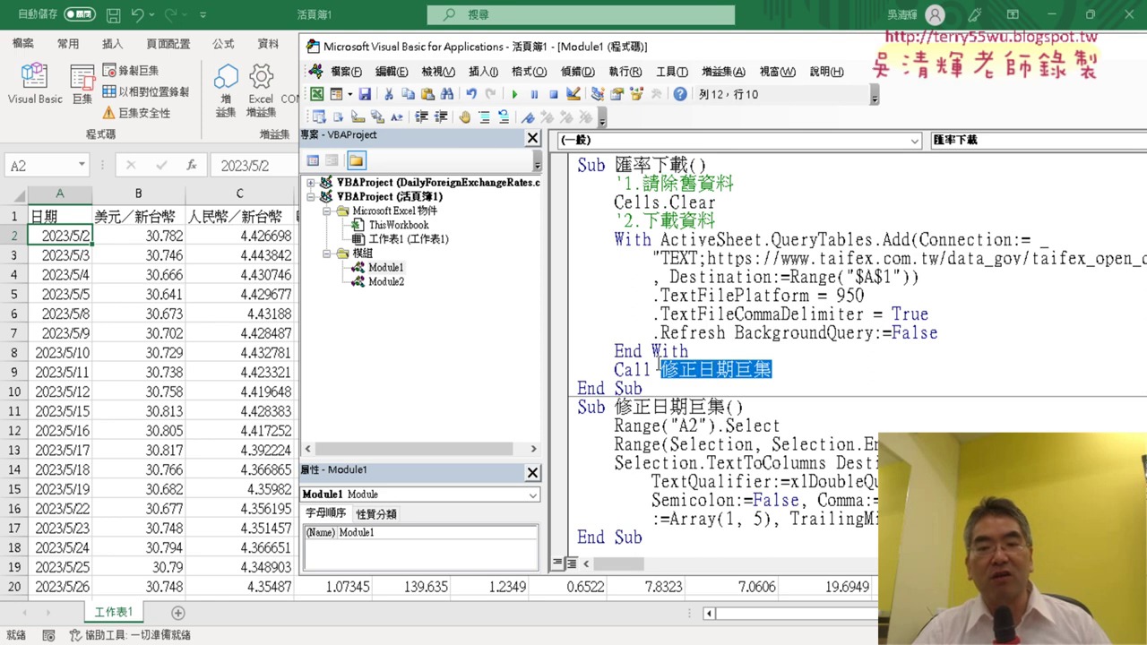